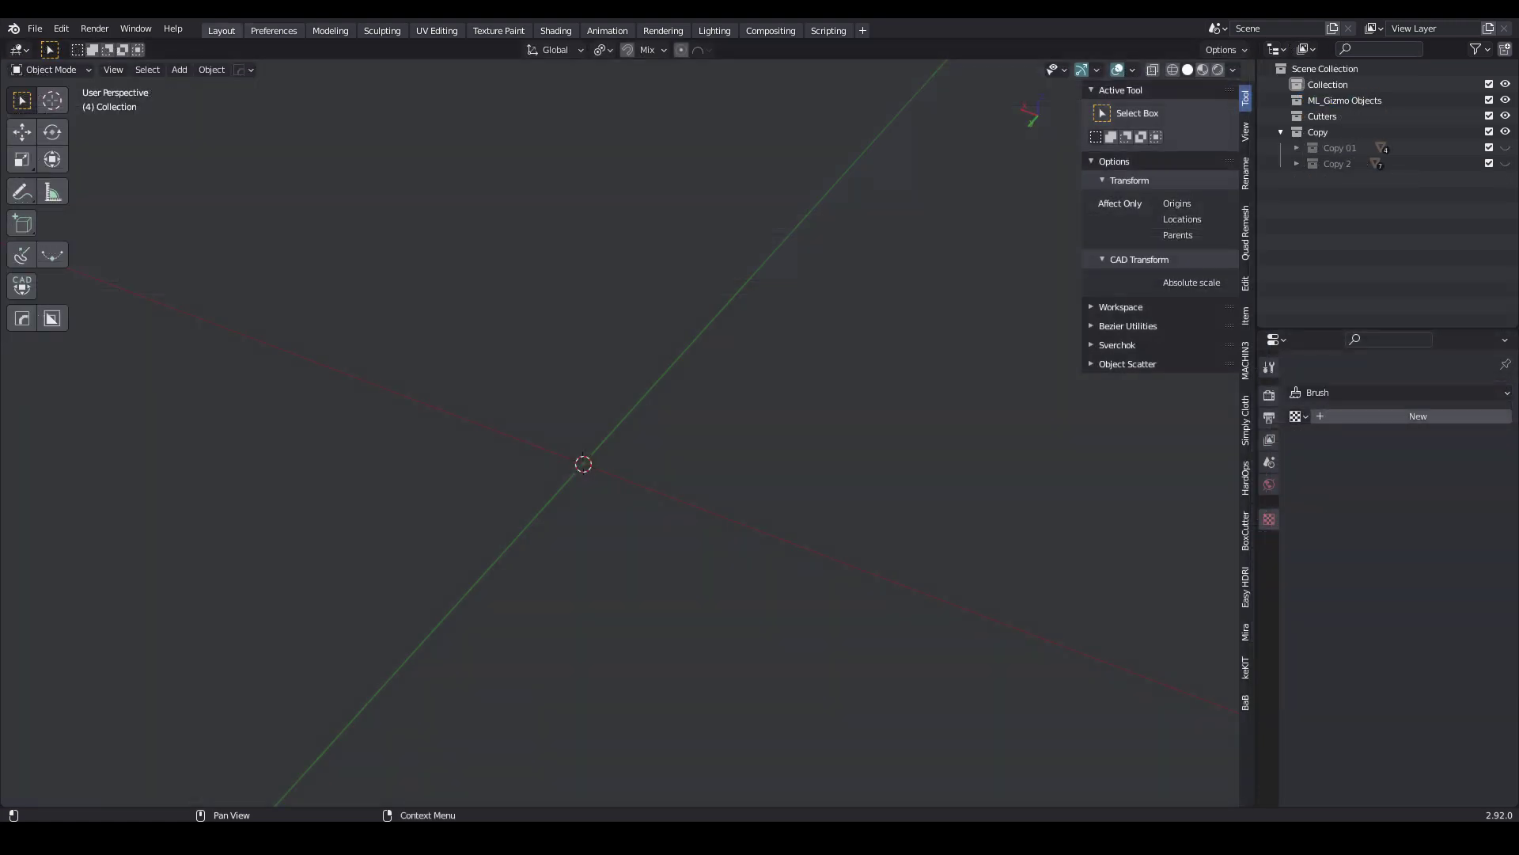
# - Add a cylinder mesh with 28 vertices
pyautogui.hotkey('shift', 'a')
pyautogui.moveTo(559, 478)
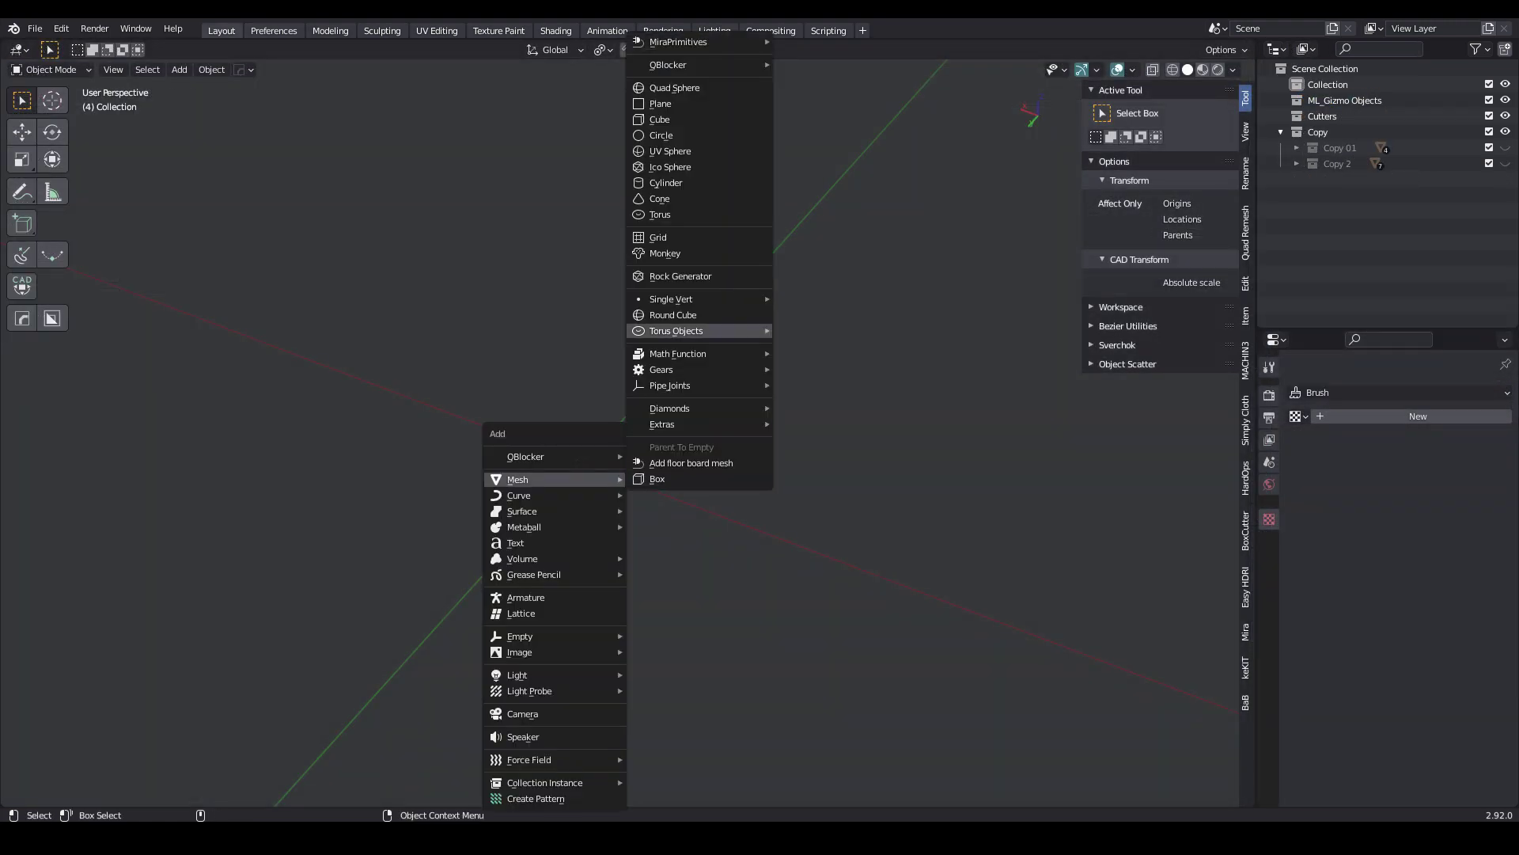
pyautogui.click(665, 183)
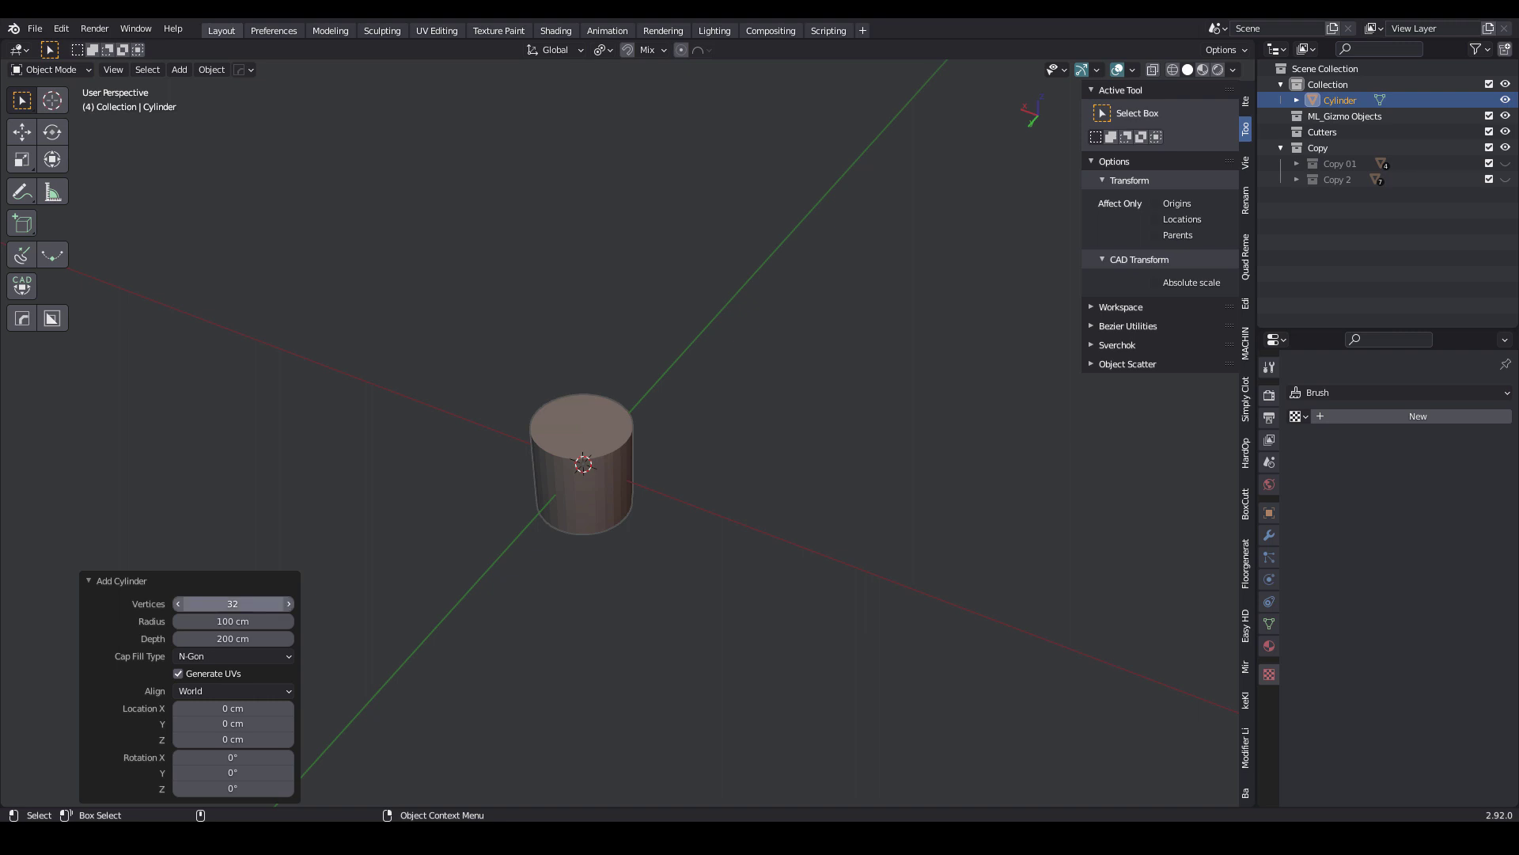
pyautogui.click(232, 604)
pyautogui.write('28')
pyautogui.press('Return')
# - In Edit Mode, select the cylinder's top cap, invert the selection and hide all the other faces
pyautogui.press('Tab')
pyautogui.scroll(2, 613, 471)
pyautogui.click(614, 402)
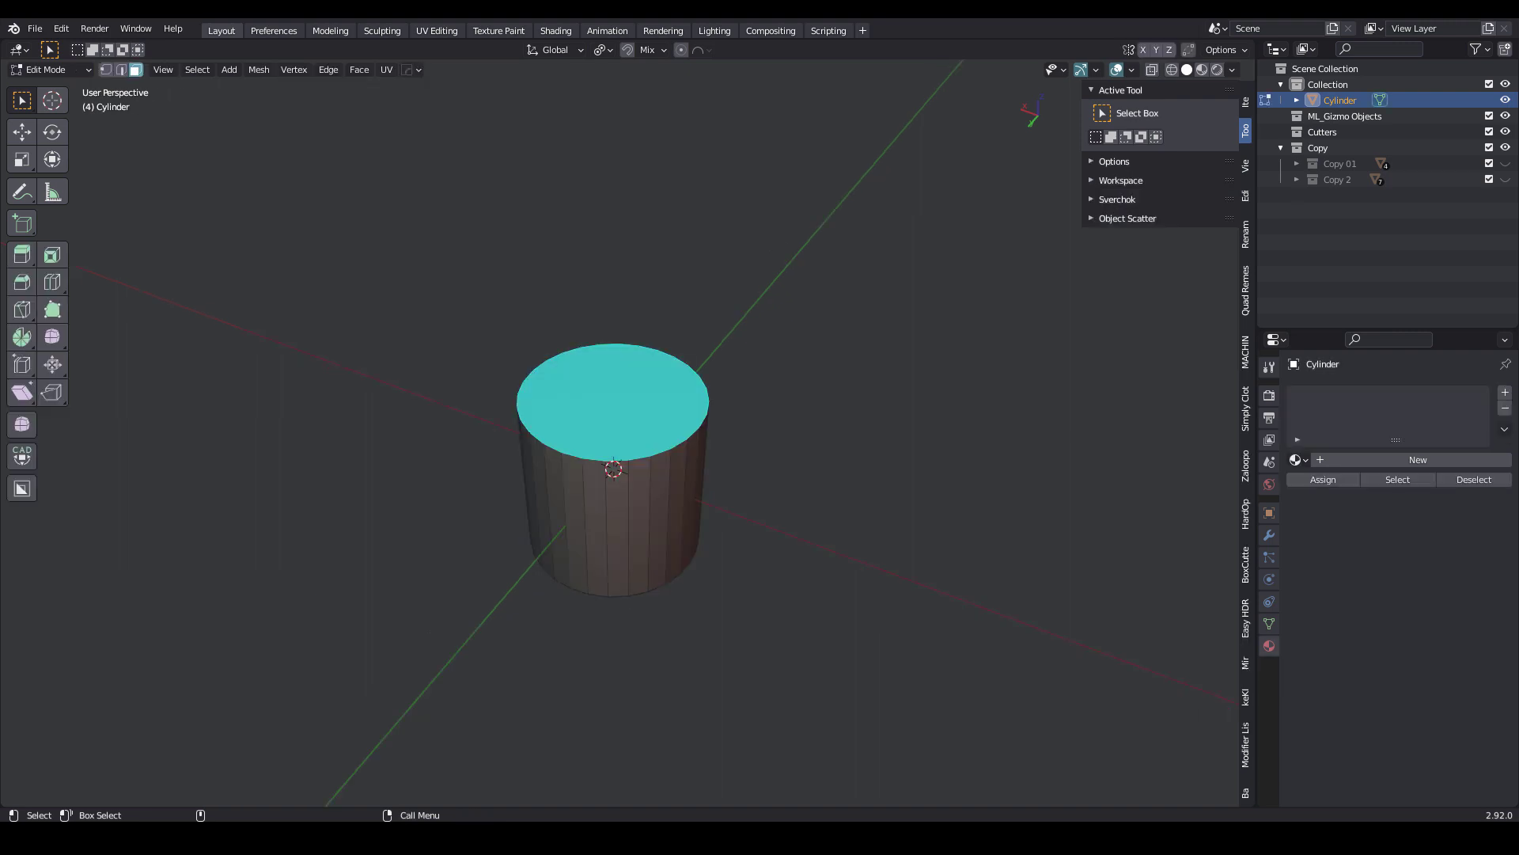
pyautogui.click(197, 69)
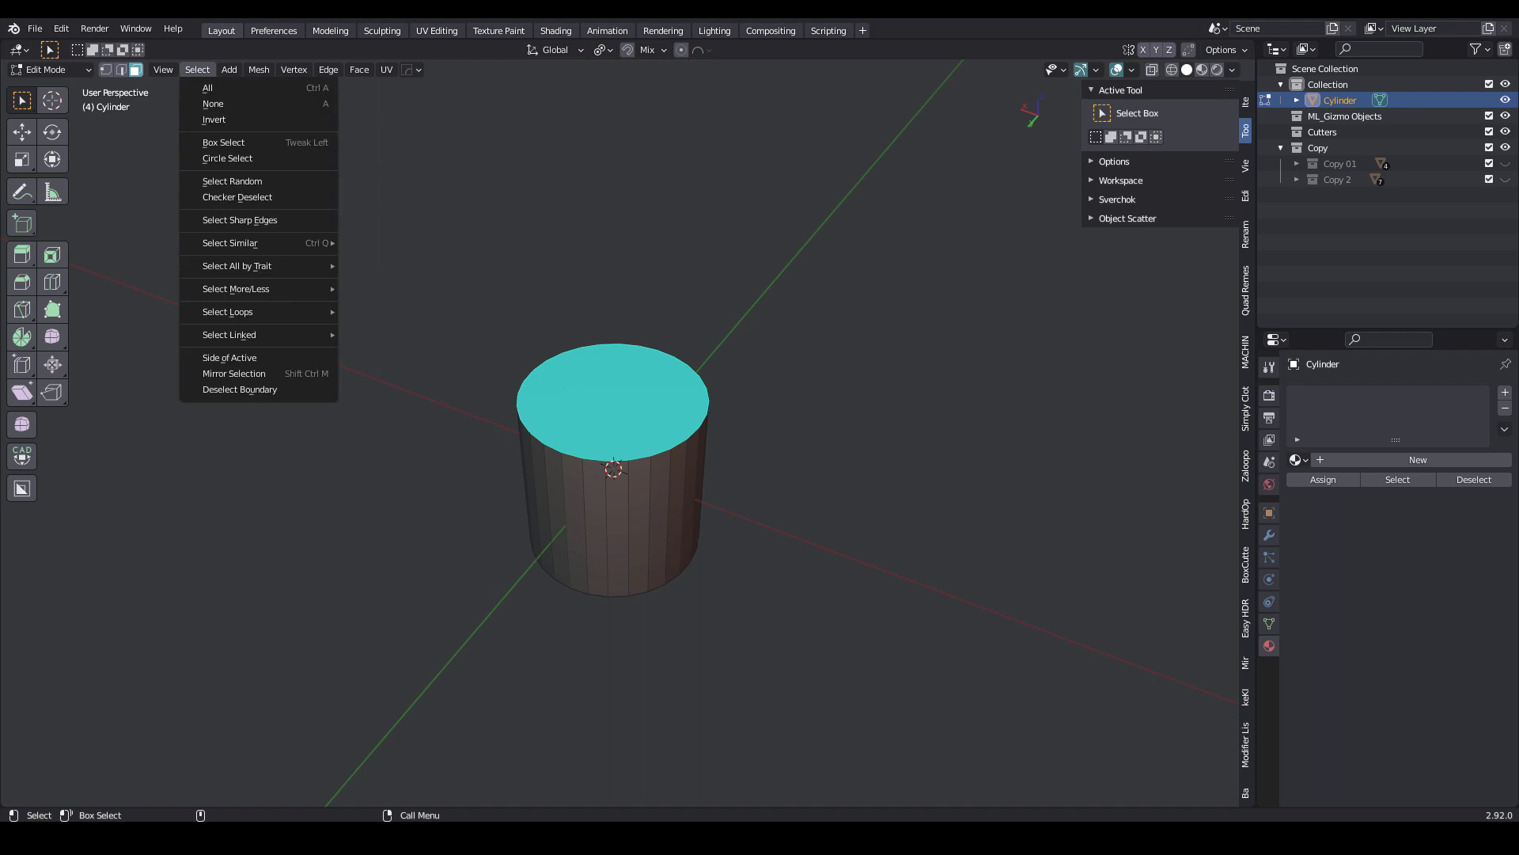
pyautogui.click(214, 119)
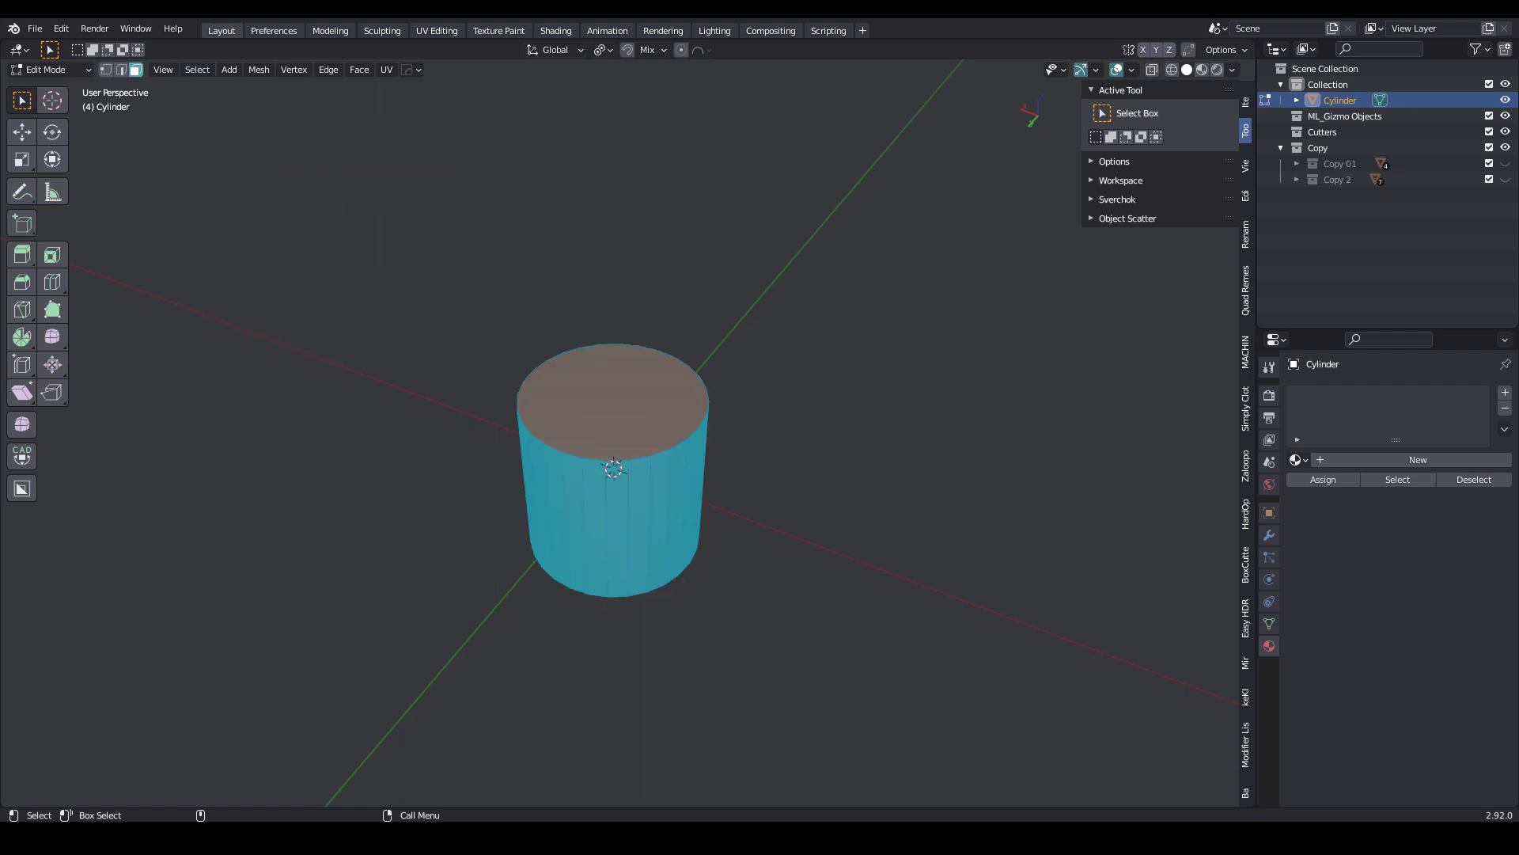
pyautogui.press('h')
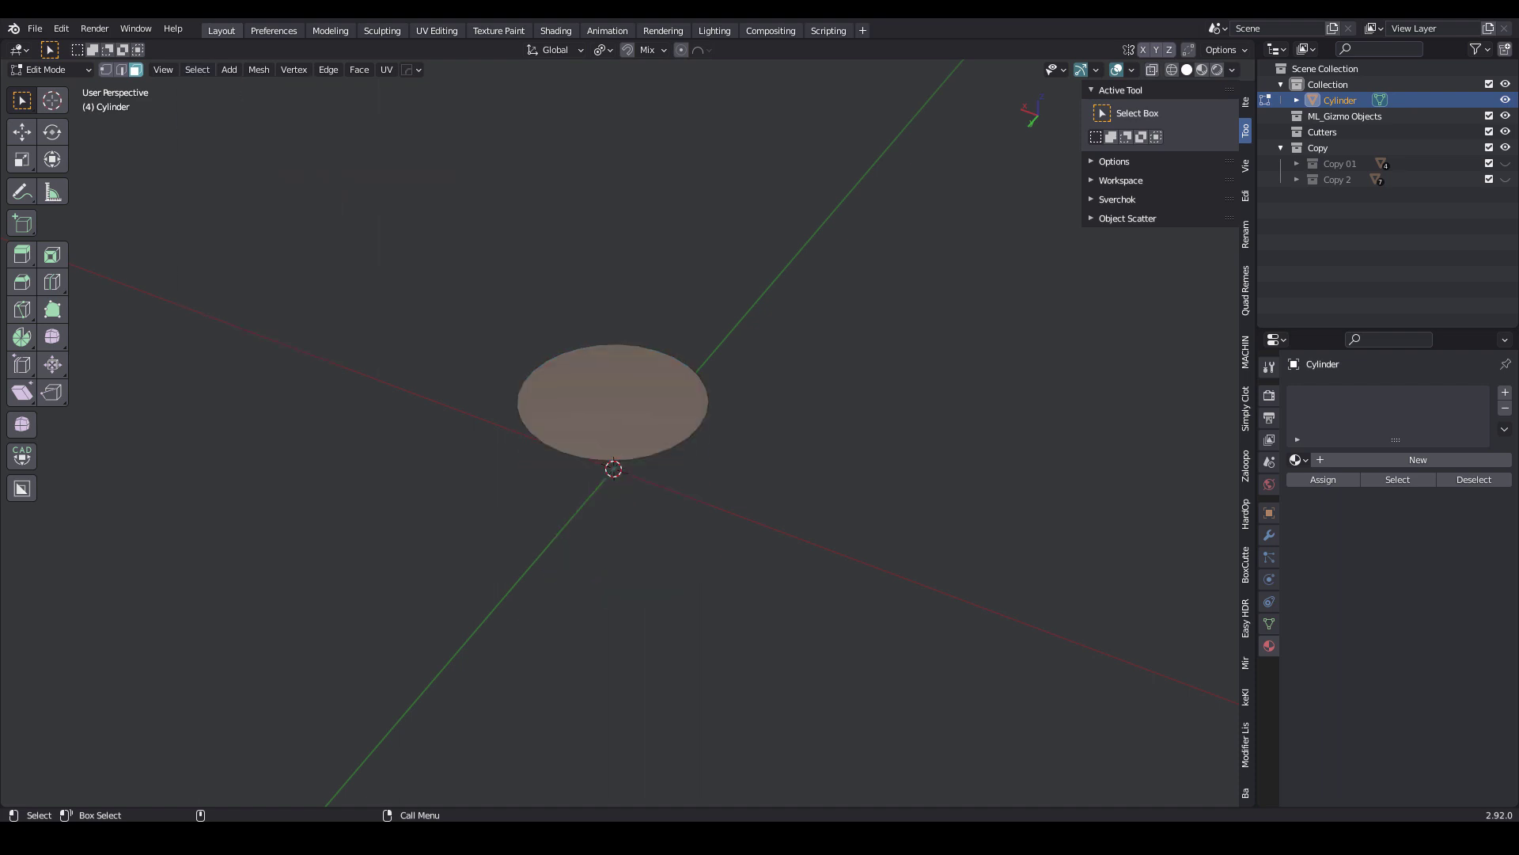
# - Inset the cap face by about 20 cm and delete the inner face, leaving a flat ring
pyautogui.press('a')
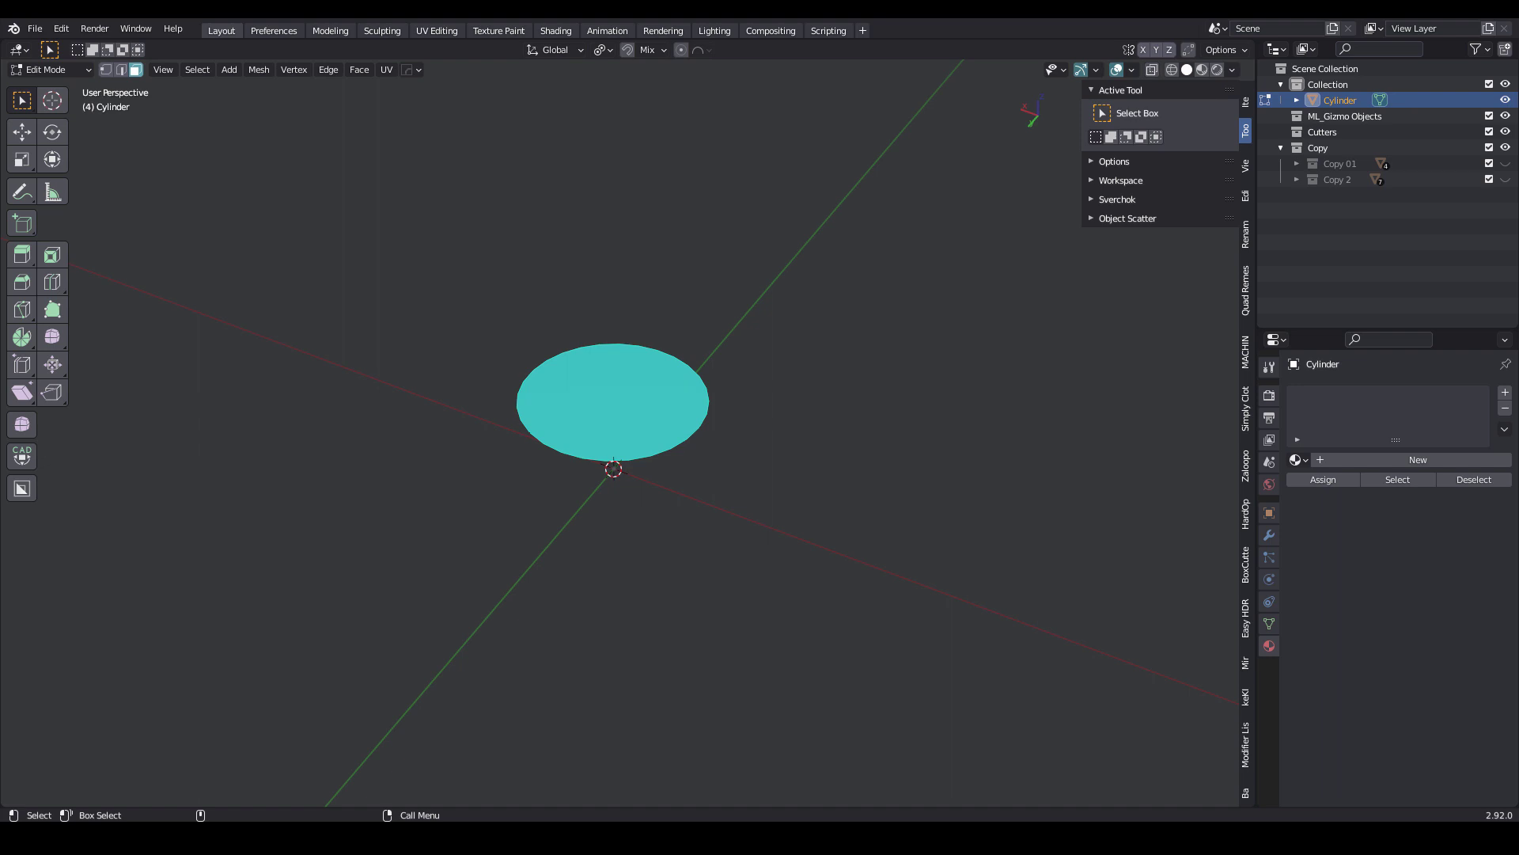
pyautogui.rightClick(735, 438)
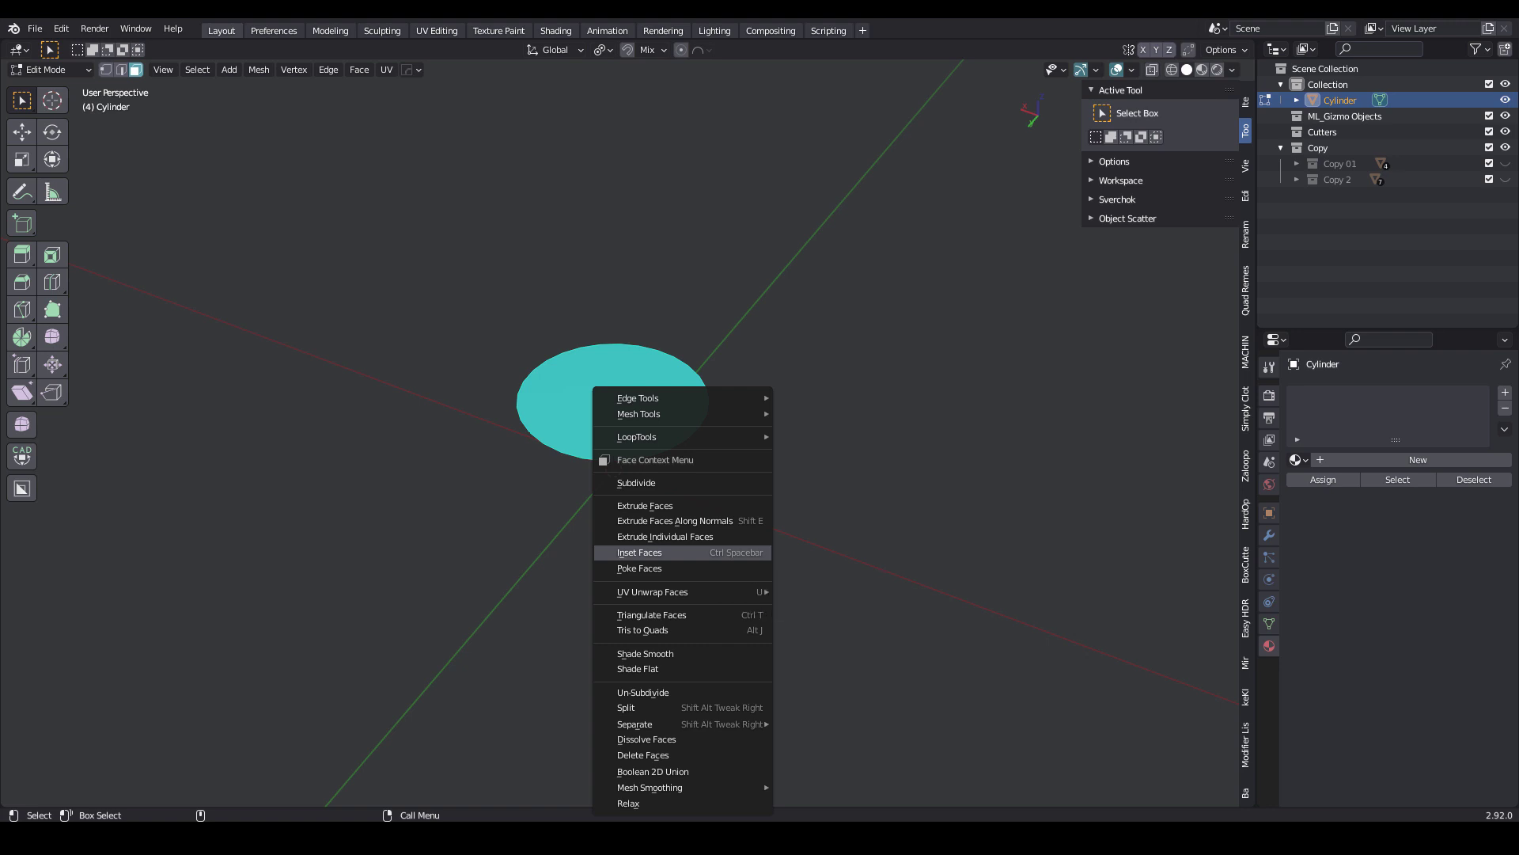
pyautogui.click(640, 553)
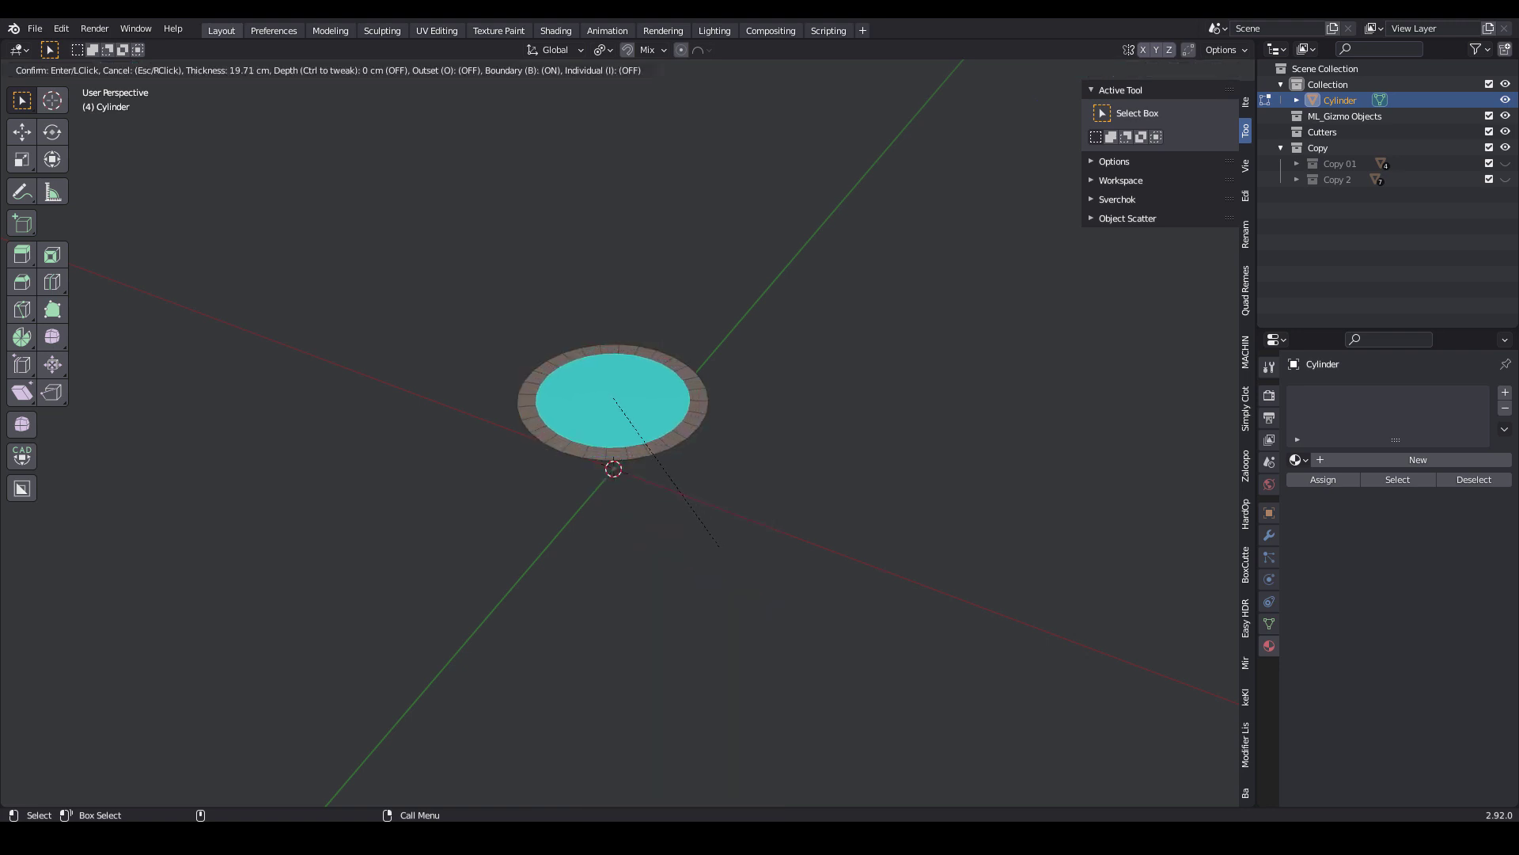
pyautogui.press('Return')
pyautogui.press('Delete')
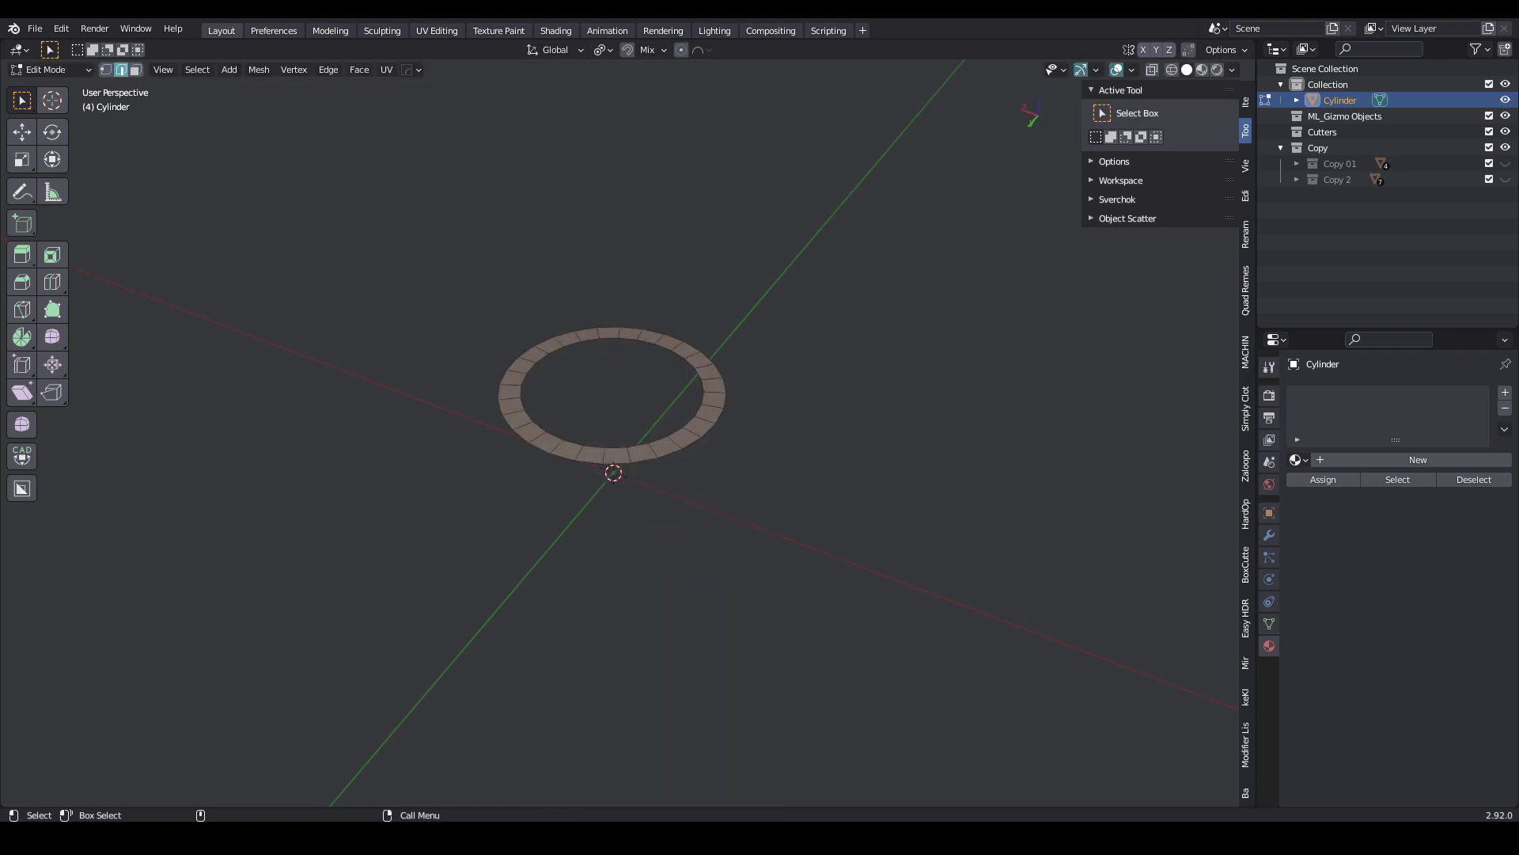
# - Grid Fill the ring's inner edge loop with a span of 6 and an offset of -1
pyautogui.keyDown('alt'); pyautogui.click(640, 446); pyautogui.keyUp('alt')
pyautogui.click(359, 70)
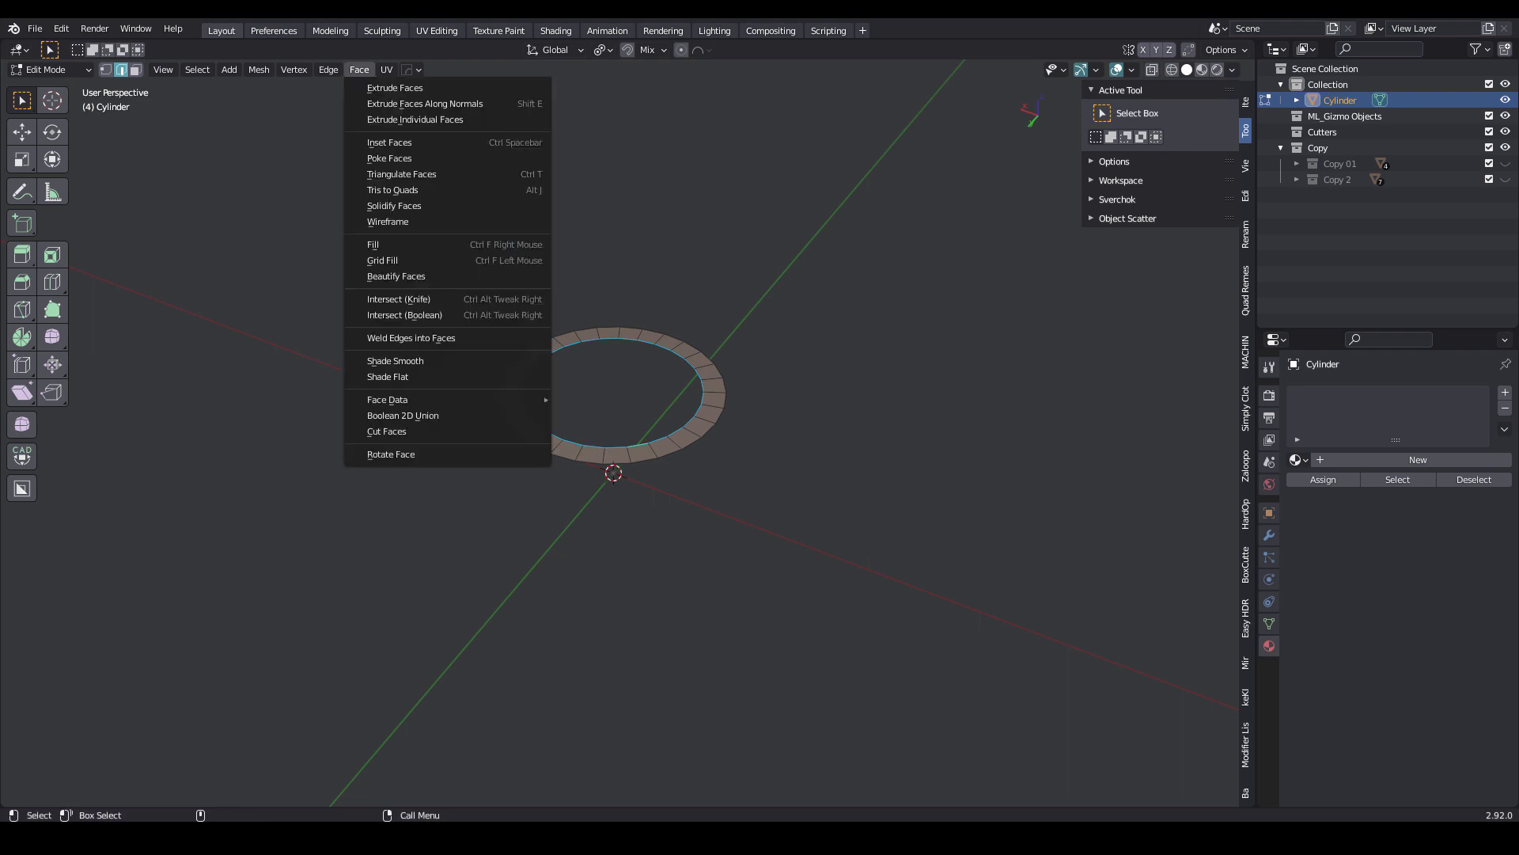
pyautogui.click(382, 261)
pyautogui.moveTo(382, 261); pyautogui.dragTo(383, 356, button='middle')
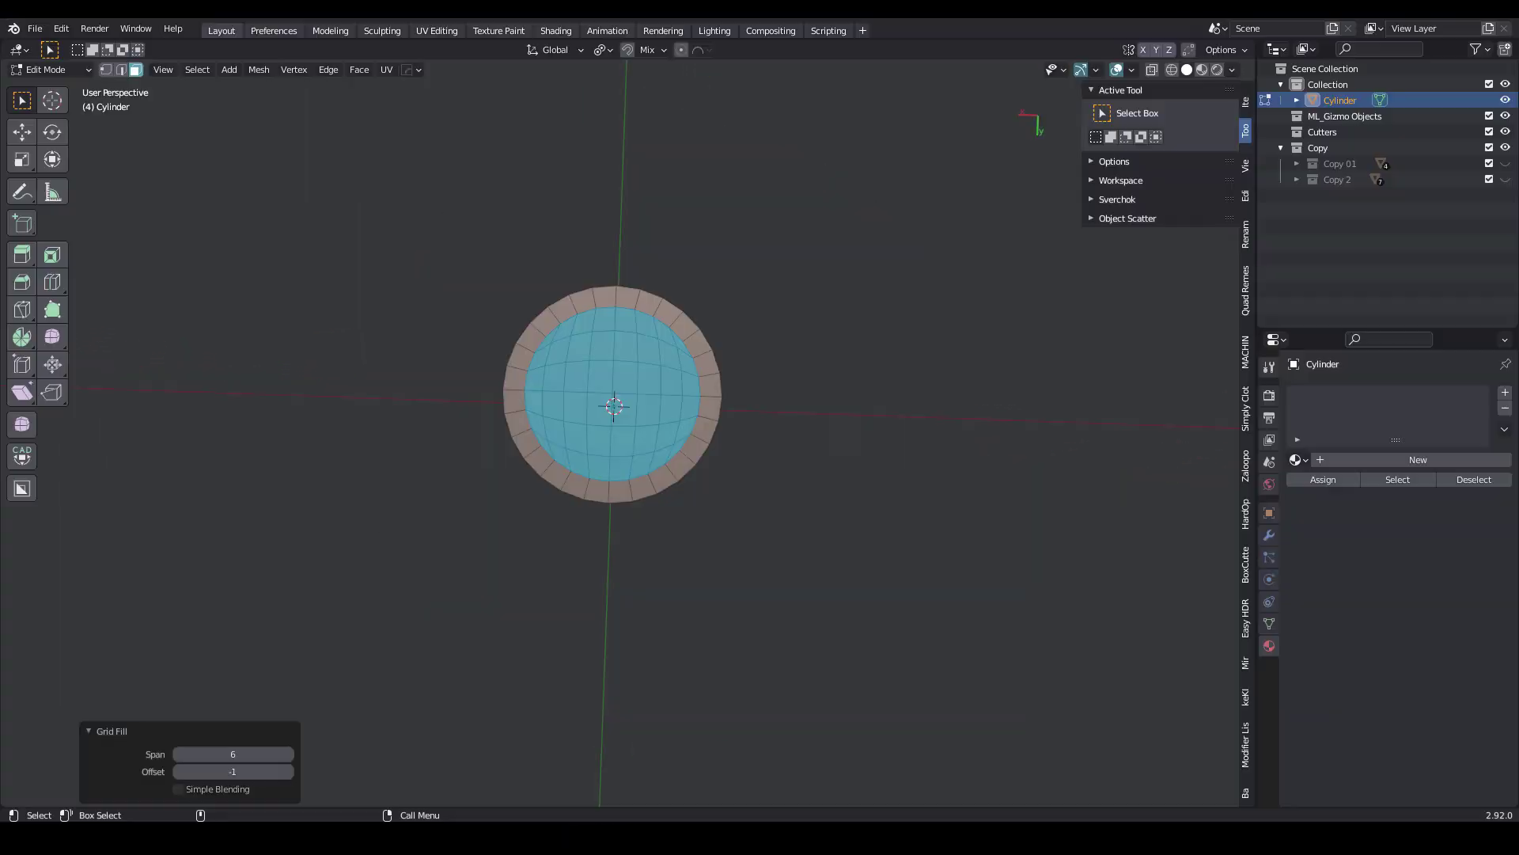
# - Delete one half of the gridded disc and rotate the remaining half about -80° around the global X axis
pyautogui.moveTo(465, 396); pyautogui.dragTo(748, 577)
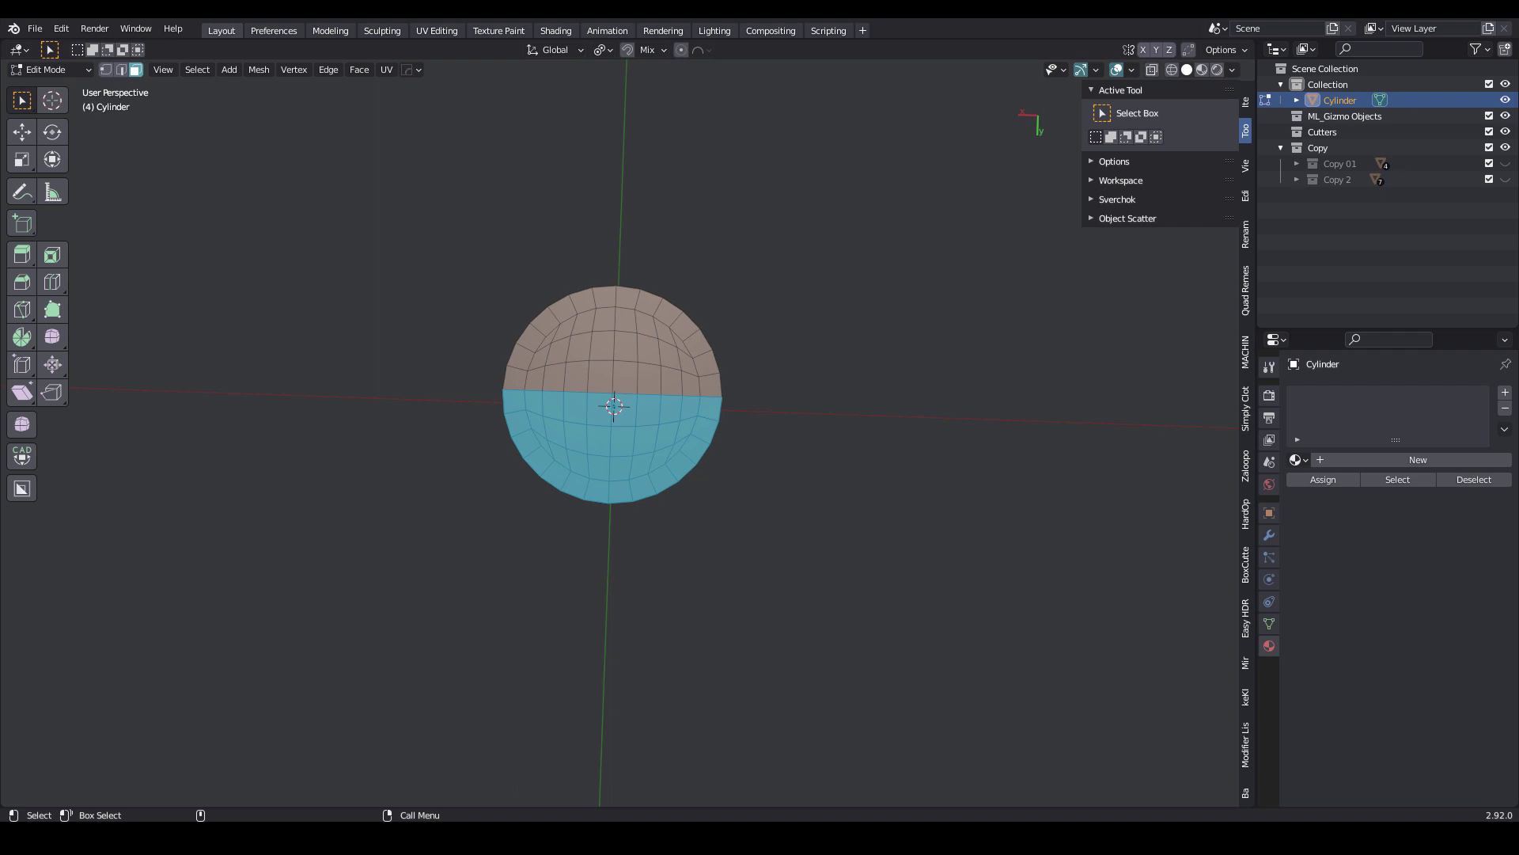
pyautogui.press('Delete')
pyautogui.moveTo(789, 255); pyautogui.dragTo(452, 453)
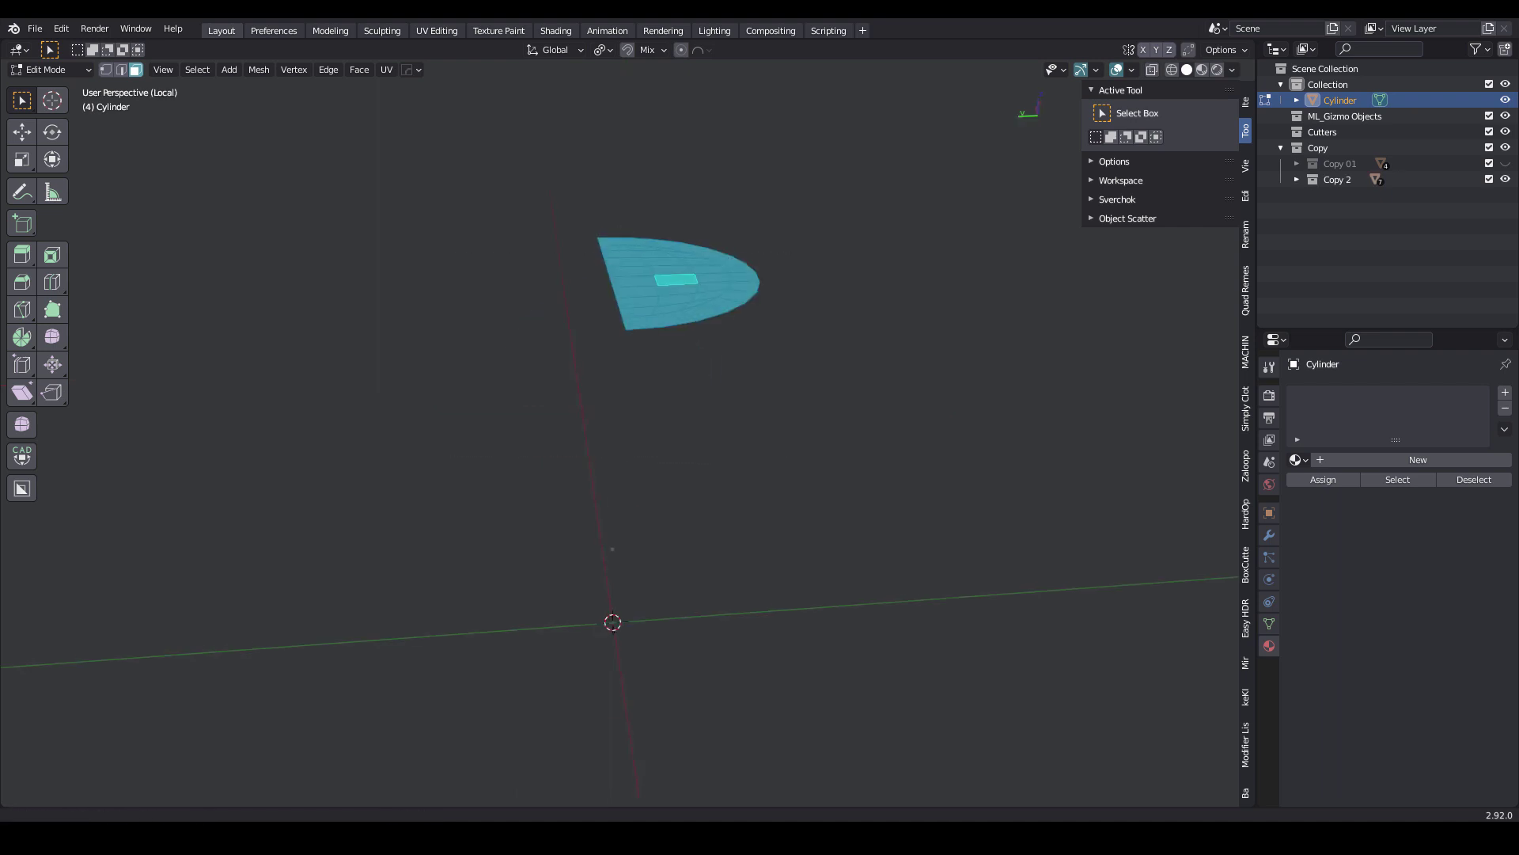
pyautogui.press('e')
pyautogui.press('x')
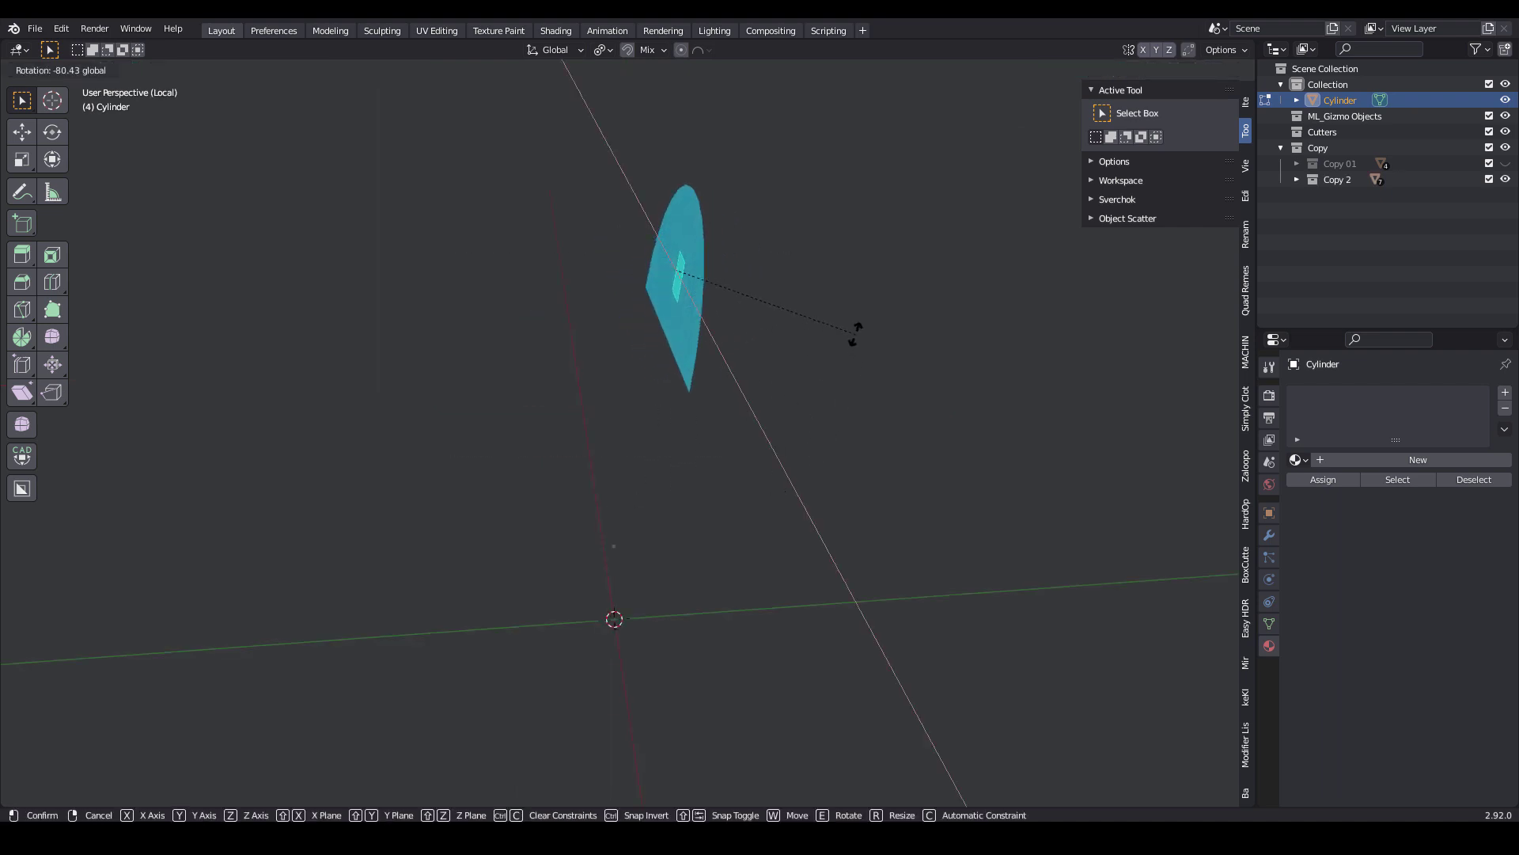
pyautogui.click(855, 333)
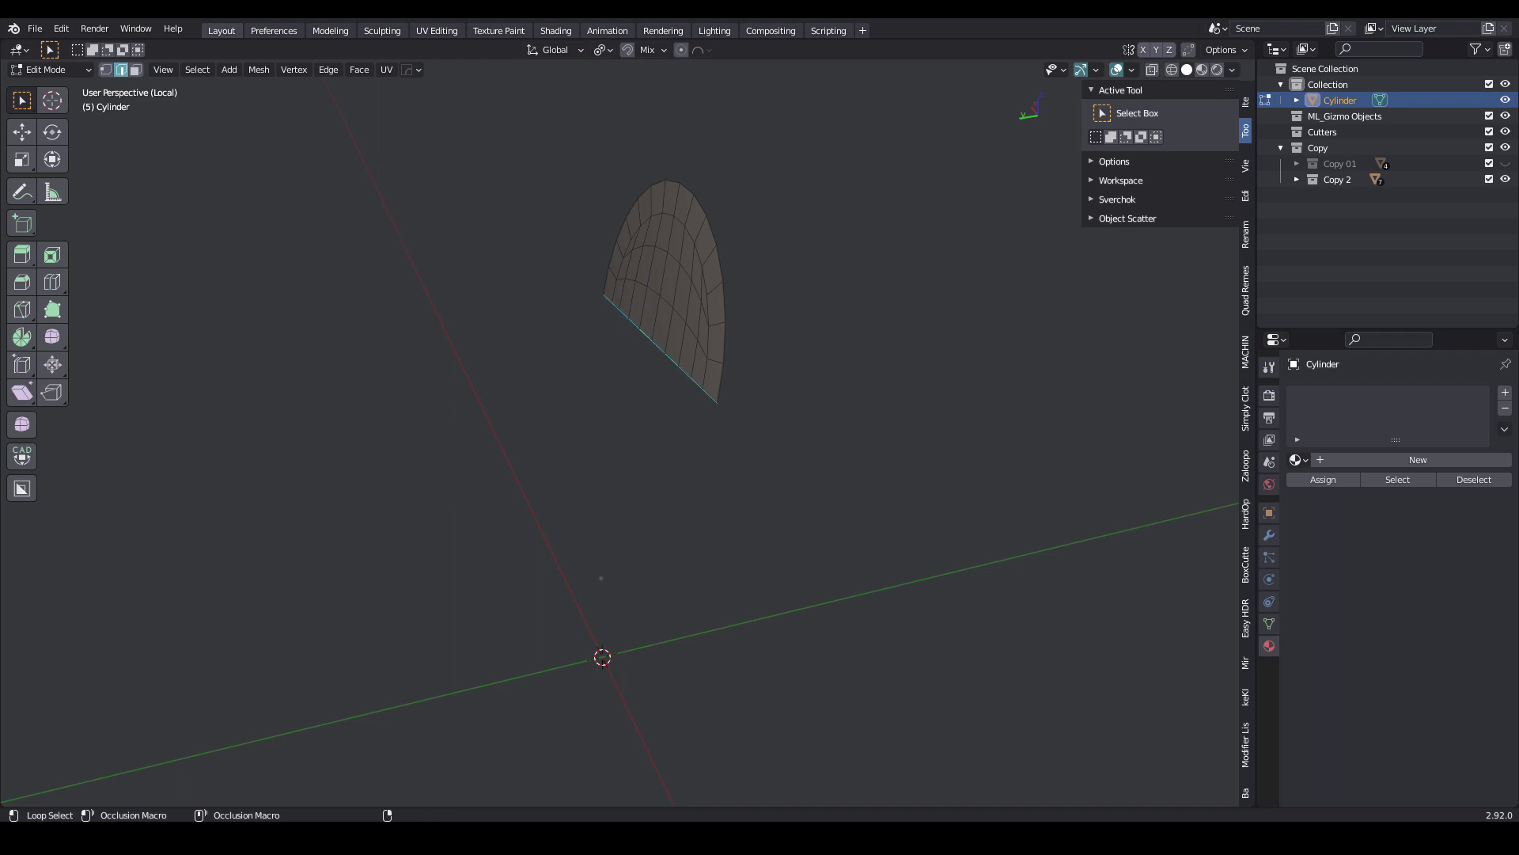
# - Space the vertices along the half disc's straight edge evenly with LoopTools Space
pyautogui.keyDown('alt'); pyautogui.scroll(-1, 681, 348); pyautogui.keyUp('alt')
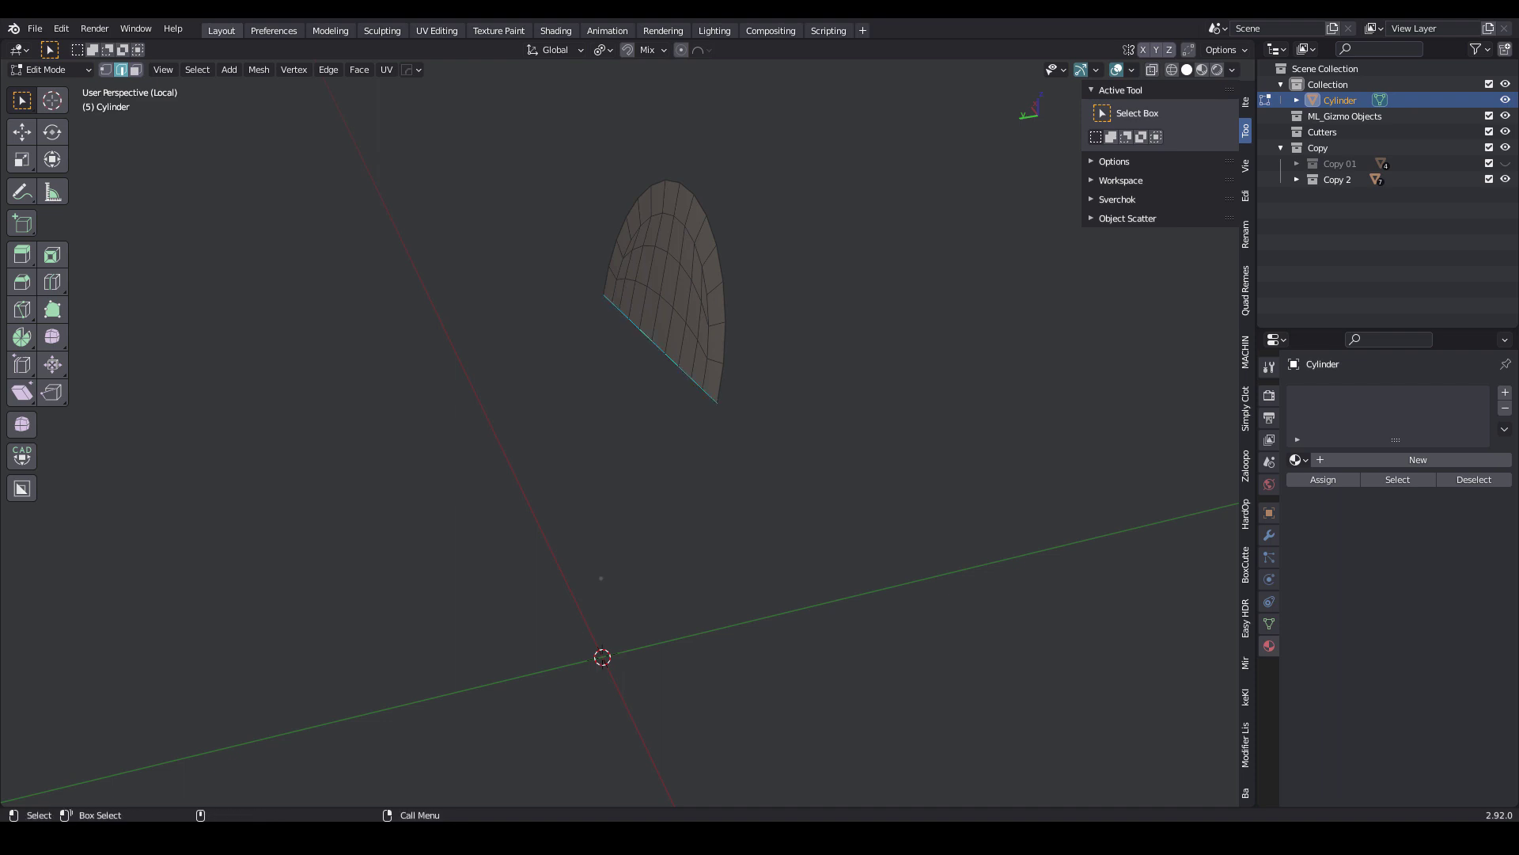
pyautogui.moveTo(712, 340); pyautogui.dragTo(752, 317, button='middle')
pyautogui.rightClick(752, 304)
pyautogui.moveTo(735, 289)
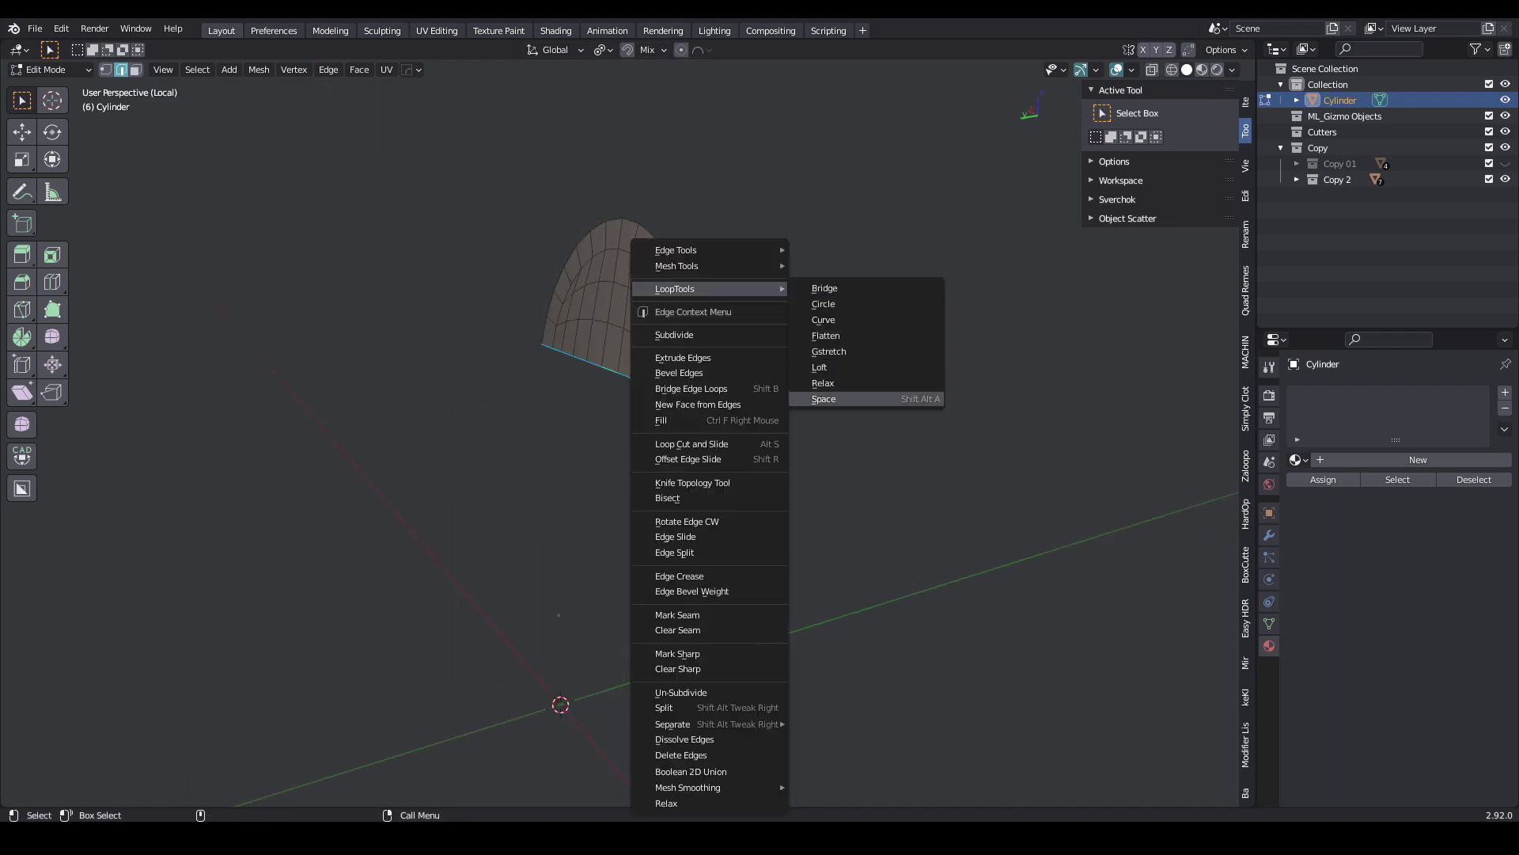
pyautogui.click(827, 399)
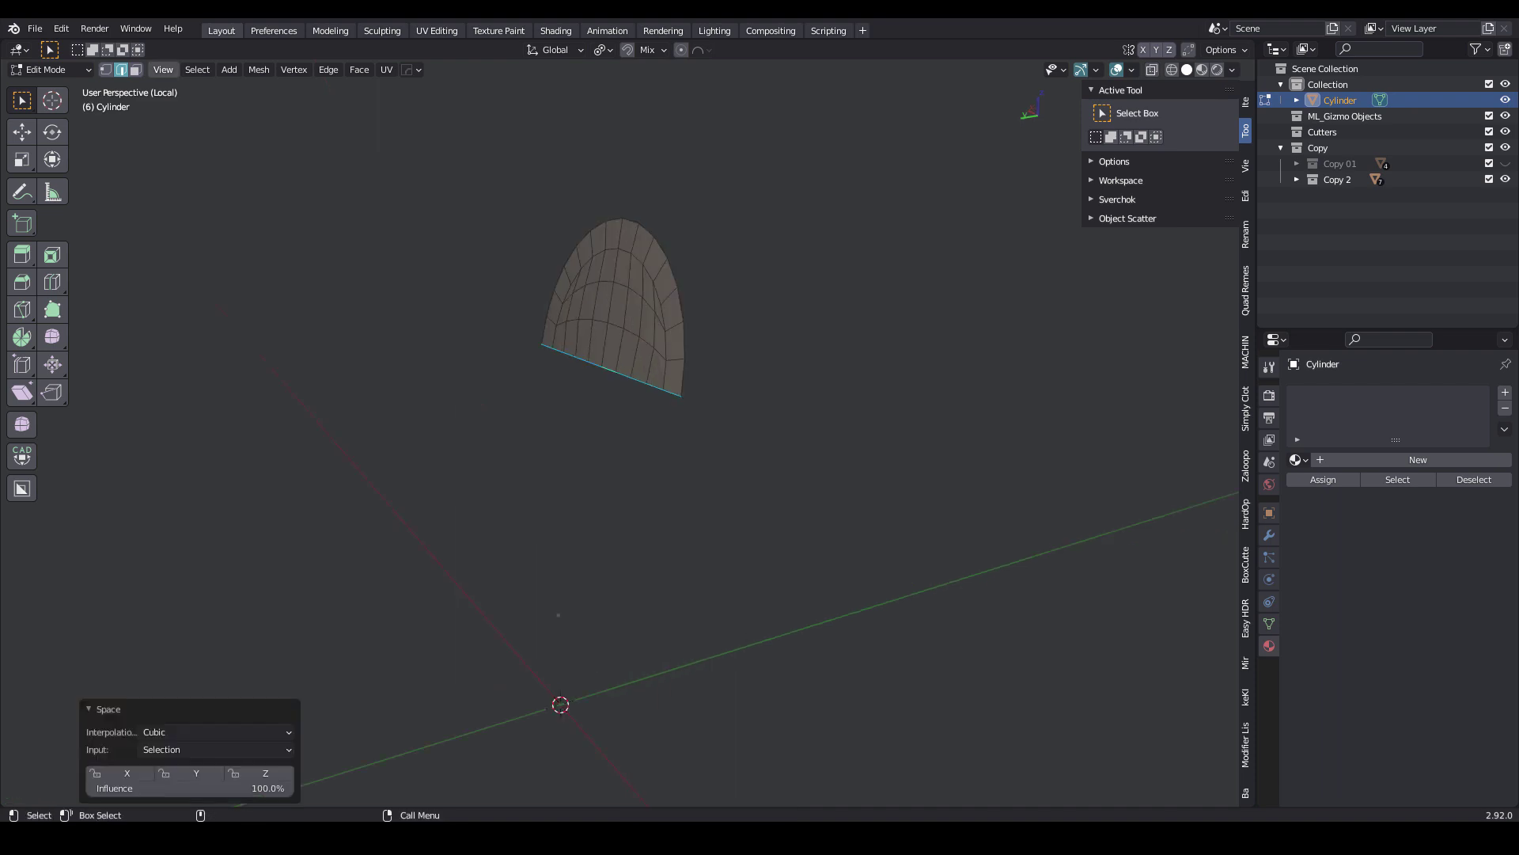
# - In left view, extrude the straight edge about -41 cm in Y and -235 cm in Z, then add short extrusions for the backrest's lower bend
pyautogui.click(163, 70)
pyautogui.moveTo(237, 251)
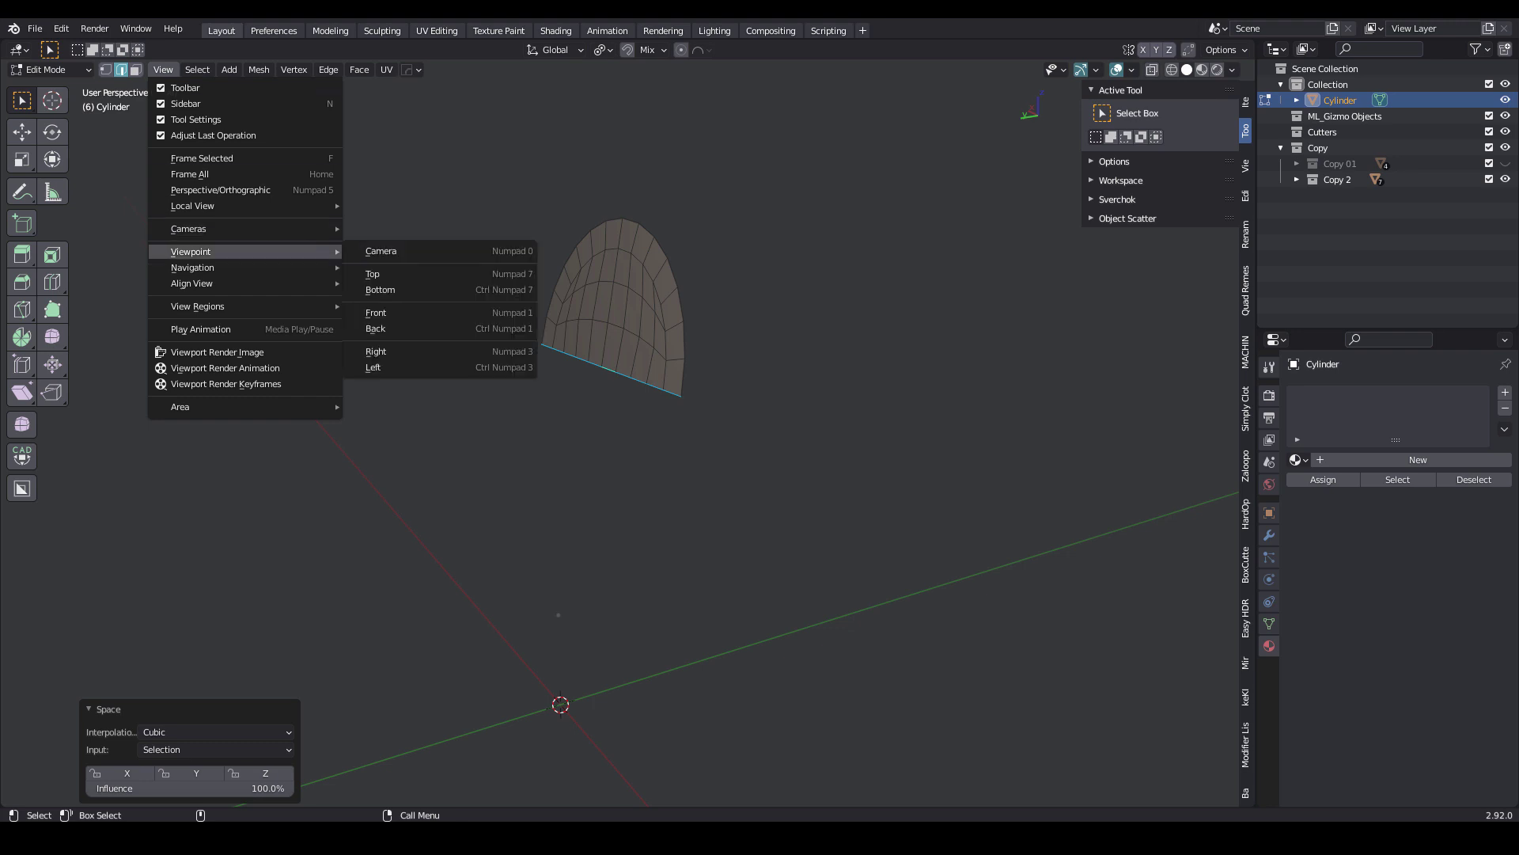
pyautogui.click(380, 367)
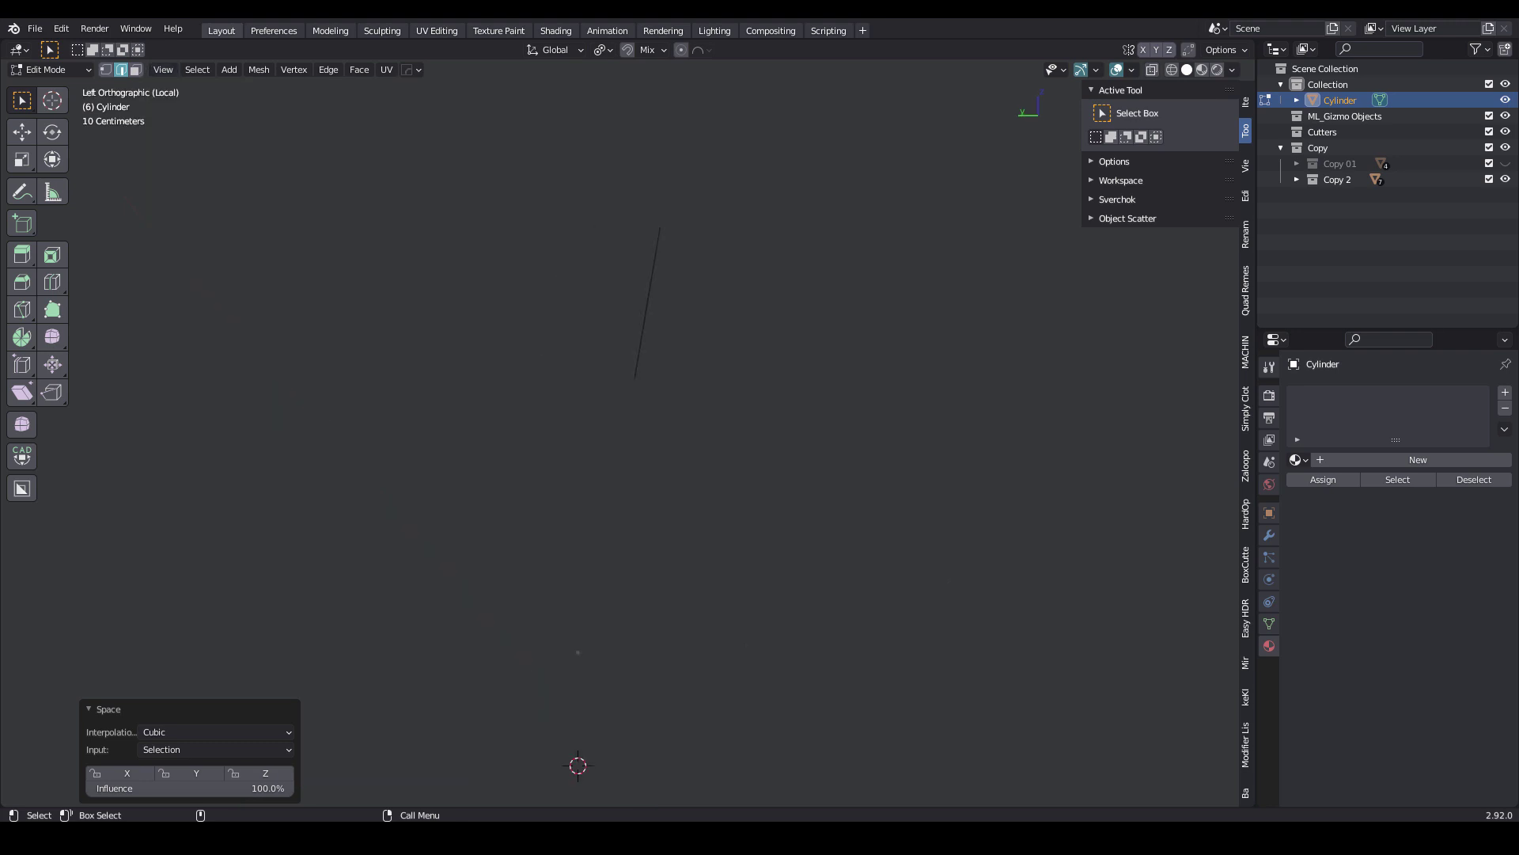
pyautogui.press('e')
pyautogui.click(663, 540)
pyautogui.press('e')
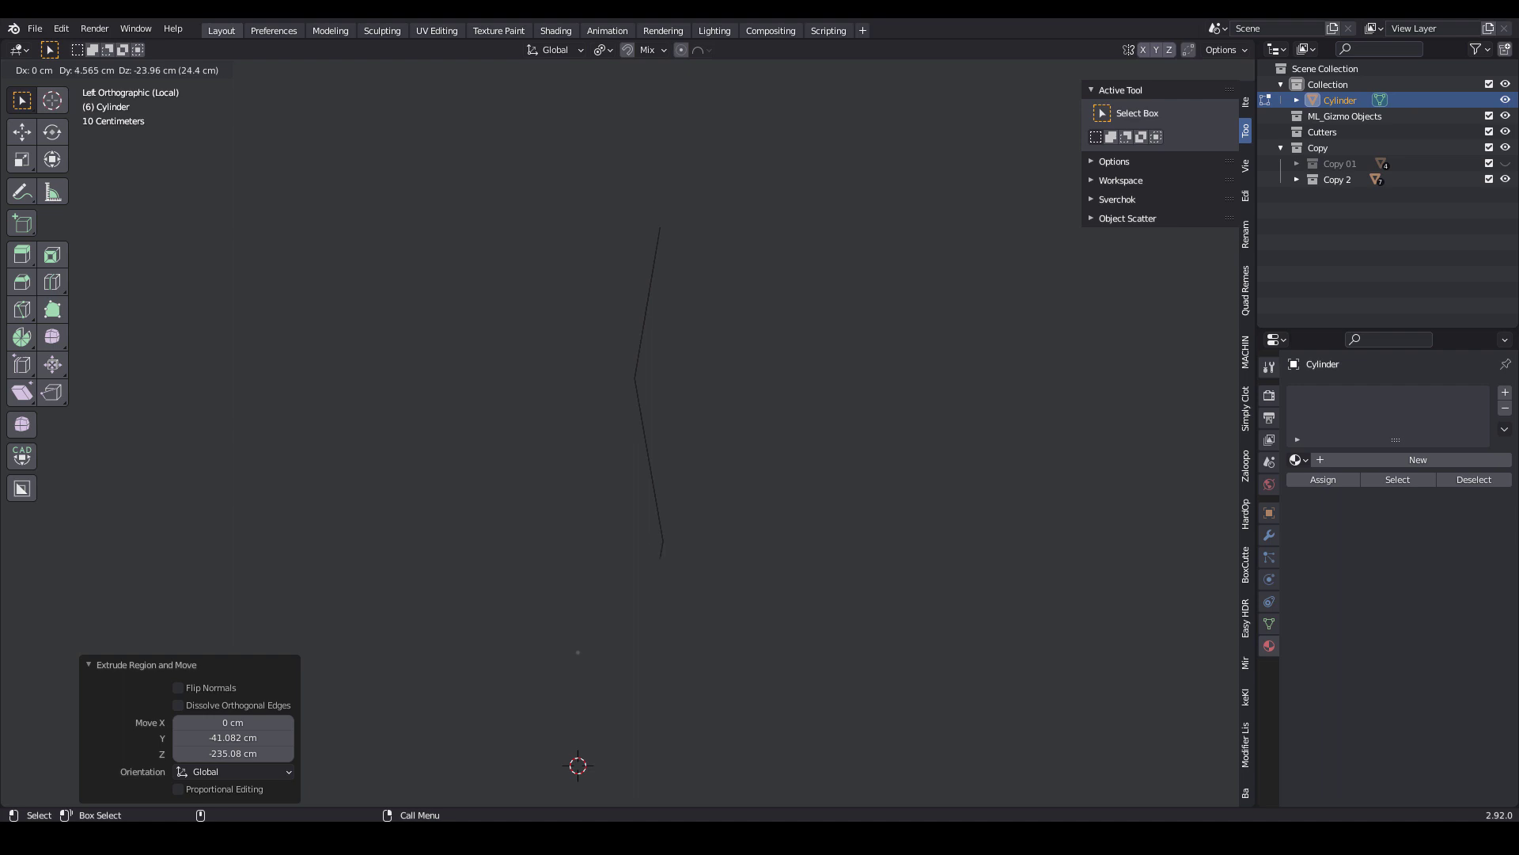
pyautogui.click(660, 558)
pyautogui.press('e')
pyautogui.click(647, 571)
# - Extrude the edge forward to form the long seat, then add short extrusions curving down at its front
pyautogui.press('e')
pyautogui.click(403, 556)
pyautogui.keyDown('shift'); pyautogui.moveTo(403, 556); pyautogui.dragTo(534, 475, button='middle'); pyautogui.keyUp('shift')
pyautogui.press('e')
pyautogui.click(516, 482)
pyautogui.press('e')
pyautogui.click(501, 509)
pyautogui.press('e')
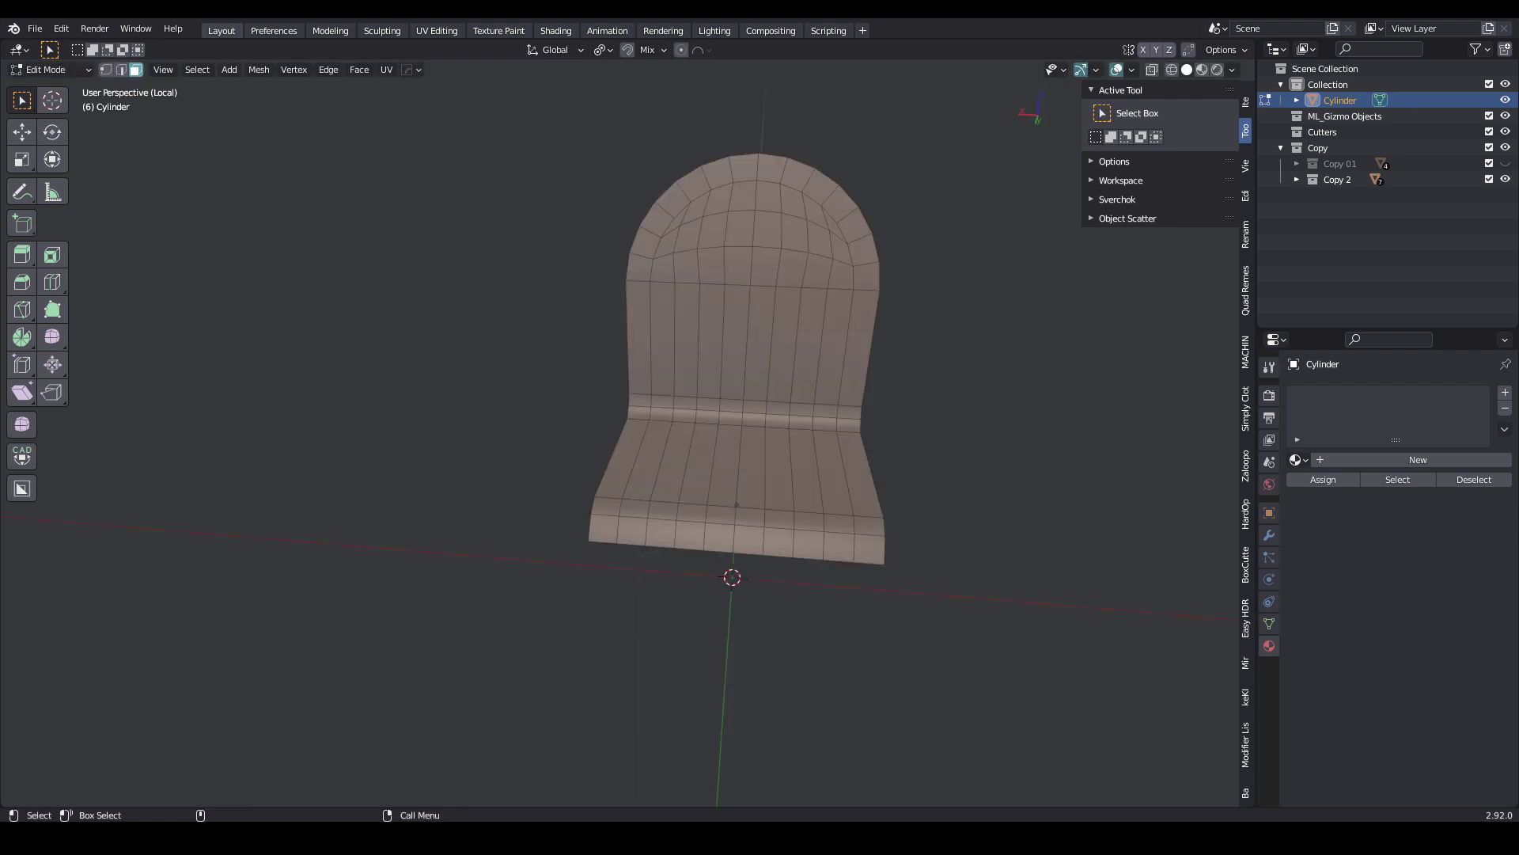
# - Duplicate the rounded top of the backrest and place the copy below the seat's front edge in left view
pyautogui.moveTo(968, 145); pyautogui.dragTo(577, 280)
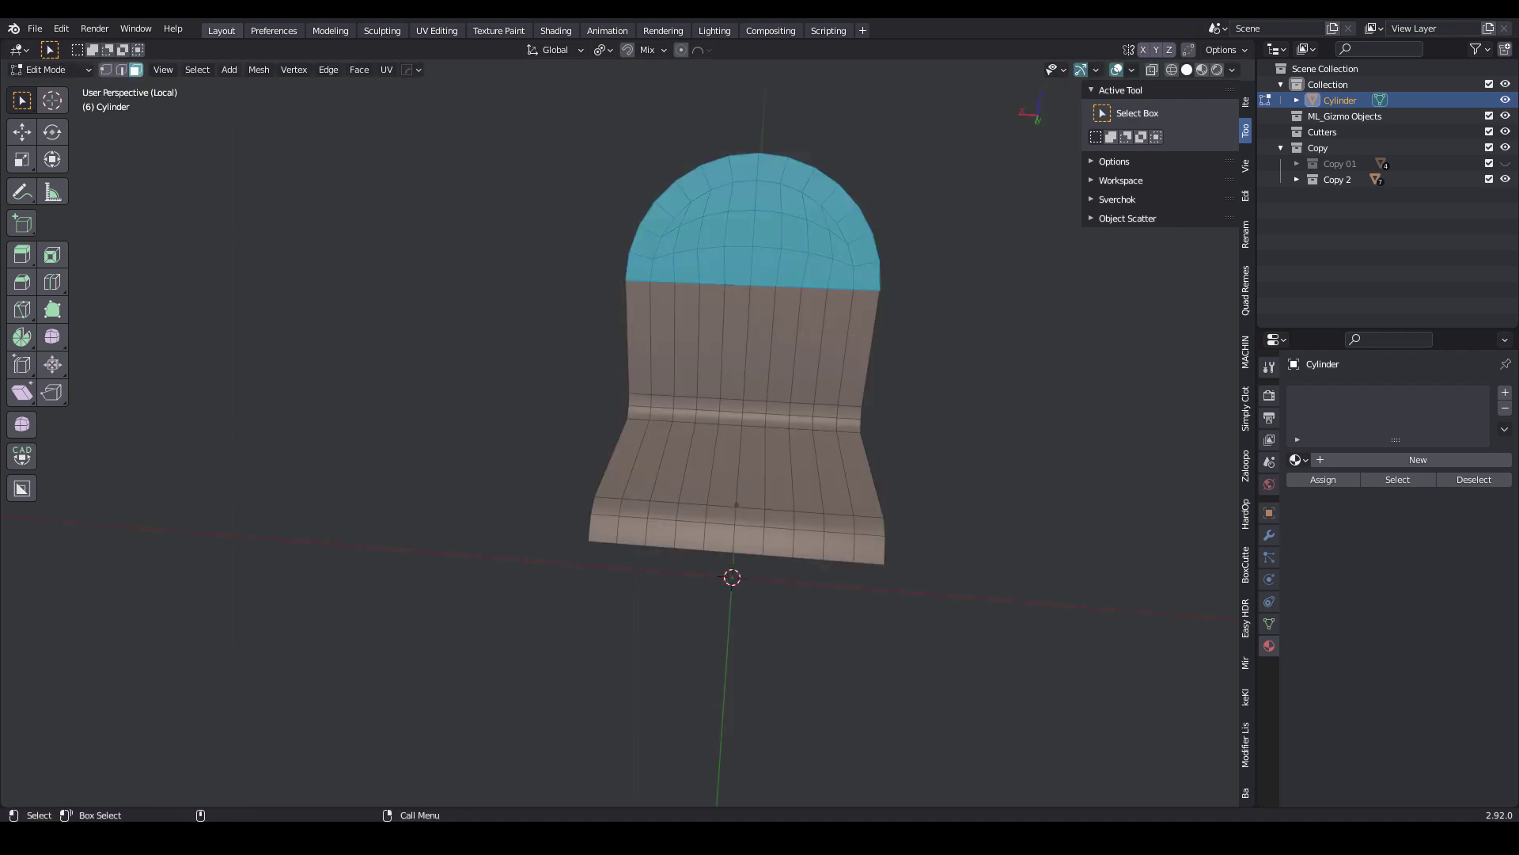
pyautogui.moveTo(443, 253); pyautogui.dragTo(304, 250, button='middle')
pyautogui.click(163, 70)
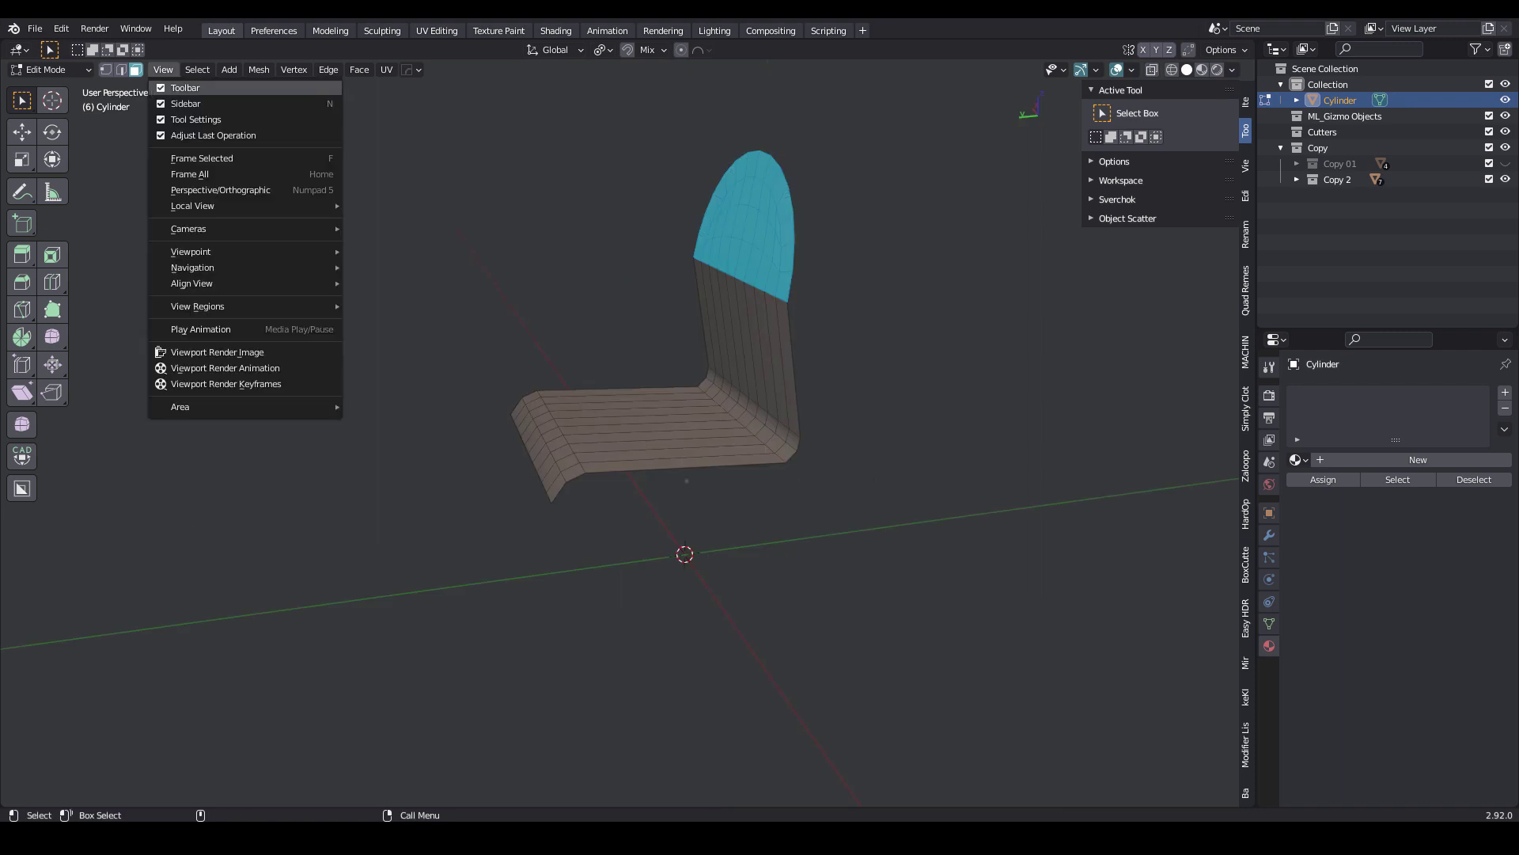
pyautogui.moveTo(206, 251)
pyautogui.click(380, 366)
pyautogui.press('g')
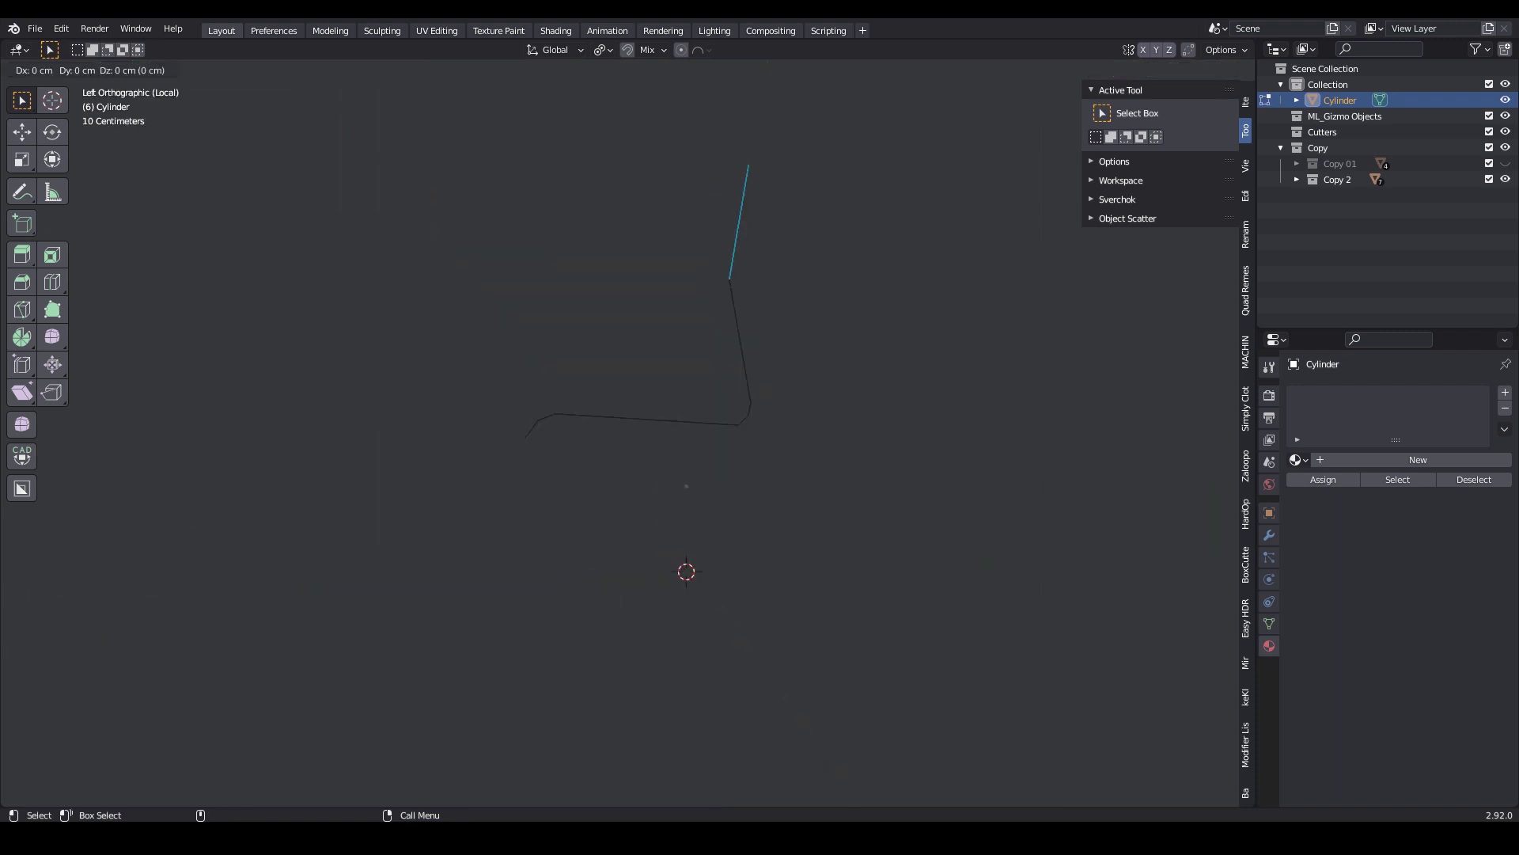
pyautogui.click(625, 527)
# - Rotate the copied half disc 162°, move it about -59 cm in Y and -41 cm in Z, and fine-tune its tilt
pyautogui.press('r')
pyautogui.click(379, 542)
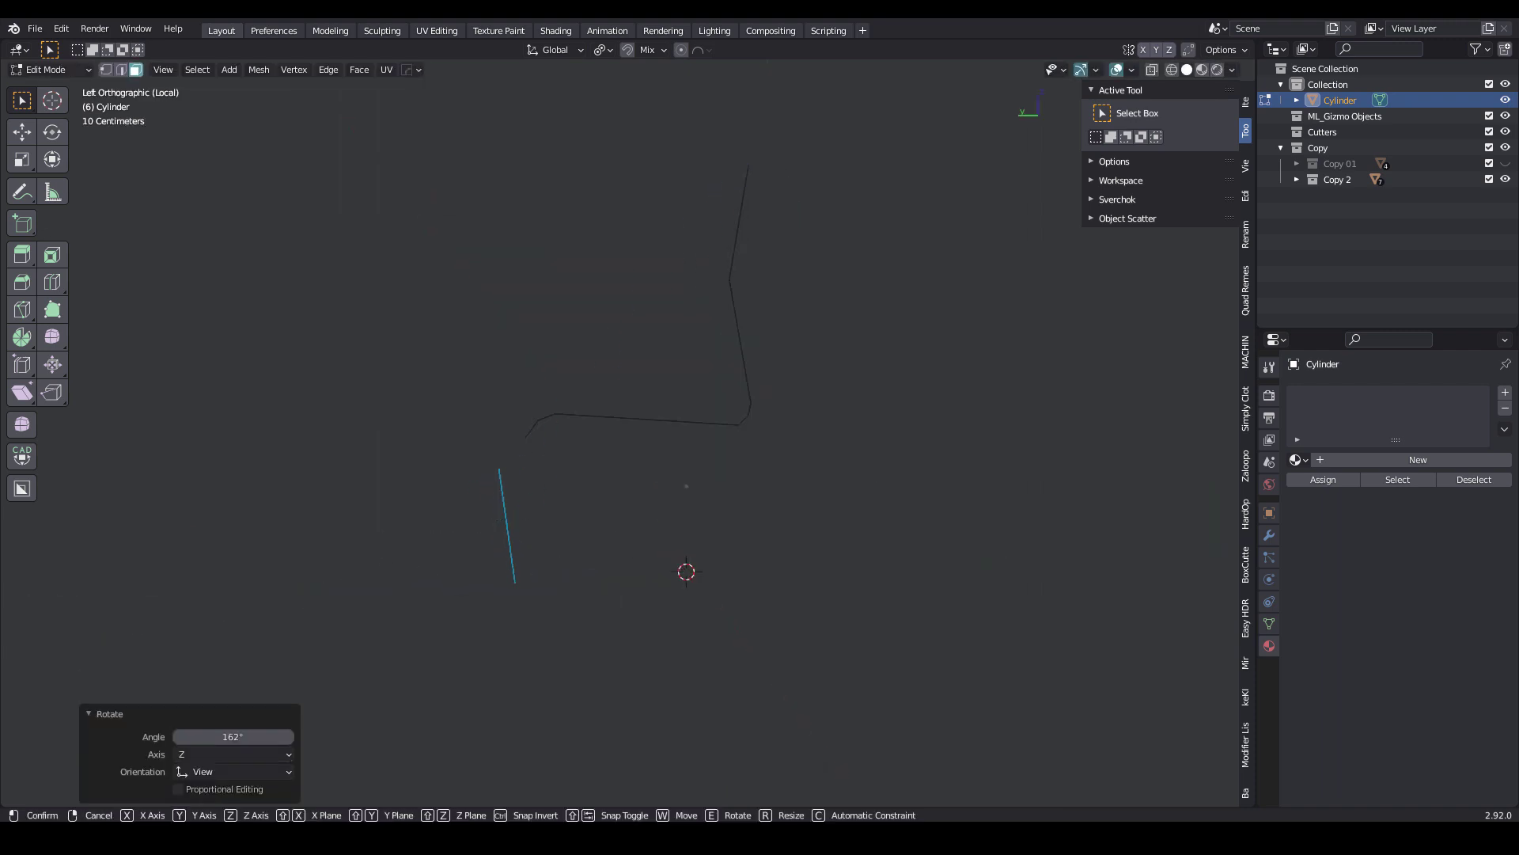
pyautogui.press('Return')
pyautogui.press('r')
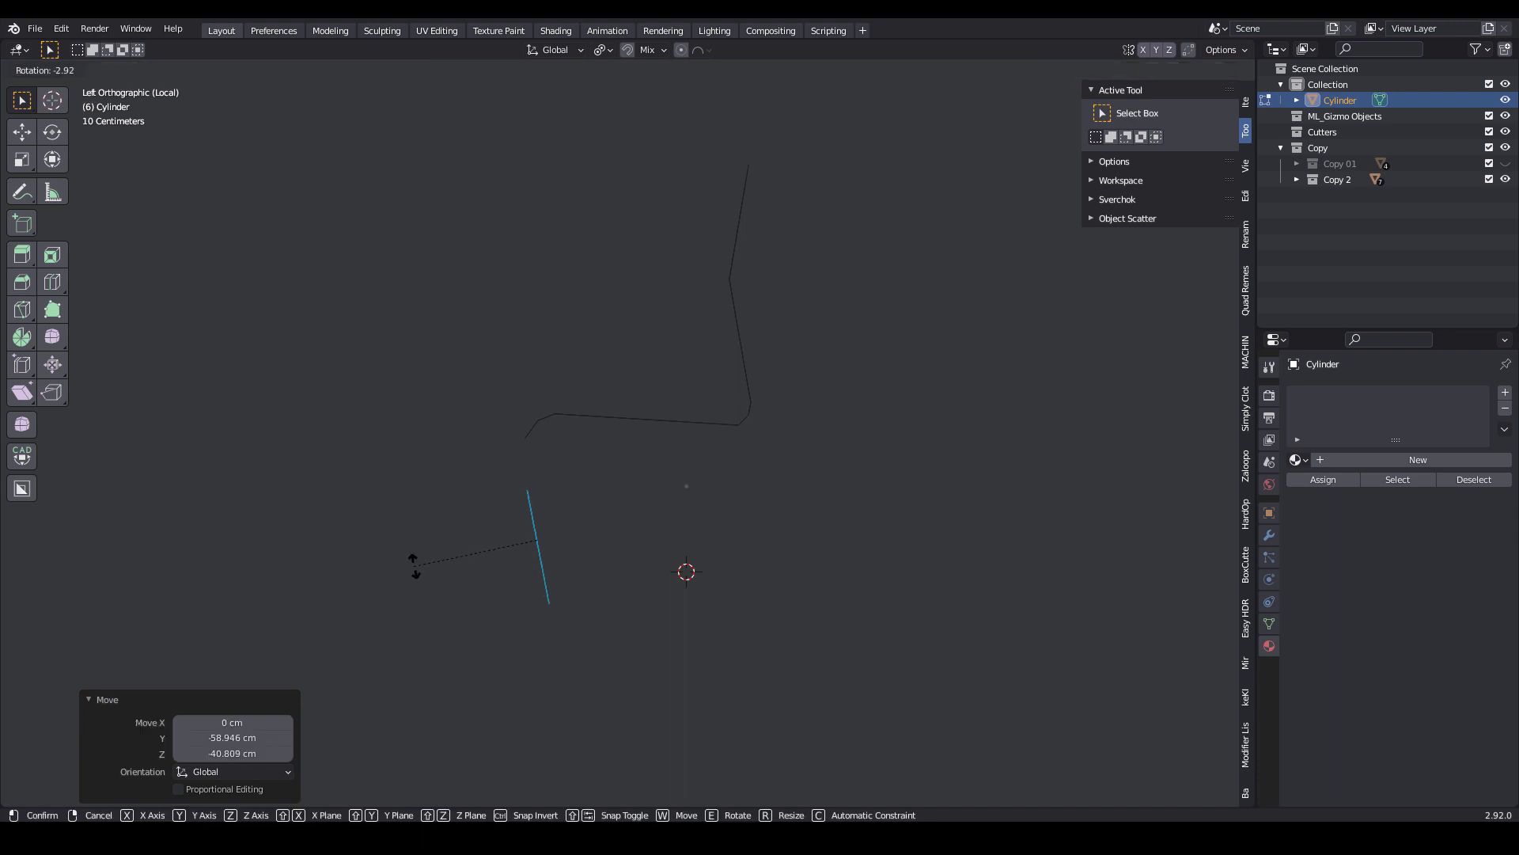
pyautogui.press('Return')
# - Adjust the copied half disc's position and connect its straight edge to the seat's front edge with new faces
pyautogui.press('g')
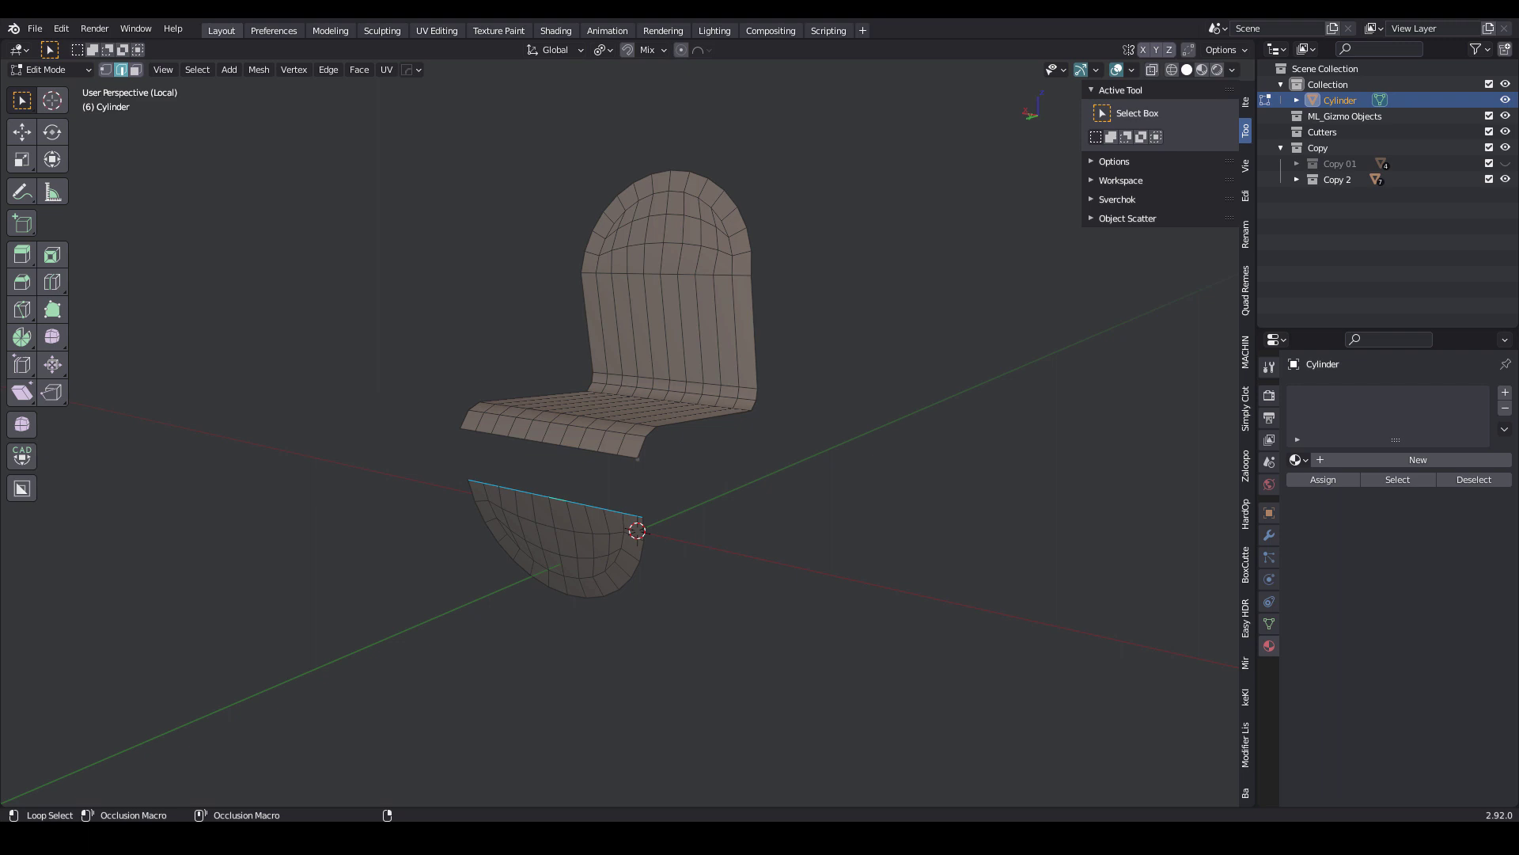
pyautogui.hotkey('ctrl', 'e')
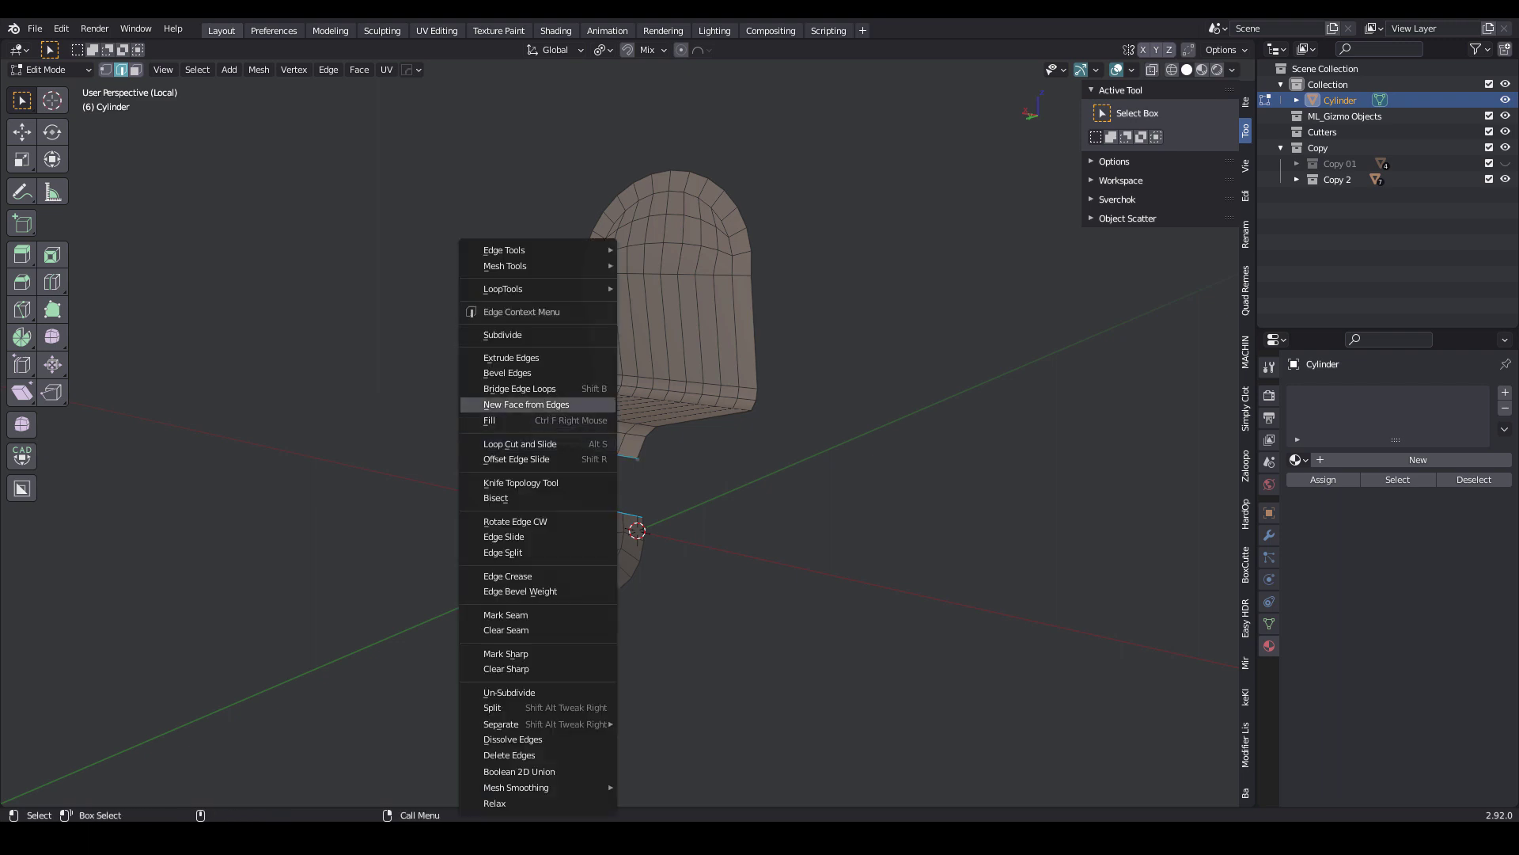
pyautogui.click(522, 401)
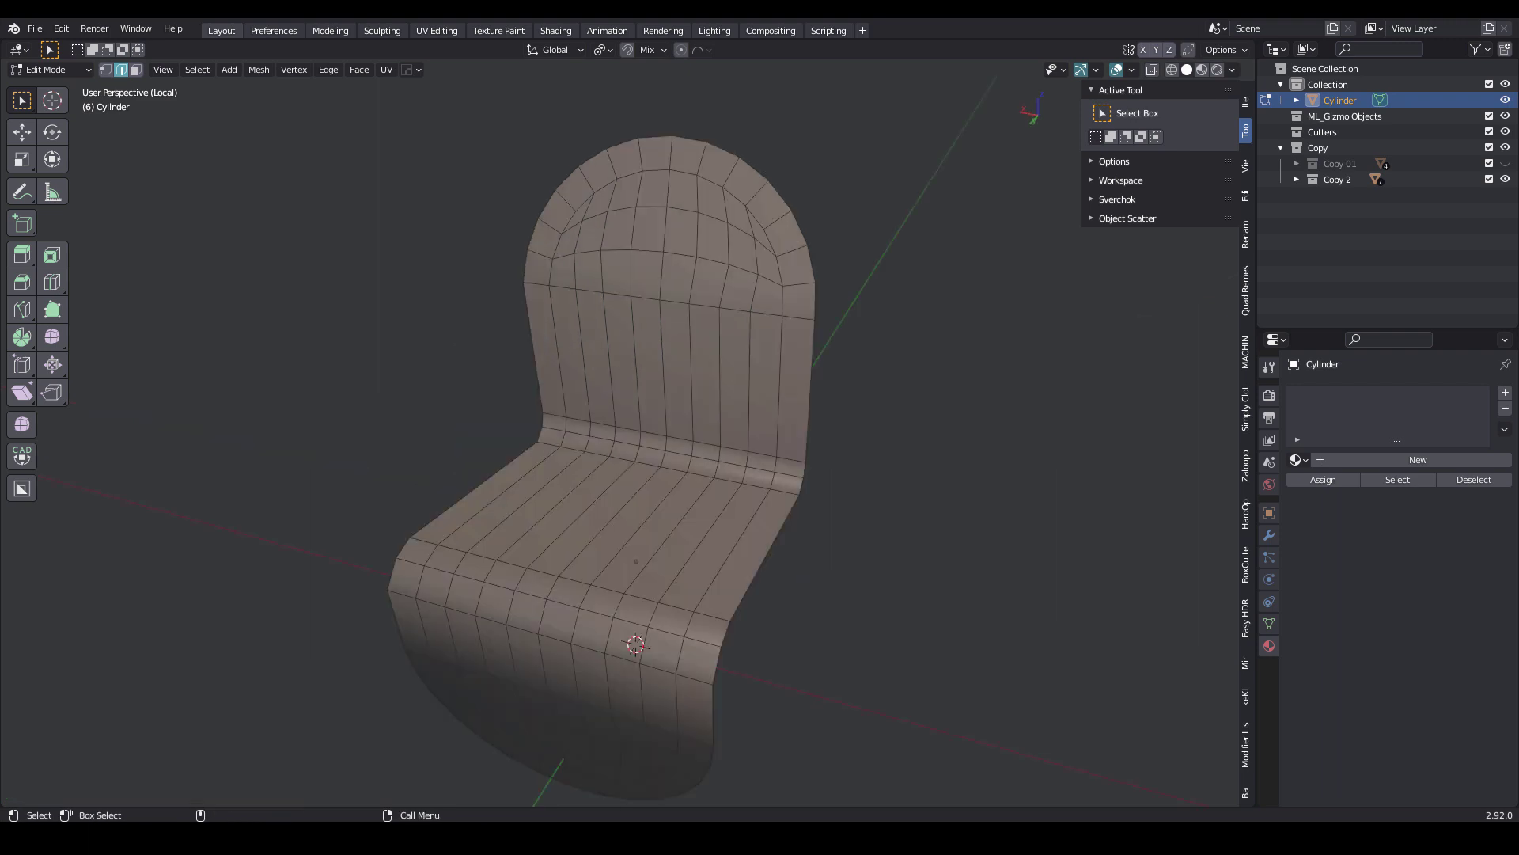
# - Space the vertices evenly along the two curved horizontal edge loops in the backrest's rounded top with LoopTools Space
pyautogui.keyDown('alt'); pyautogui.click(664, 252); pyautogui.keyUp('alt')
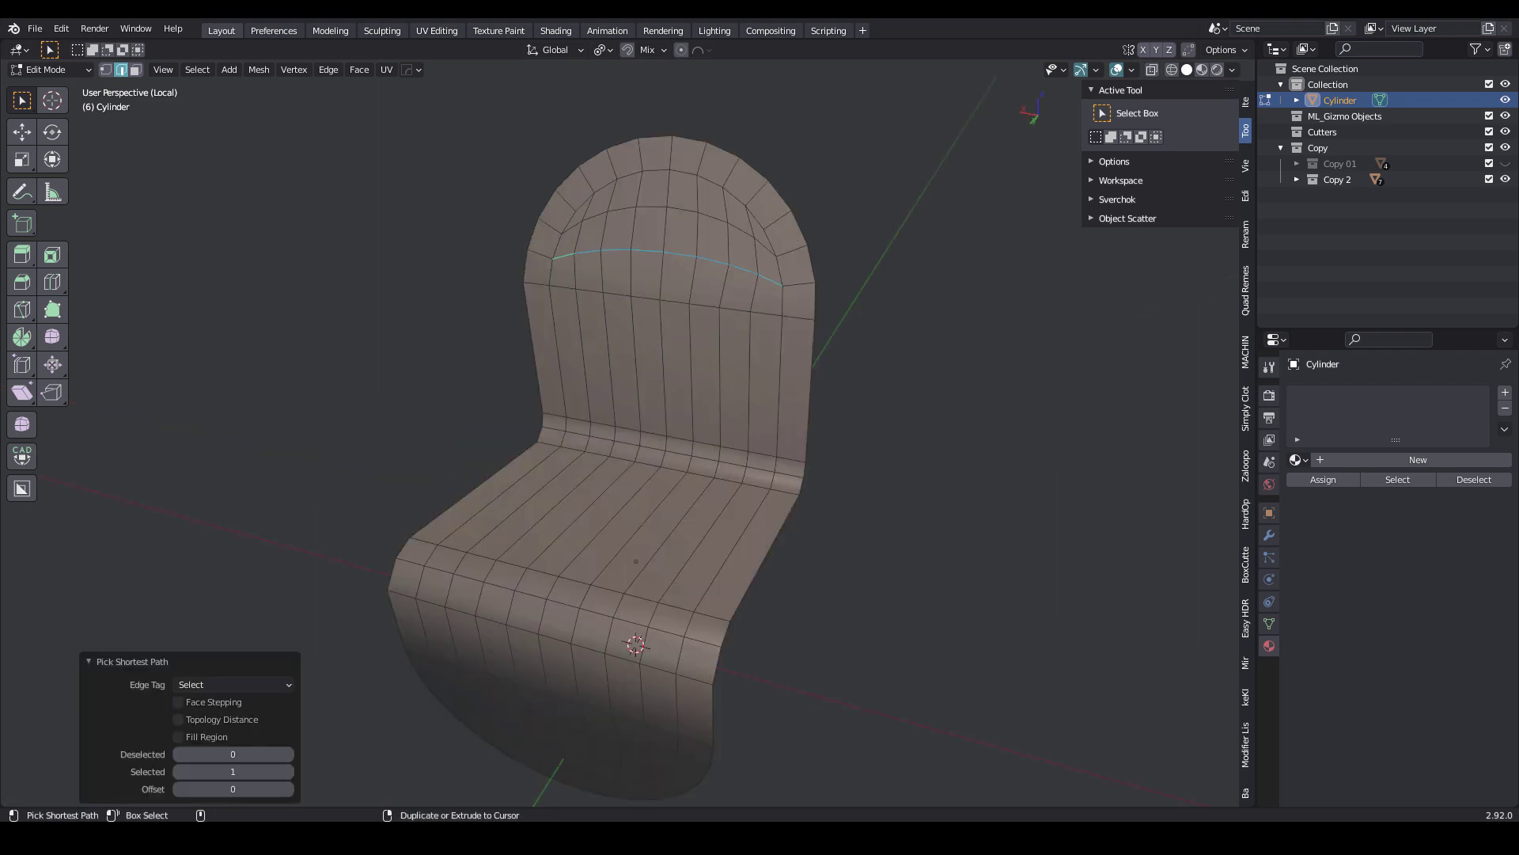
pyautogui.keyDown('ctrl'); pyautogui.click(665, 208); pyautogui.keyUp('ctrl')
pyautogui.hotkey('ctrl', 'e')
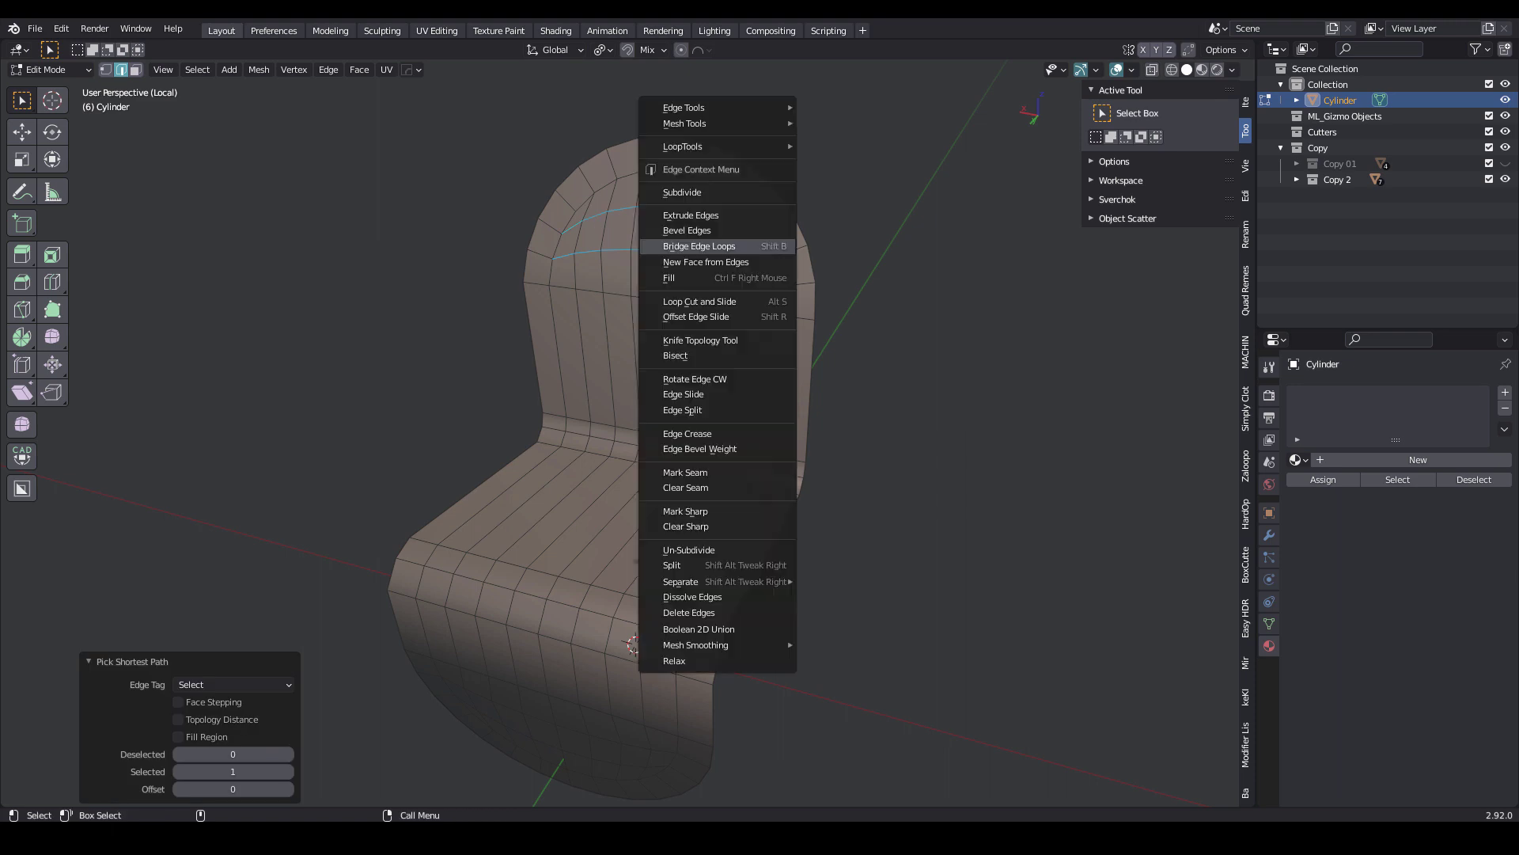
pyautogui.moveTo(682, 146)
pyautogui.click(823, 256)
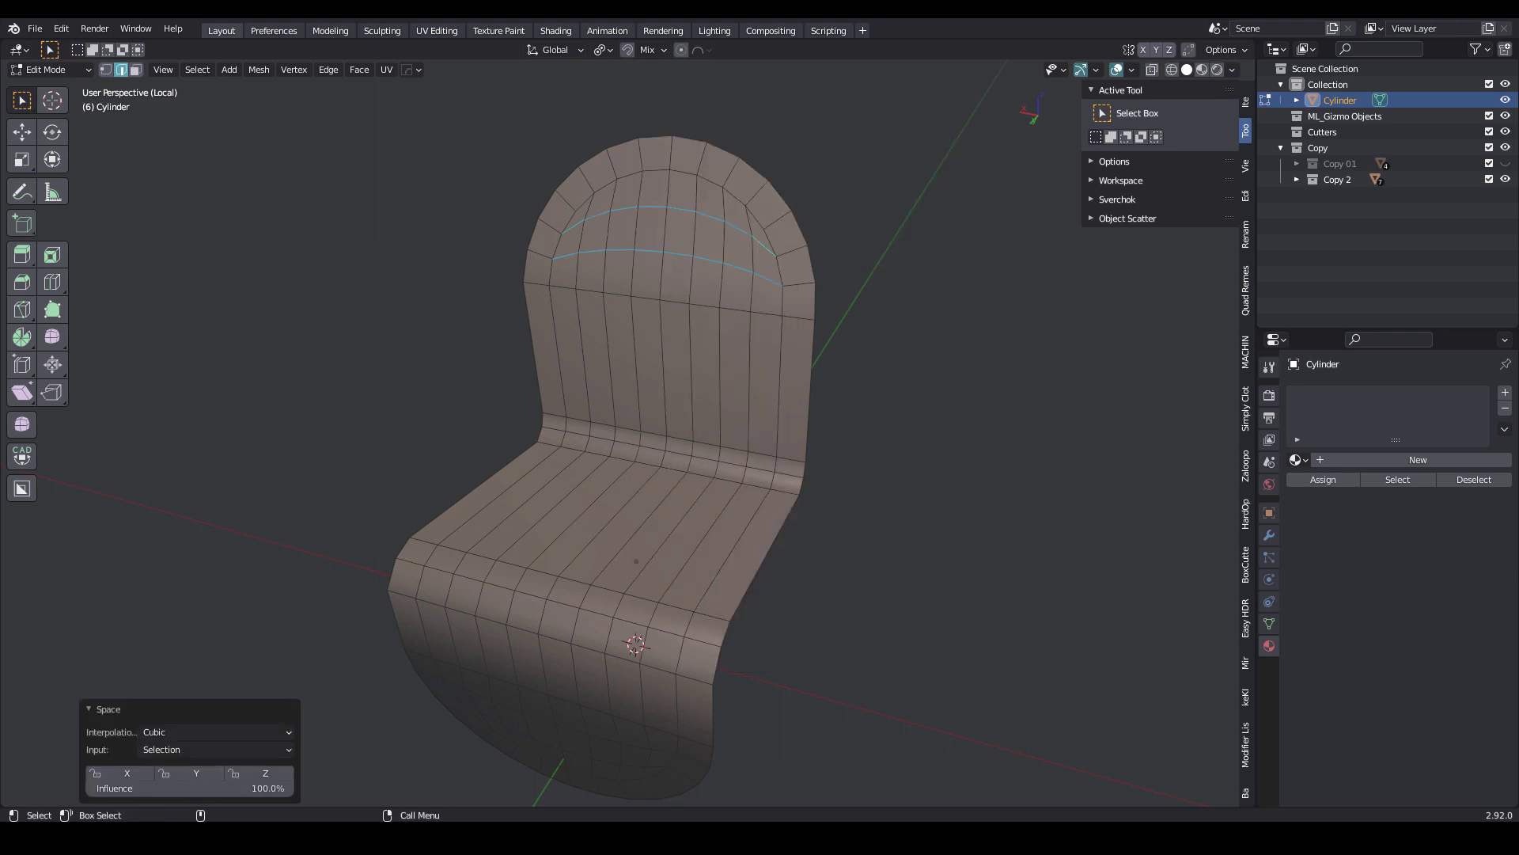
# - Add four evenly spaced horizontal edge loops across the backrest section between the rounded top and the lower bend
pyautogui.click(835, 466)
pyautogui.keyDown('shift'); pyautogui.moveTo(836, 466); pyautogui.dragTo(821, 436, button='middle'); pyautogui.keyUp('shift')
pyautogui.rightClick(822, 435)
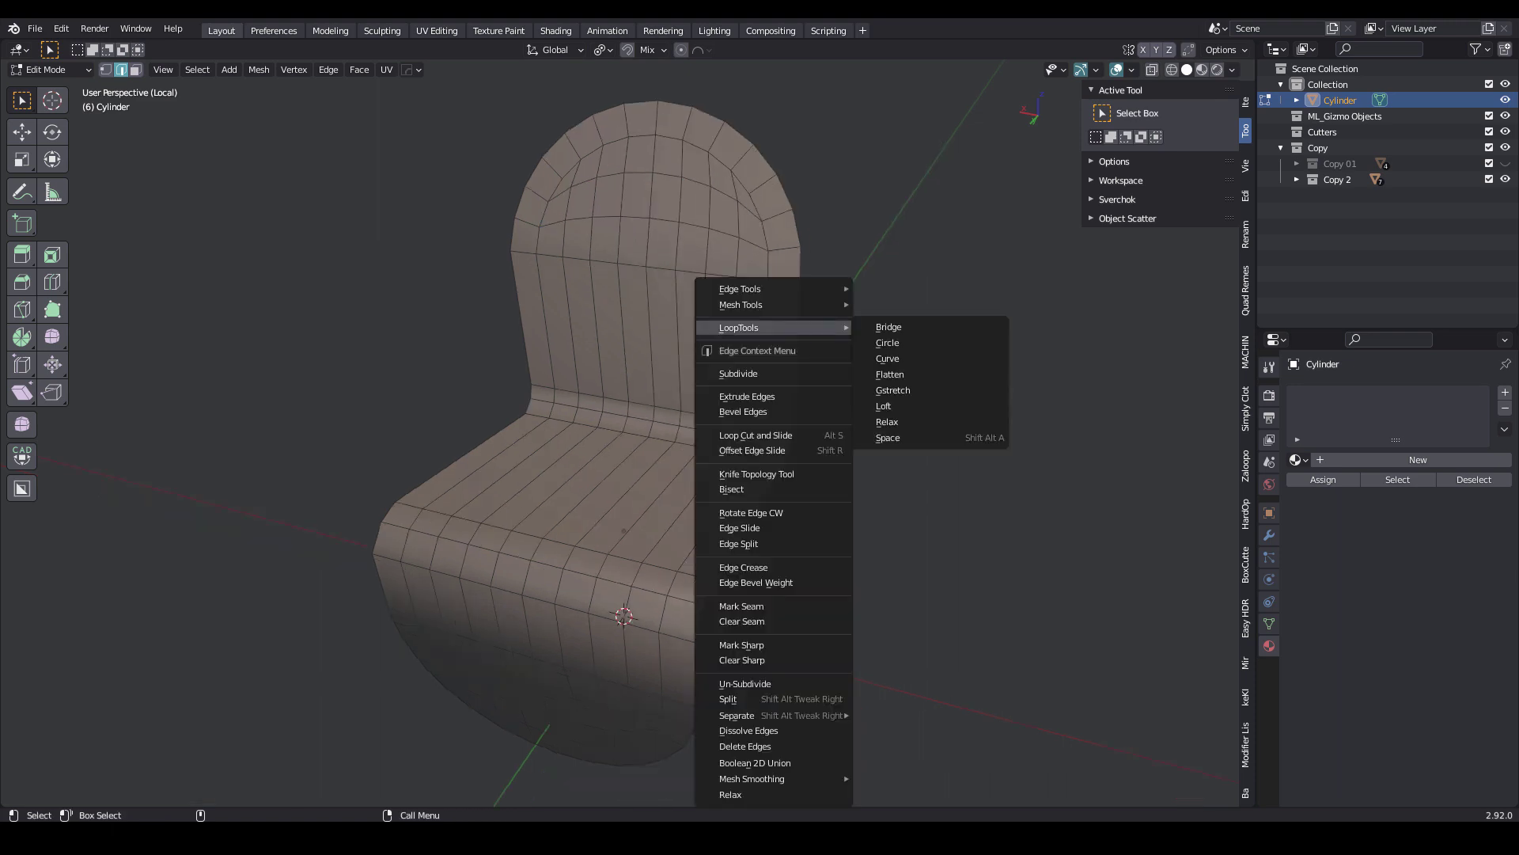
pyautogui.click(791, 435)
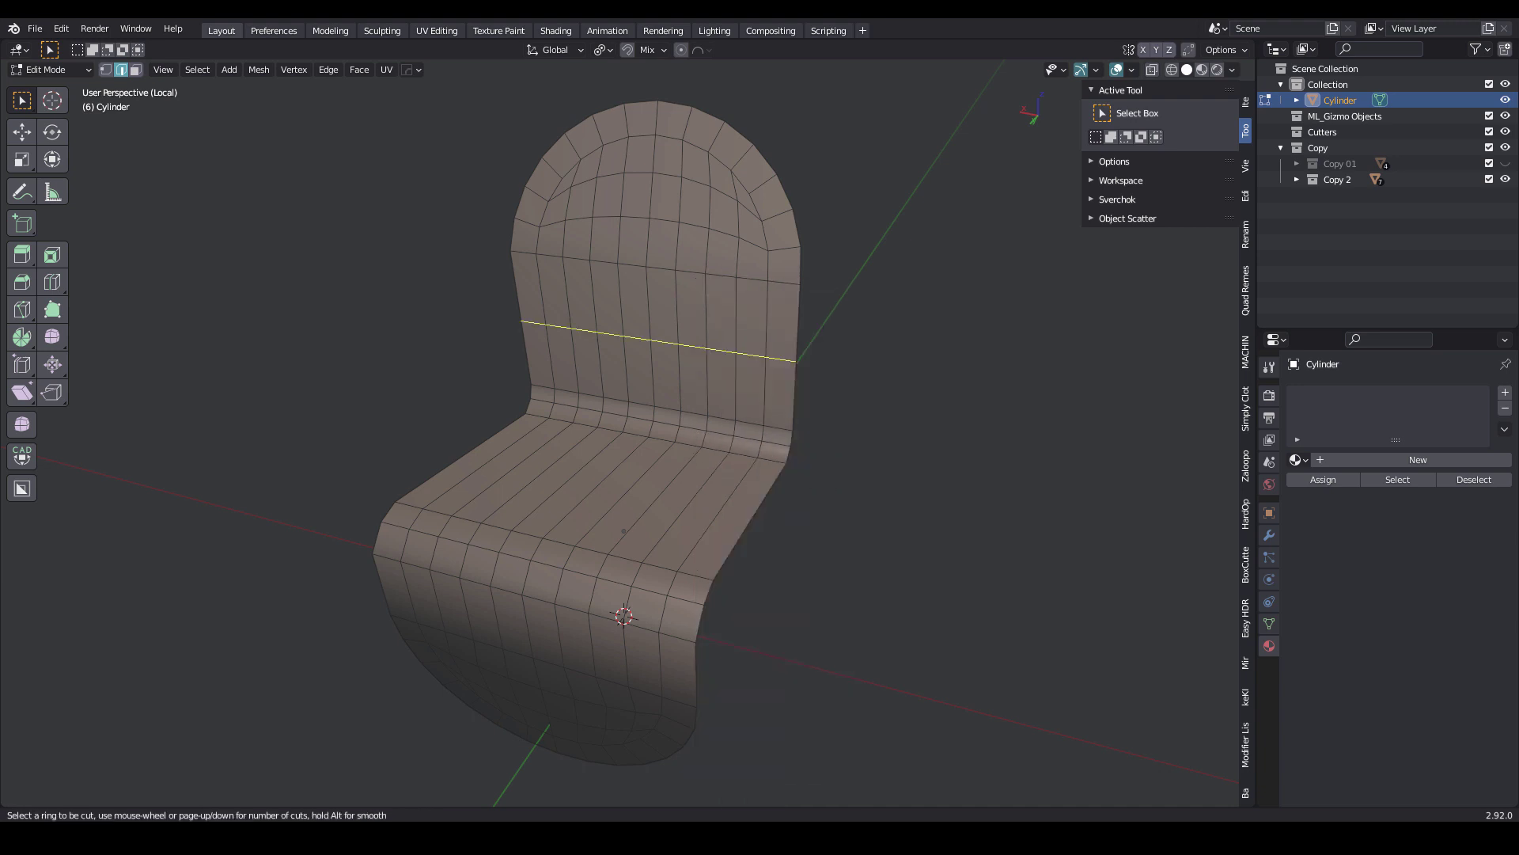
pyautogui.scroll(3, 732, 372)
pyautogui.click(732, 372)
pyautogui.rightClick(732, 371)
# - Add the bordering loops above and below to the new backrest loops and smooth them all with Set Flow
pyautogui.keyDown('alt'); pyautogui.keyDown('shift'); pyautogui.click(721, 418); pyautogui.keyUp('shift'); pyautogui.keyUp('alt')
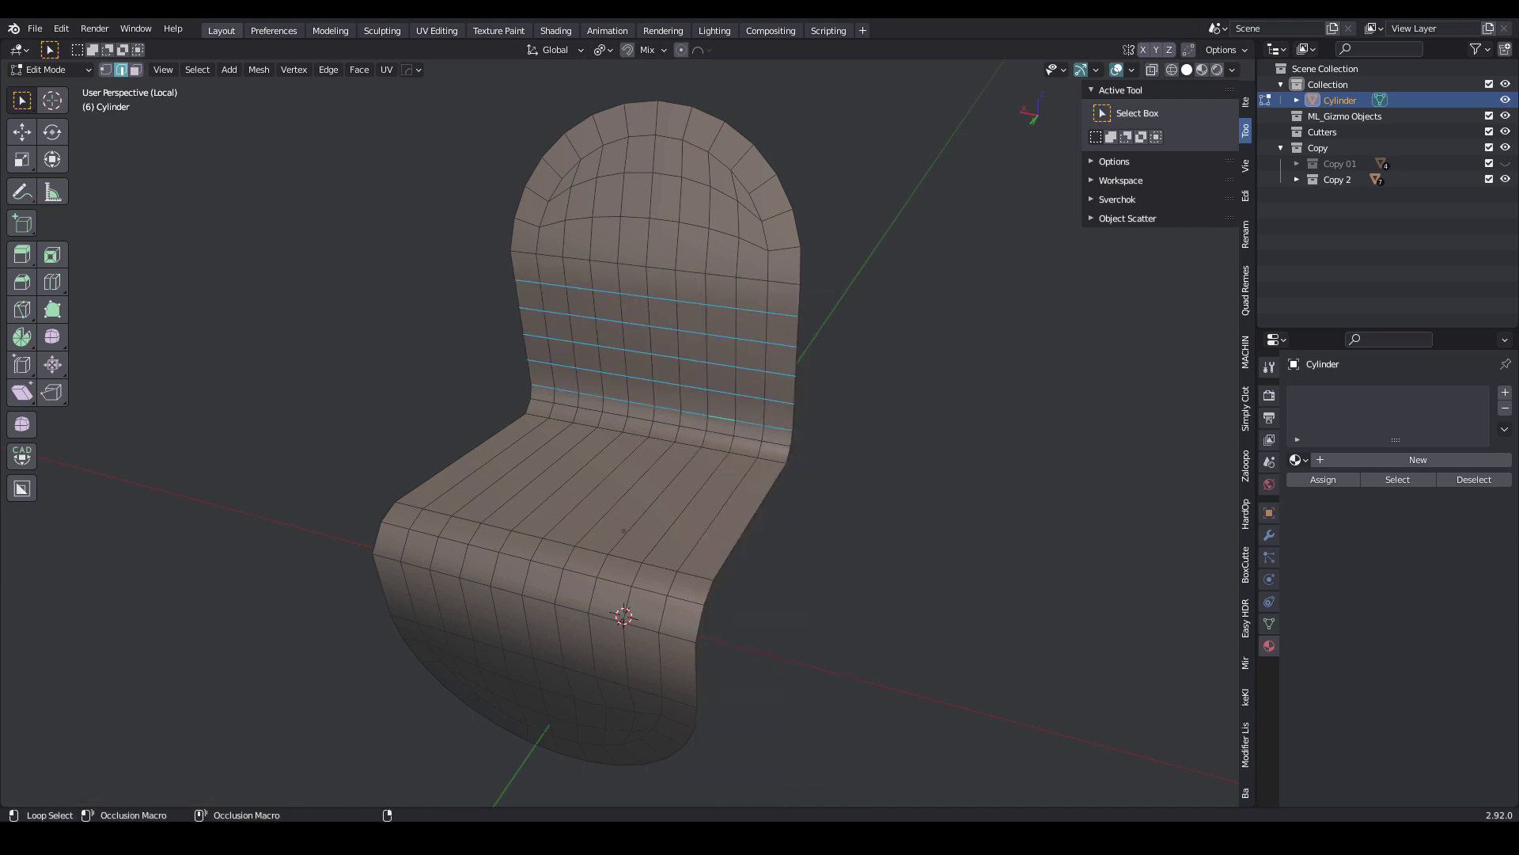
pyautogui.moveTo(722, 424); pyautogui.dragTo(645, 418, button='middle')
pyautogui.keyDown('alt'); pyautogui.keyDown('shift'); pyautogui.click(674, 274); pyautogui.keyUp('shift'); pyautogui.keyUp('alt')
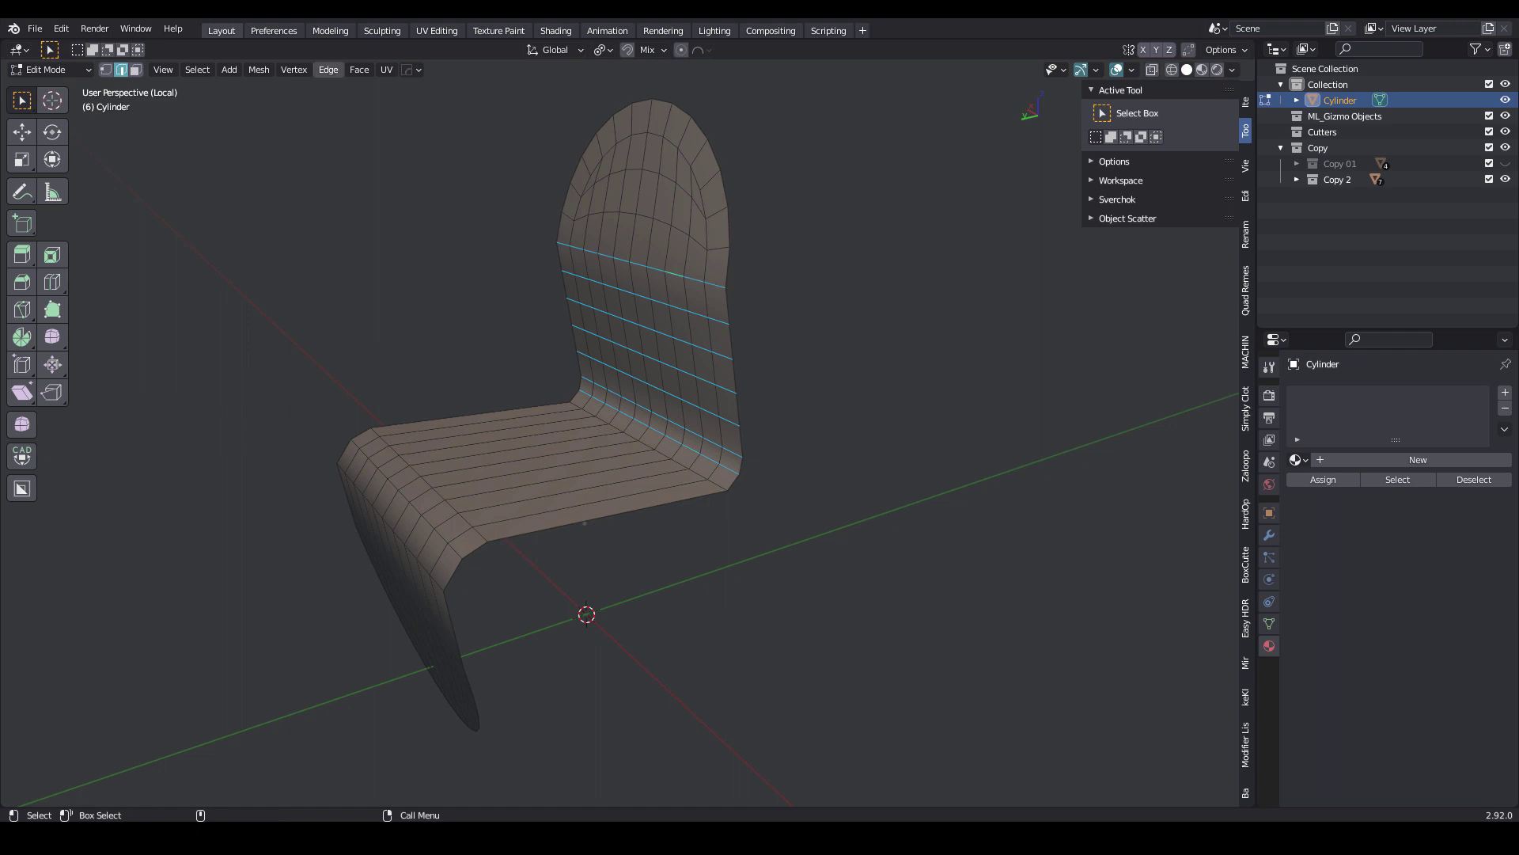
pyautogui.click(328, 69)
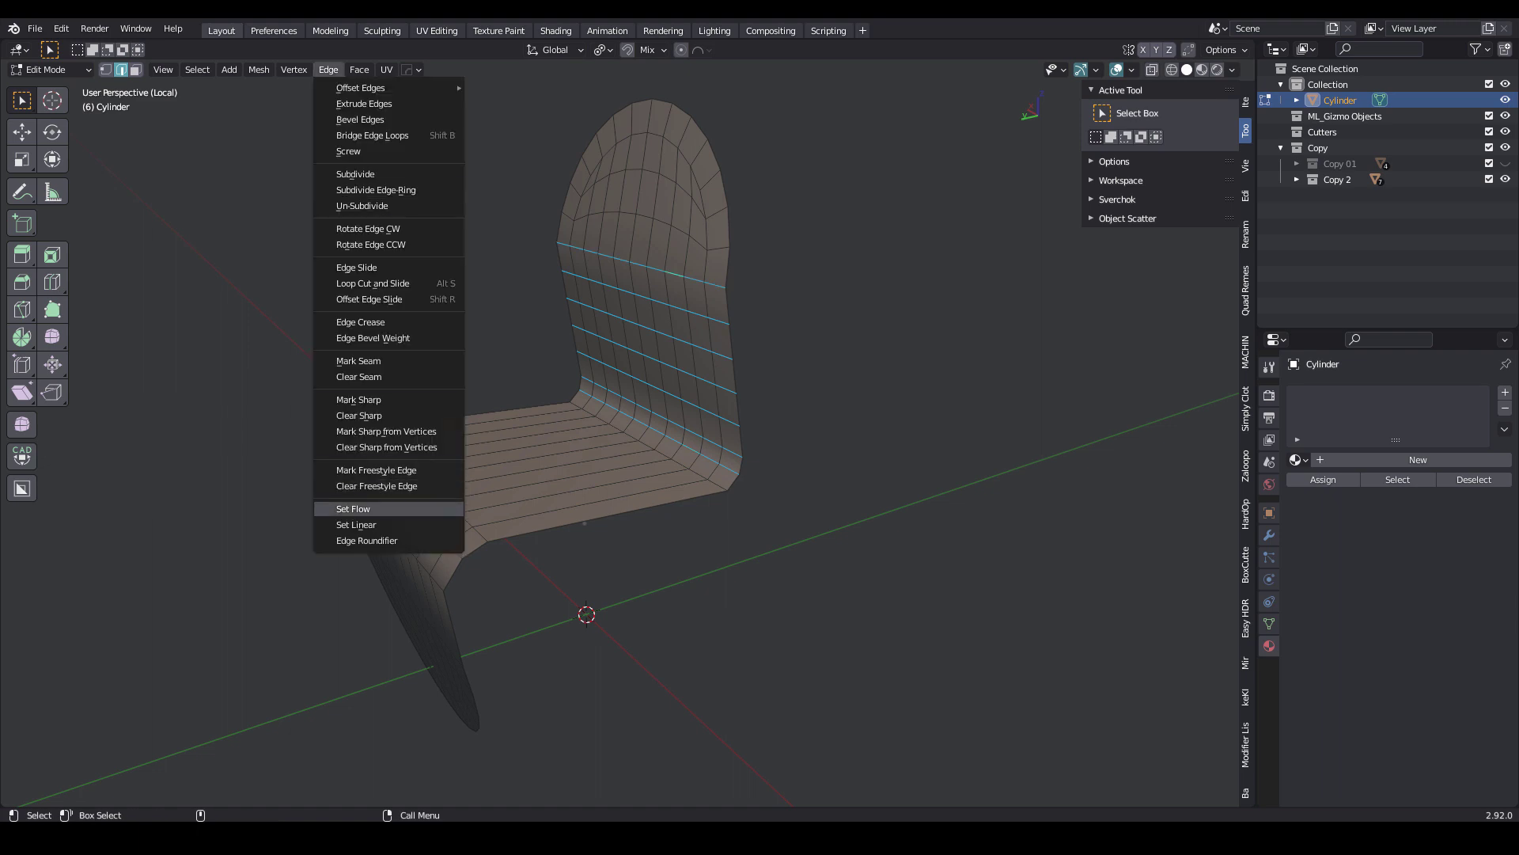
pyautogui.click(353, 508)
pyautogui.hotkey('alt', 'a')
# - Insert four evenly spaced edge loops across the width of the flat seat
pyautogui.moveTo(713, 431); pyautogui.dragTo(761, 451, button='middle')
pyautogui.rightClick(763, 453)
pyautogui.click(762, 445)
pyautogui.scroll(4, 645, 472)
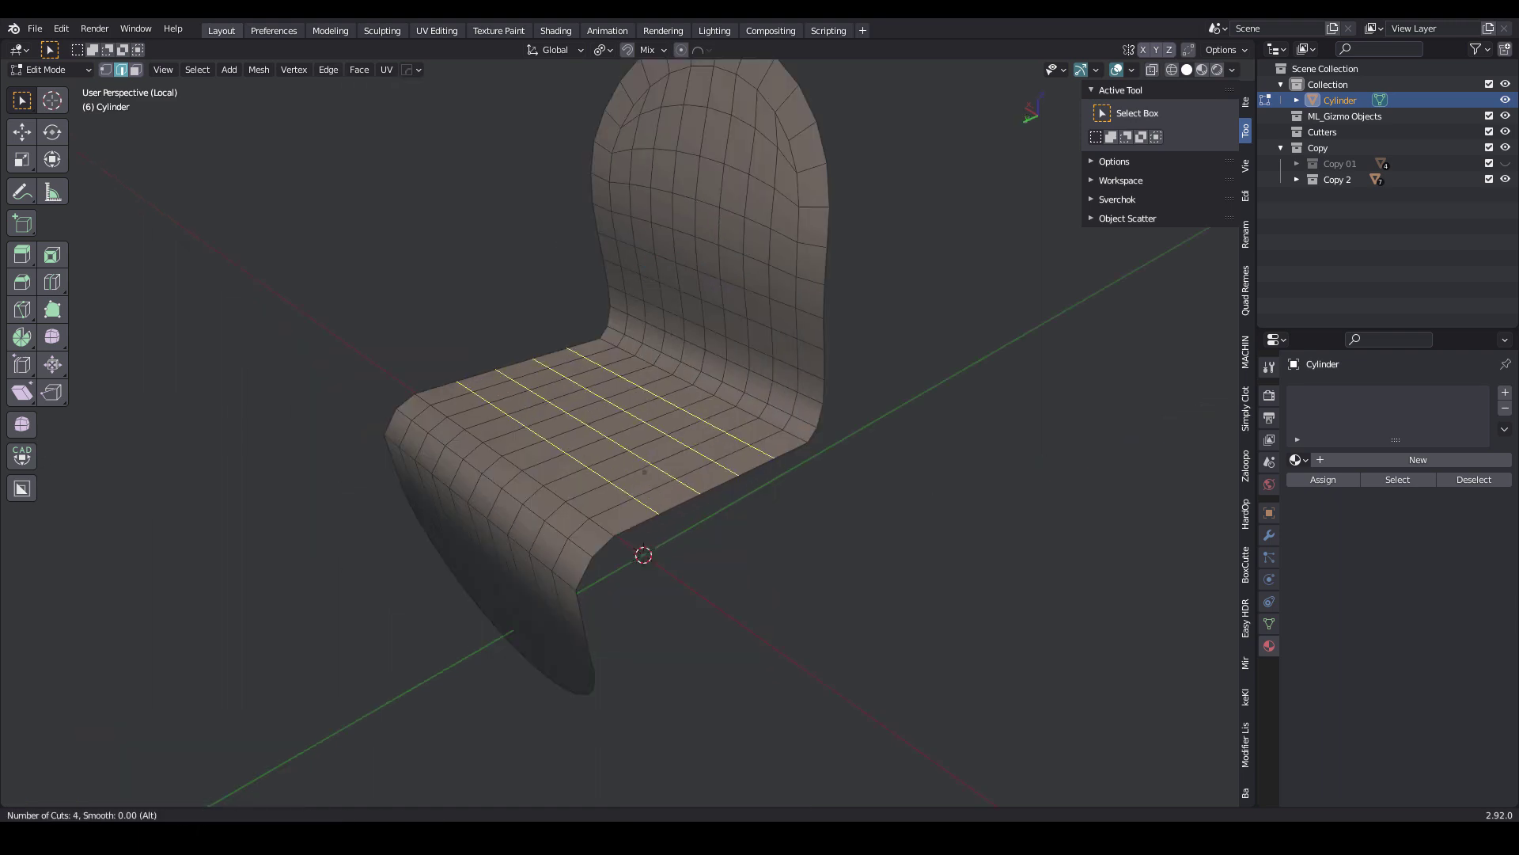
pyautogui.click(645, 471)
# - Insert a single horizontal edge loop into the front flap just below the seat's front bend
pyautogui.moveTo(645, 472); pyautogui.dragTo(646, 425, button='middle')
pyautogui.rightClick(646, 425)
pyautogui.click(646, 425)
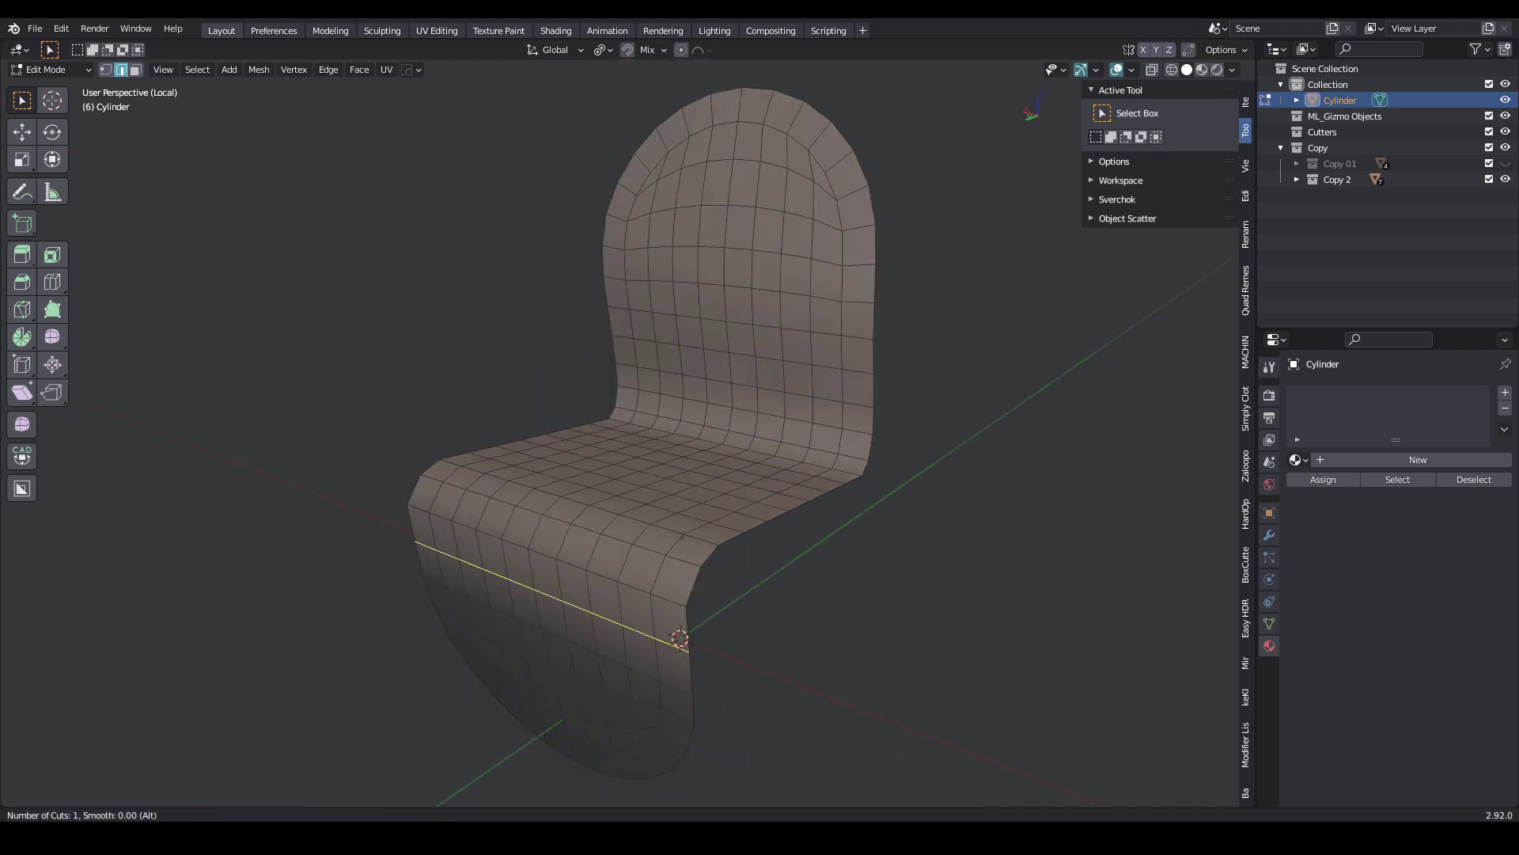
pyautogui.click(665, 631)
pyautogui.click(664, 634)
pyautogui.hotkey('alt', 'a')
# - Smooth the bends at the seat's front edge and at the base of the backrest by applying Set Flow to their edge loops
pyautogui.moveTo(664, 621); pyautogui.dragTo(661, 645, button='middle')
pyautogui.keyDown('alt'); pyautogui.click(649, 552); pyautogui.keyUp('alt')
pyautogui.keyDown('alt'); pyautogui.keyDown('shift'); pyautogui.click(799, 433); pyautogui.keyUp('shift'); pyautogui.keyUp('alt')
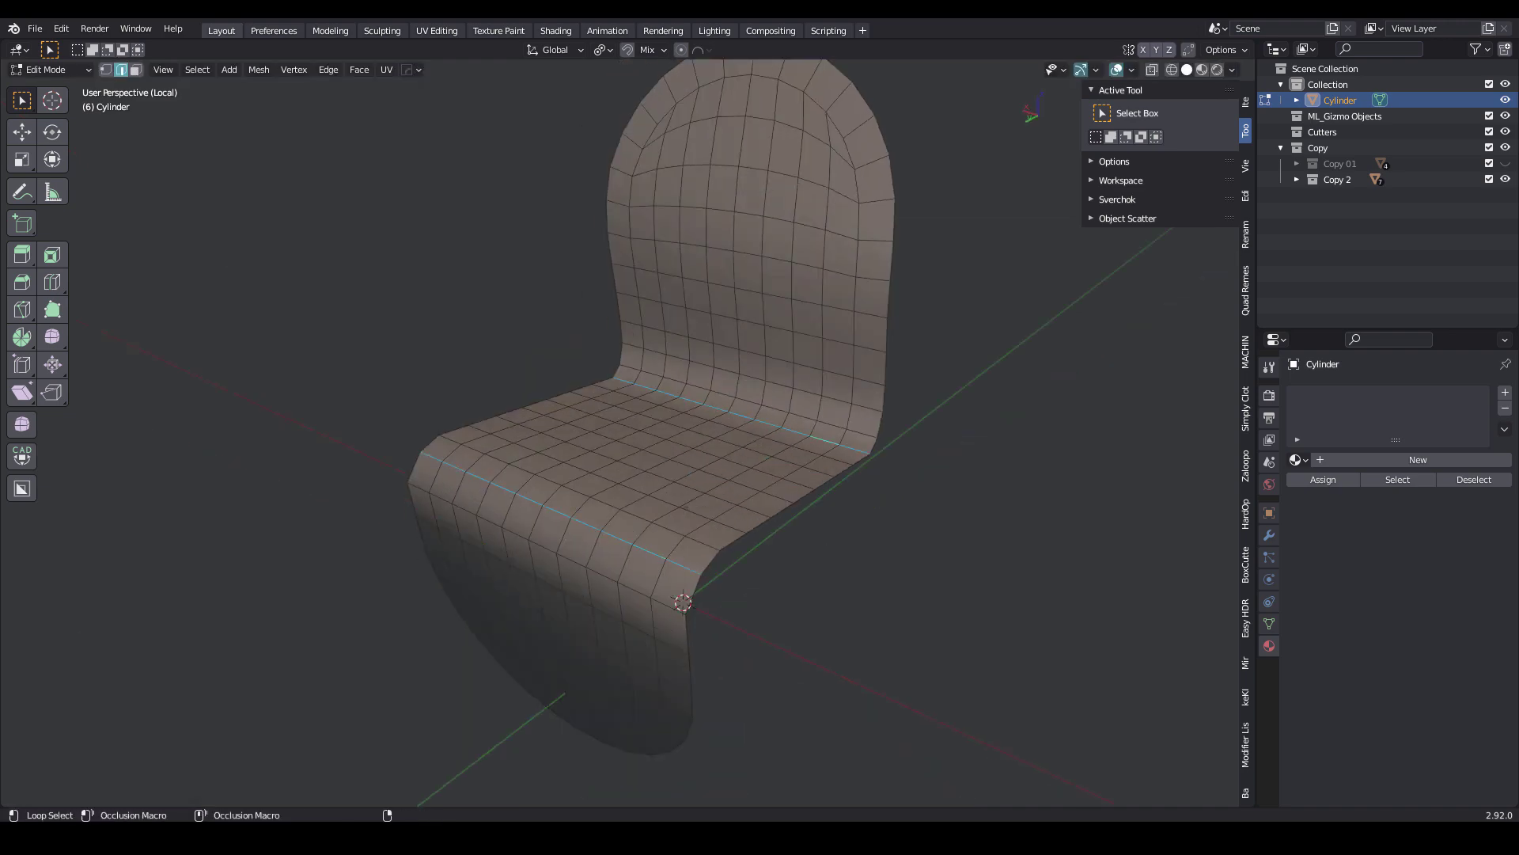
pyautogui.moveTo(800, 433); pyautogui.dragTo(738, 415, button='middle')
pyautogui.keyDown('alt'); pyautogui.keyDown('shift'); pyautogui.click(805, 434); pyautogui.keyUp('shift'); pyautogui.keyUp('alt')
pyautogui.click(328, 70)
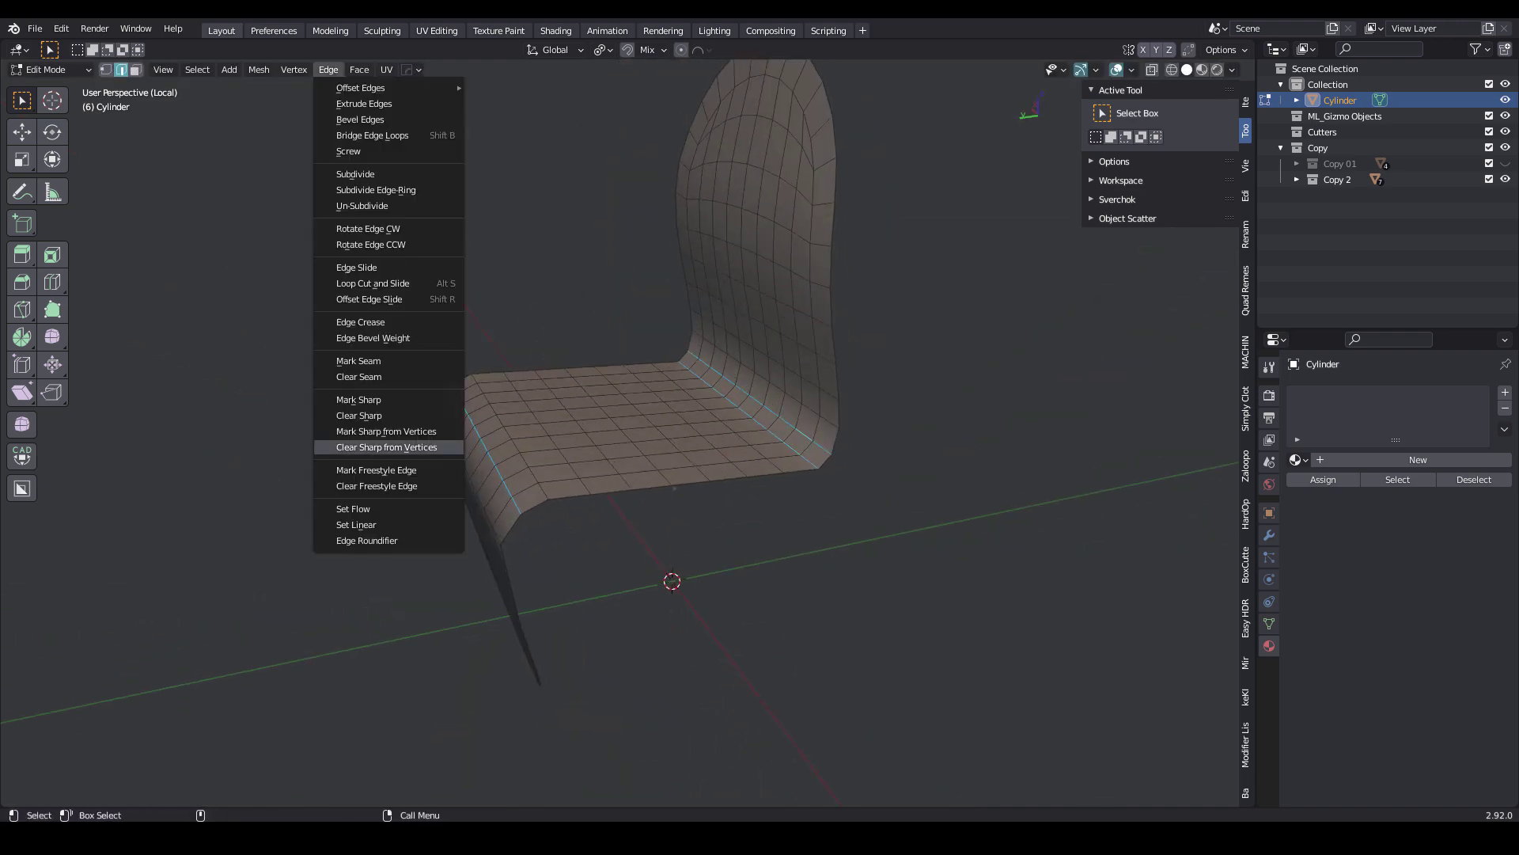
pyautogui.click(356, 508)
# - Select the upper backrest faces and move them in left view using proportional editing with Sphere falloff
pyautogui.press('3')
pyautogui.moveTo(443, 502); pyautogui.dragTo(610, 514, button='middle')
pyautogui.moveTo(898, 200); pyautogui.dragTo(515, 349)
pyautogui.moveTo(515, 349); pyautogui.dragTo(475, 364, button='middle')
pyautogui.keyDown('alt'); pyautogui.moveTo(475, 364); pyautogui.dragTo(412, 348); pyautogui.keyUp('alt')
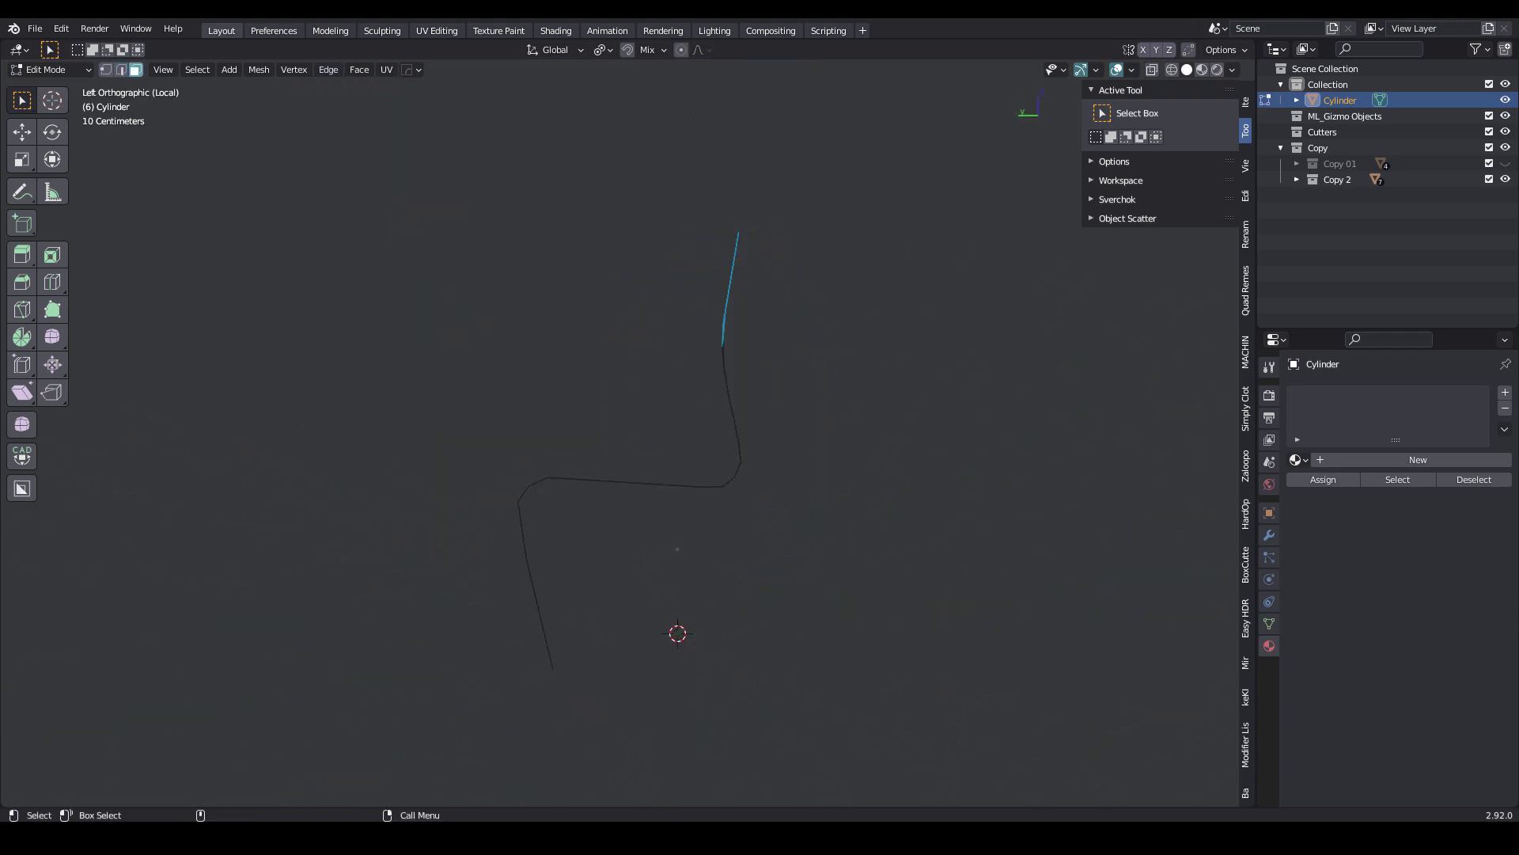
pyautogui.click(703, 50)
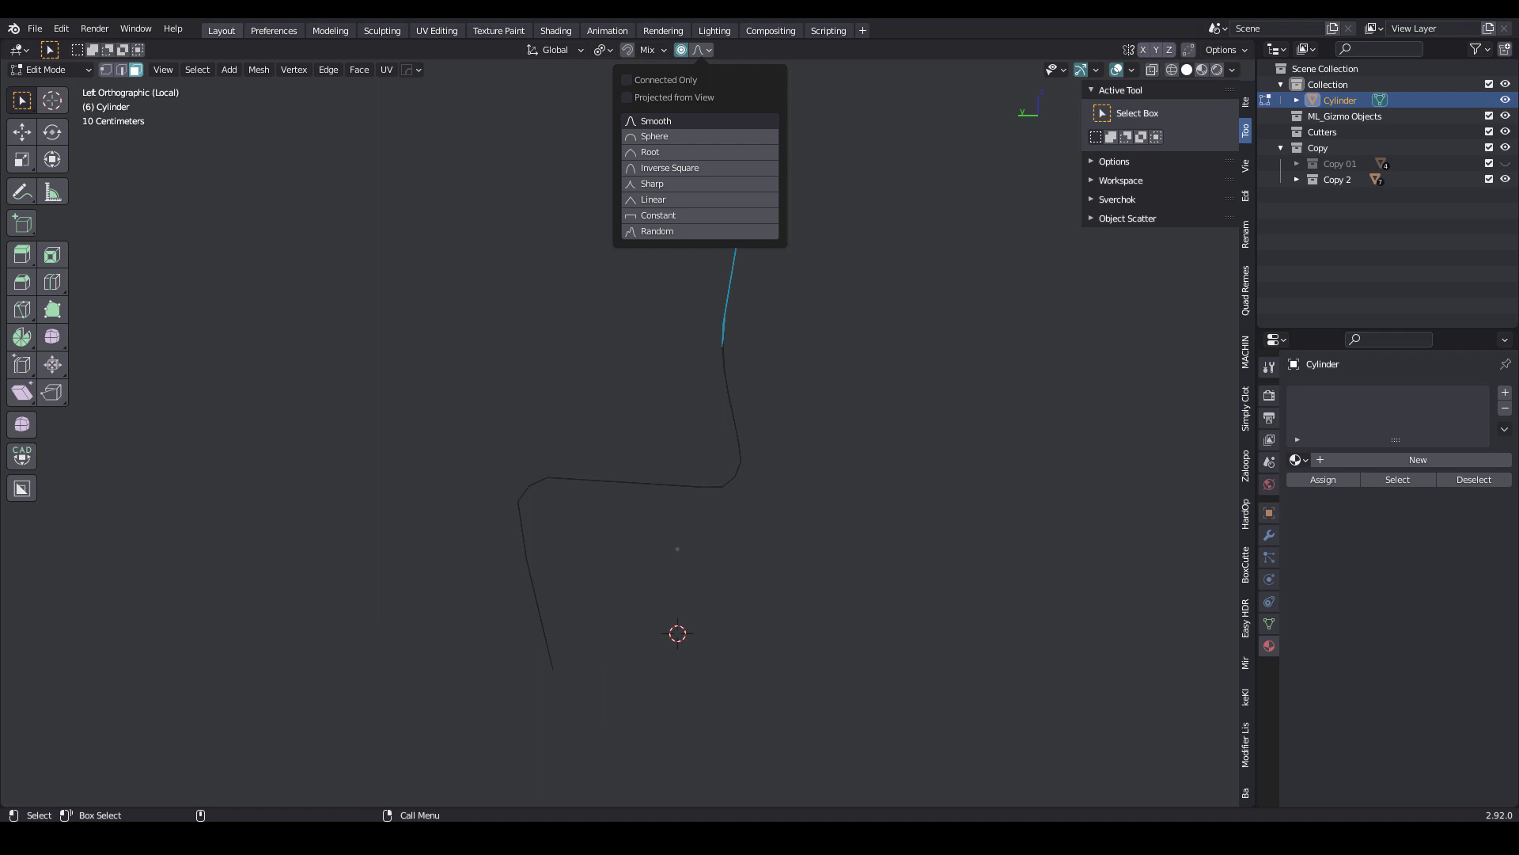
pyautogui.click(654, 136)
pyautogui.press('g')
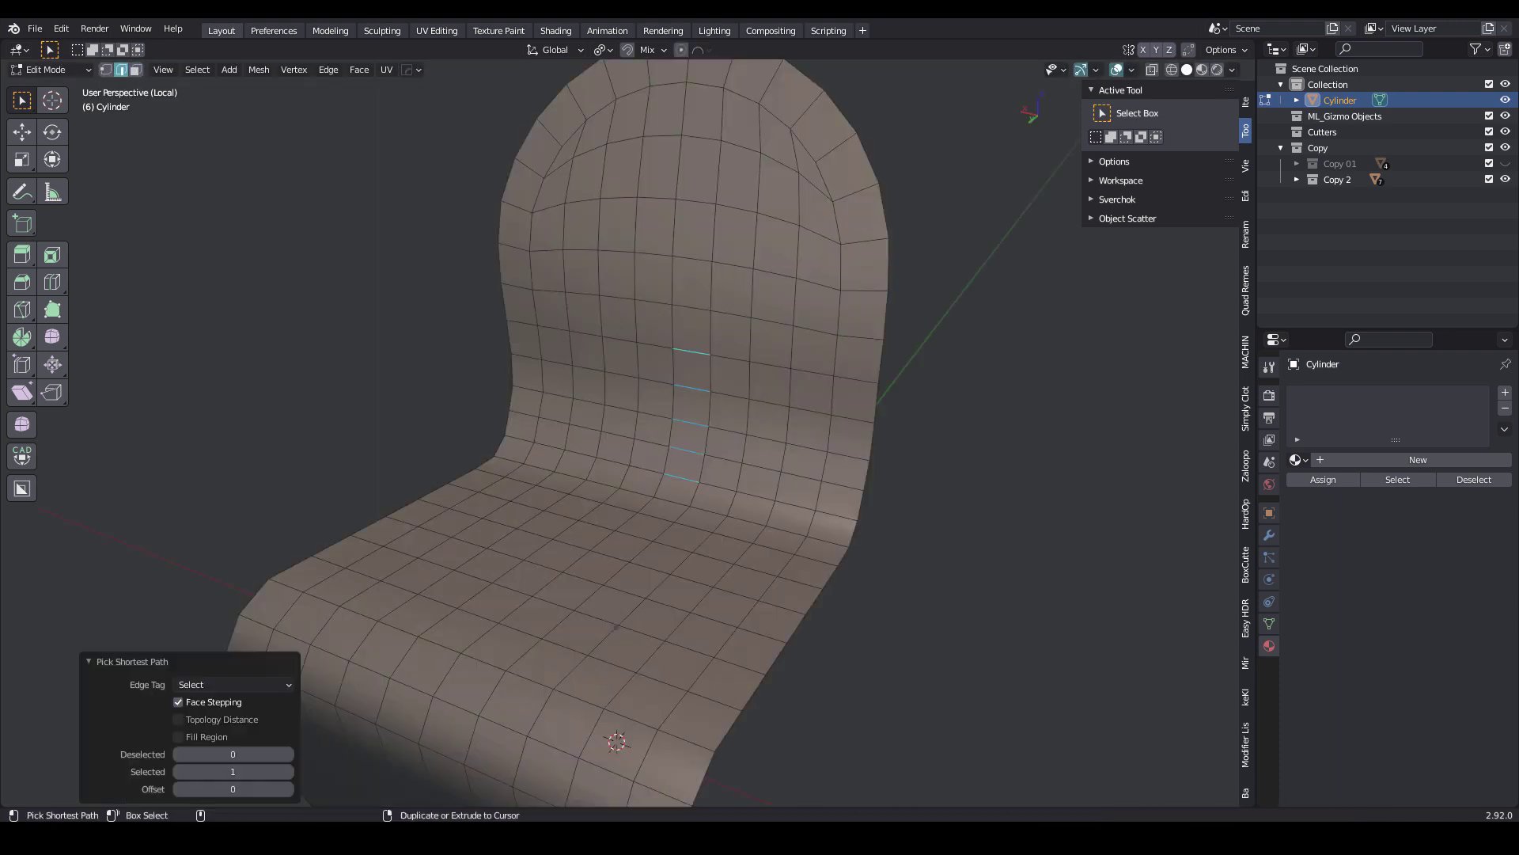
# - Extend the five selected lower-backrest edges to full edge loops, apply Set Flow and fine-tune the operation
pyautogui.click(197, 69)
pyautogui.moveTo(237, 312)
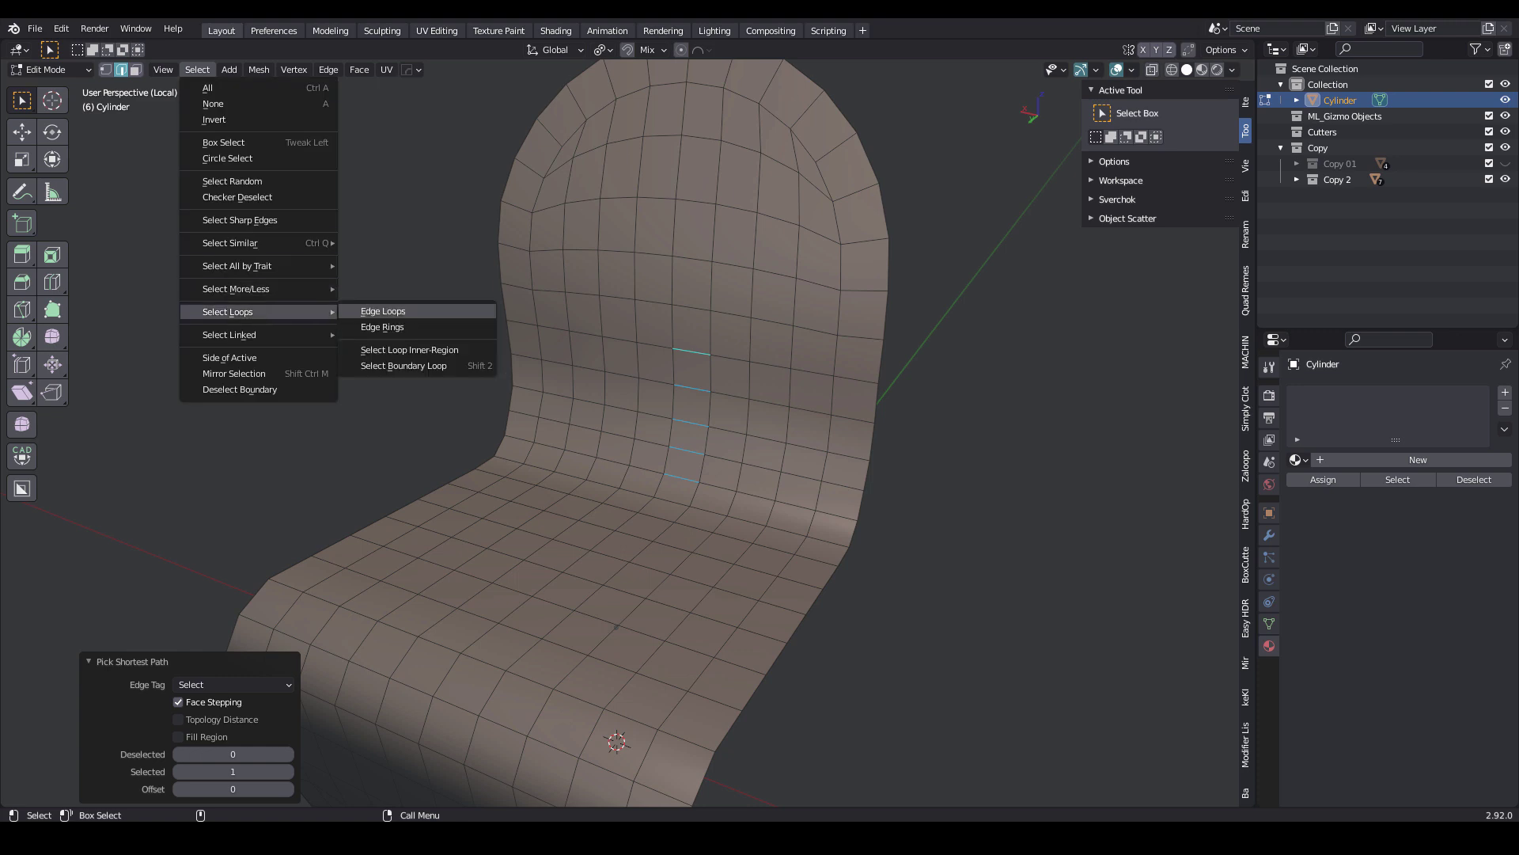
pyautogui.click(372, 309)
pyautogui.click(328, 69)
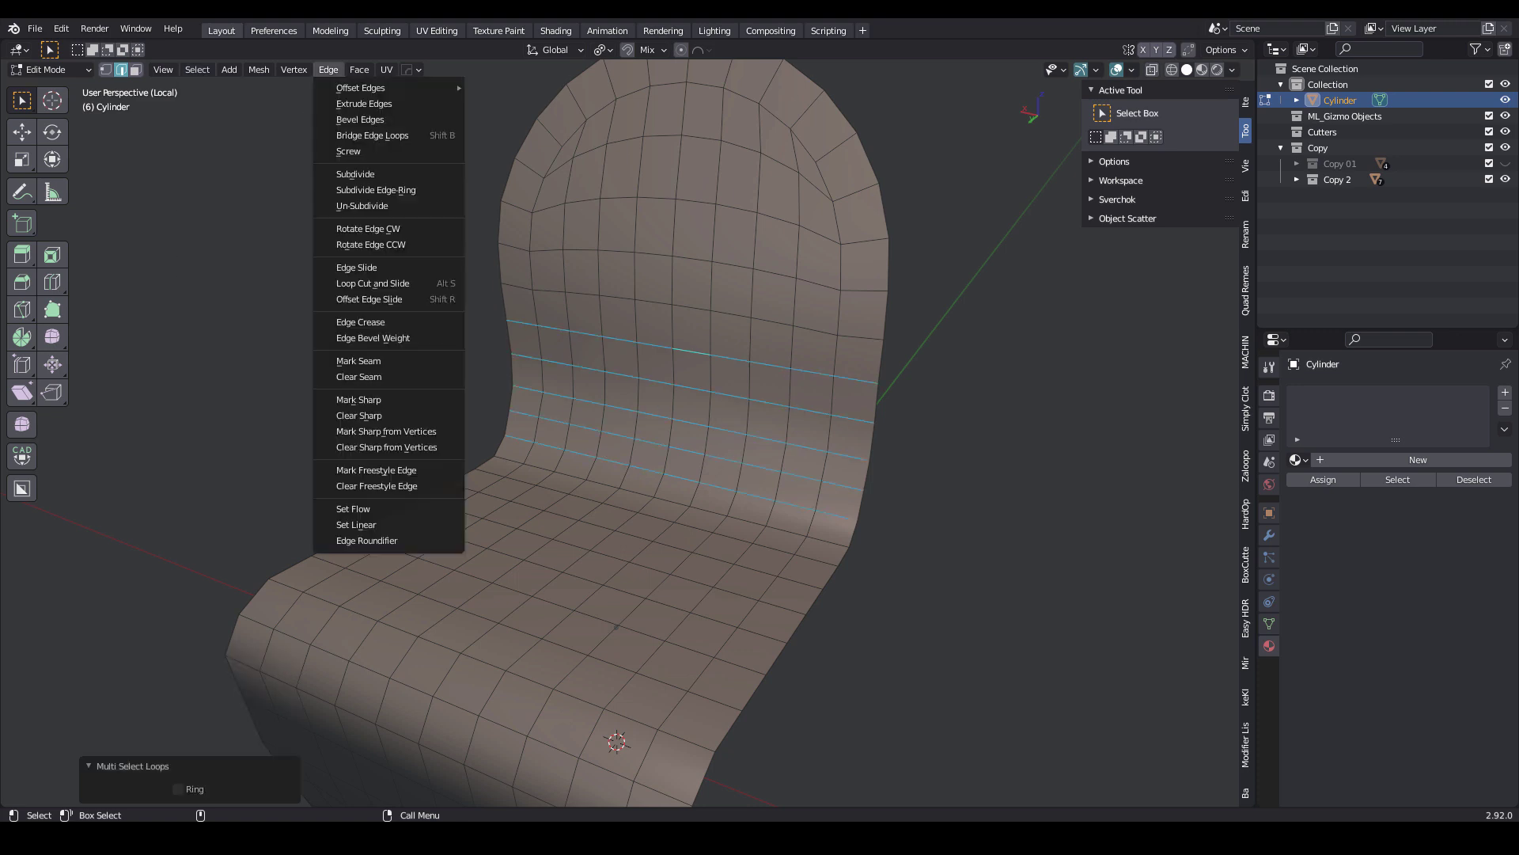
pyautogui.click(360, 510)
pyautogui.moveTo(233, 772); pyautogui.dragTo(285, 771)
# - Rotate the front flap's half disc by -5.16° in left view and move it about 6.8 cm in Y and 2 cm in Z
pyautogui.keyDown('alt'); pyautogui.moveTo(633, 474); pyautogui.dragTo(491, 412); pyautogui.keyUp('alt')
pyautogui.moveTo(554, 412); pyautogui.dragTo(735, 459, button='middle')
pyautogui.press('3')
pyautogui.moveTo(398, 623); pyautogui.dragTo(799, 764)
pyautogui.keyDown('alt'); pyautogui.moveTo(791, 712); pyautogui.dragTo(673, 704, button='middle'); pyautogui.keyUp('alt')
pyautogui.press('r')
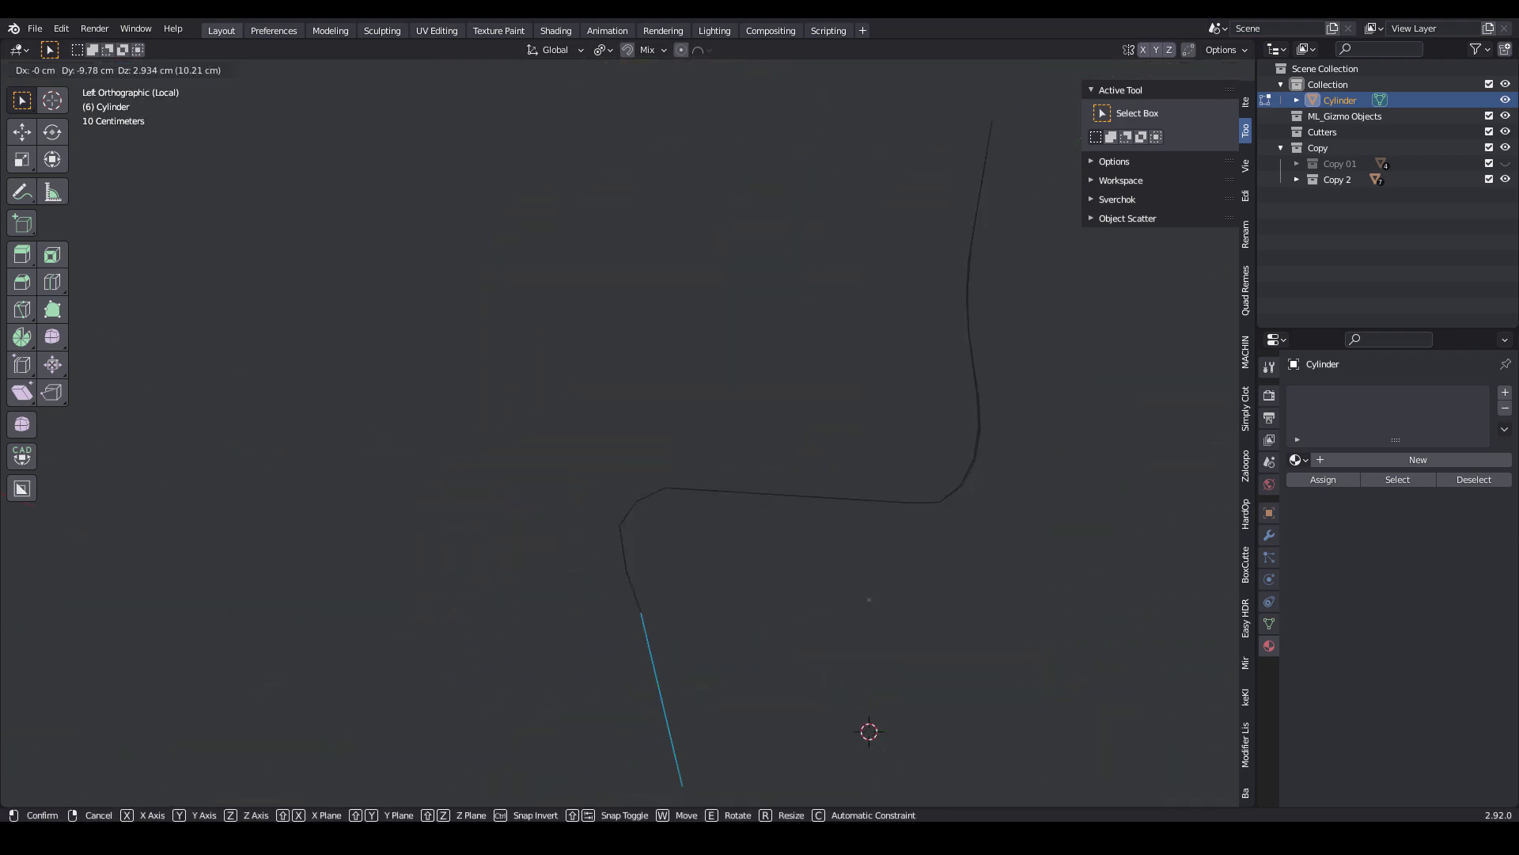
pyautogui.click(536, 600)
pyautogui.press('g')
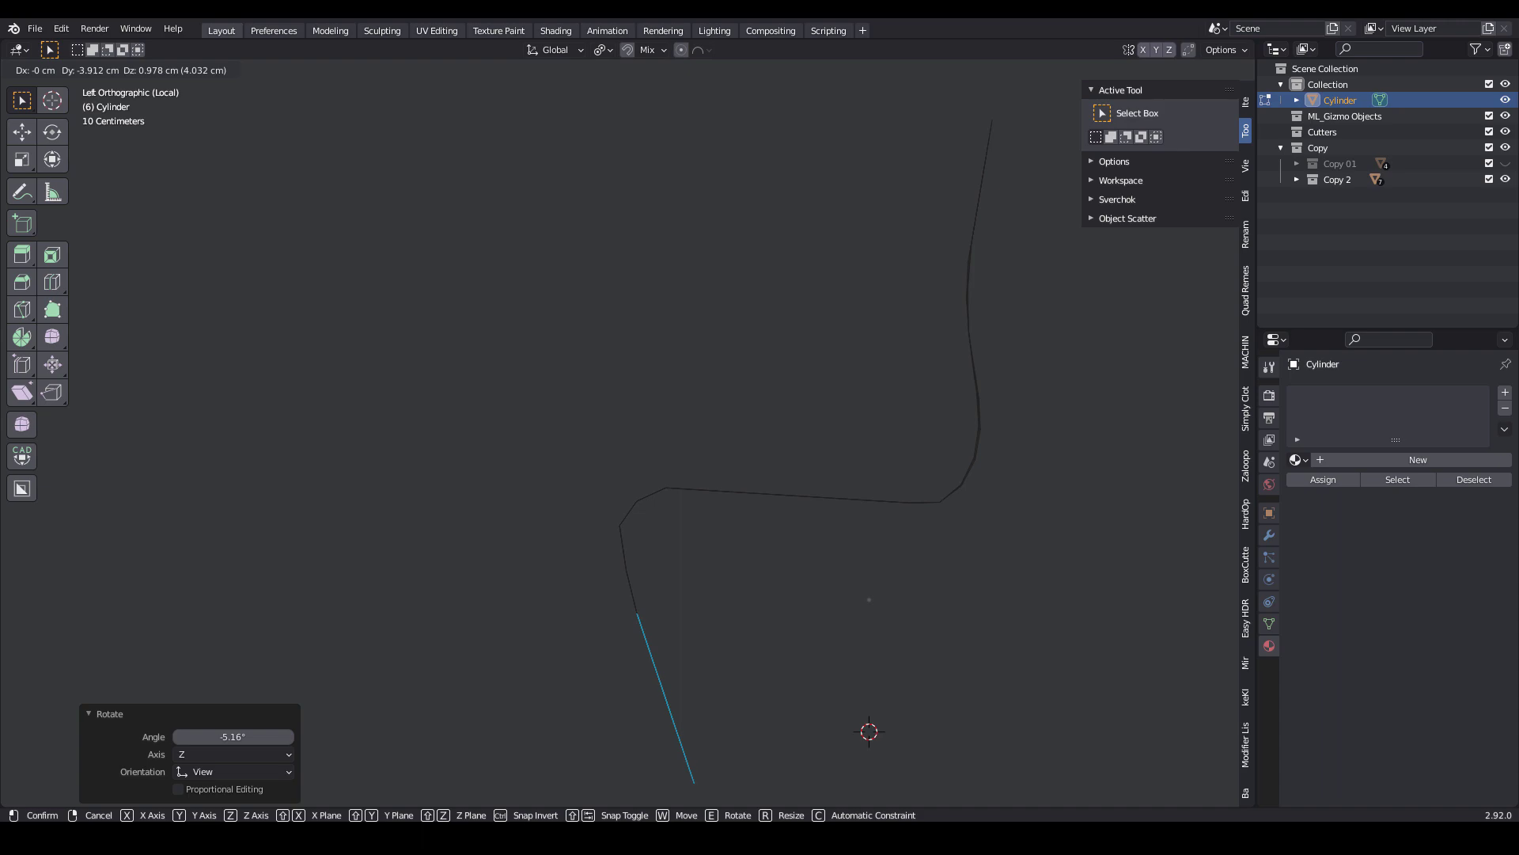
pyautogui.click(553, 592)
# - Insert a horizontal edge loop across the upper part of the front flap, just below the seat bend
pyautogui.moveTo(546, 530); pyautogui.dragTo(665, 553, button='middle')
pyautogui.press('2')
pyautogui.rightClick(664, 553)
pyautogui.click(667, 444)
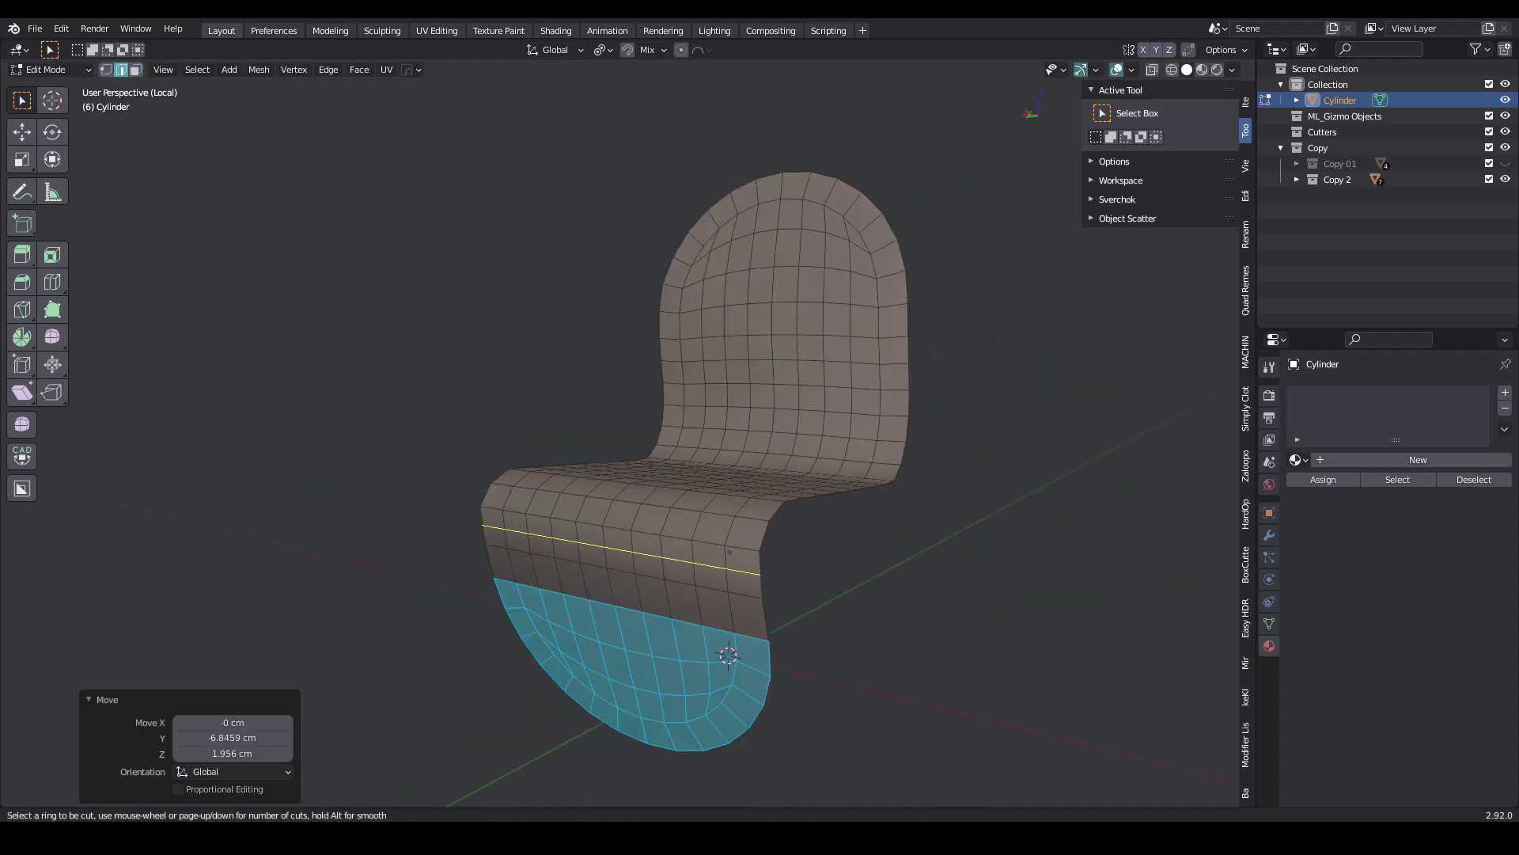
pyautogui.click(730, 553)
pyautogui.rightClick(730, 552)
# - Add the neighbouring loops on the front flap to the selection and smooth them with Set Flow
pyautogui.scroll(1, 728, 555)
pyautogui.keyDown('alt'); pyautogui.keyDown('shift'); pyautogui.click(722, 592); pyautogui.keyUp('shift'); pyautogui.keyUp('alt')
pyautogui.keyDown('alt'); pyautogui.keyDown('shift'); pyautogui.click(721, 534); pyautogui.keyUp('shift'); pyautogui.keyUp('alt')
pyautogui.moveTo(724, 546)
pyautogui.mouseDown(button='middle')
pyautogui.moveTo(1043, 614)
pyautogui.moveTo(736, 546)
pyautogui.mouseUp(button='middle')
pyautogui.click(328, 70)
pyautogui.click(356, 509)
# - Merge the pair of close vertices at each upper corner of the backrest's rounded grid, using At Last
pyautogui.scroll(-4, 625, 443)
pyautogui.moveTo(625, 443); pyautogui.dragTo(792, 500, button='middle')
pyautogui.hotkey('alt', 'a')
pyautogui.press('1')
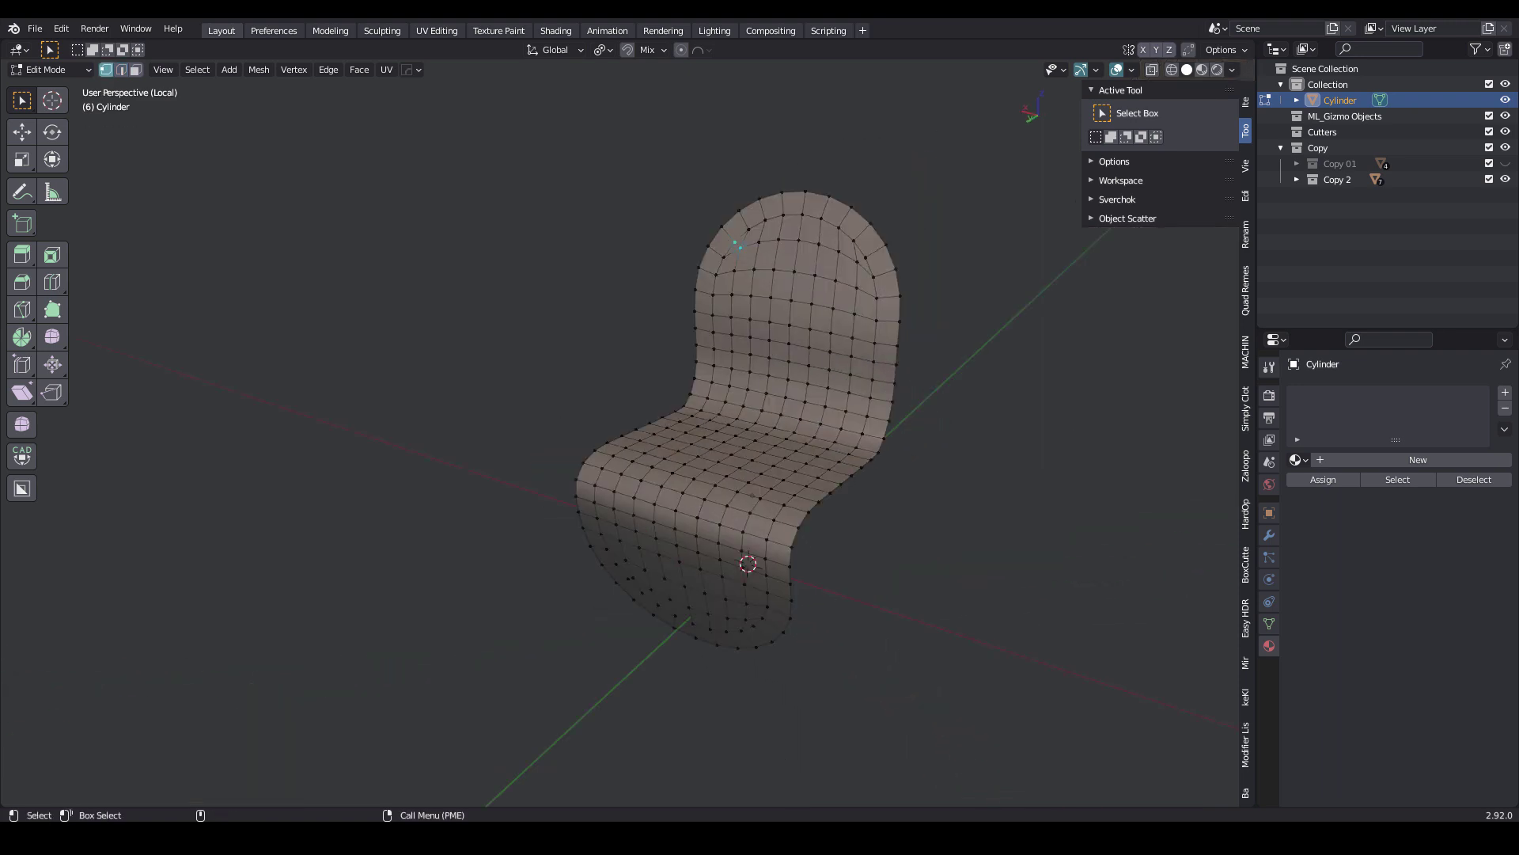
pyautogui.rightClick(751, 590)
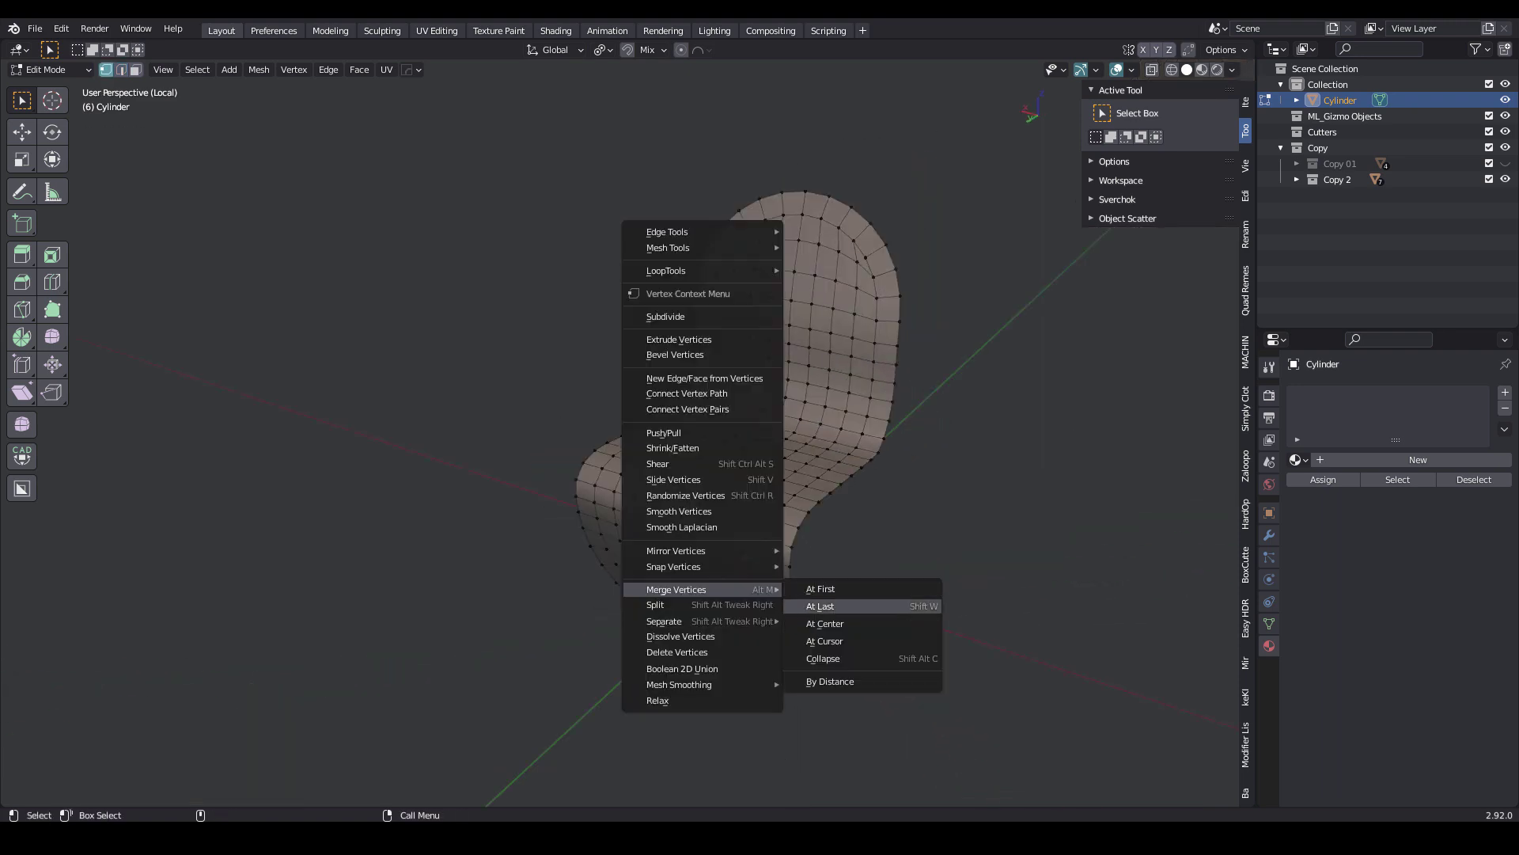
pyautogui.click(827, 606)
pyautogui.click(856, 262)
pyautogui.keyDown('shift'); pyautogui.click(865, 257); pyautogui.keyUp('shift')
pyautogui.rightClick(865, 256)
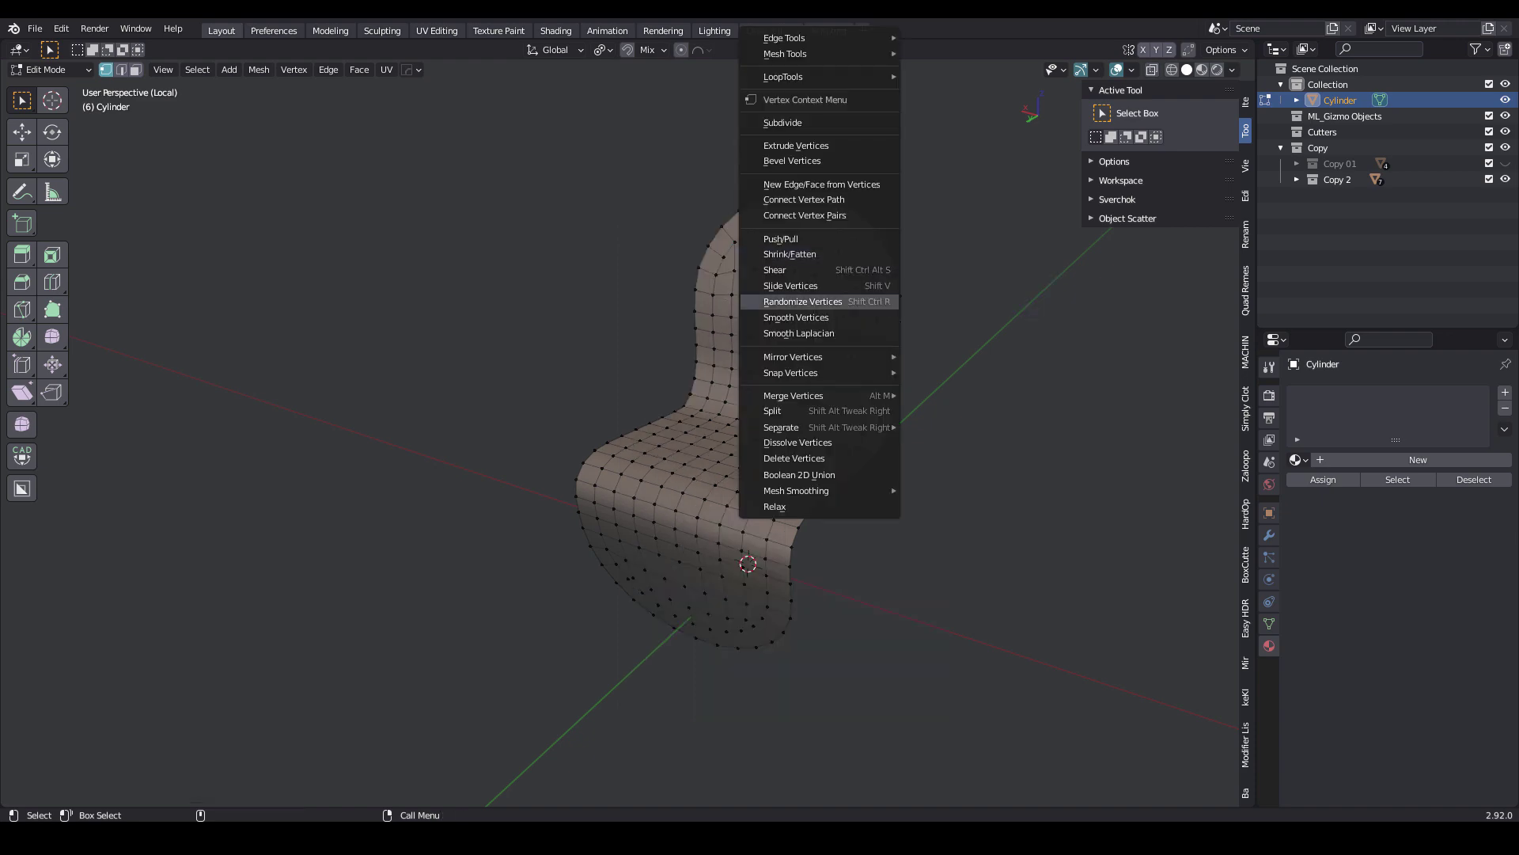
pyautogui.moveTo(868, 395)
pyautogui.click(938, 411)
# - Merge the matching pair of close vertices at each lower corner of the front flap, using At Last
pyautogui.moveTo(902, 467); pyautogui.dragTo(977, 431, button='middle')
pyautogui.click(759, 591)
pyautogui.keyDown('shift'); pyautogui.click(766, 597); pyautogui.keyUp('shift')
pyautogui.rightClick(764, 599)
pyautogui.click(827, 616)
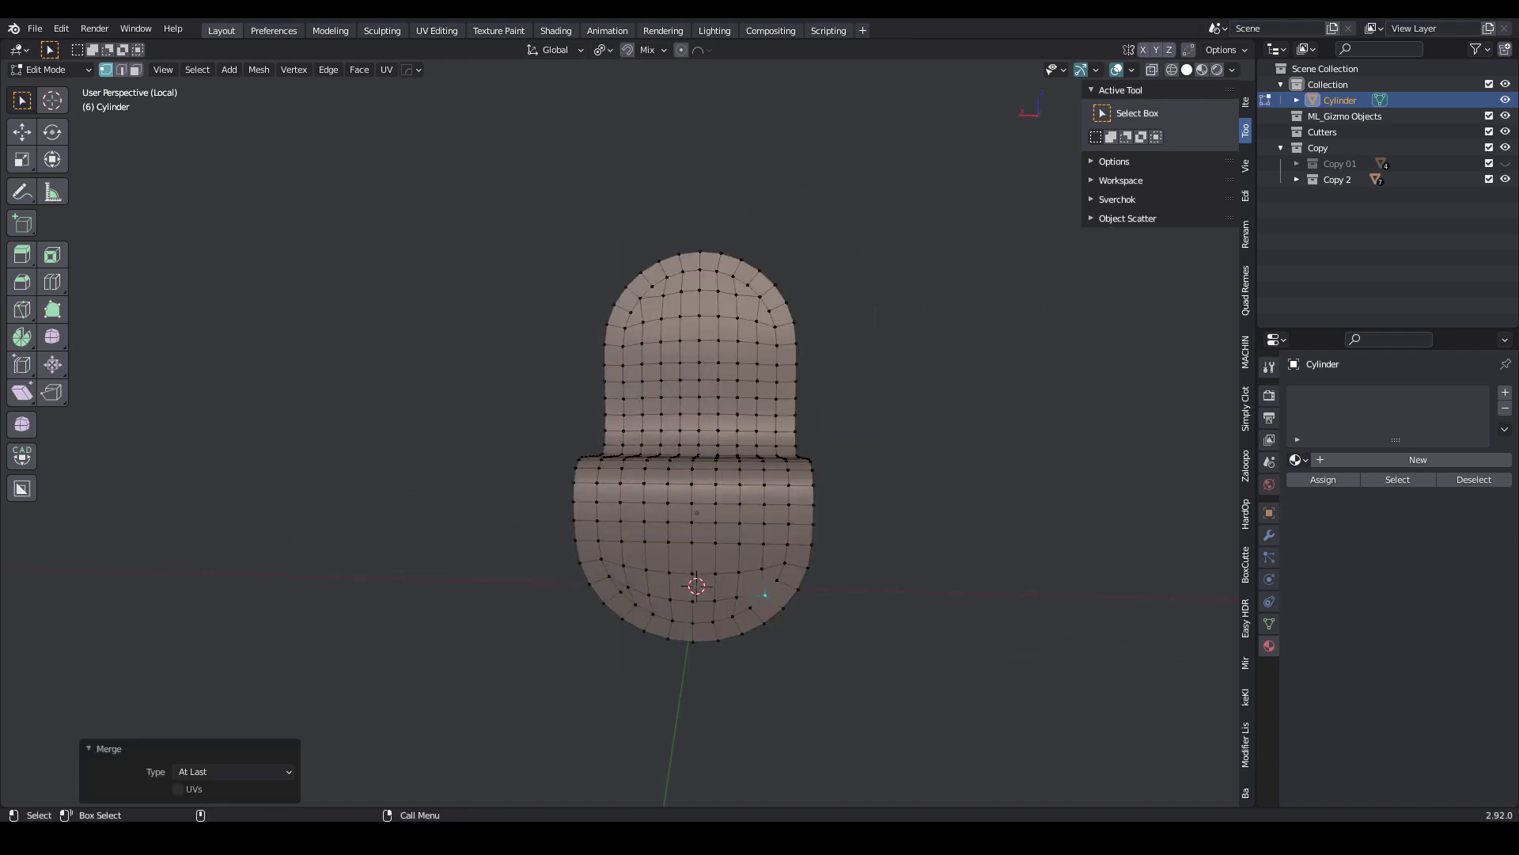
pyautogui.click(635, 591)
pyautogui.keyDown('shift'); pyautogui.click(629, 596); pyautogui.keyUp('shift')
pyautogui.rightClick(629, 596)
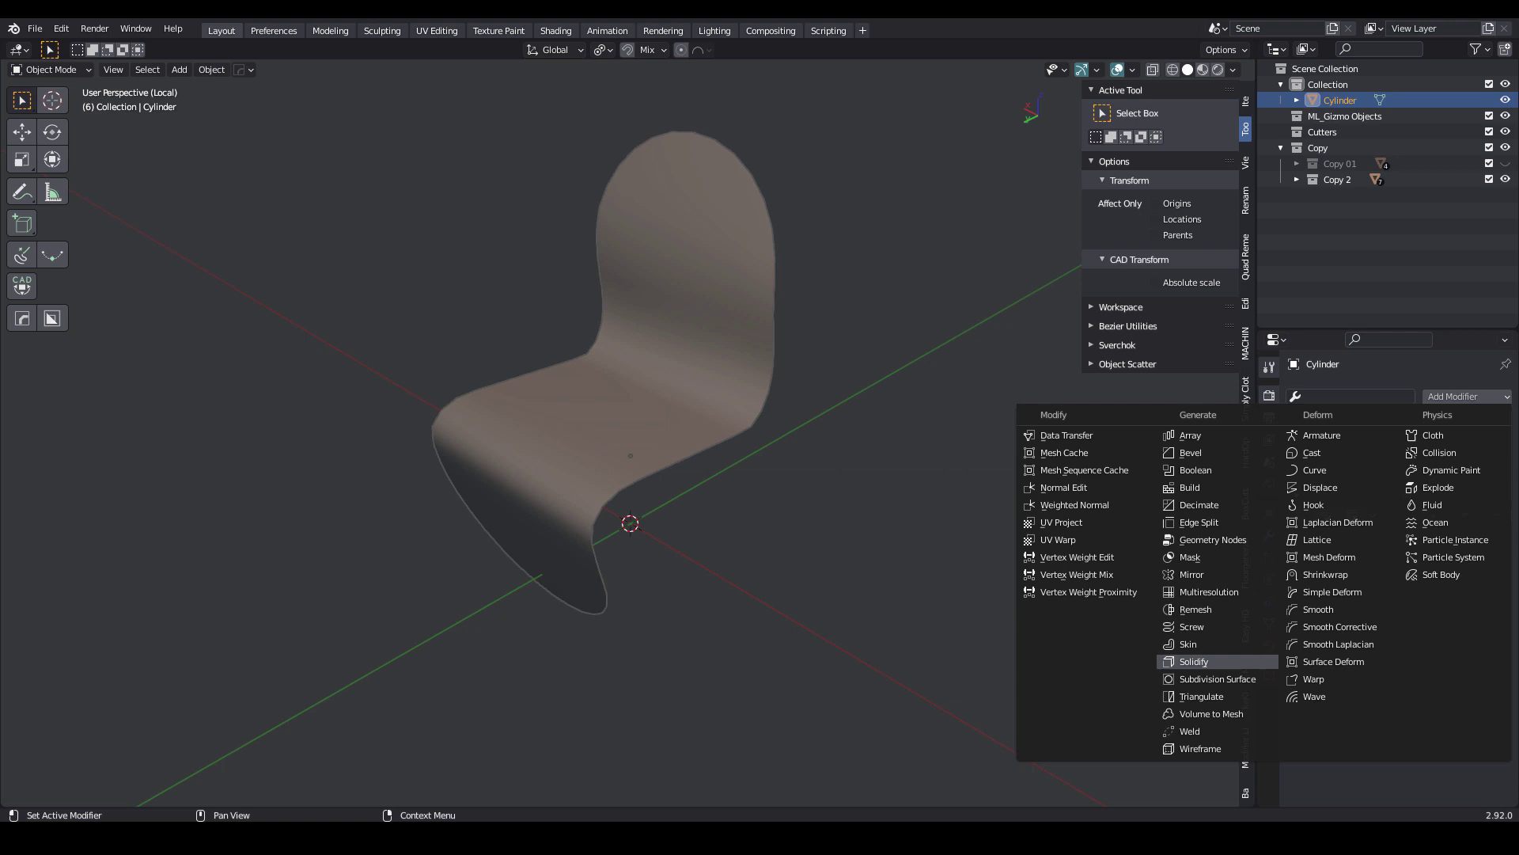
# - Add a Solidify modifier to the chair shell with an offset of 0 and a thickness of 35 cm
pyautogui.click(1211, 661)
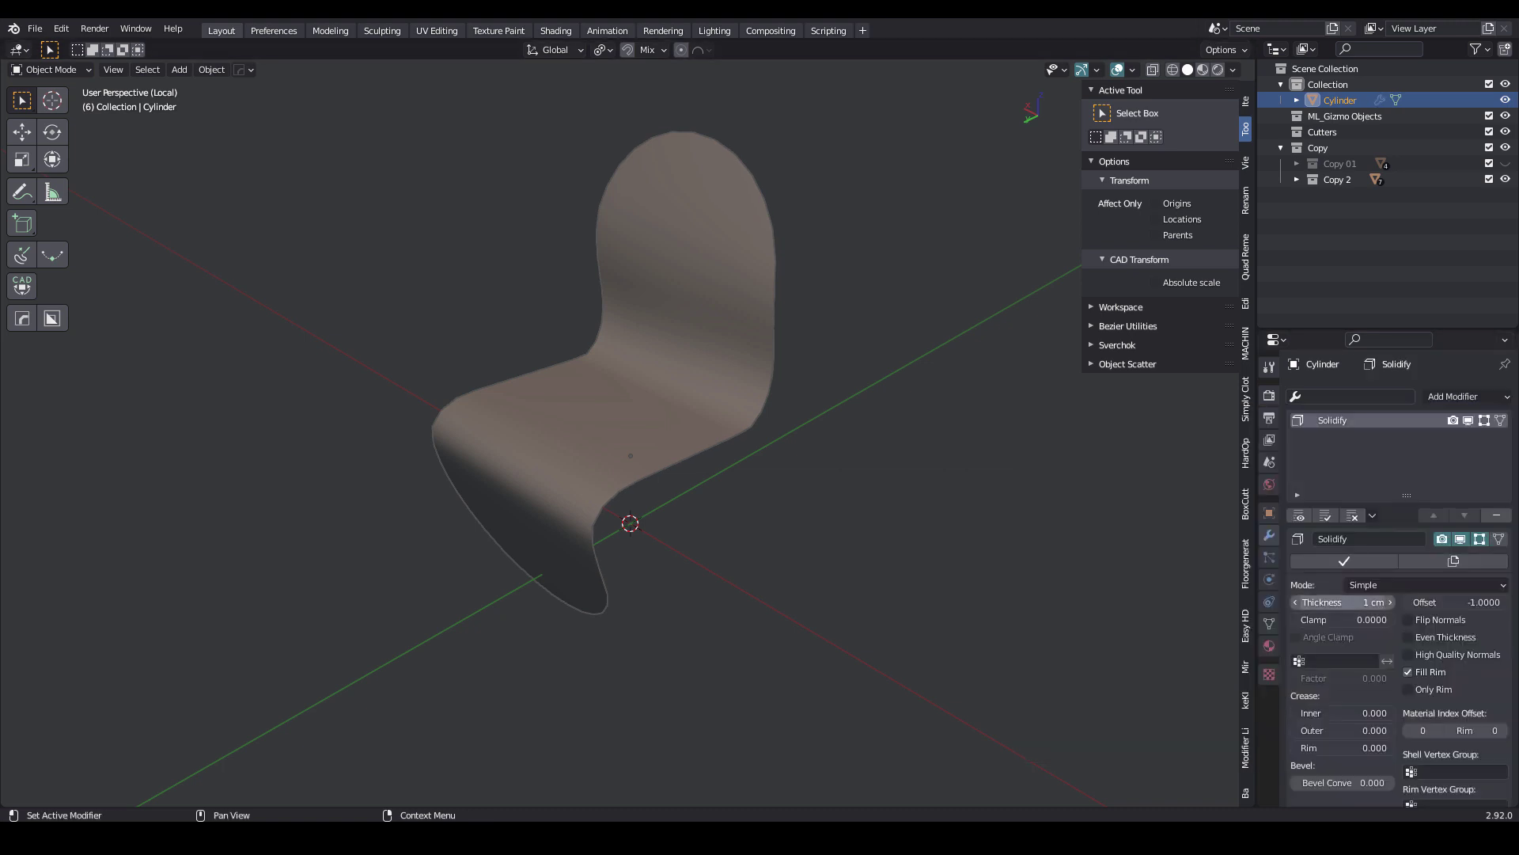
pyautogui.moveTo(1343, 602)
pyautogui.mouseDown()
pyautogui.moveTo(1369, 602)
pyautogui.moveTo(1337, 602)
pyautogui.mouseUp()
pyautogui.doubleClick(1454, 603)
pyautogui.write('0')
pyautogui.press('Return')
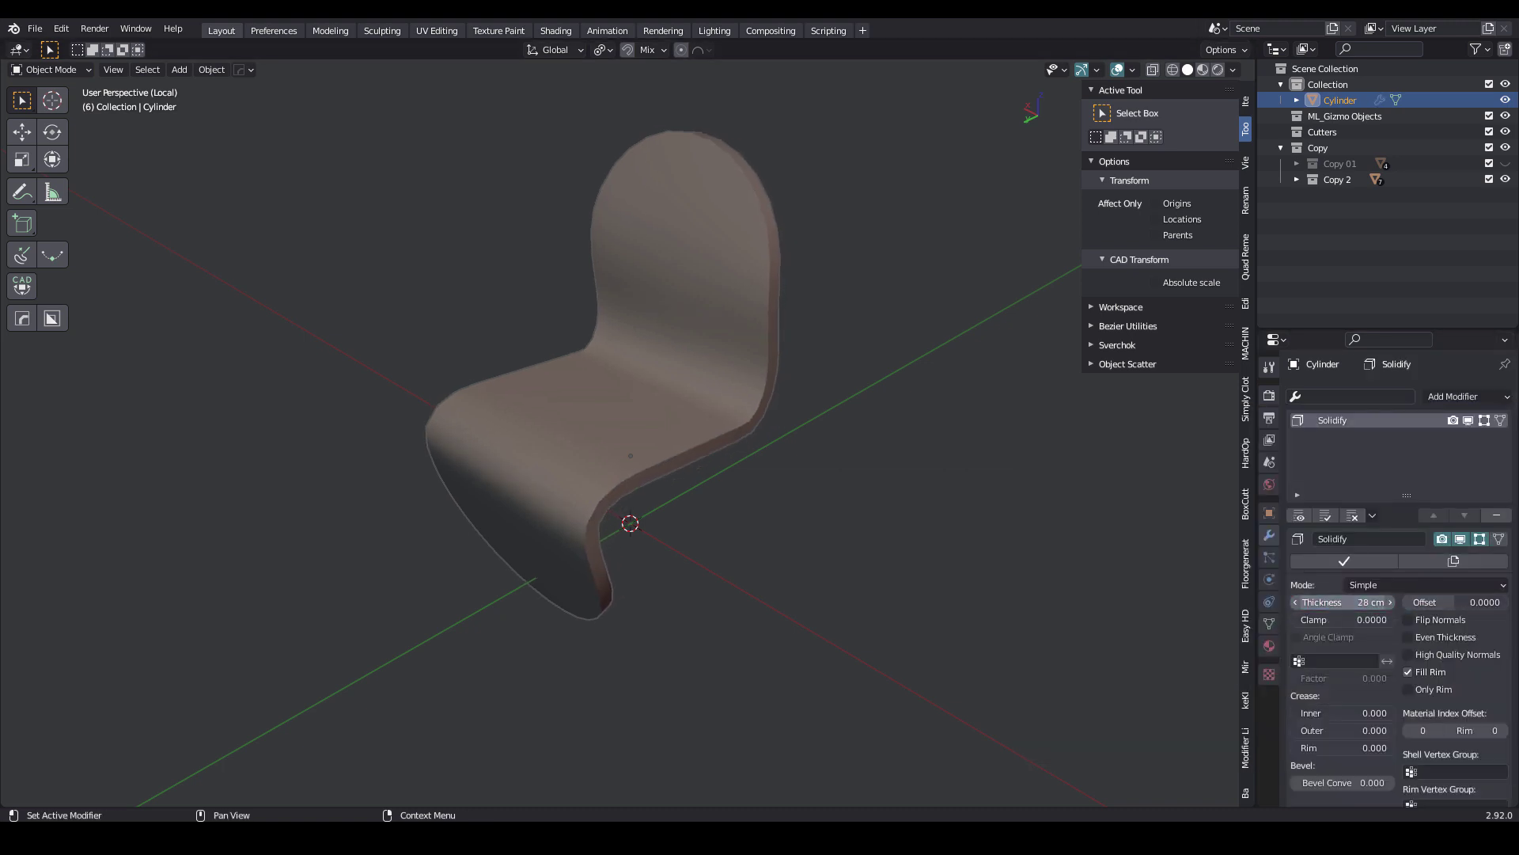
pyautogui.moveTo(854, 491); pyautogui.dragTo(764, 447, button='middle')
pyautogui.moveTo(1343, 602); pyautogui.dragTo(1363, 602)
pyautogui.moveTo(791, 459); pyautogui.dragTo(870, 507, button='middle')
pyautogui.scroll(2, 870, 506)
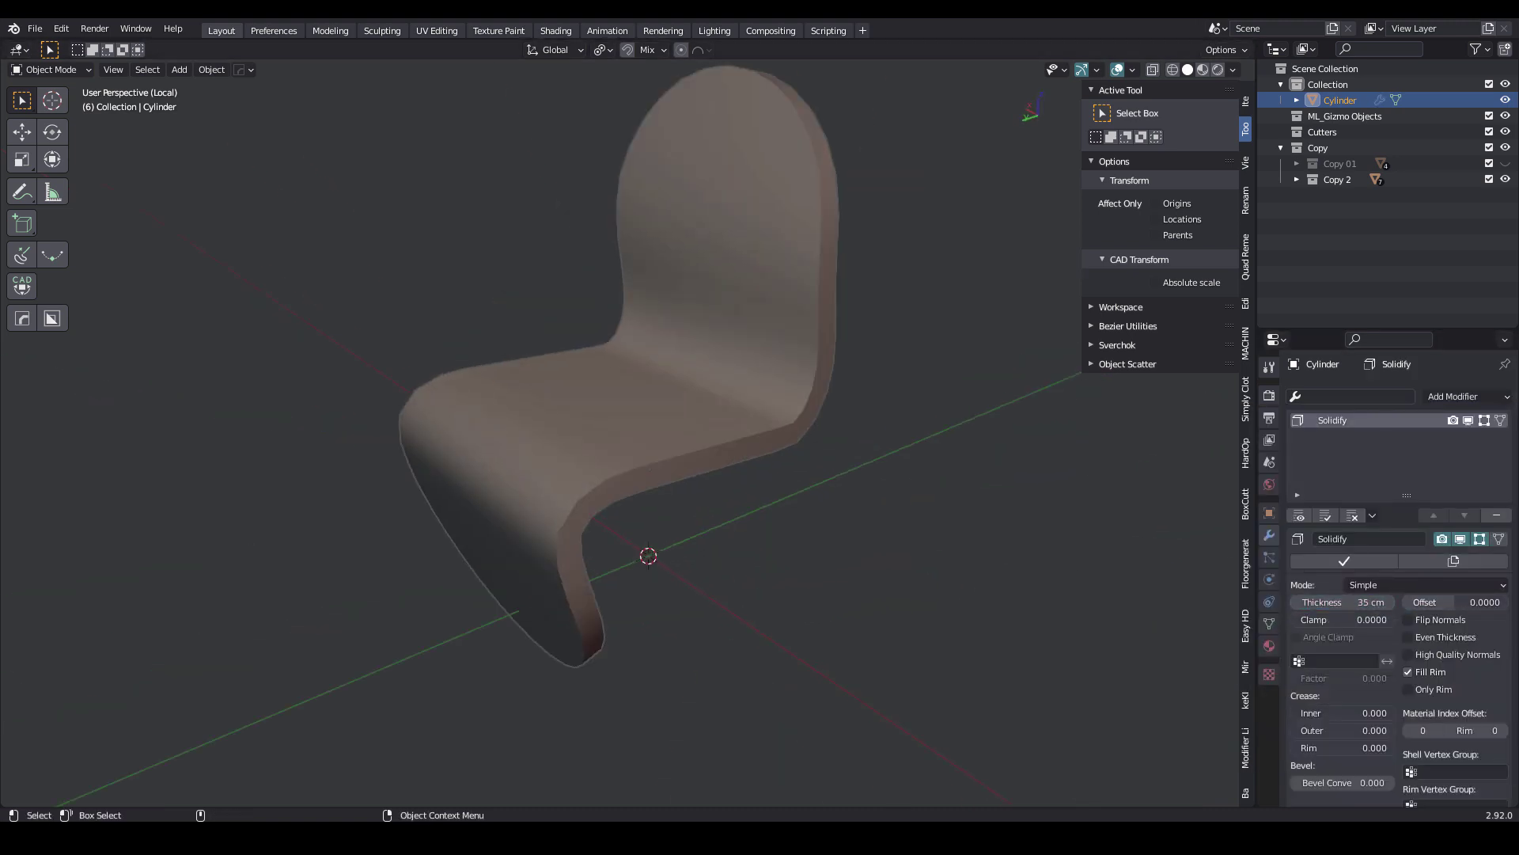
# - Rename the chair shell object as carcass
pyautogui.doubleClick(1339, 99)
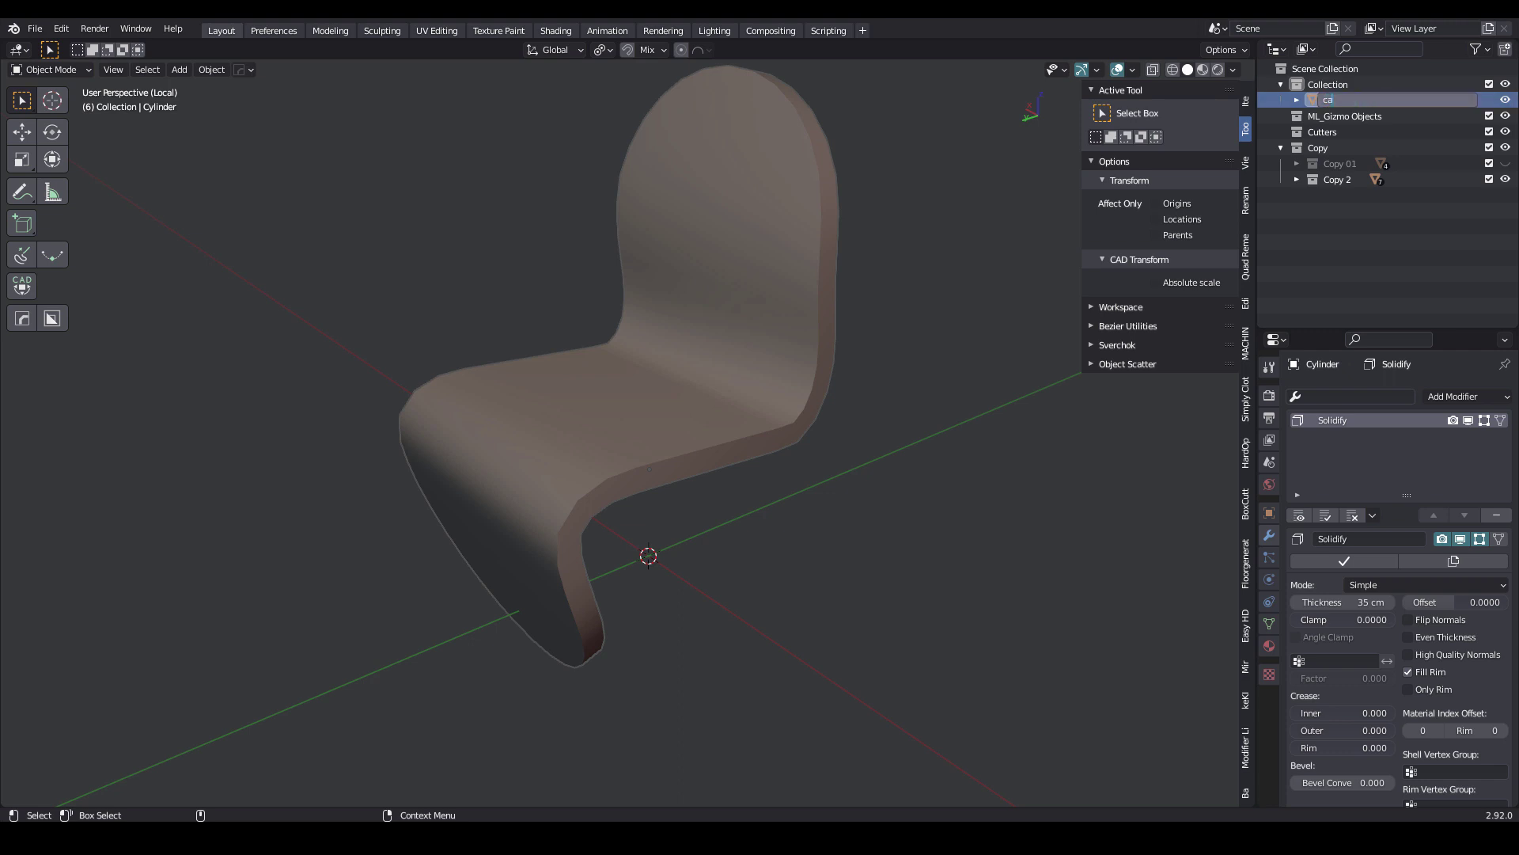
pyautogui.write('carcass')
pyautogui.press('Return')
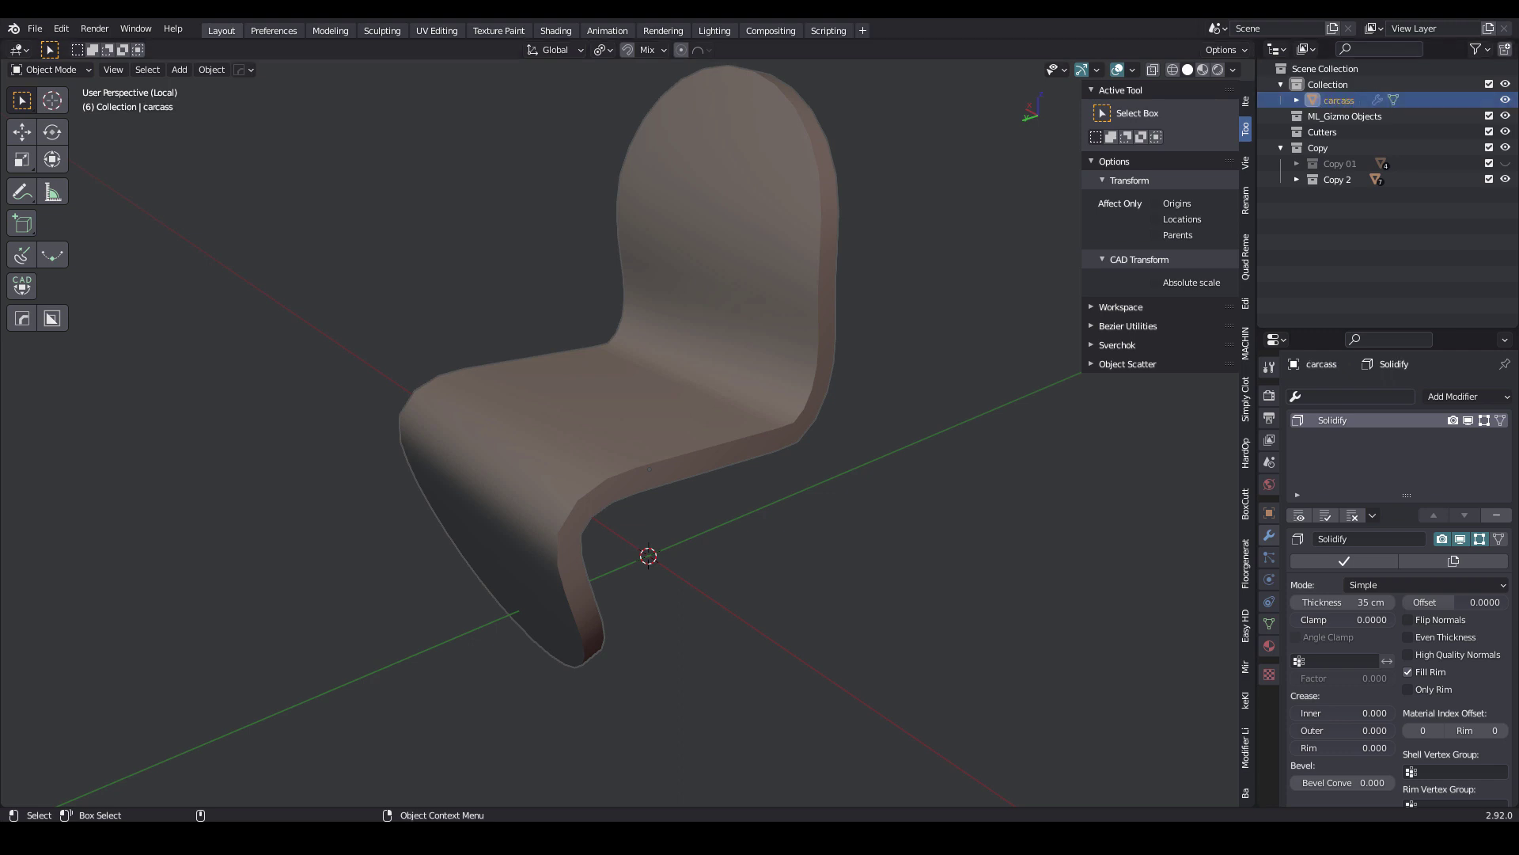
# - Duplicate the carcass in place as an object named cloth and hide the original
pyautogui.hotkey('shift', 'd')
pyautogui.press('Escape')
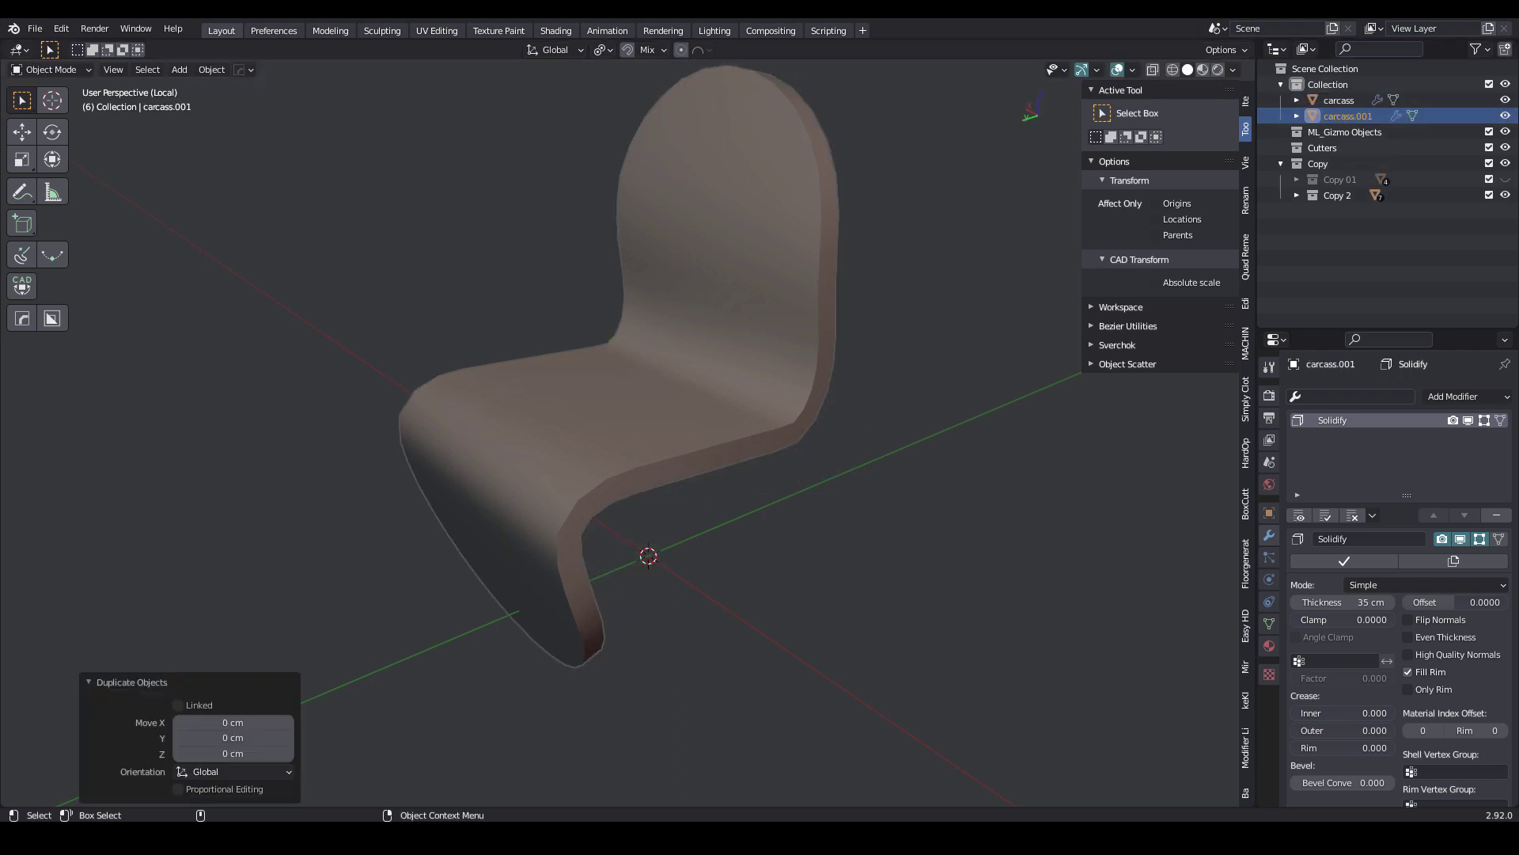
pyautogui.doubleClick(1347, 115)
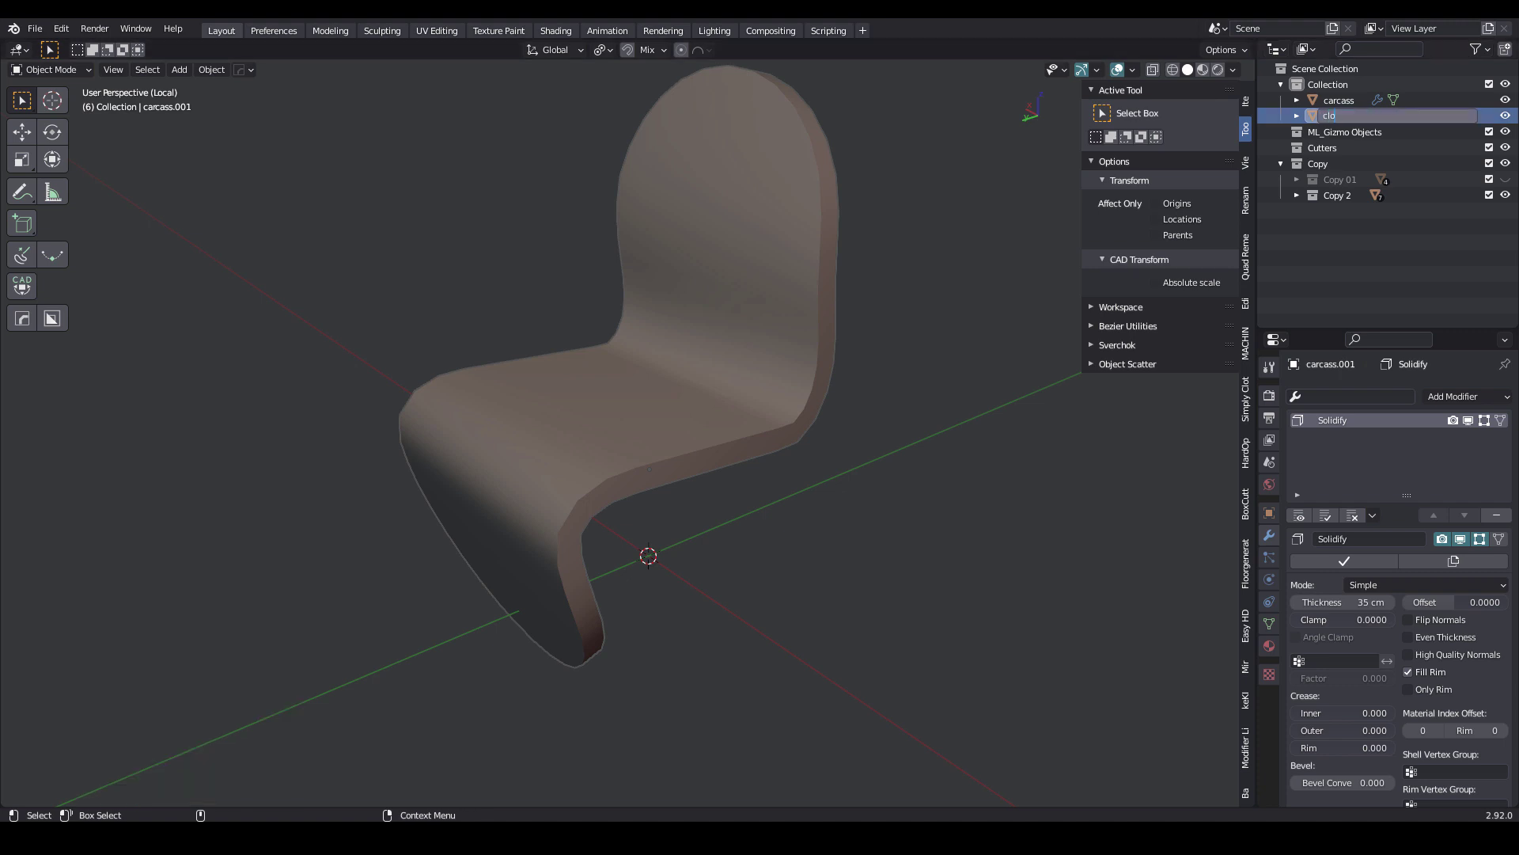
pyautogui.press('Return')
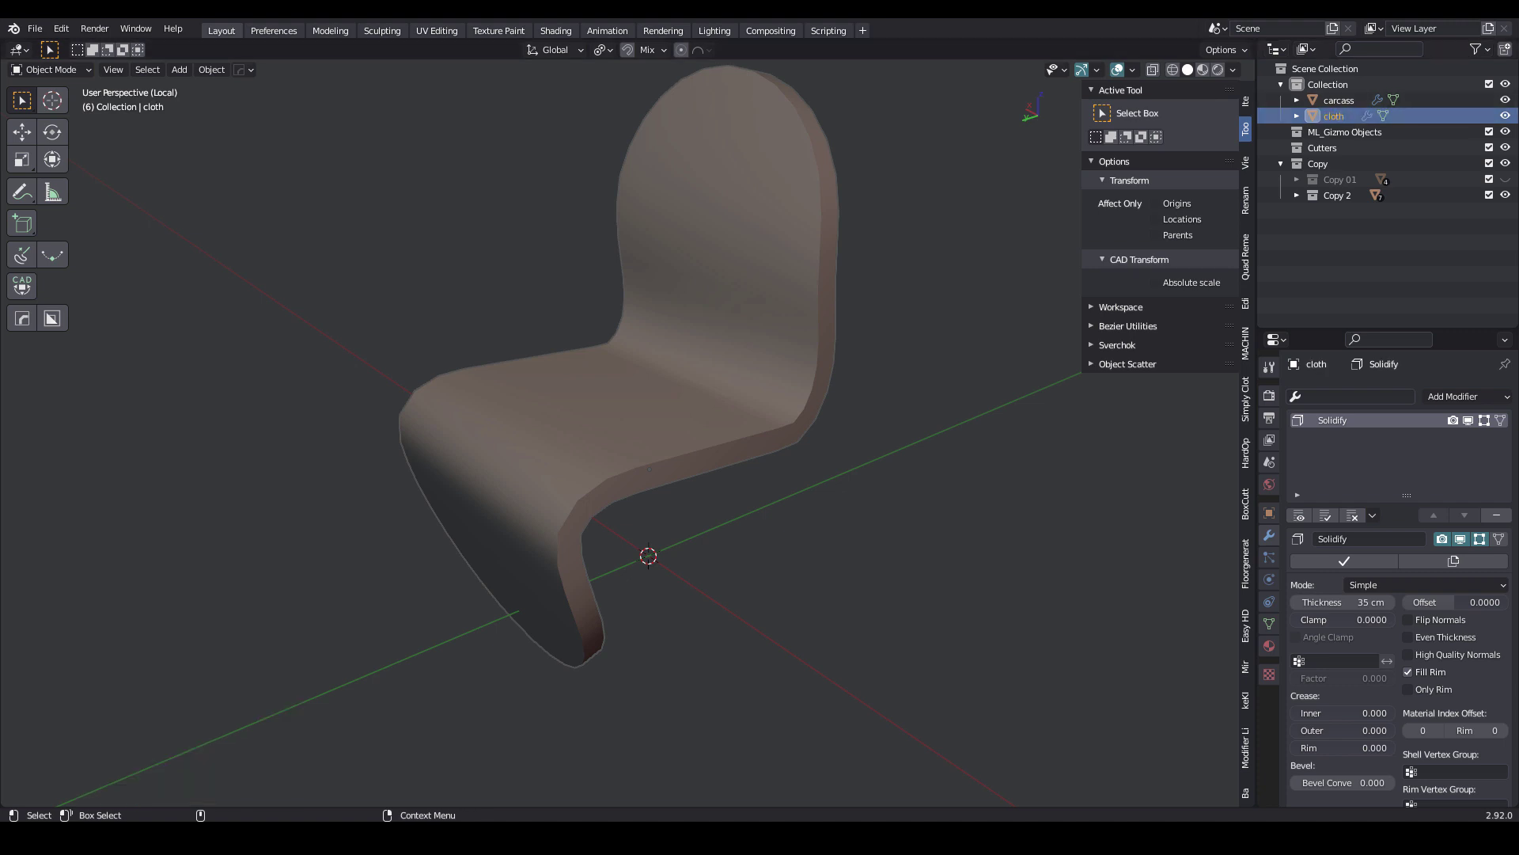
pyautogui.click(1505, 101)
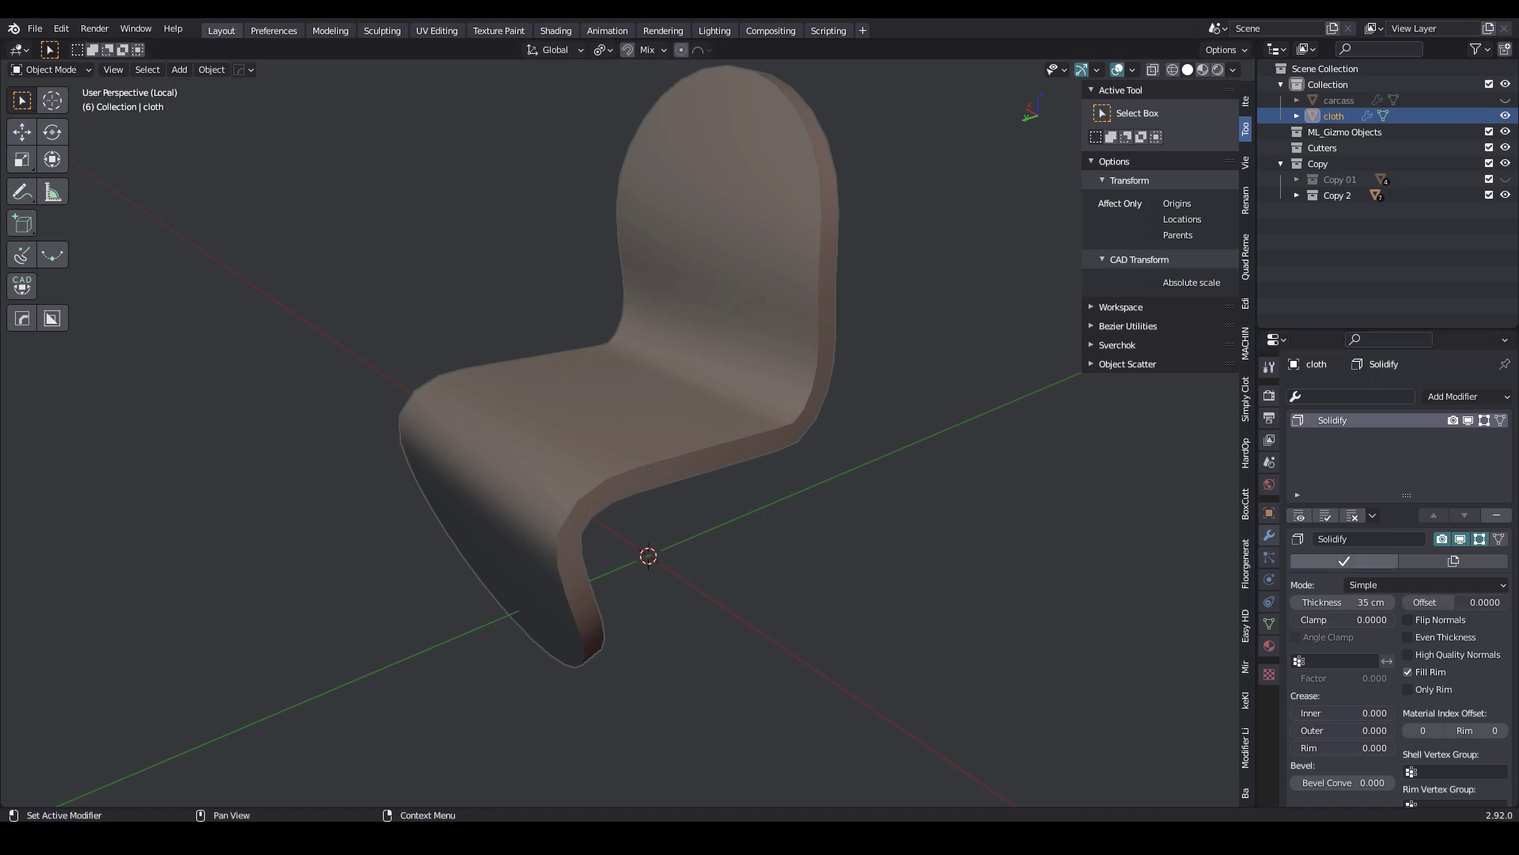
# - Apply the cloth object's Solidify modifier and delete all linked flat faces on the shell's back and underside
pyautogui.click(1343, 561)
pyautogui.click(51, 70)
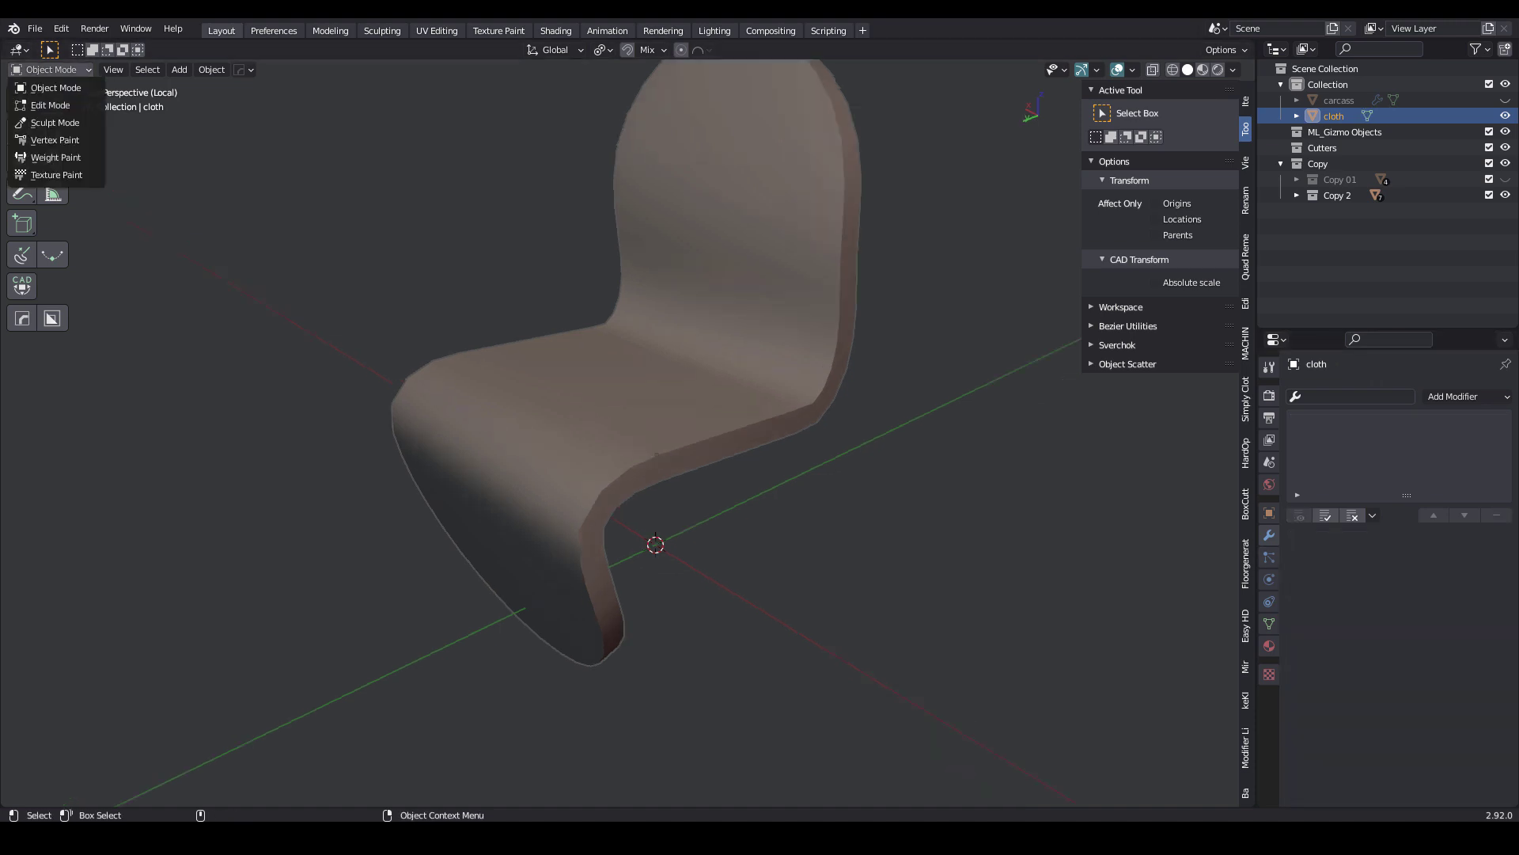
pyautogui.click(47, 105)
pyautogui.moveTo(638, 319); pyautogui.dragTo(676, 352)
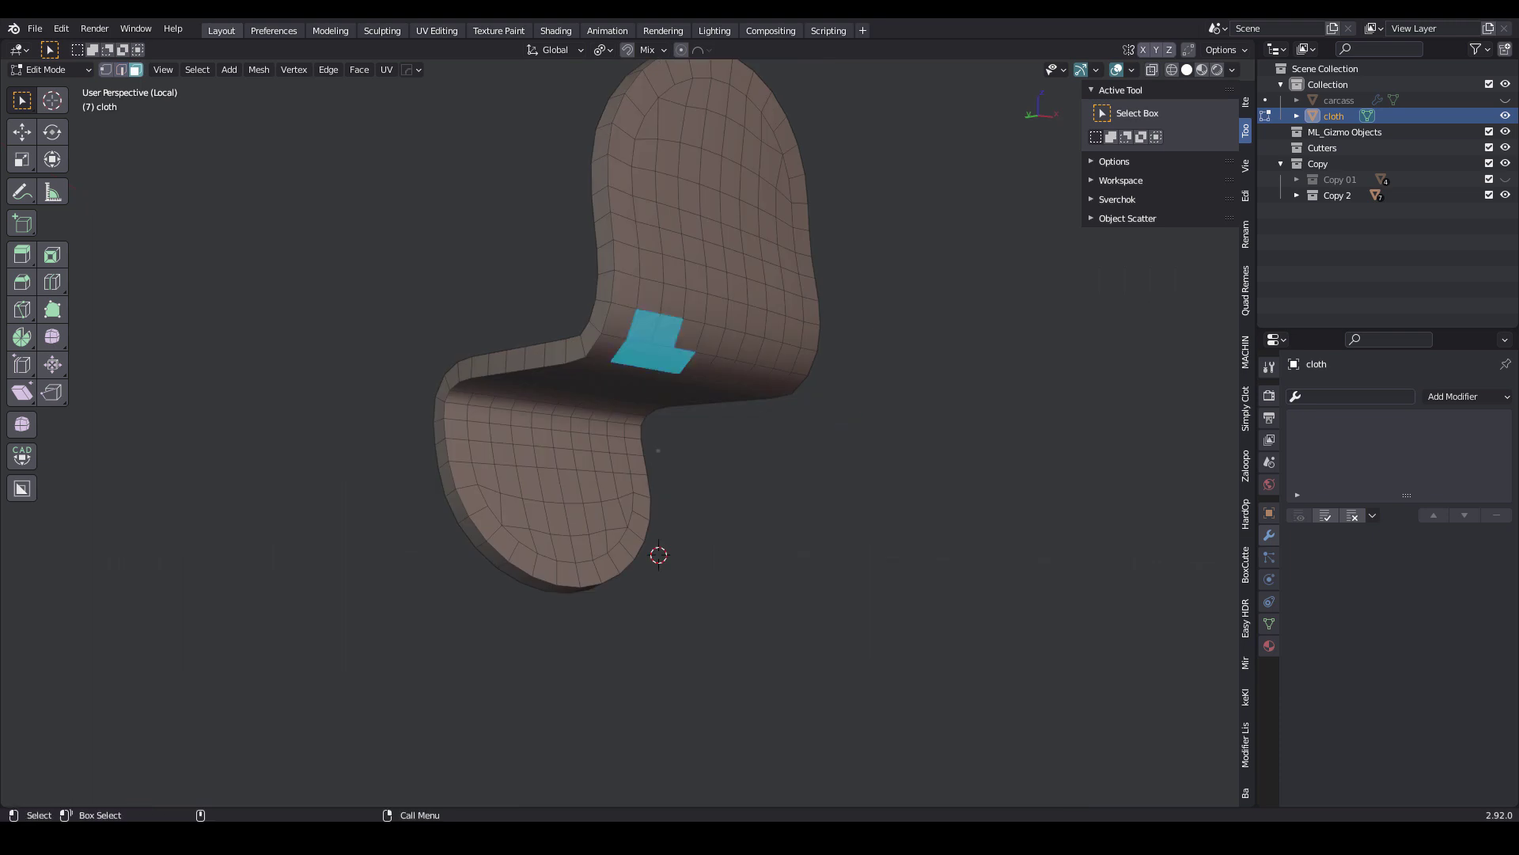
pyautogui.click(197, 70)
pyautogui.moveTo(230, 334)
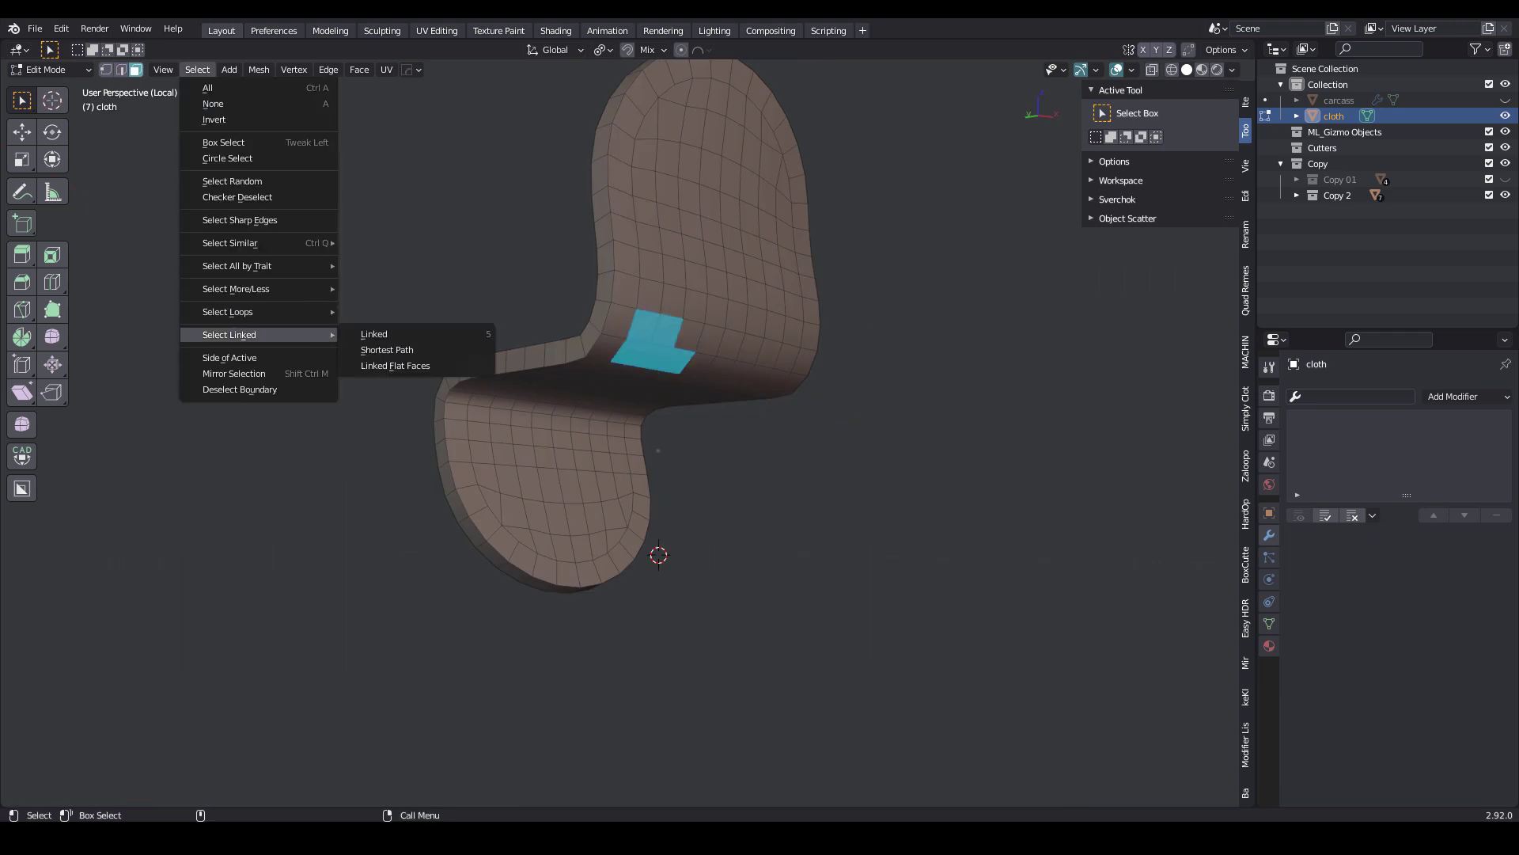
pyautogui.click(395, 366)
pyautogui.press('x')
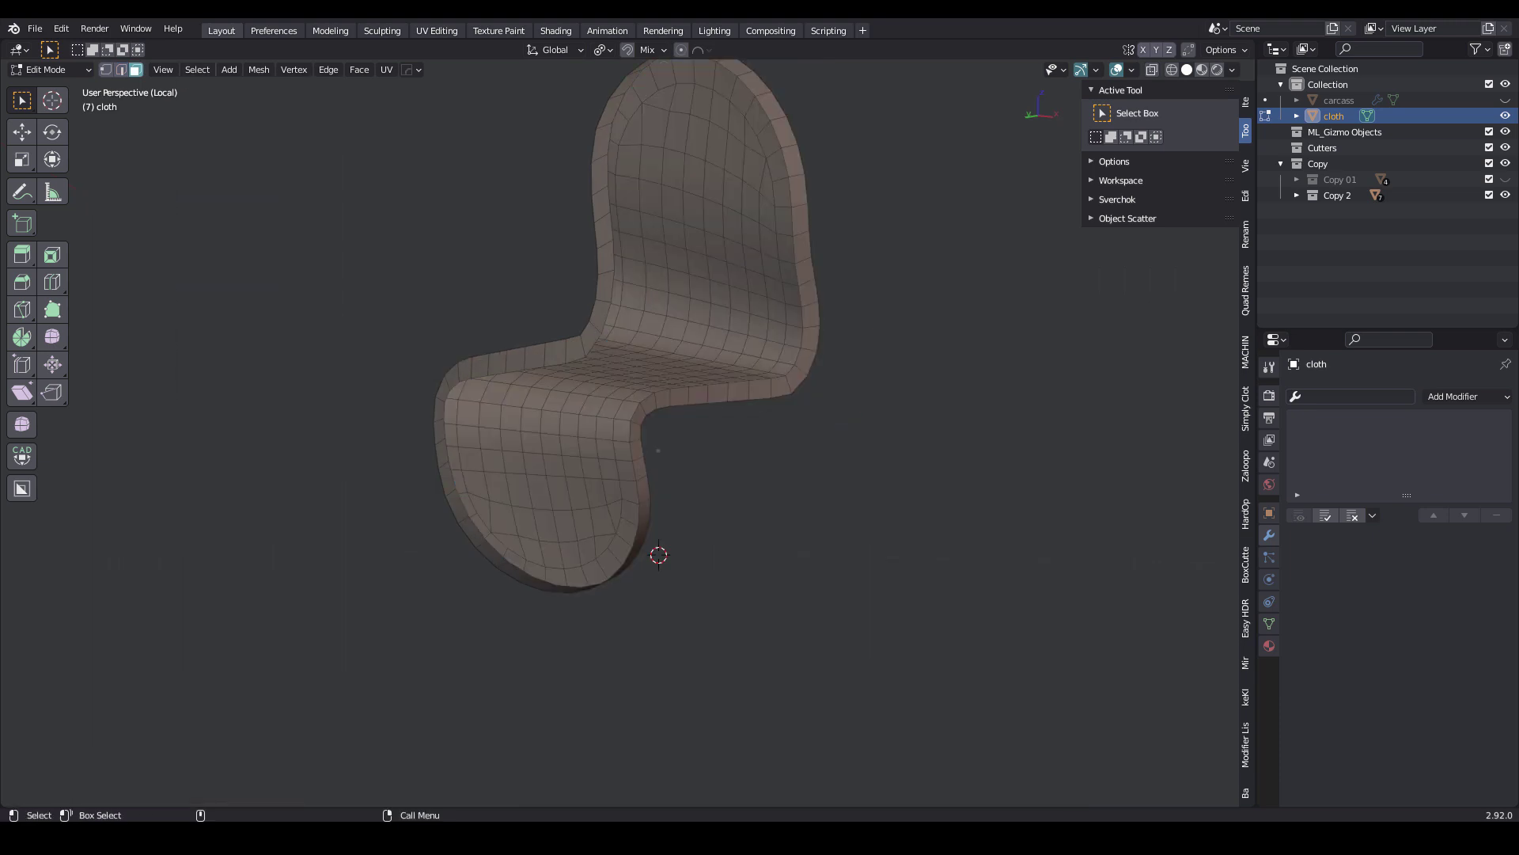
# - Bevel the cloth shell's front rim edge loop 16.1 cm wide with 2 segments, and add a loop cut along the rim
pyautogui.keyDown('alt'); pyautogui.moveTo(553, 412); pyautogui.dragTo(664, 411); pyautogui.keyUp('alt')
pyautogui.moveTo(735, 475); pyautogui.dragTo(739, 404, button='middle')
pyautogui.press('2')
pyautogui.rightClick(738, 404)
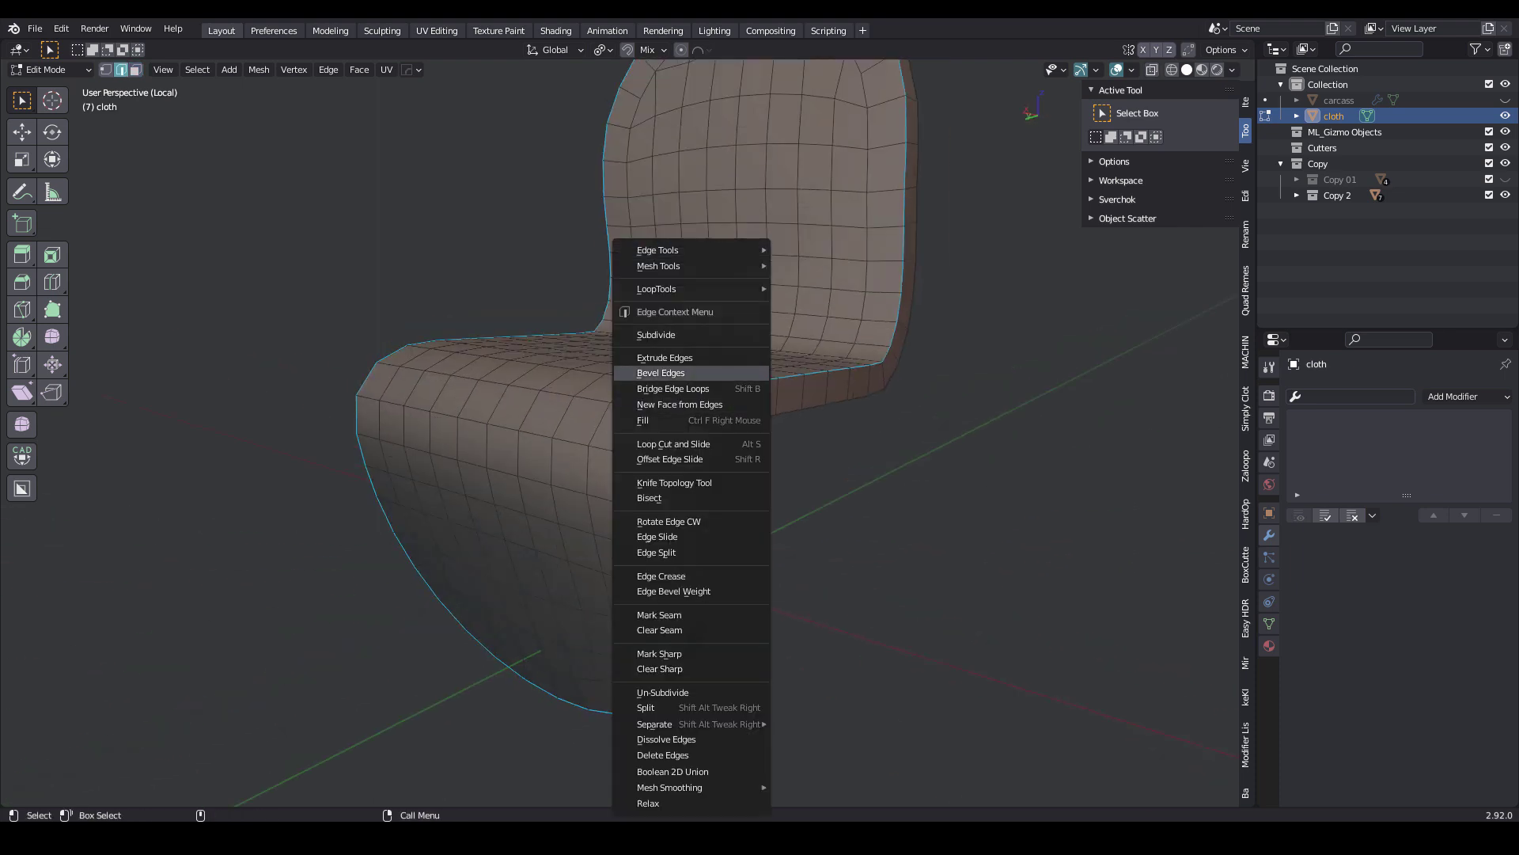
pyautogui.click(661, 373)
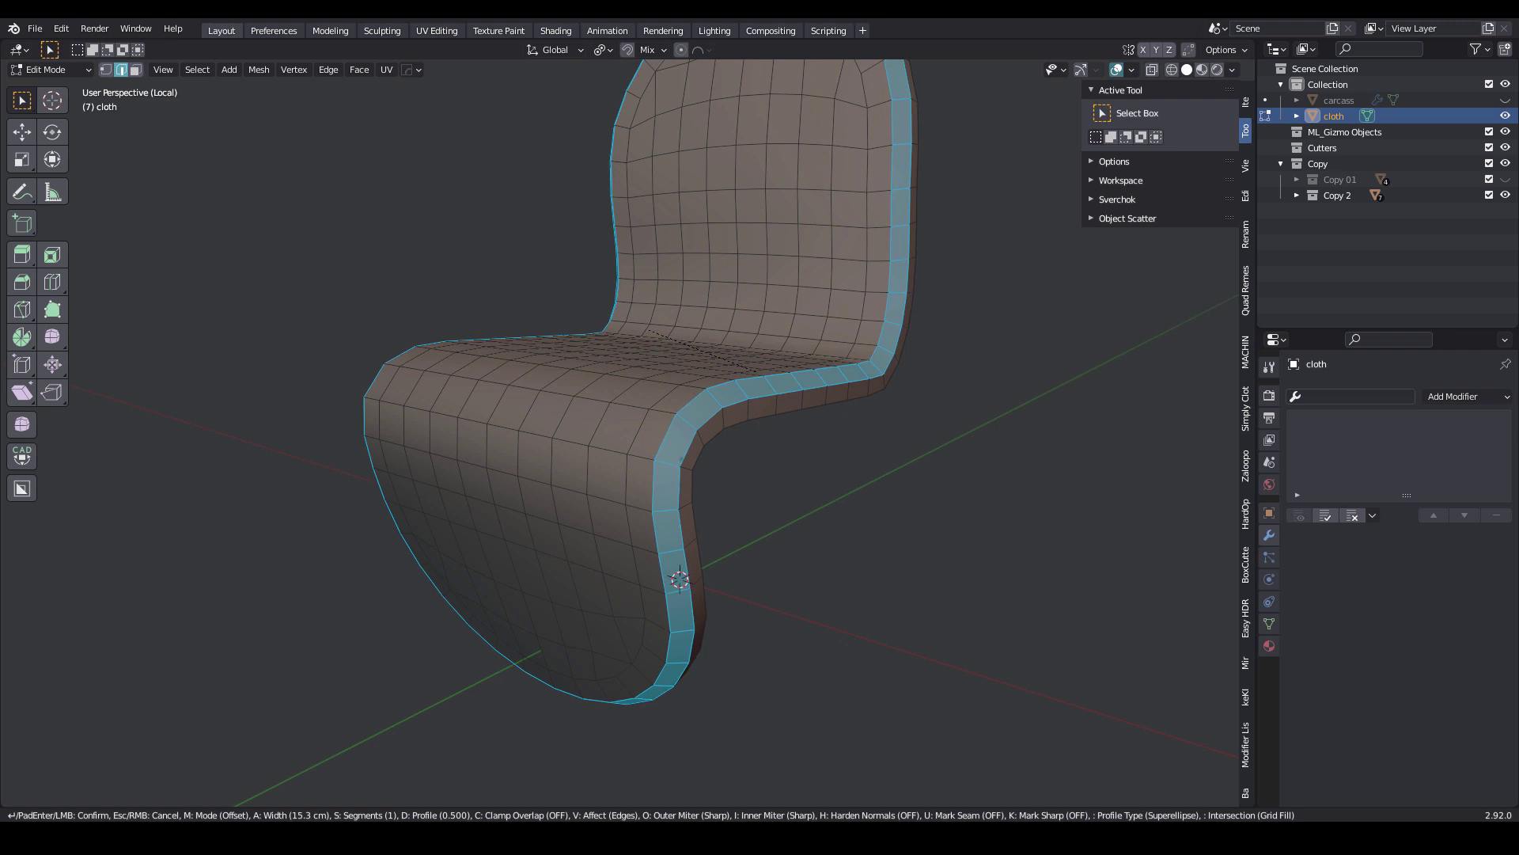
pyautogui.press('Return')
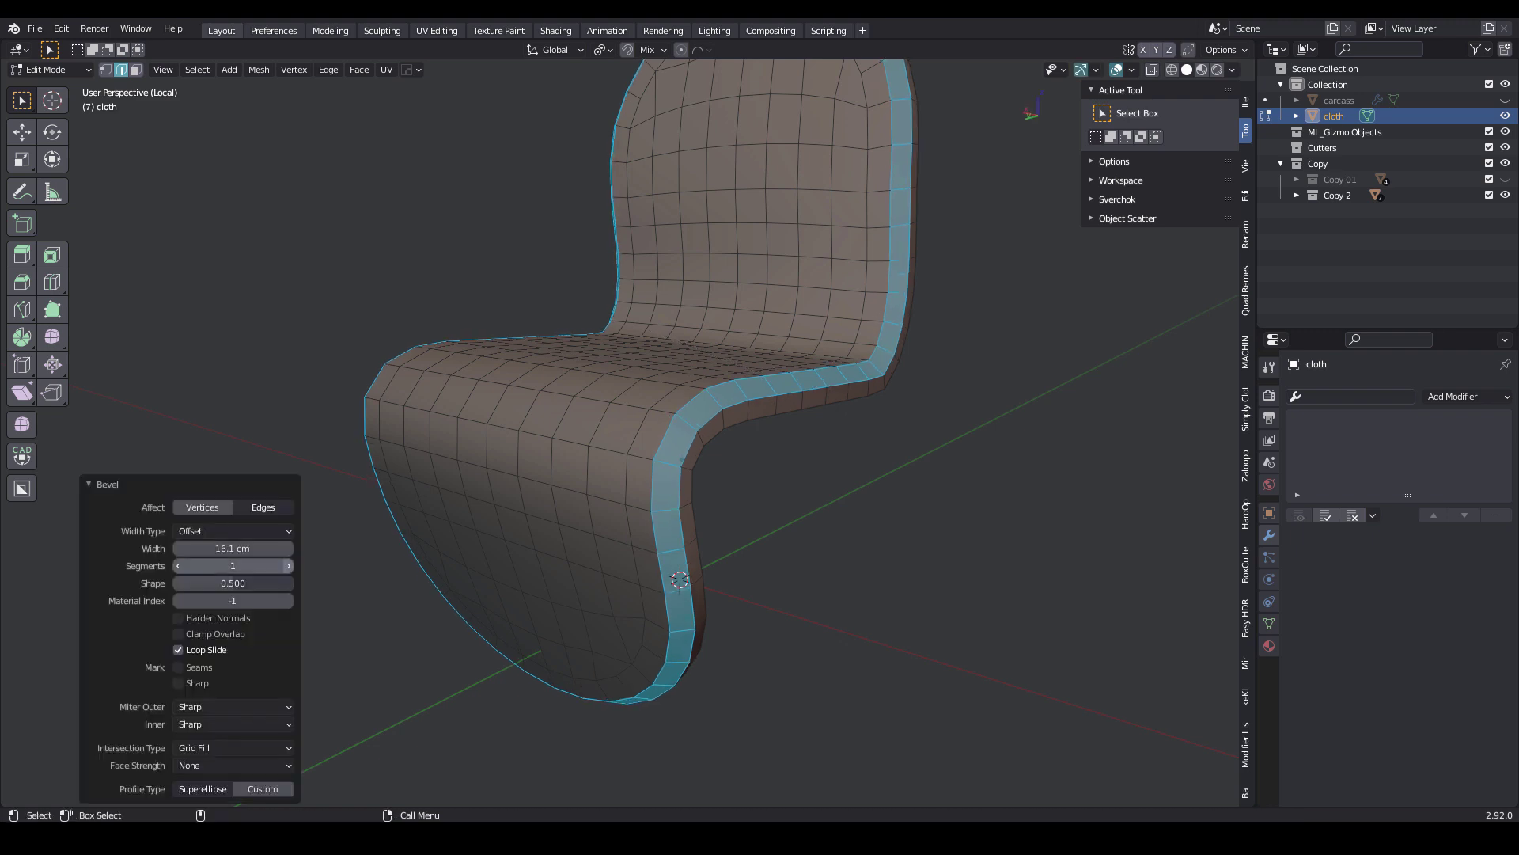
pyautogui.click(289, 565)
pyautogui.rightClick(672, 444)
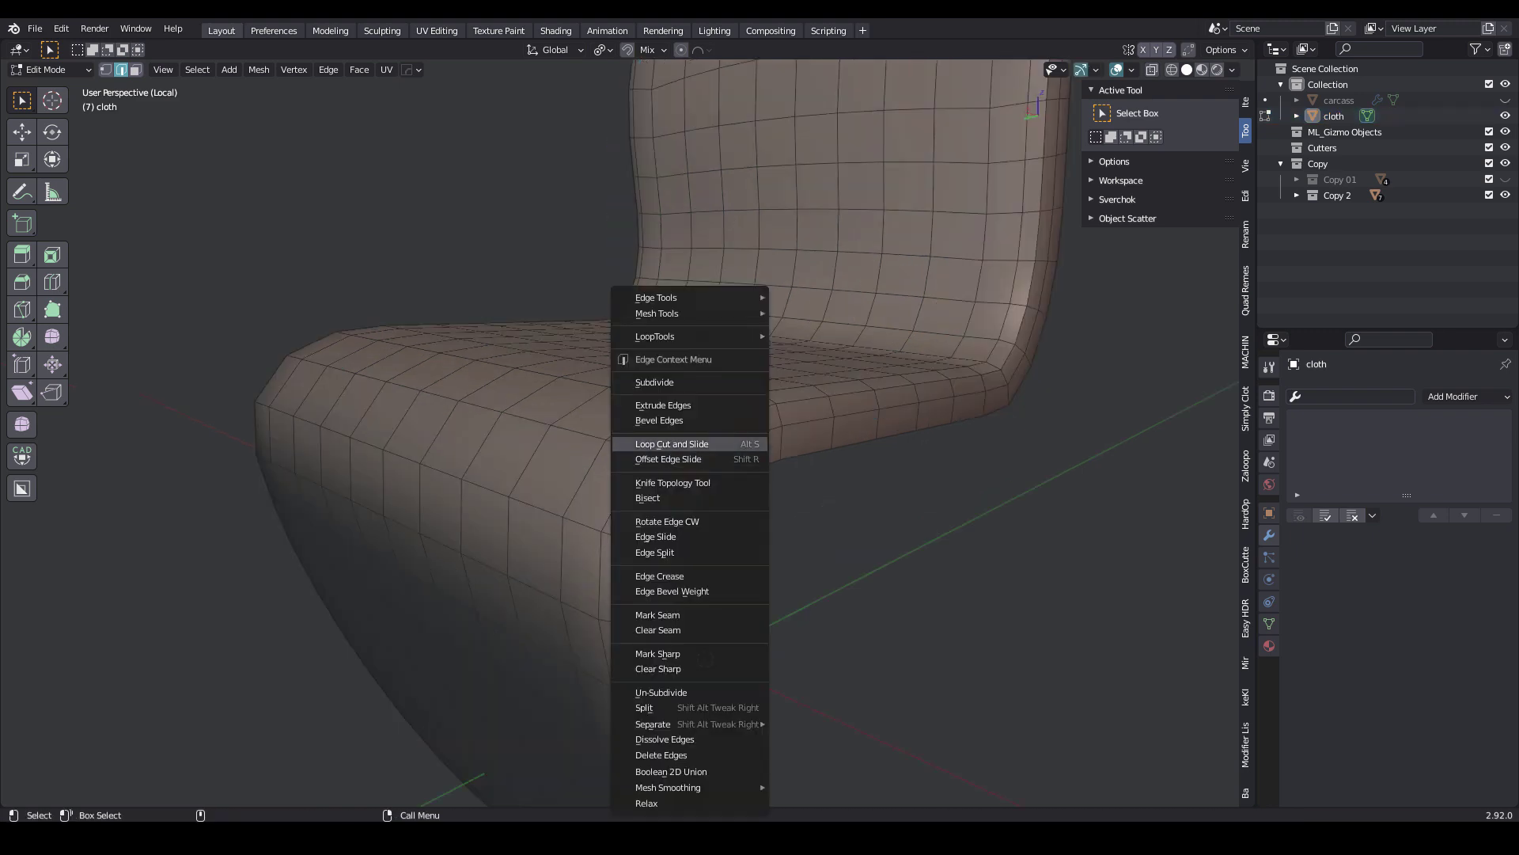
pyautogui.click(673, 444)
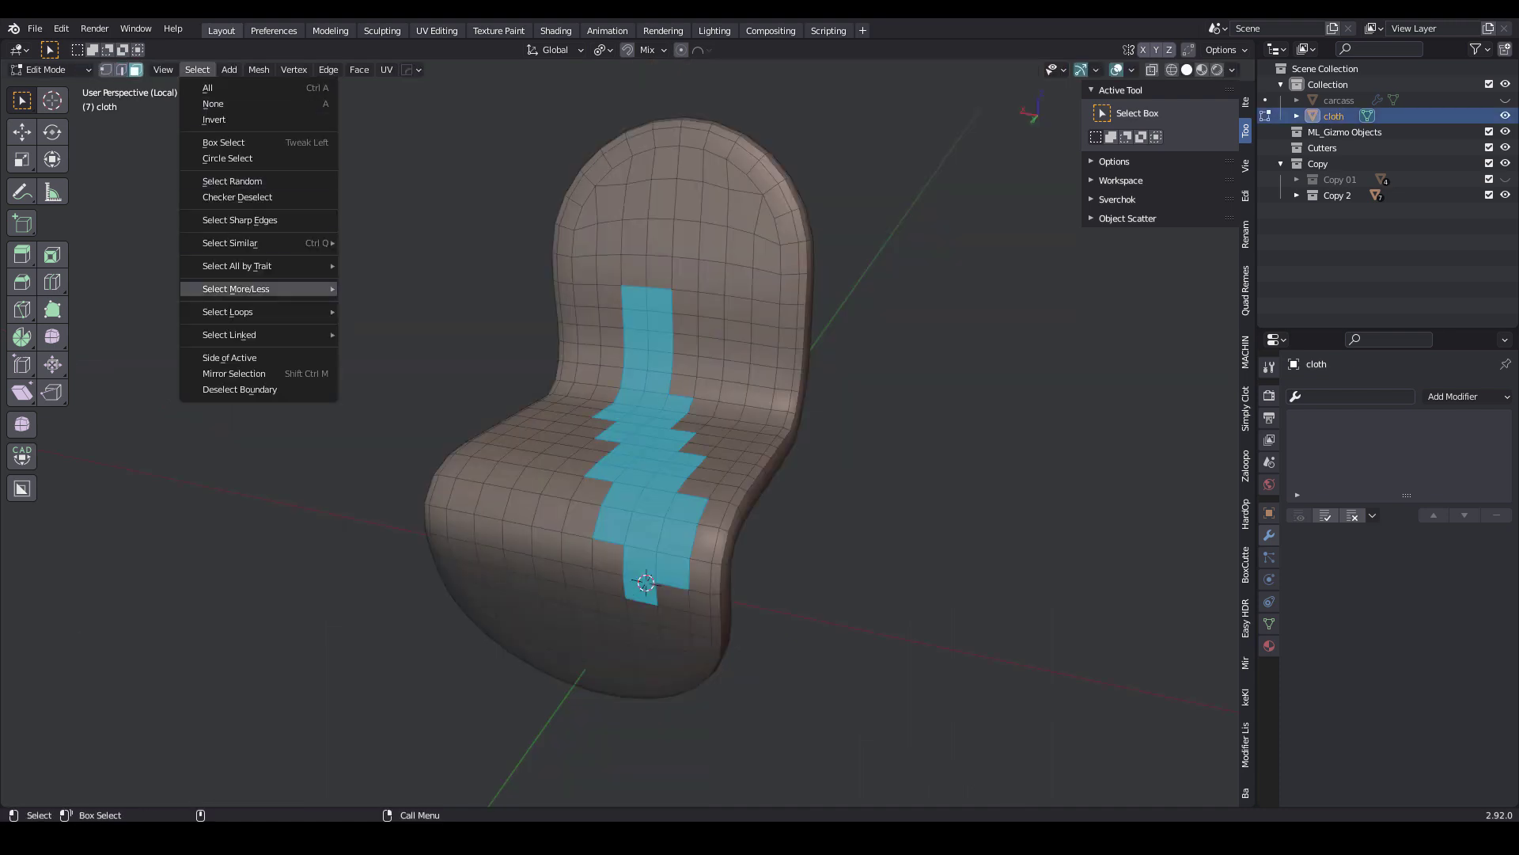
# - Select the linked flat faces of the seat and backrest at 20° sharpness and shrink the selection by one row
pyautogui.moveTo(238, 335)
pyautogui.click(395, 366)
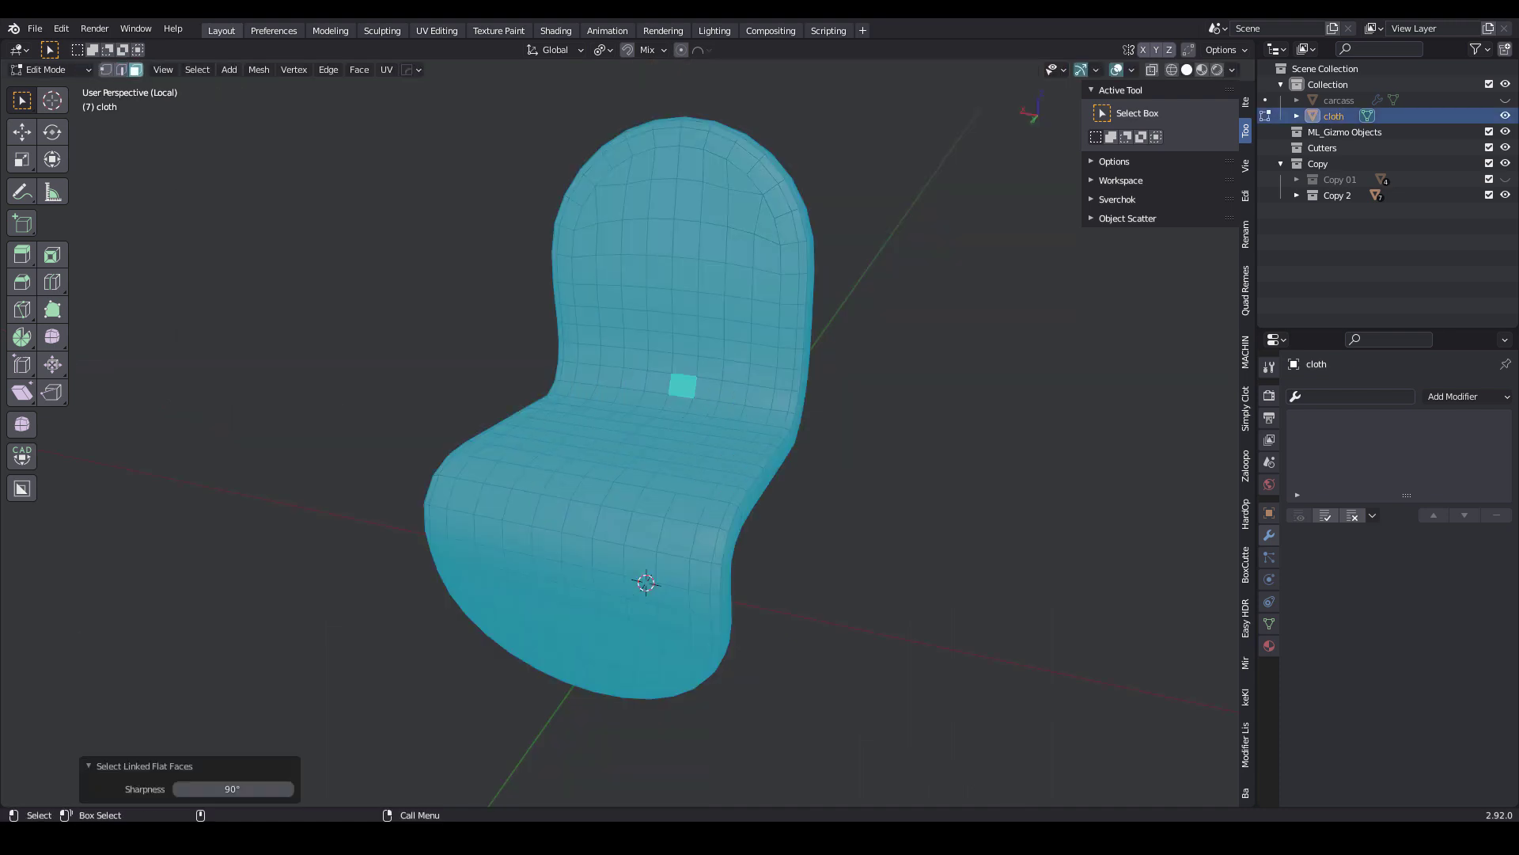
pyautogui.click(234, 789)
pyautogui.write('0')
pyautogui.press('Return')
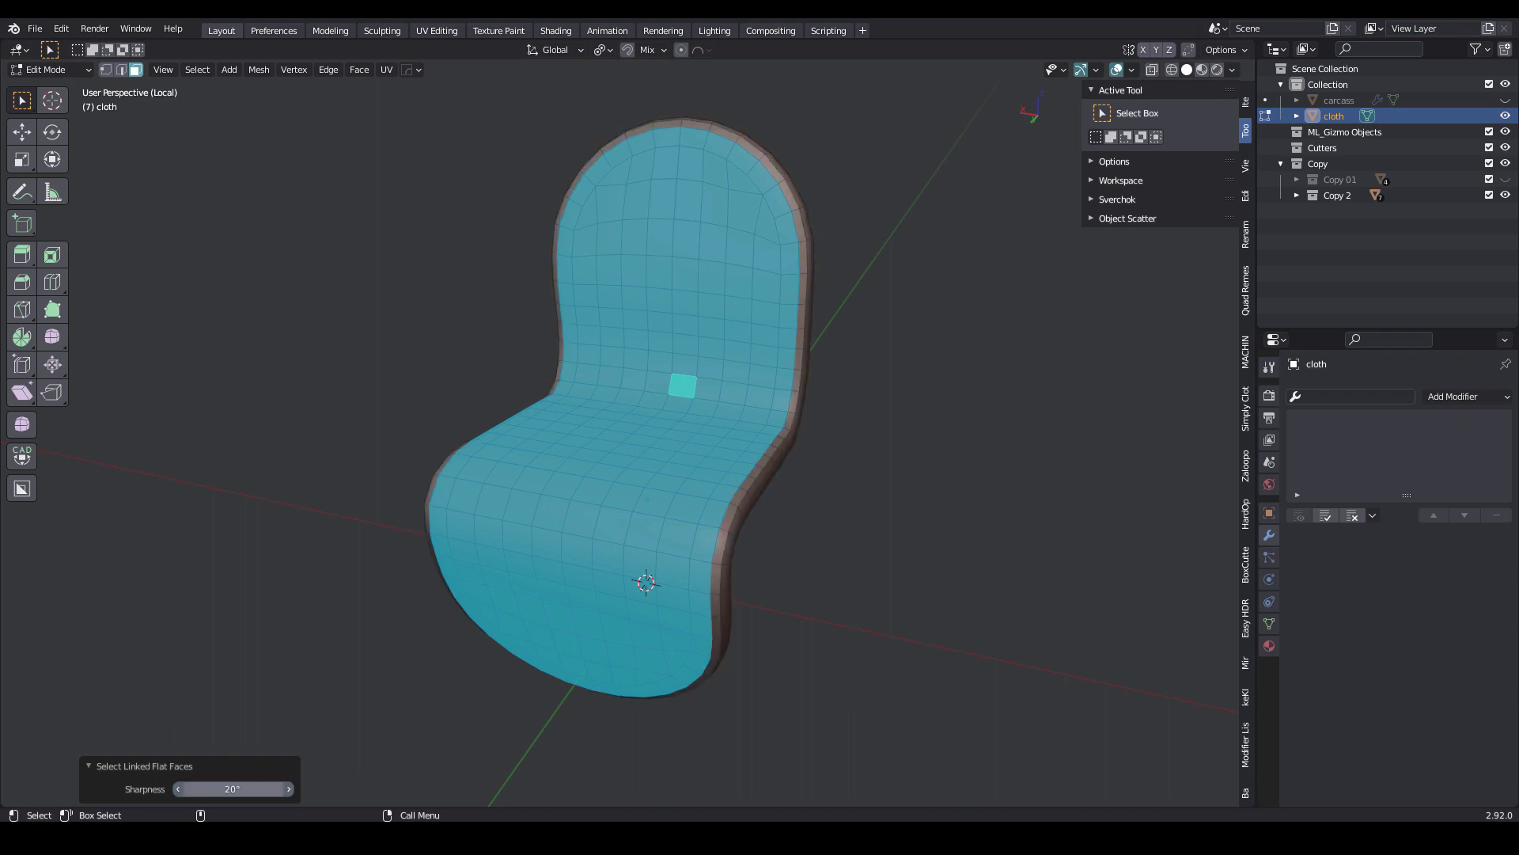
pyautogui.click(197, 70)
pyautogui.moveTo(238, 289)
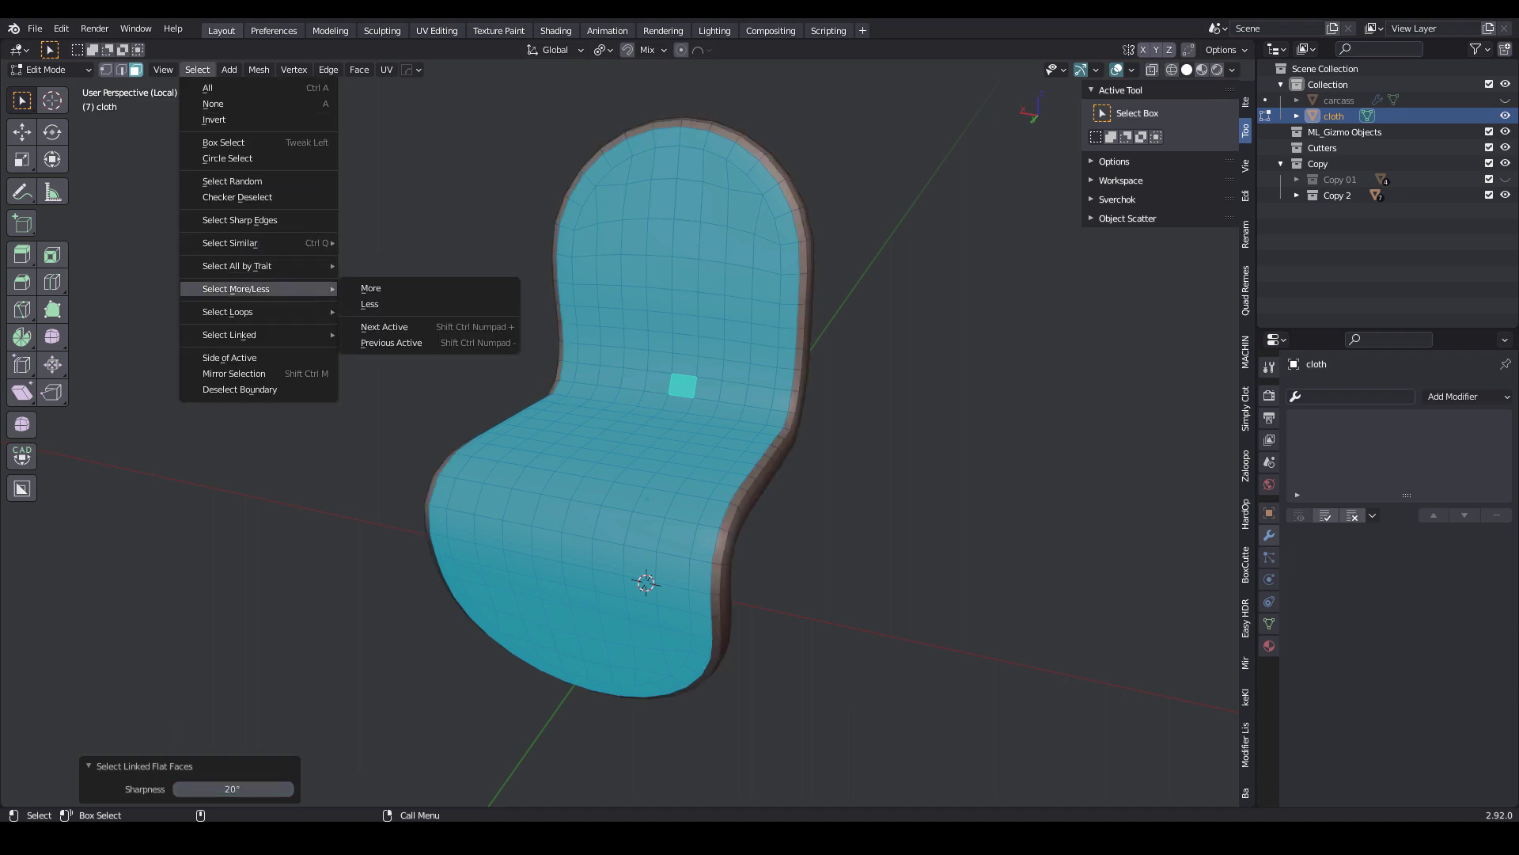
pyautogui.click(370, 304)
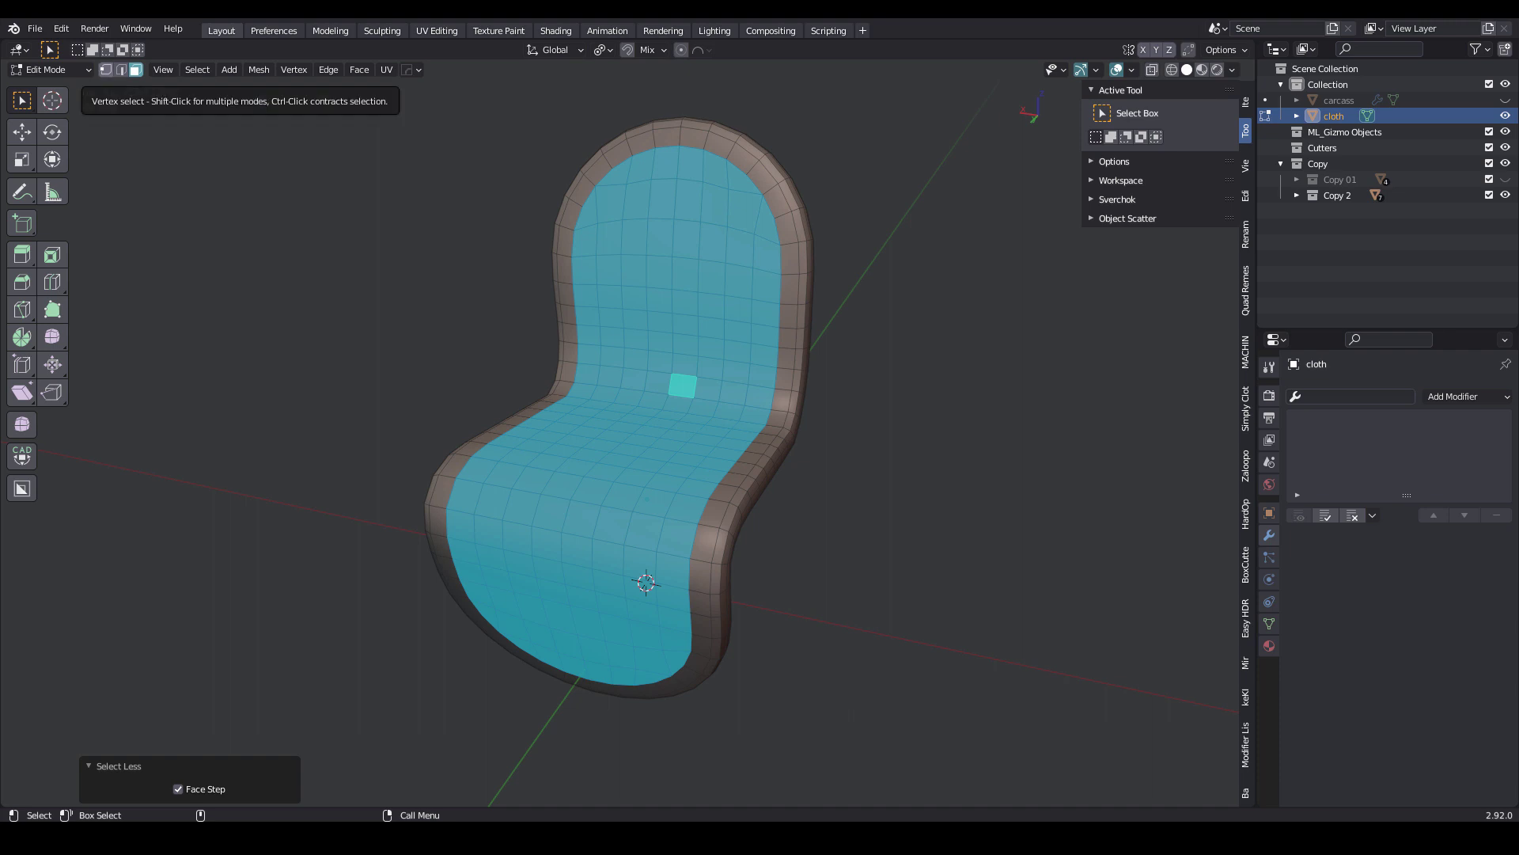
# - Convert the face selection to vertices, apply Checker Deselect and connect the remaining vertex pairs across the seat and backrest
pyautogui.click(105, 70)
pyautogui.click(198, 69)
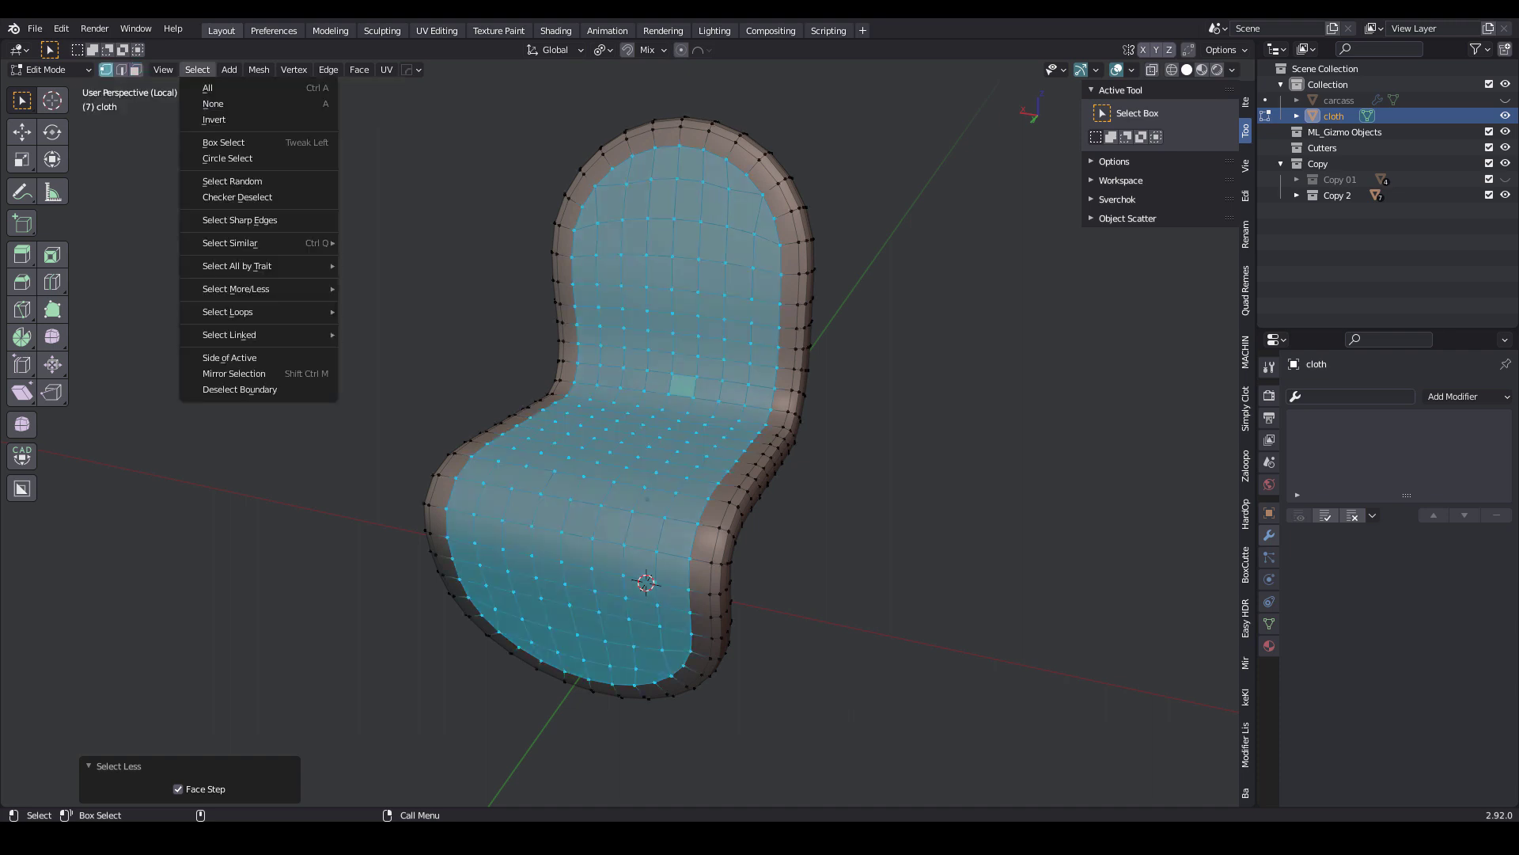
pyautogui.click(237, 197)
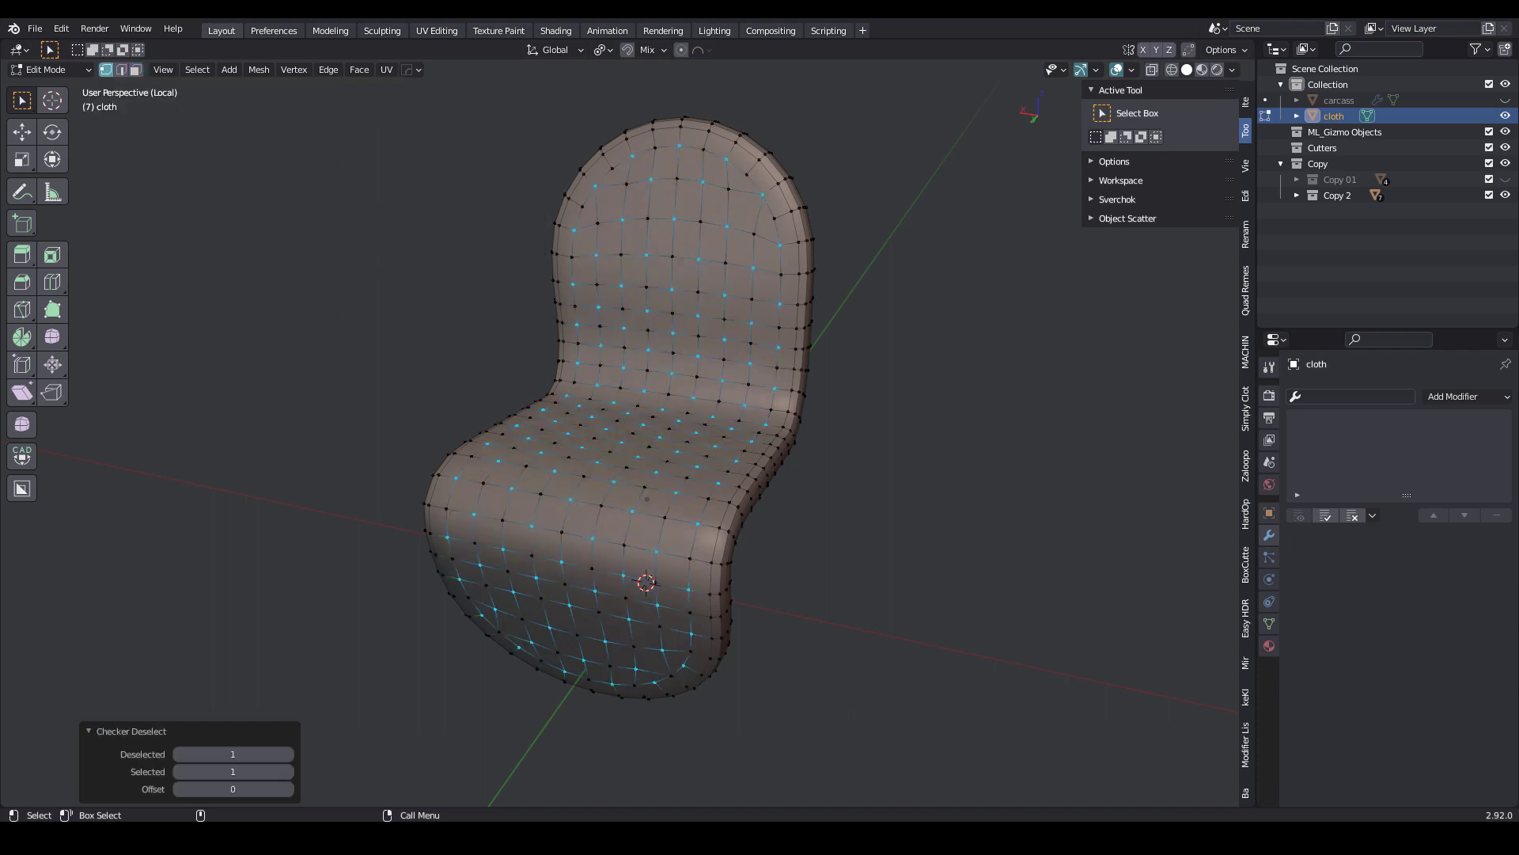
pyautogui.click(294, 70)
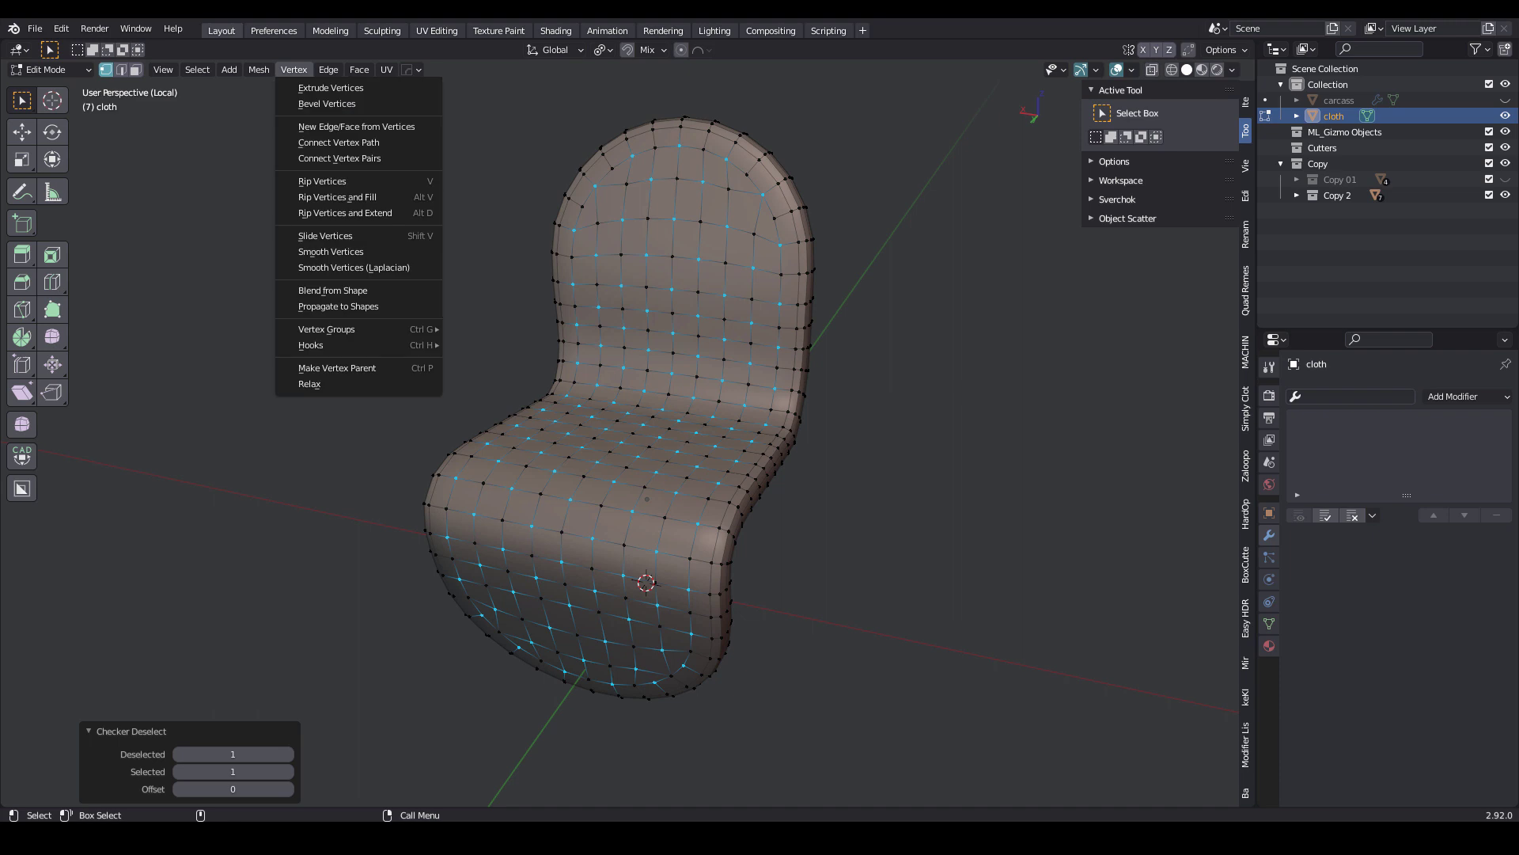
pyautogui.click(339, 158)
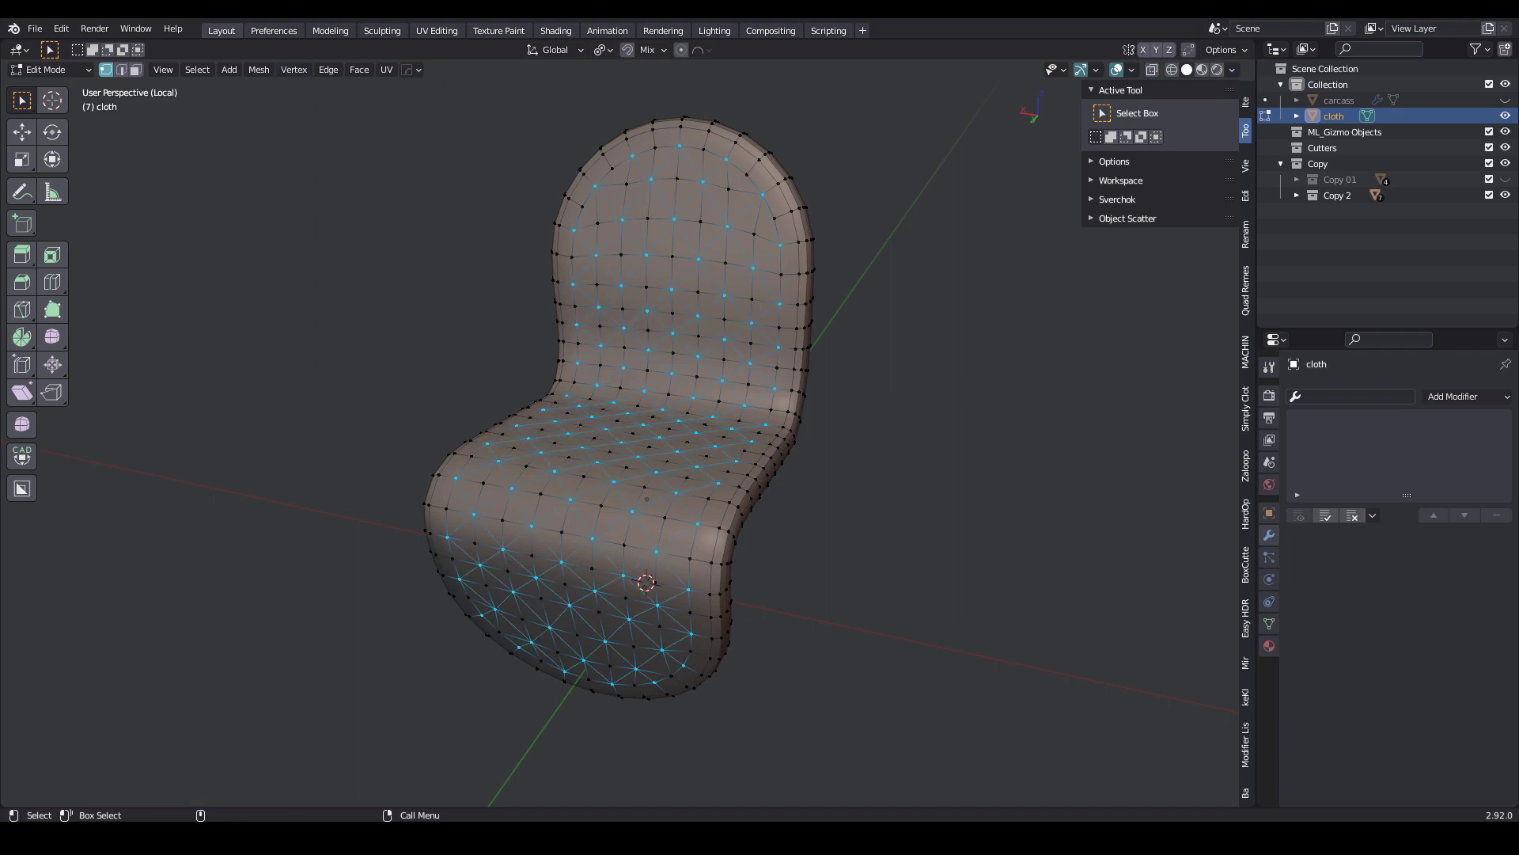
# - Bevel the selected vertices 7.14 cm with 2 segments and shape 0.104, and round the resulting faces with LoopTools Circle
pyautogui.rightClick(796, 374)
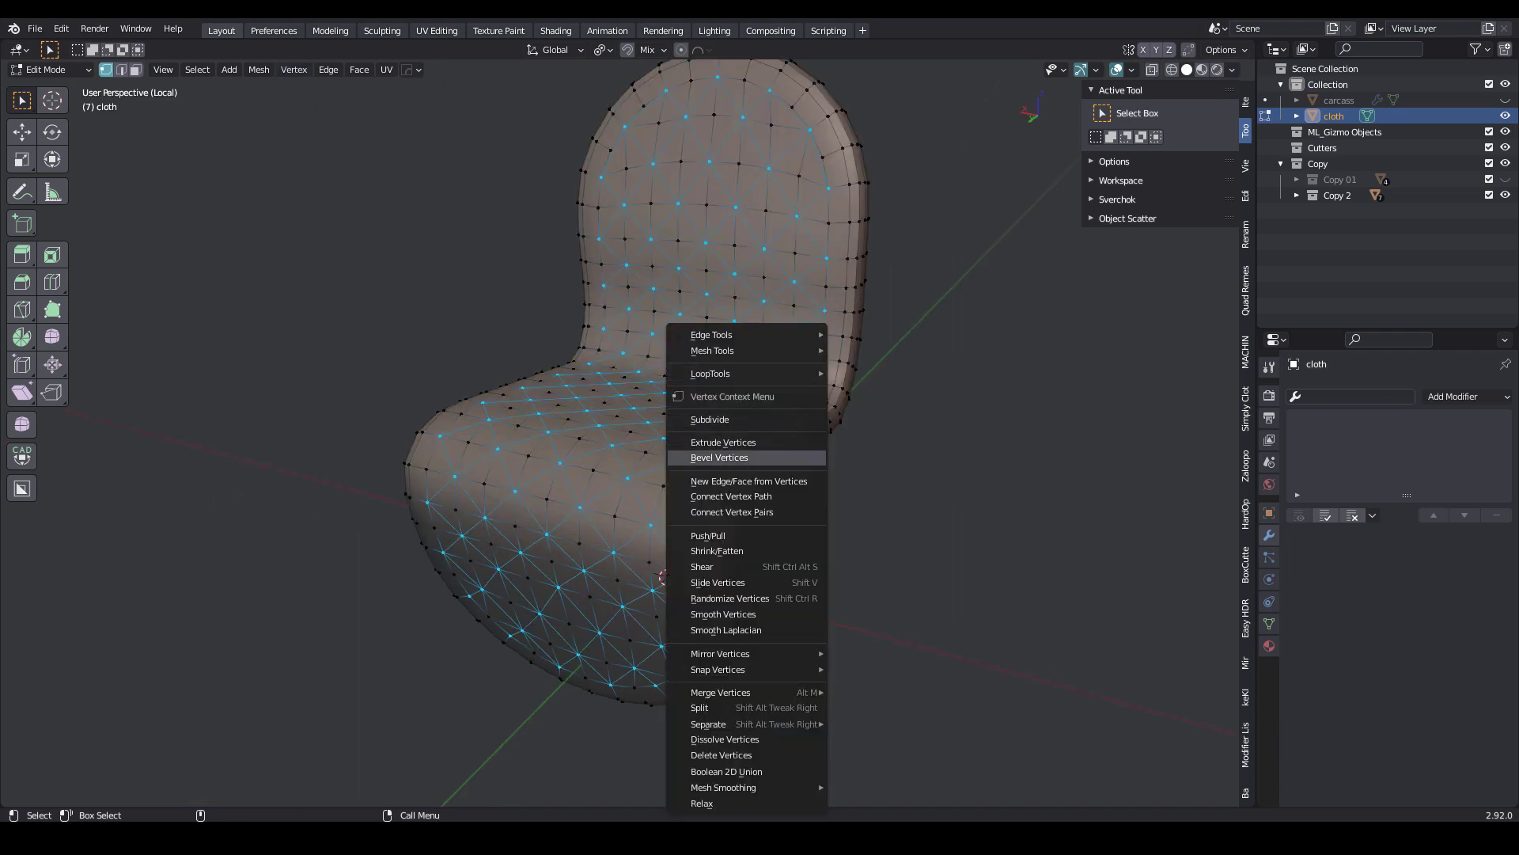
pyautogui.click(796, 457)
pyautogui.press('Return')
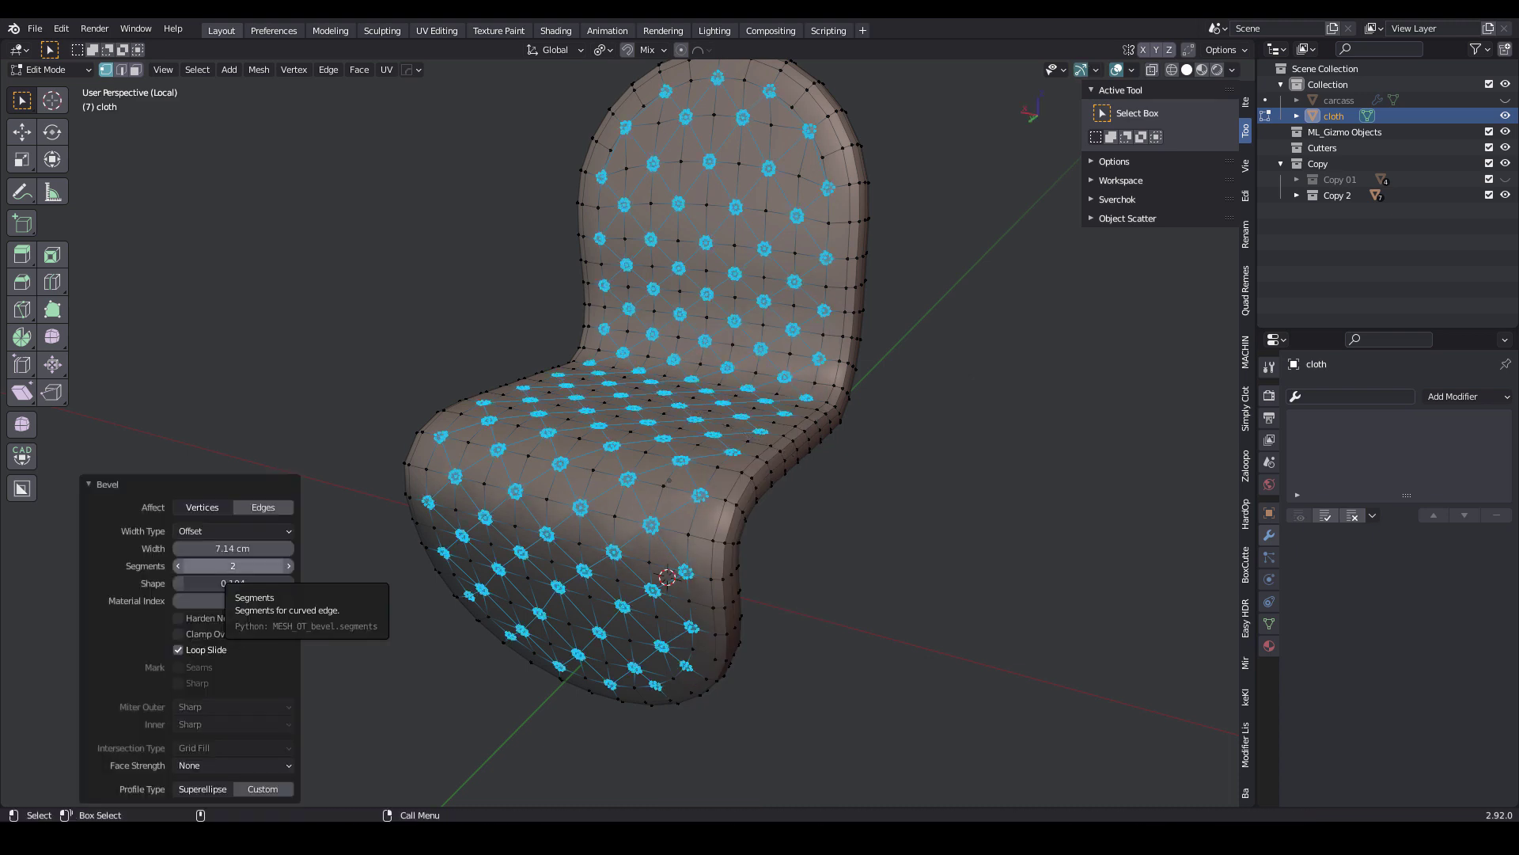
pyautogui.press('3')
pyautogui.rightClick(716, 350)
pyautogui.moveTo(716, 350)
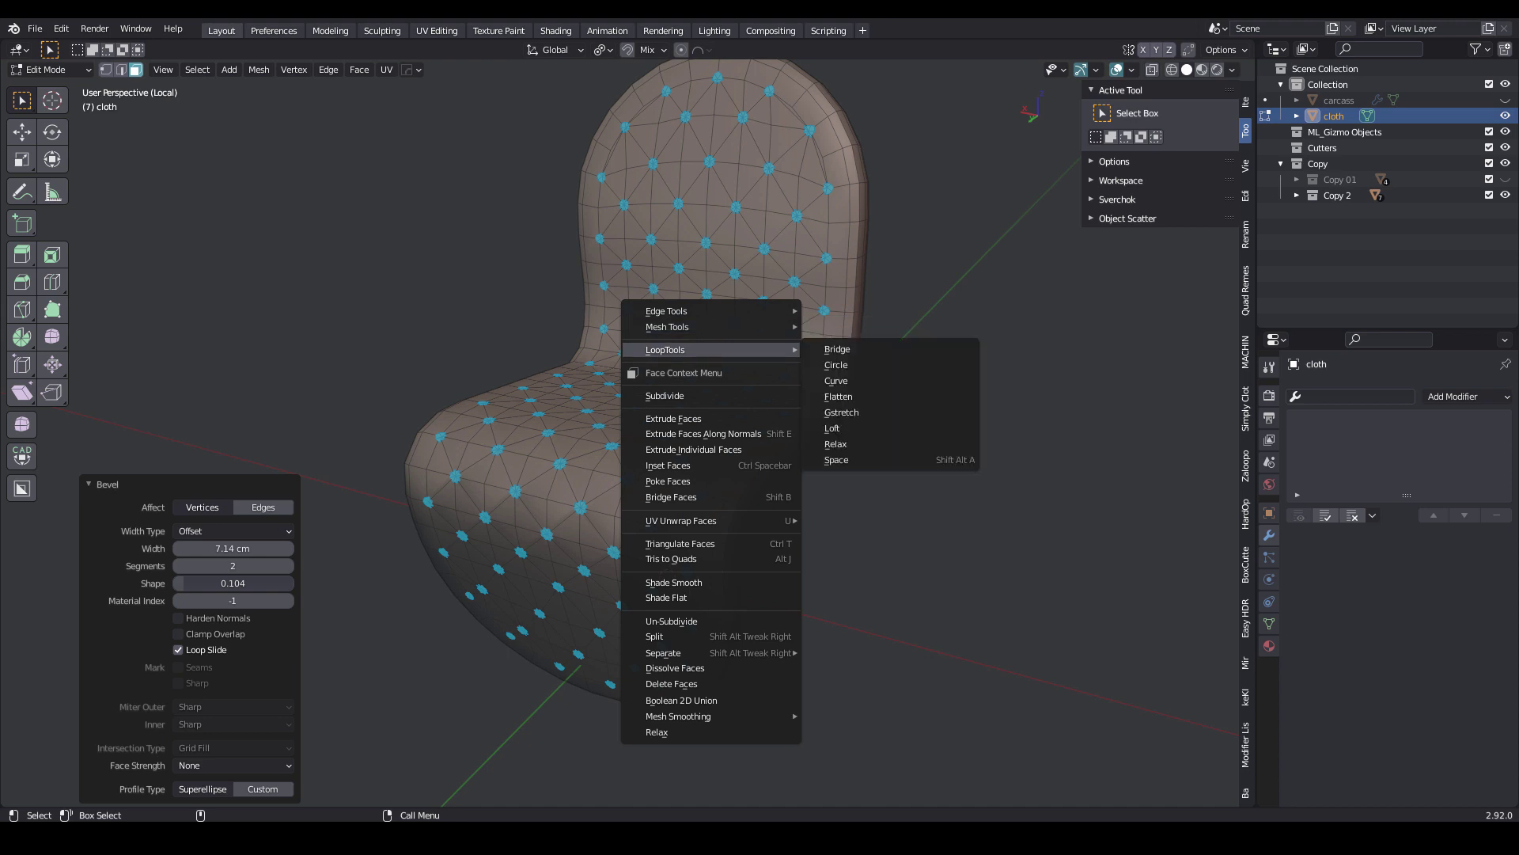
pyautogui.click(836, 365)
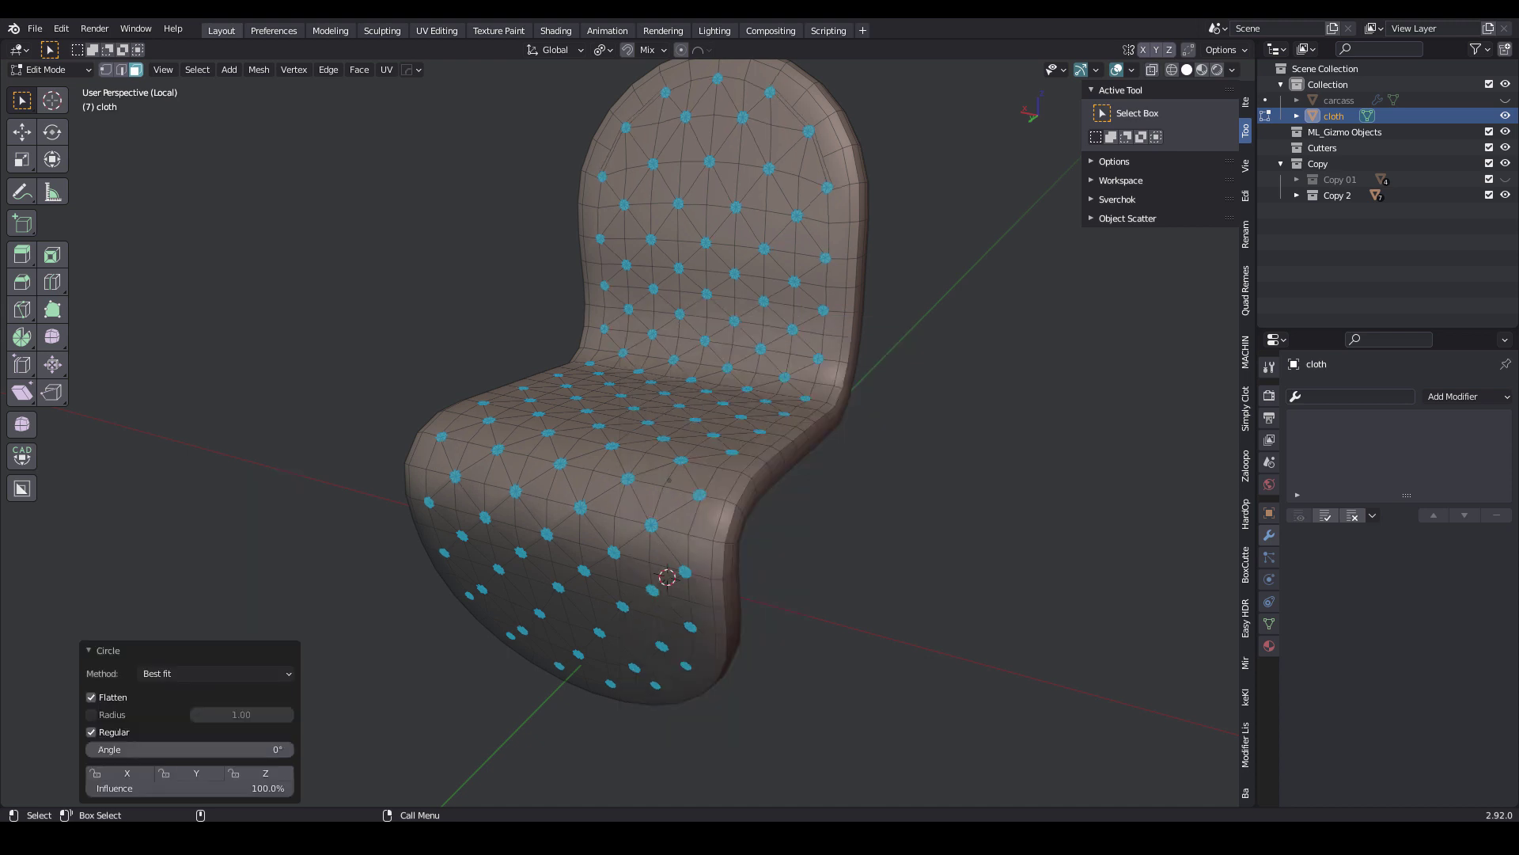
# - Scale the circular face patches by about 2.04 around their individual origins
pyautogui.click(603, 50)
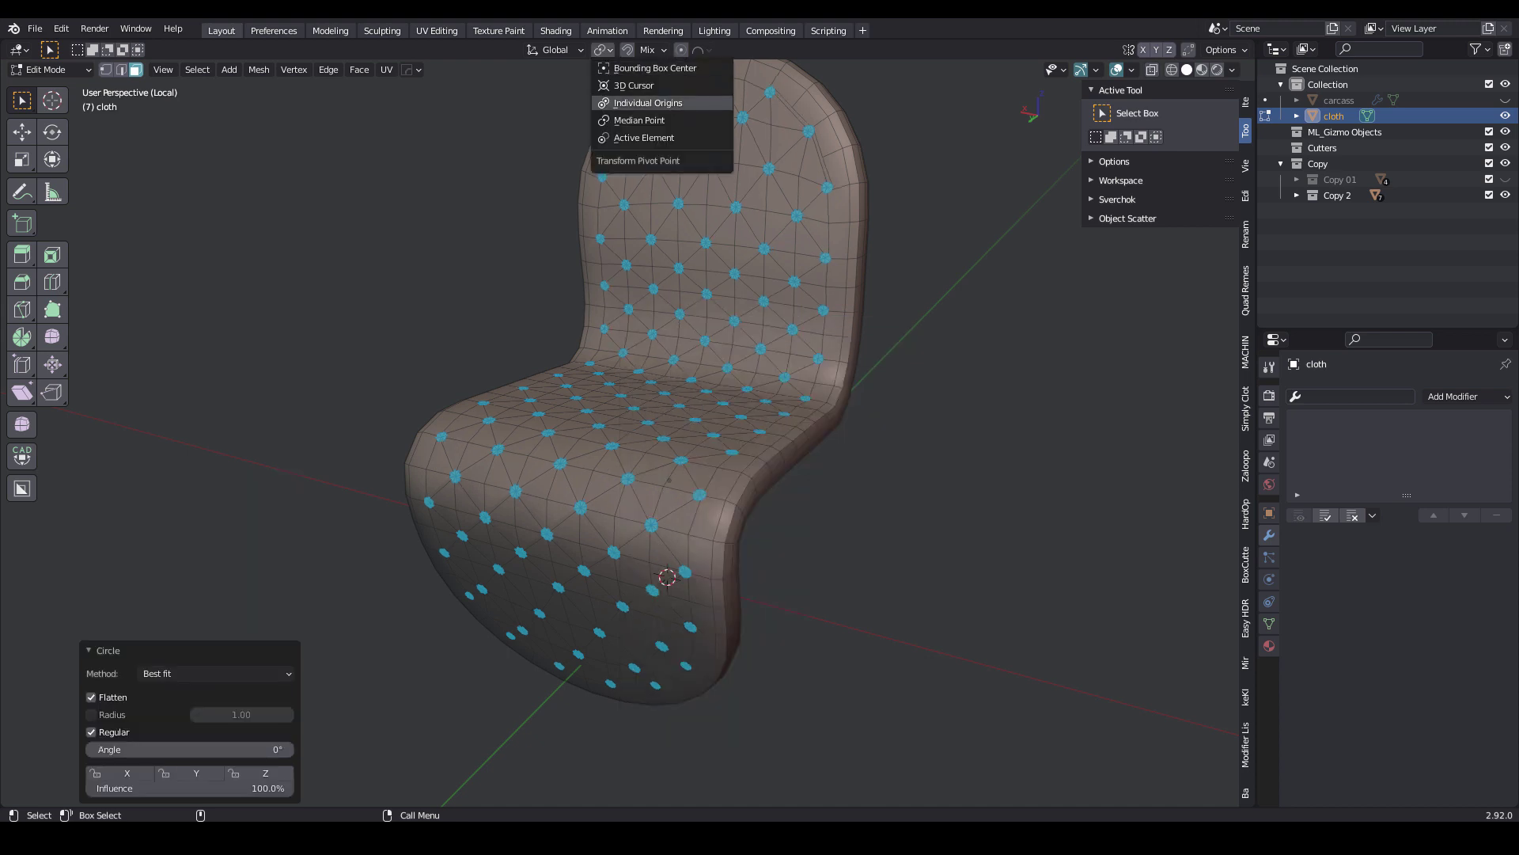
pyautogui.click(647, 103)
pyautogui.press('s')
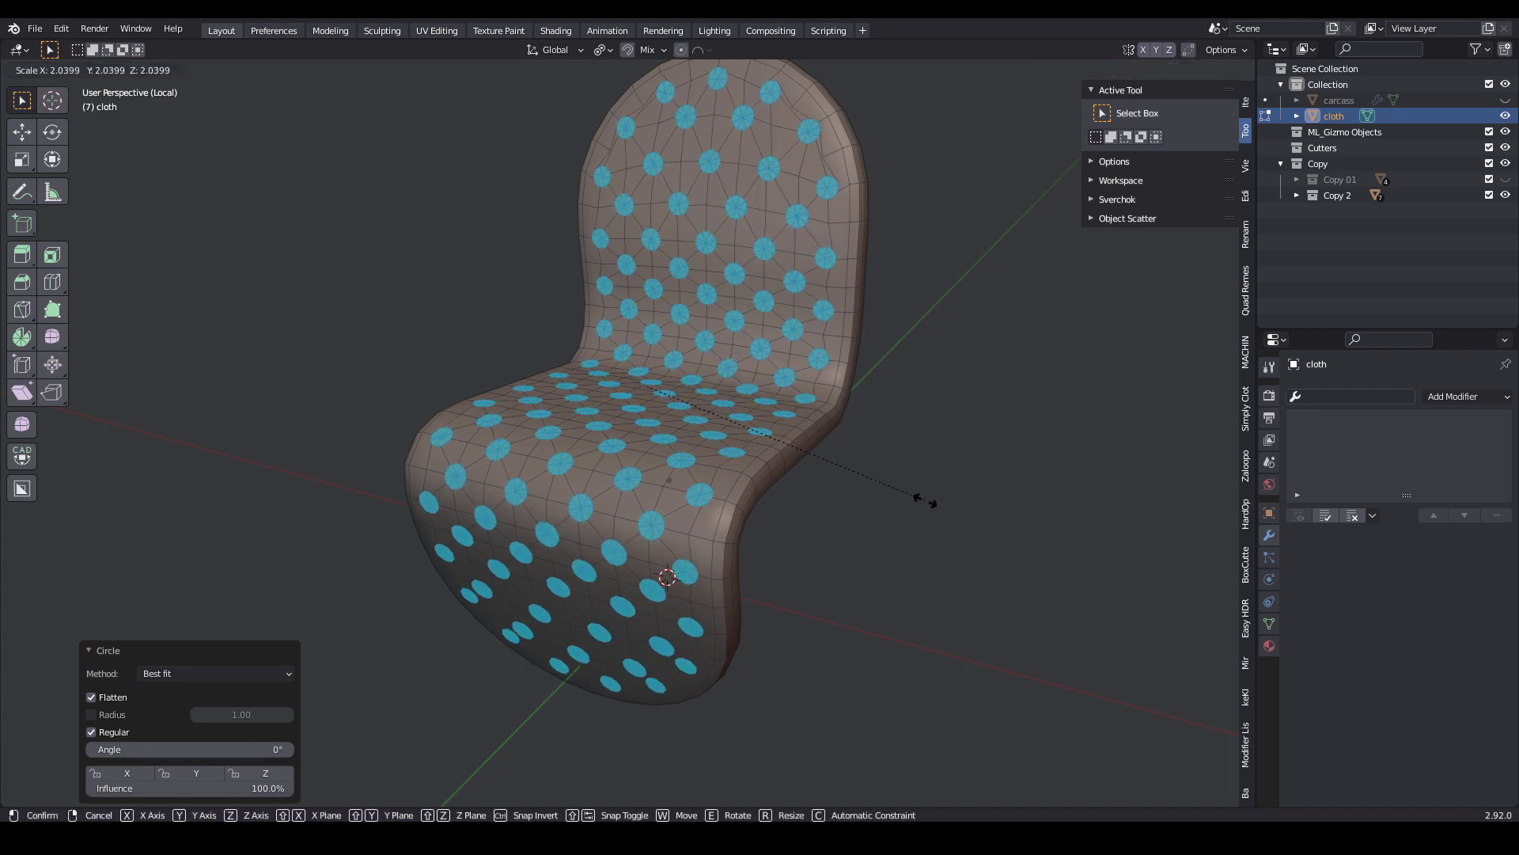
pyautogui.click(926, 501)
# - Inset the circular face patches across the seat and backrest by about 6.7 cm
pyautogui.moveTo(879, 467); pyautogui.dragTo(831, 451, button='middle')
pyautogui.rightClick(780, 393)
pyautogui.moveTo(780, 392)
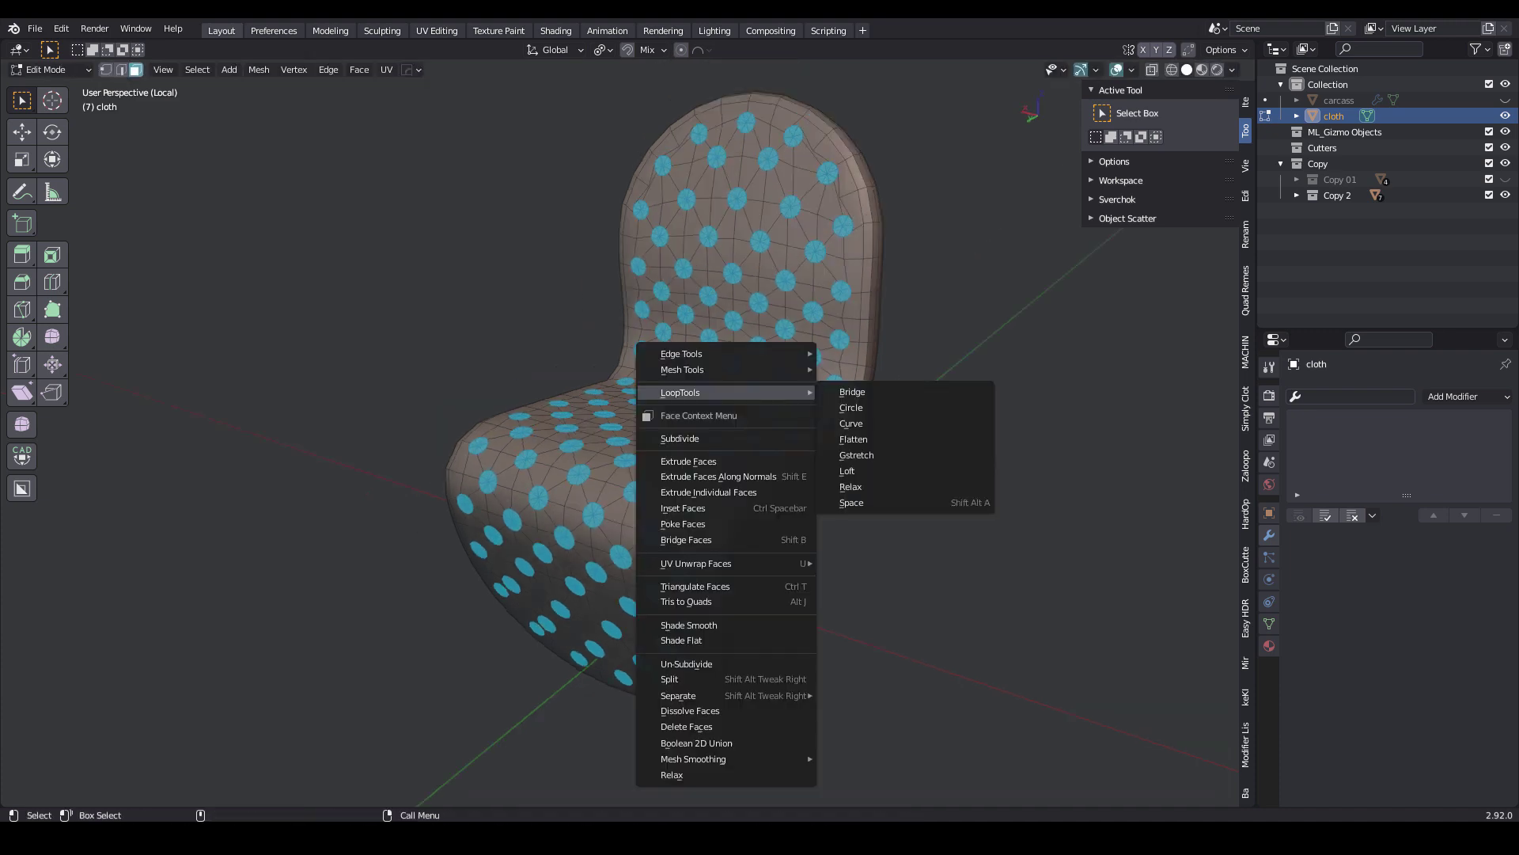
pyautogui.click(744, 507)
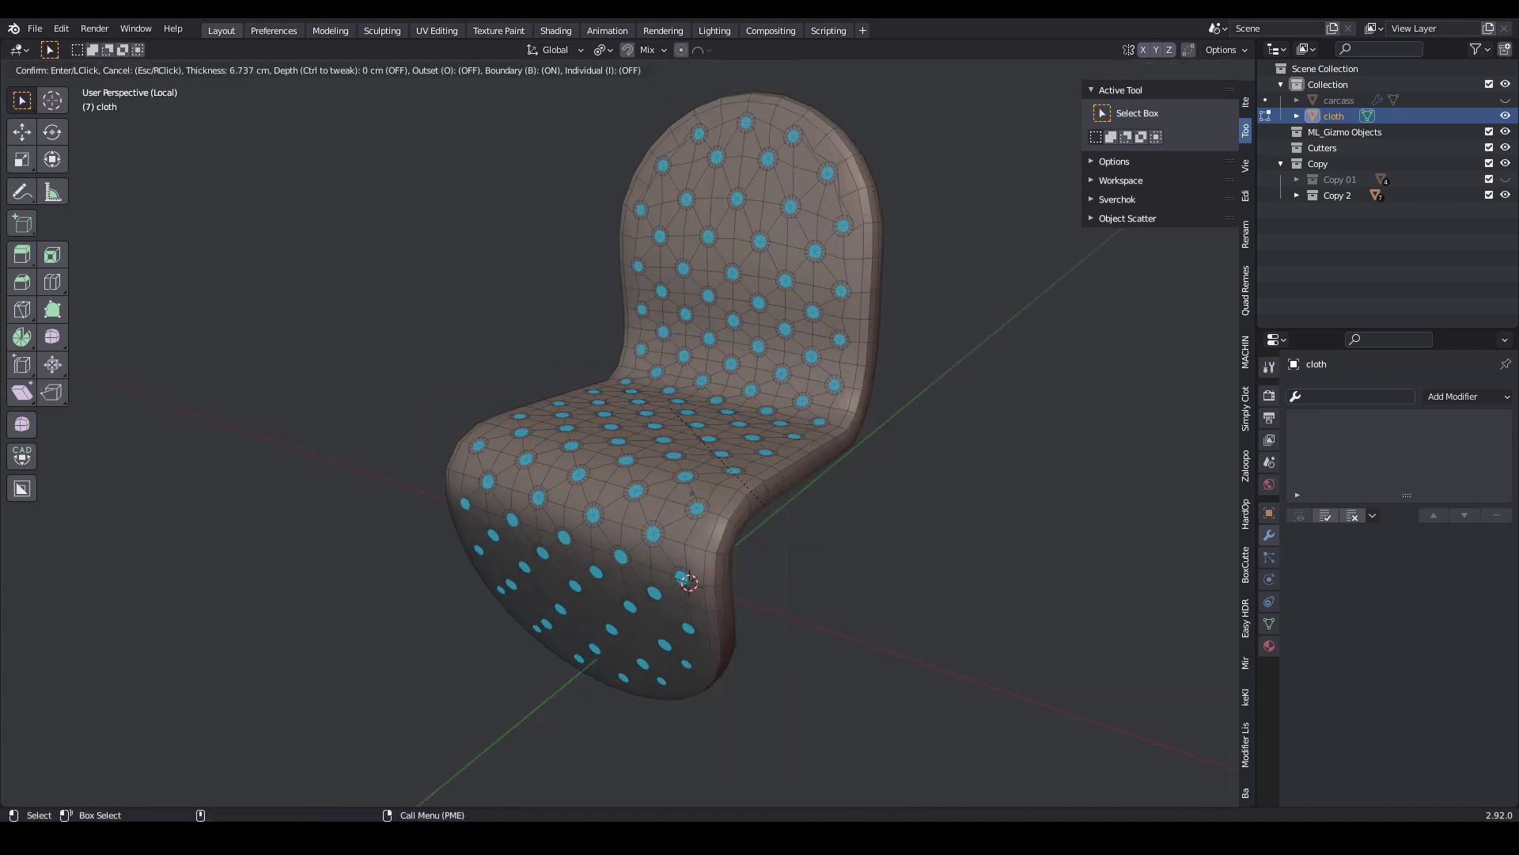
pyautogui.click(765, 505)
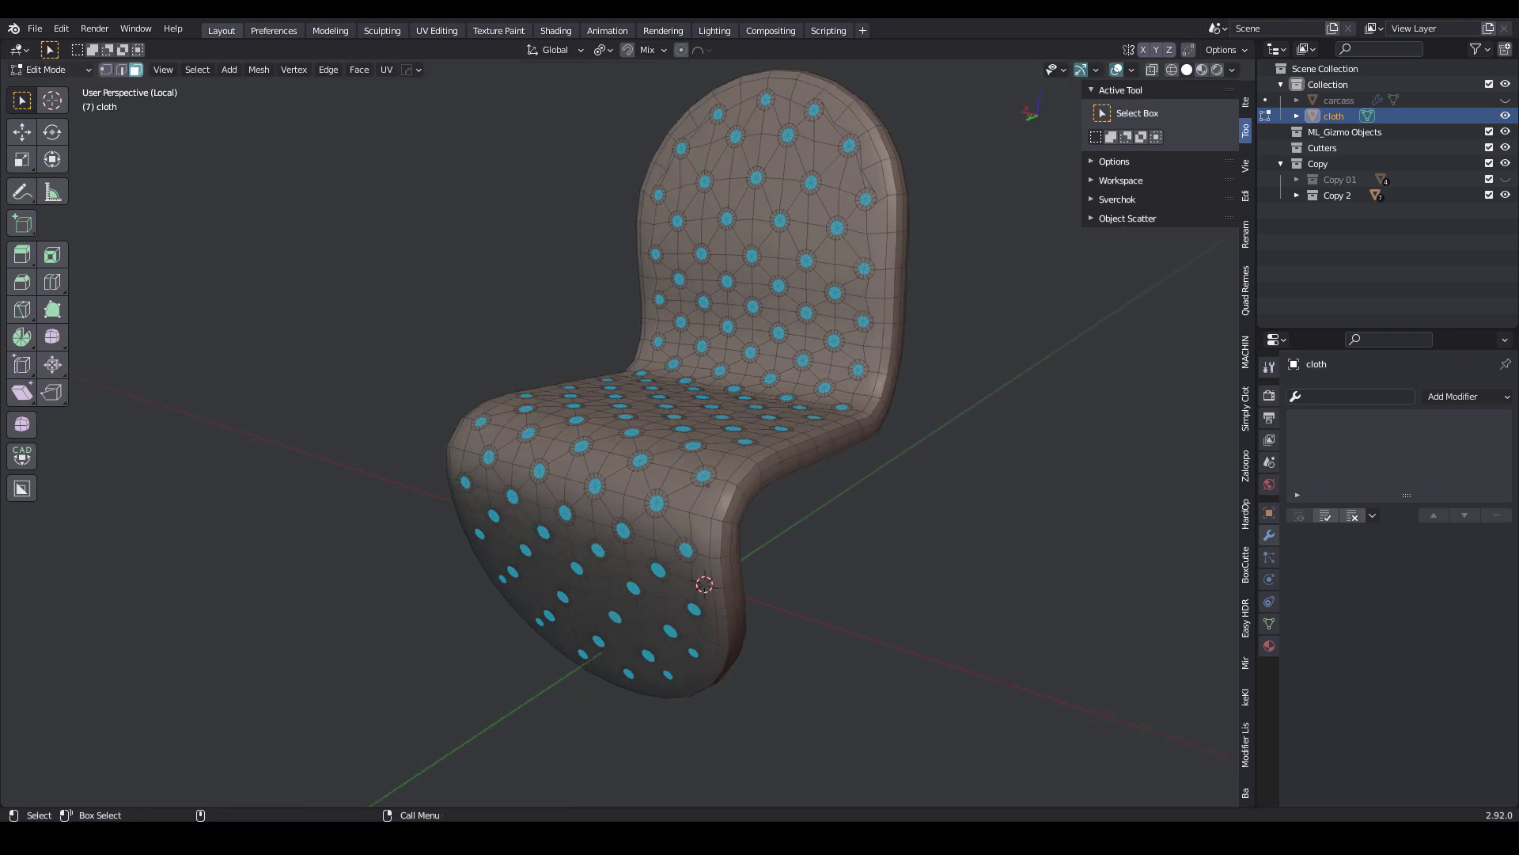
# - Create a face set in Sculpt Mode from the selected circular patches
pyautogui.click(51, 70)
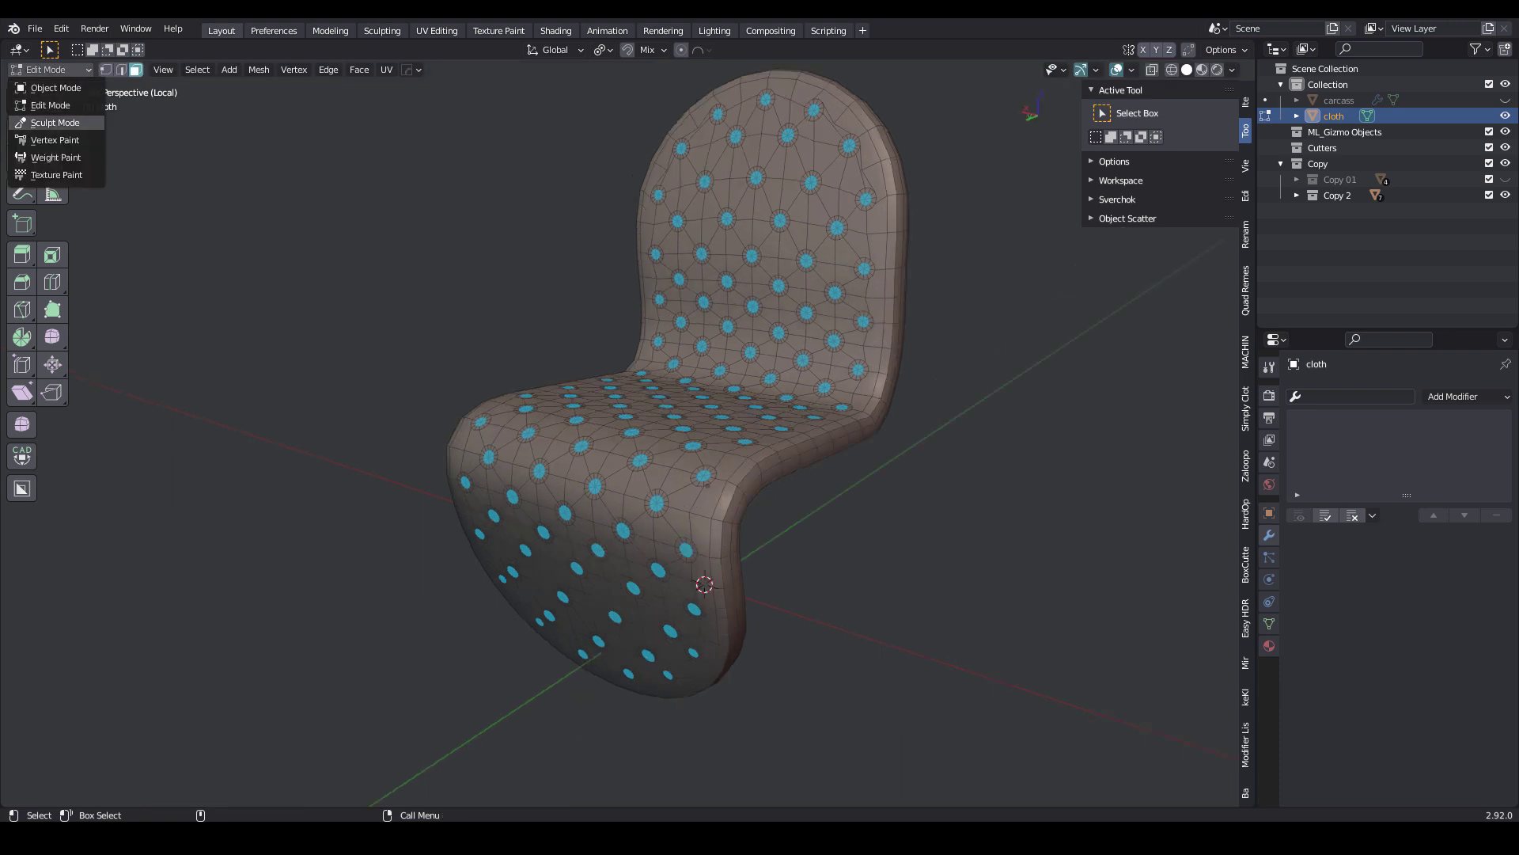
pyautogui.click(54, 122)
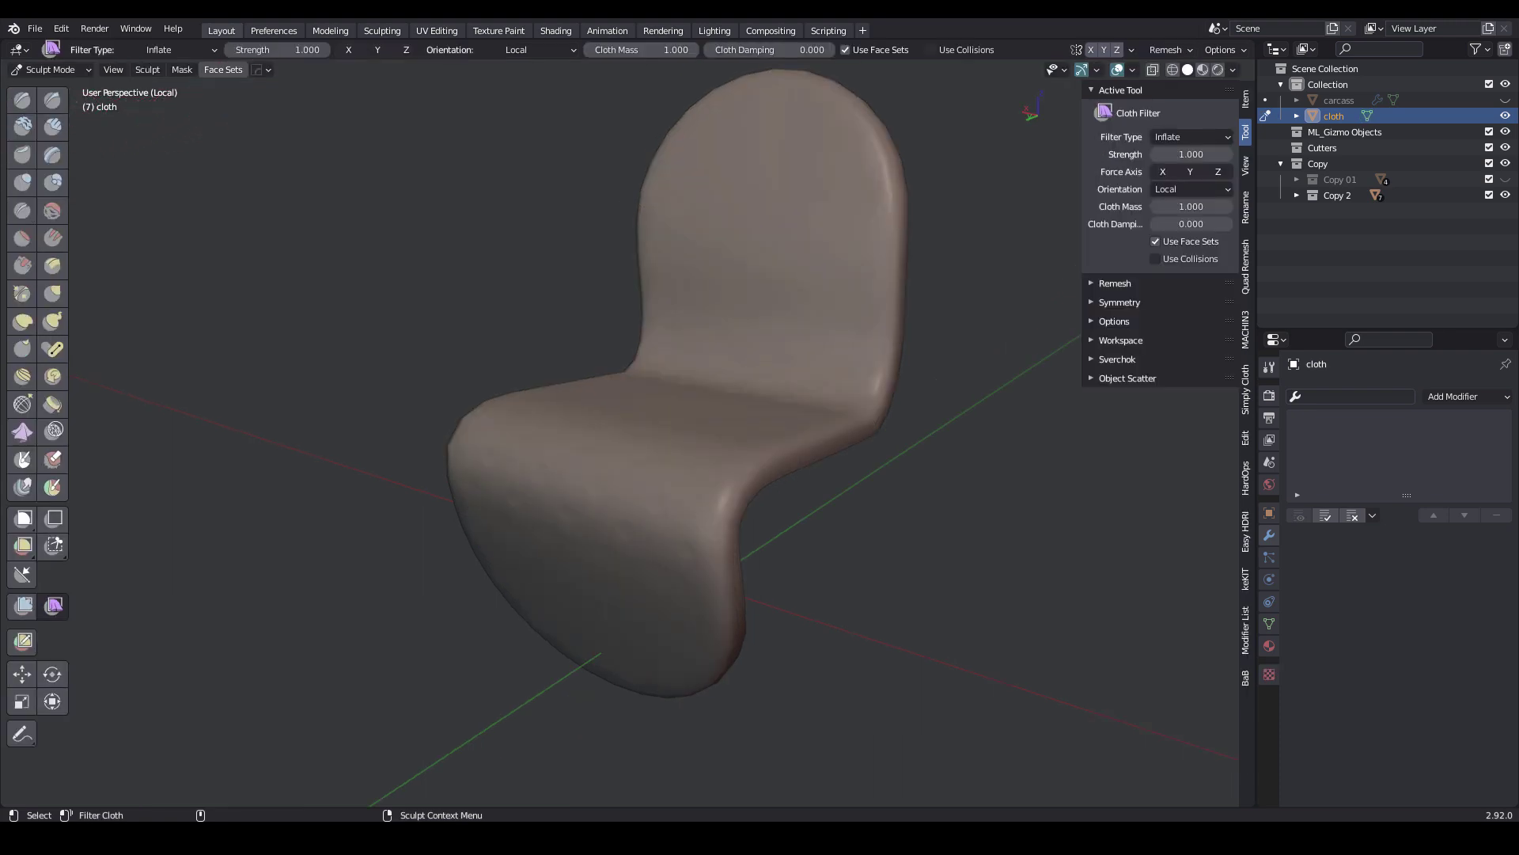
pyautogui.click(223, 69)
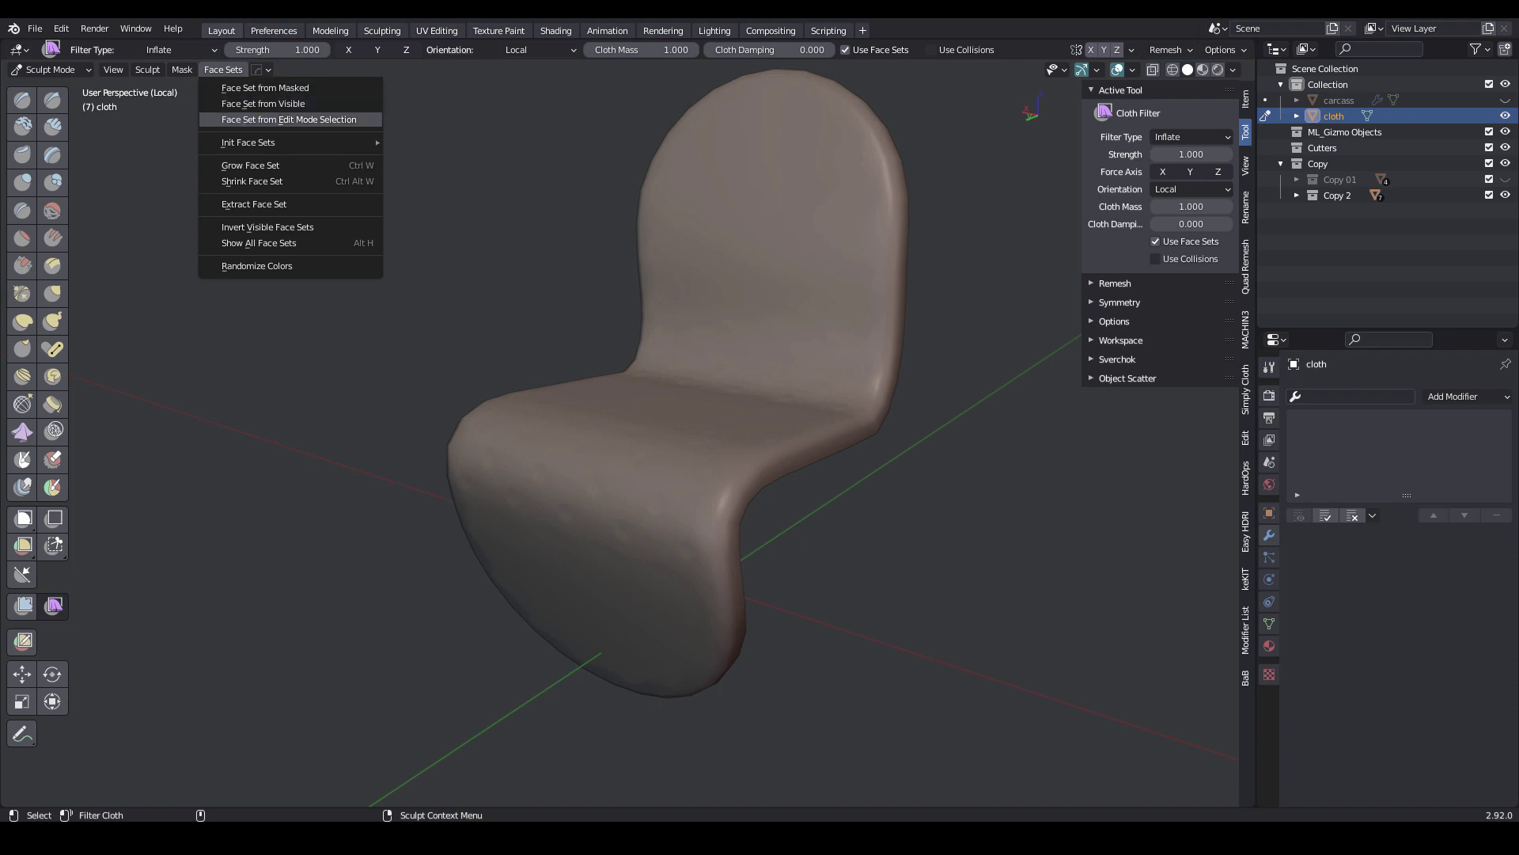
pyautogui.click(263, 119)
# - Select the narrow face loop along the shell's rear rim edge in Edit Mode and make it a sculpt face set
pyautogui.click(49, 70)
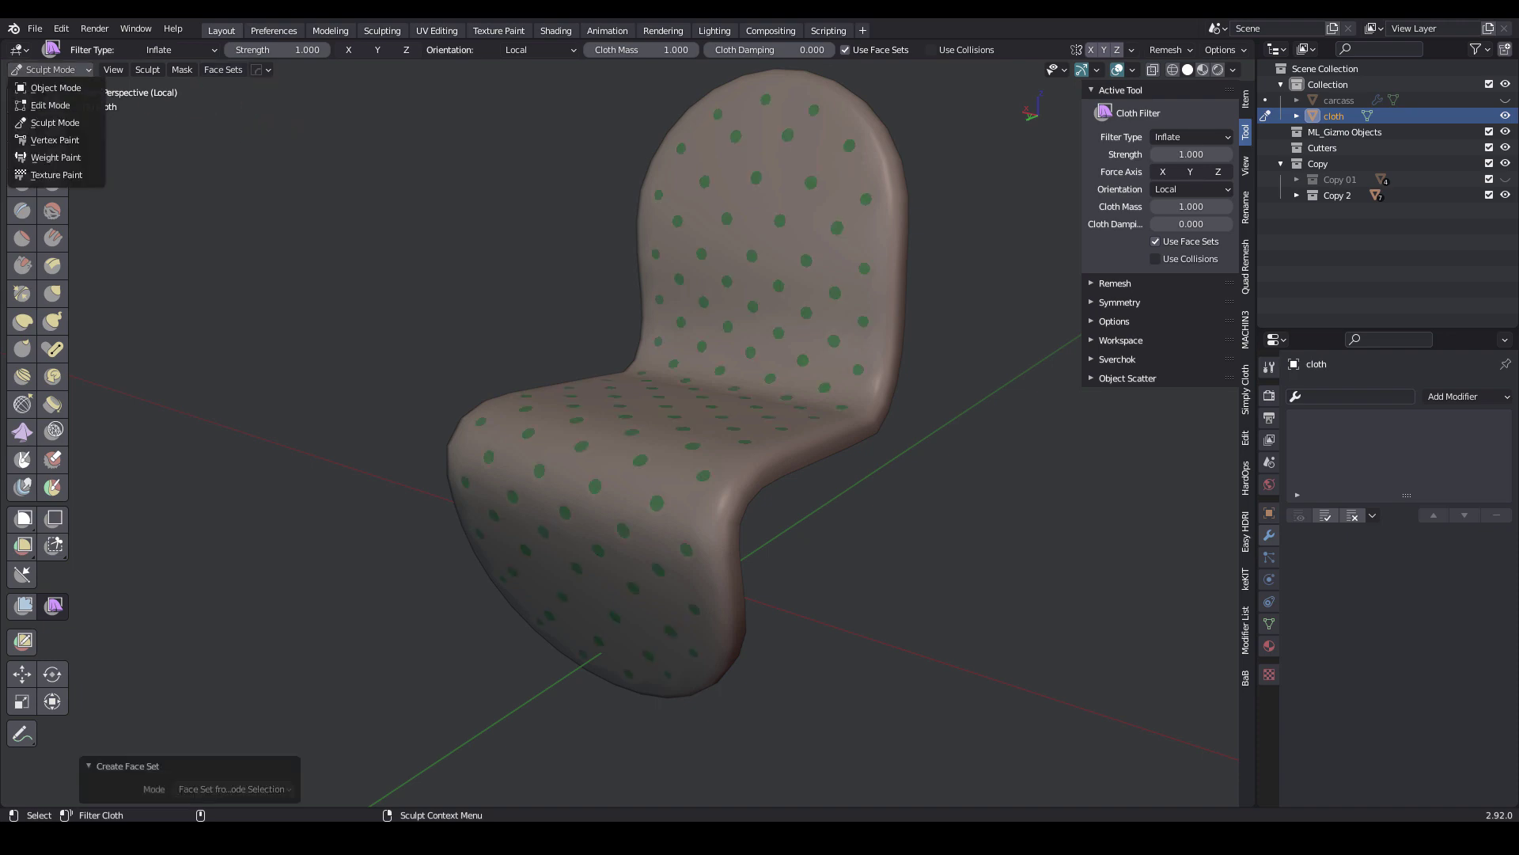
pyautogui.click(47, 106)
pyautogui.scroll(3, 619, 433)
pyautogui.scroll(2, 780, 502)
pyautogui.hotkey('alt', 'a')
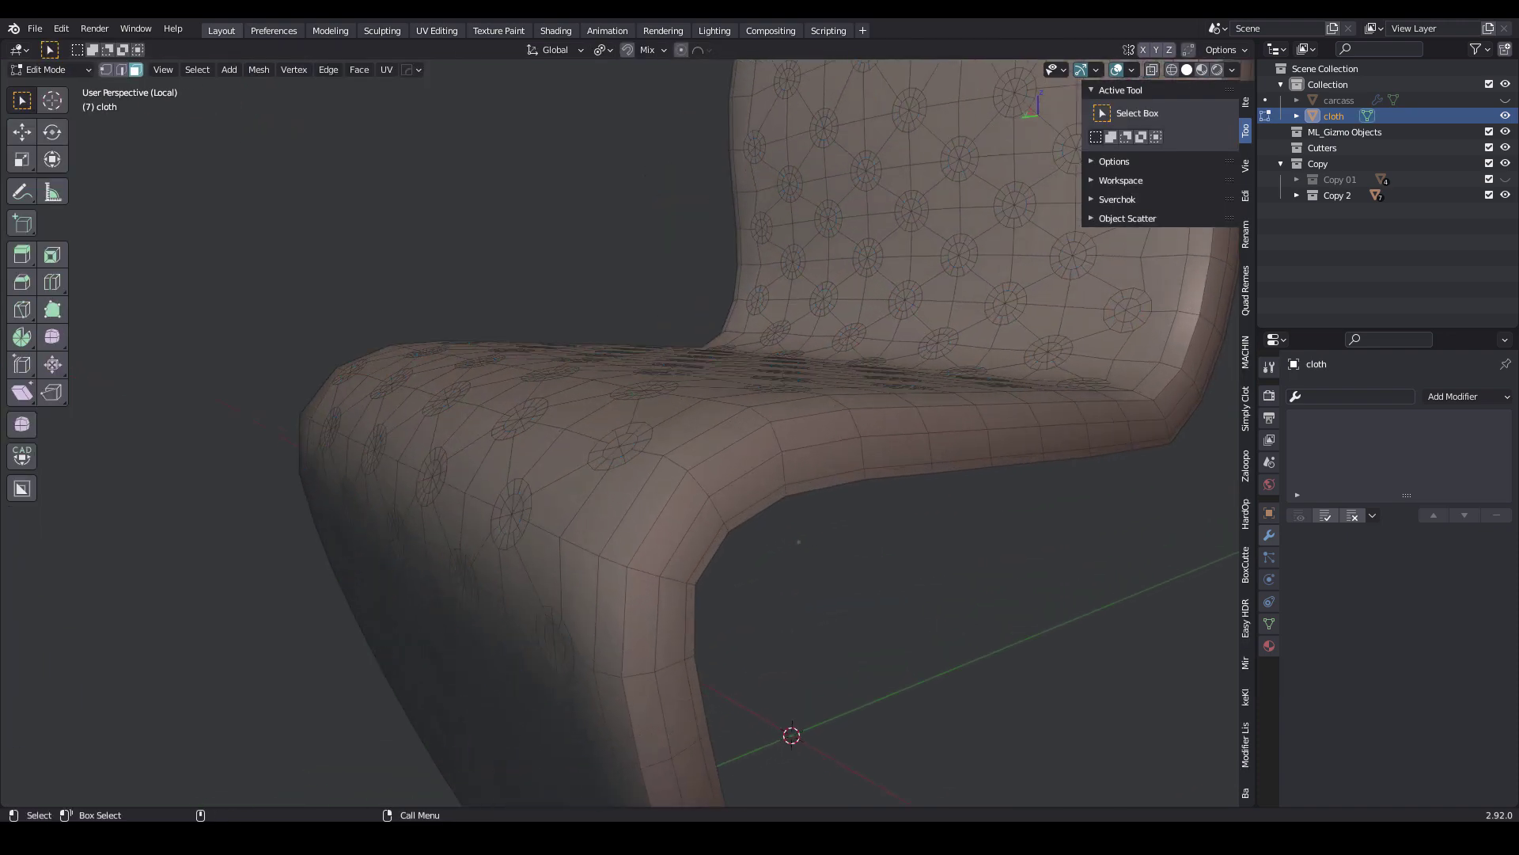
pyautogui.keyDown('alt'); pyautogui.click(710, 556); pyautogui.keyUp('alt')
pyautogui.click(50, 70)
pyautogui.click(54, 123)
pyautogui.click(223, 70)
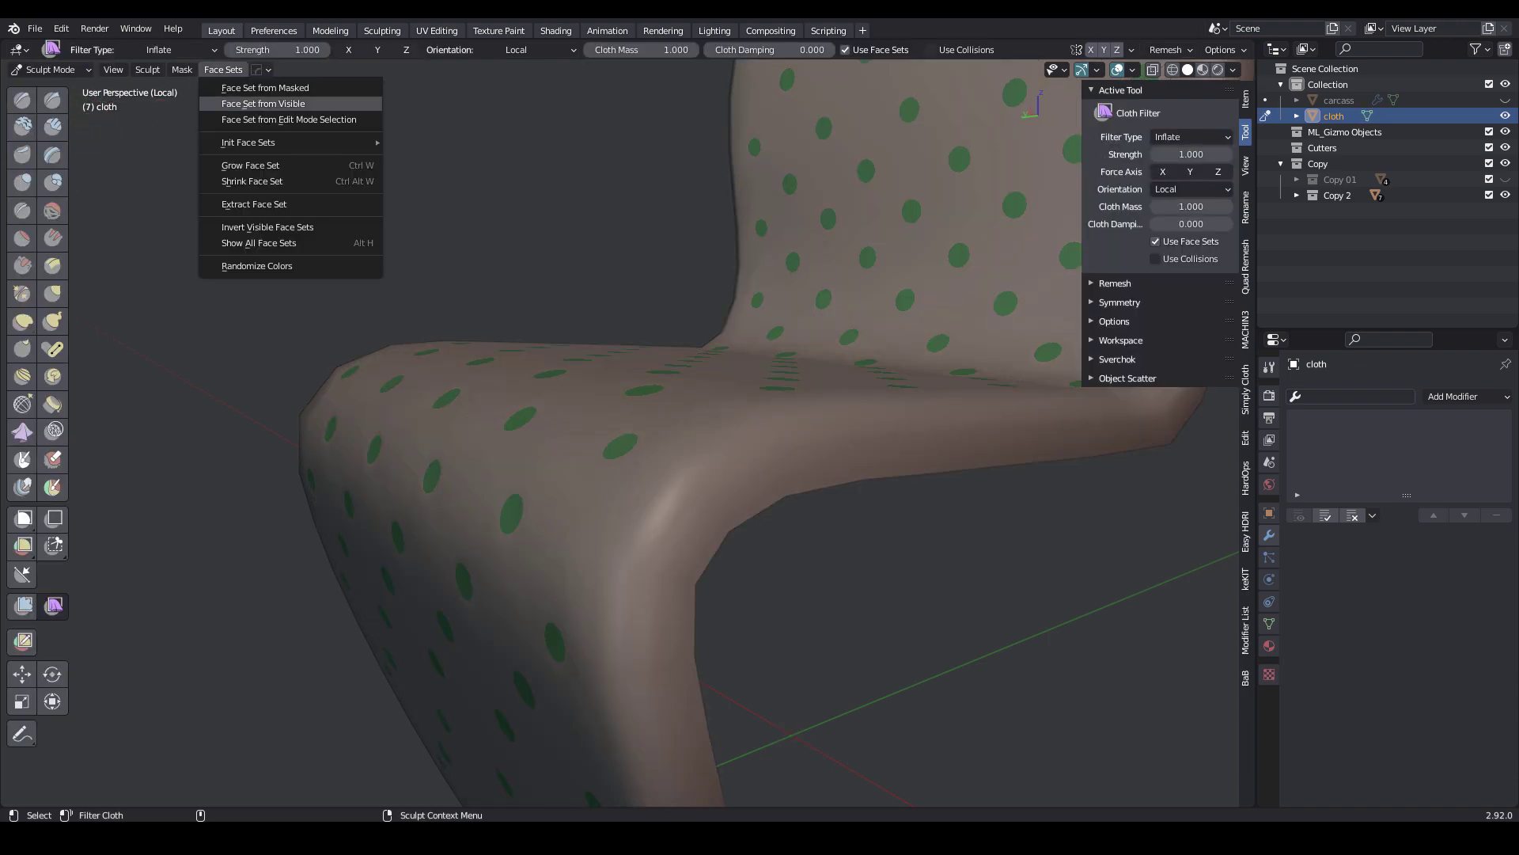
pyautogui.click(262, 118)
# - Select the wider face loop along the side of the rim and create another sculpt face set from it
pyautogui.click(50, 70)
pyautogui.click(47, 105)
pyautogui.keyDown('alt'); pyautogui.click(690, 569); pyautogui.keyUp('alt')
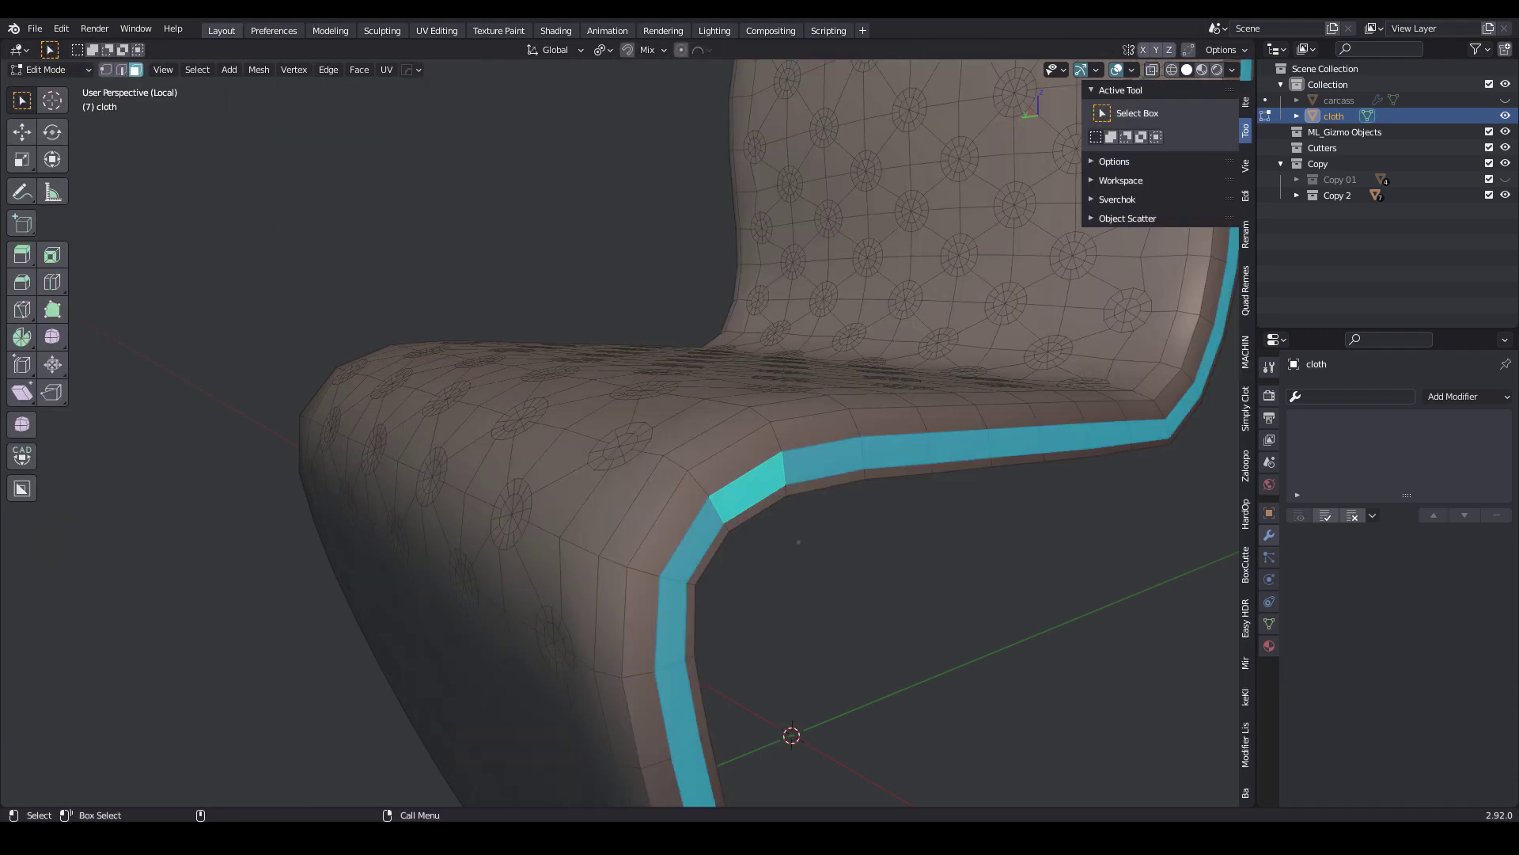
pyautogui.click(50, 70)
pyautogui.click(55, 123)
pyautogui.click(224, 70)
pyautogui.click(249, 119)
# - Add a Subdivision Surface modifier to the cloth object in Object Mode and apply it
pyautogui.keyDown('alt'); pyautogui.moveTo(555, 438); pyautogui.dragTo(597, 432); pyautogui.keyUp('alt')
pyautogui.scroll(-3, 580, 448)
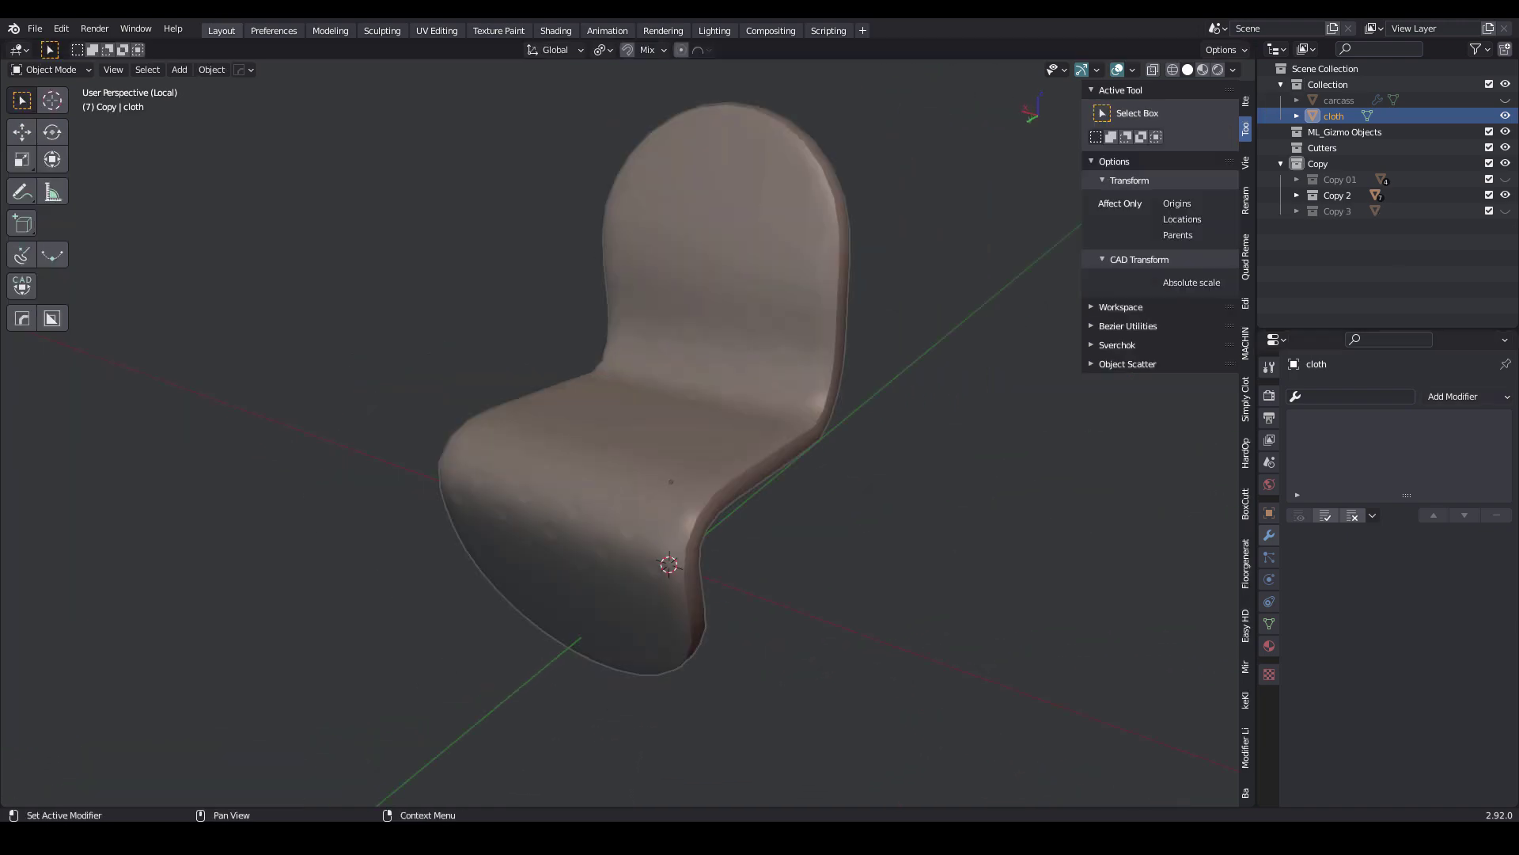
pyautogui.click(1460, 395)
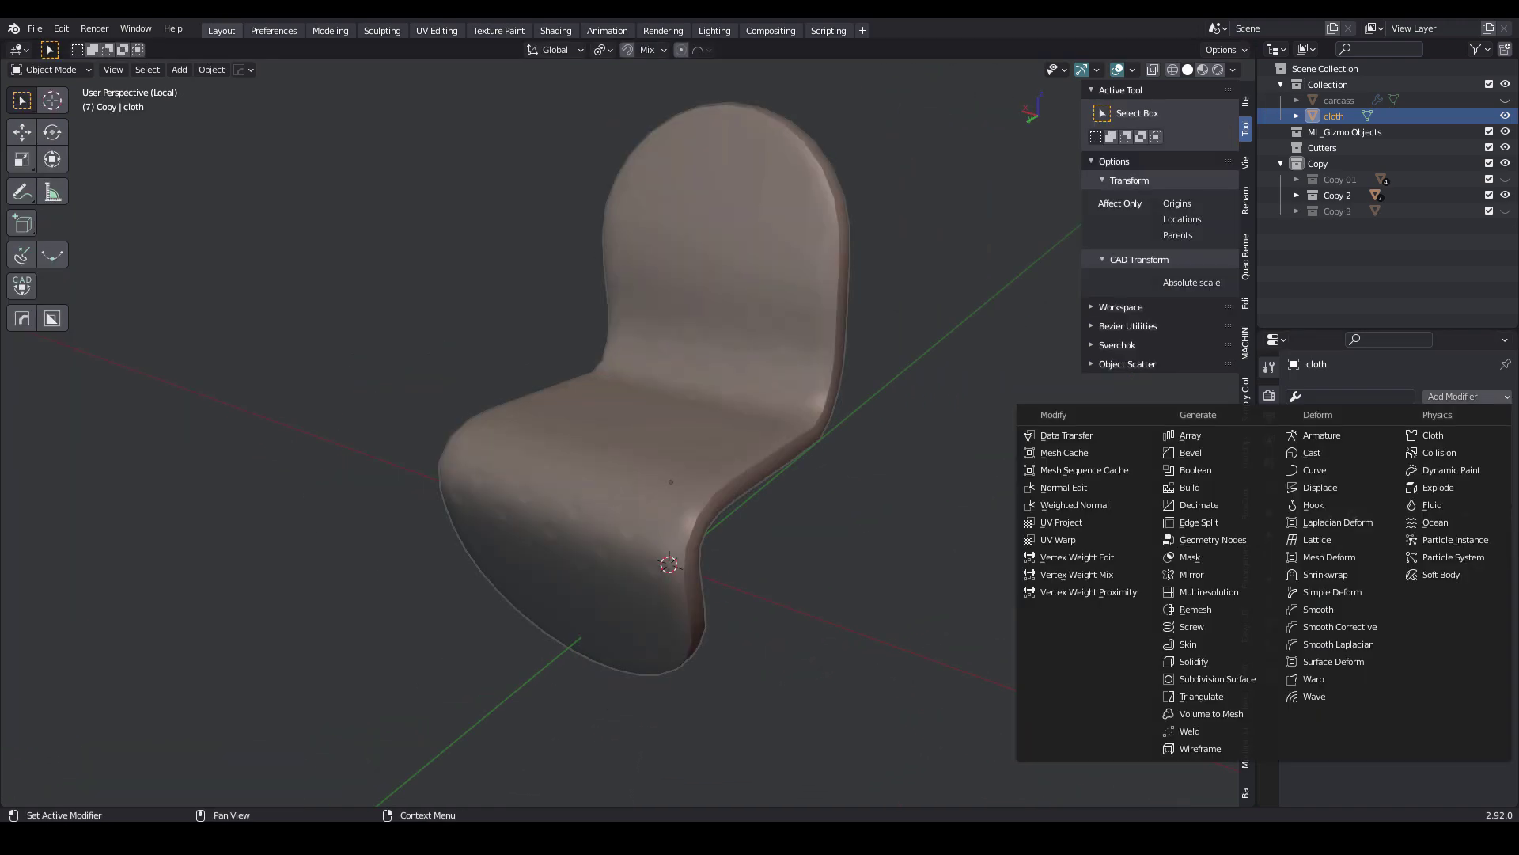
pyautogui.click(1218, 679)
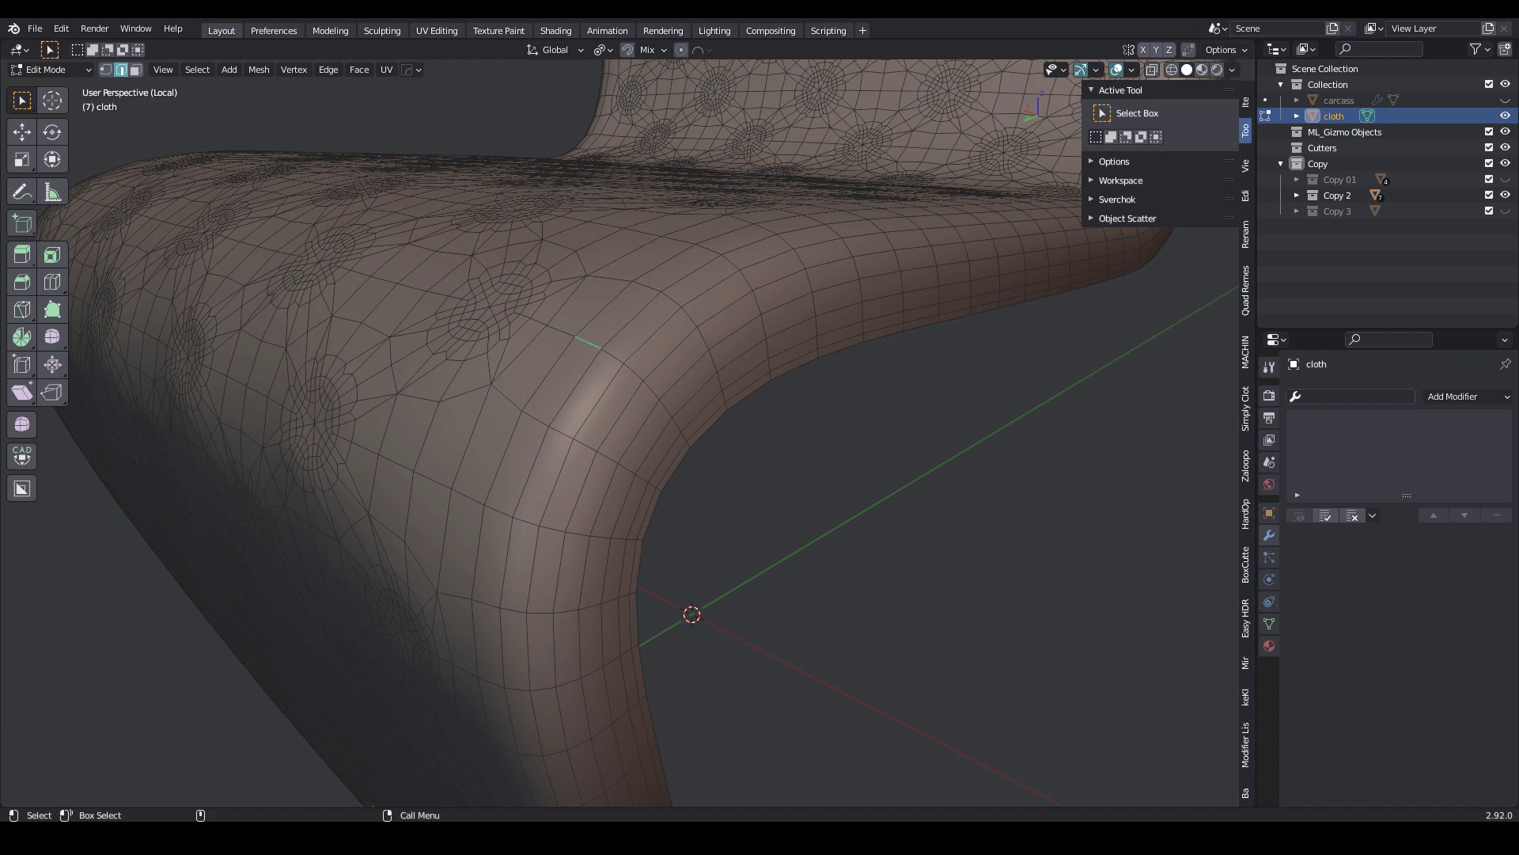
# - Pick the edge path across the cloth's rim and expand it to edge rings running all along the rim
pyautogui.moveTo(625, 380); pyautogui.dragTo(571, 352, button='middle')
pyautogui.keyDown('ctrl'); pyautogui.click(691, 448); pyautogui.keyUp('ctrl')
pyautogui.click(197, 69)
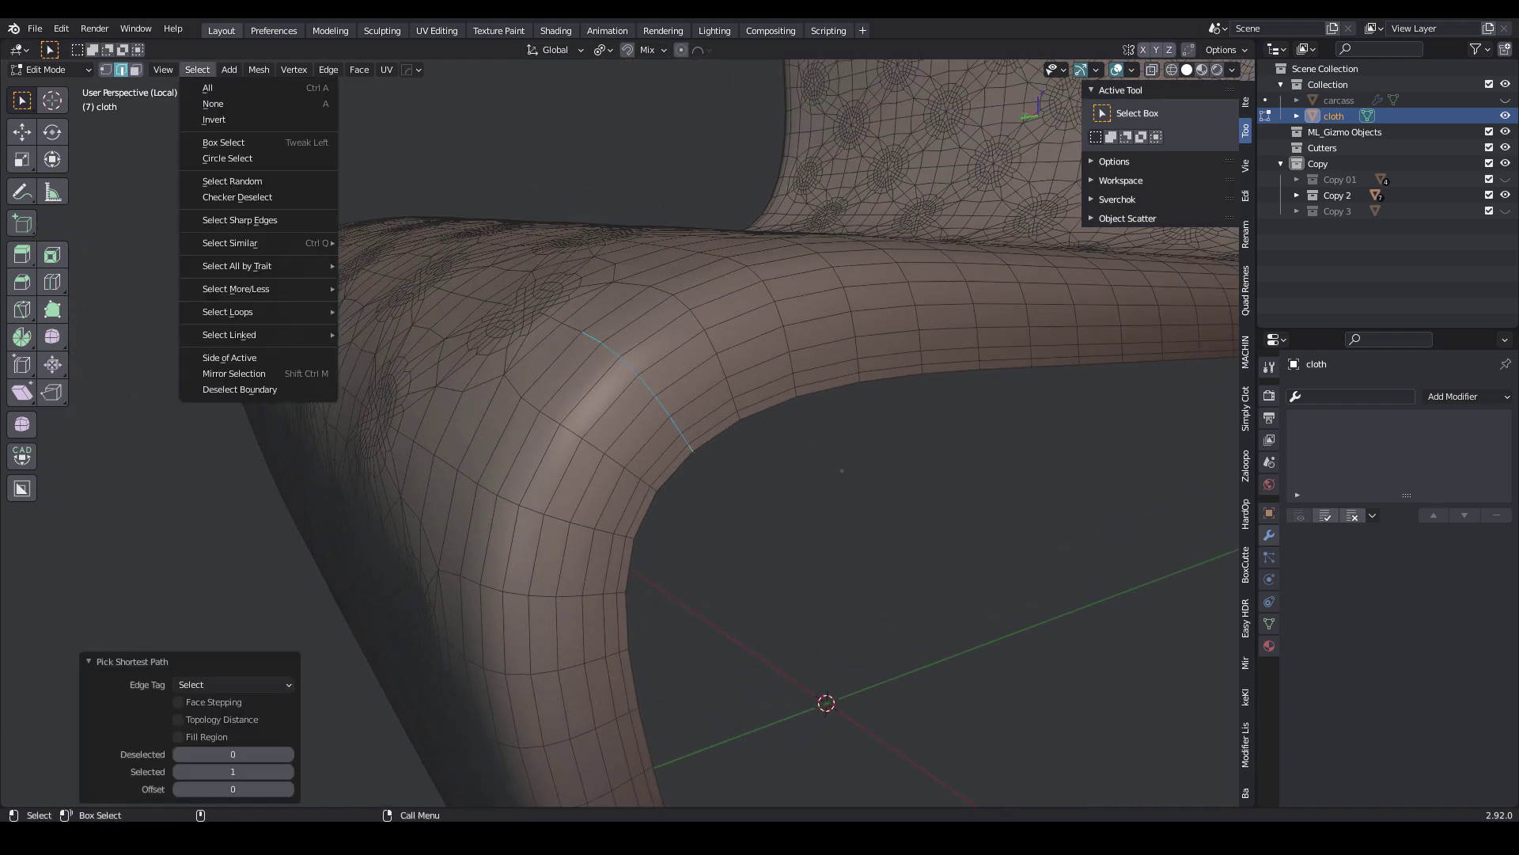
pyautogui.moveTo(237, 312)
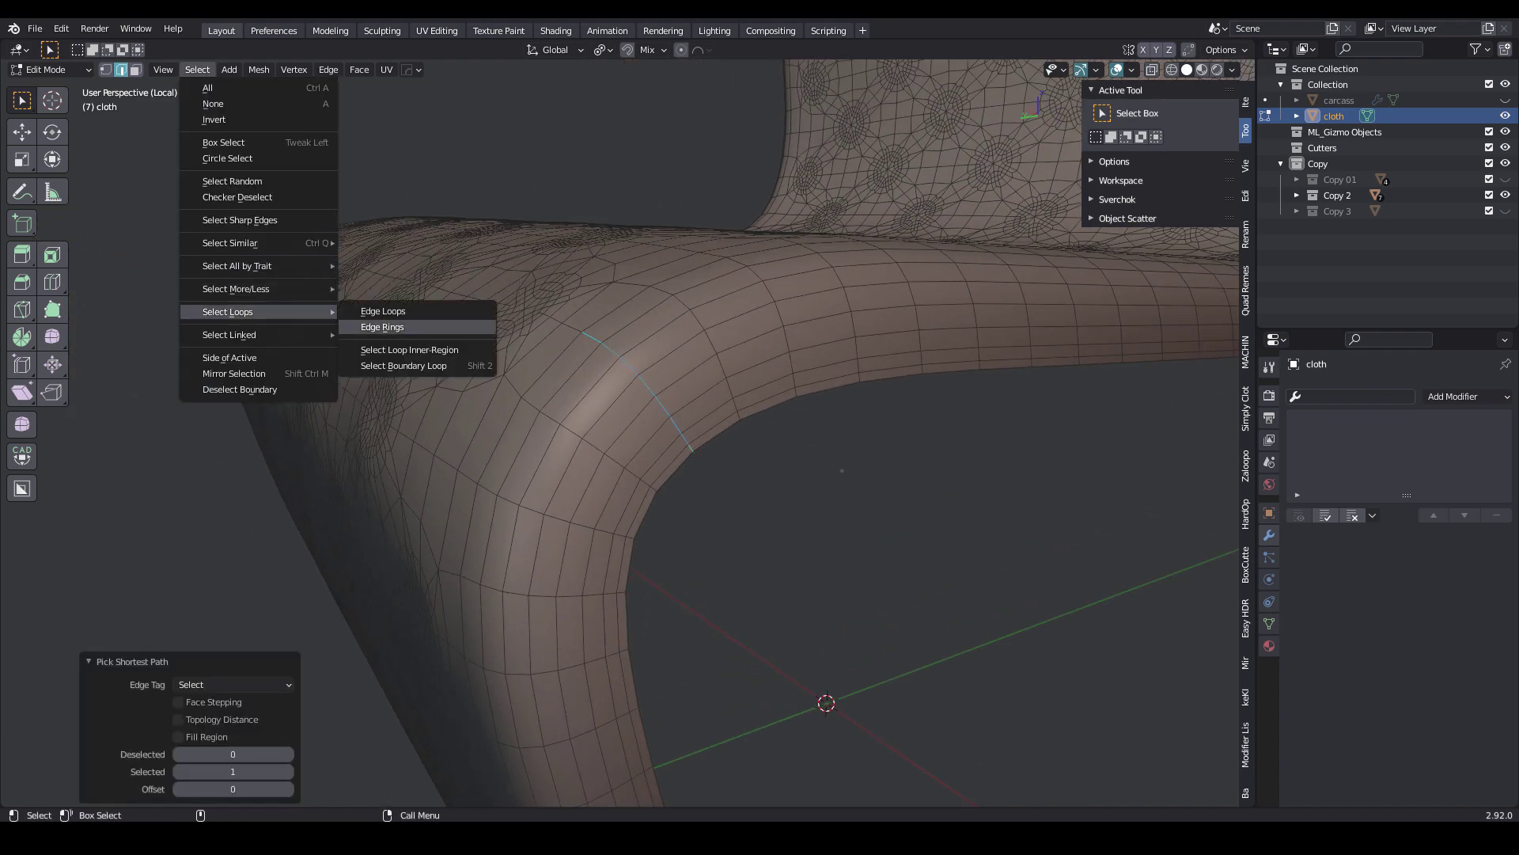
pyautogui.click(383, 327)
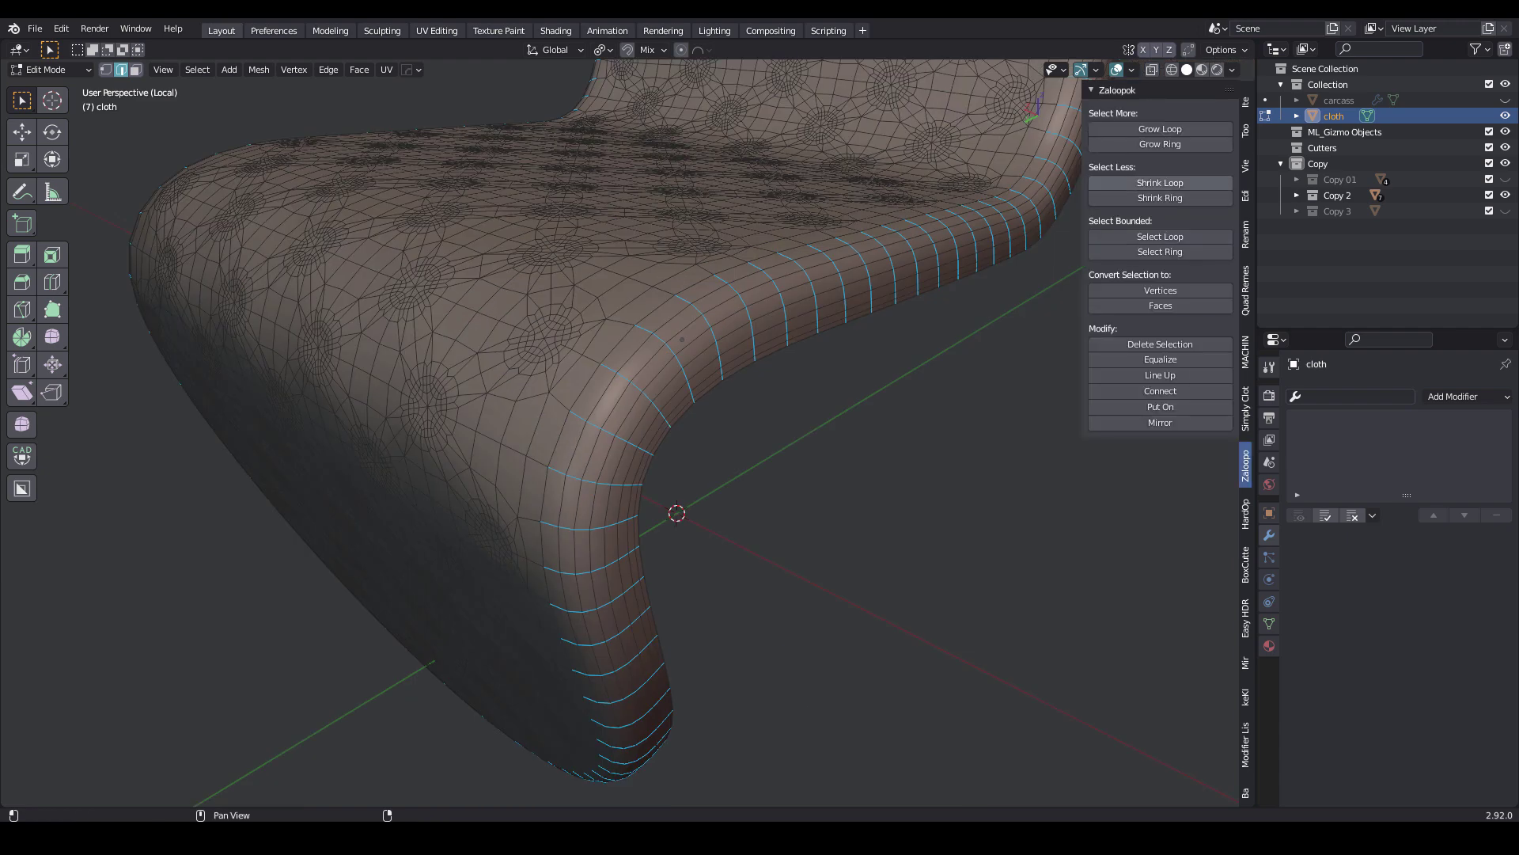
# - Extend the selected cross-rim edges farther onto the cloth with Grow Loop
pyautogui.click(1160, 129)
pyautogui.click(1245, 131)
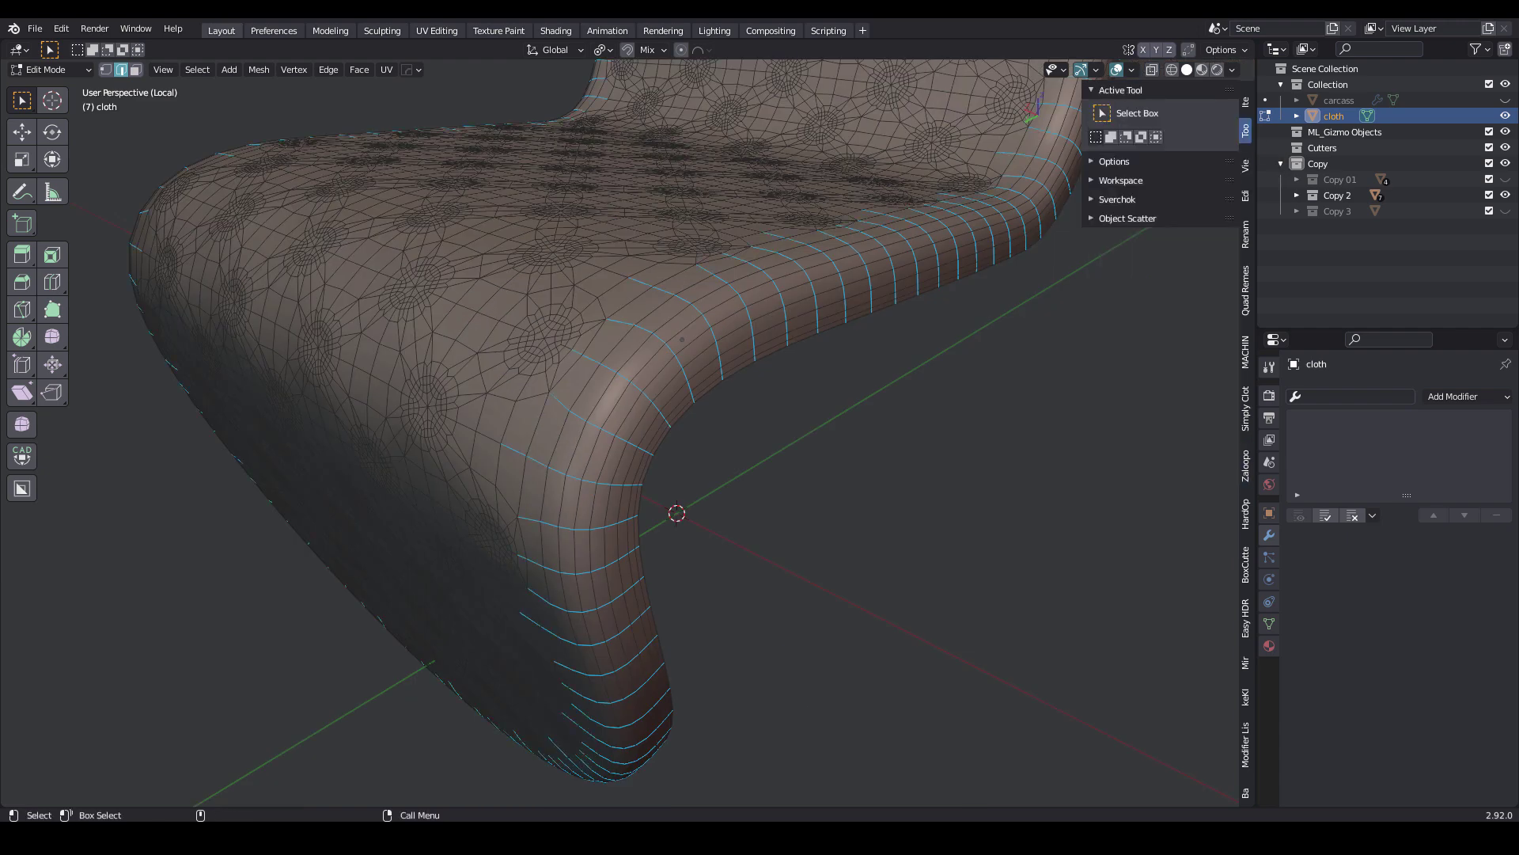
pyautogui.rightClick(688, 373)
pyautogui.click(689, 373)
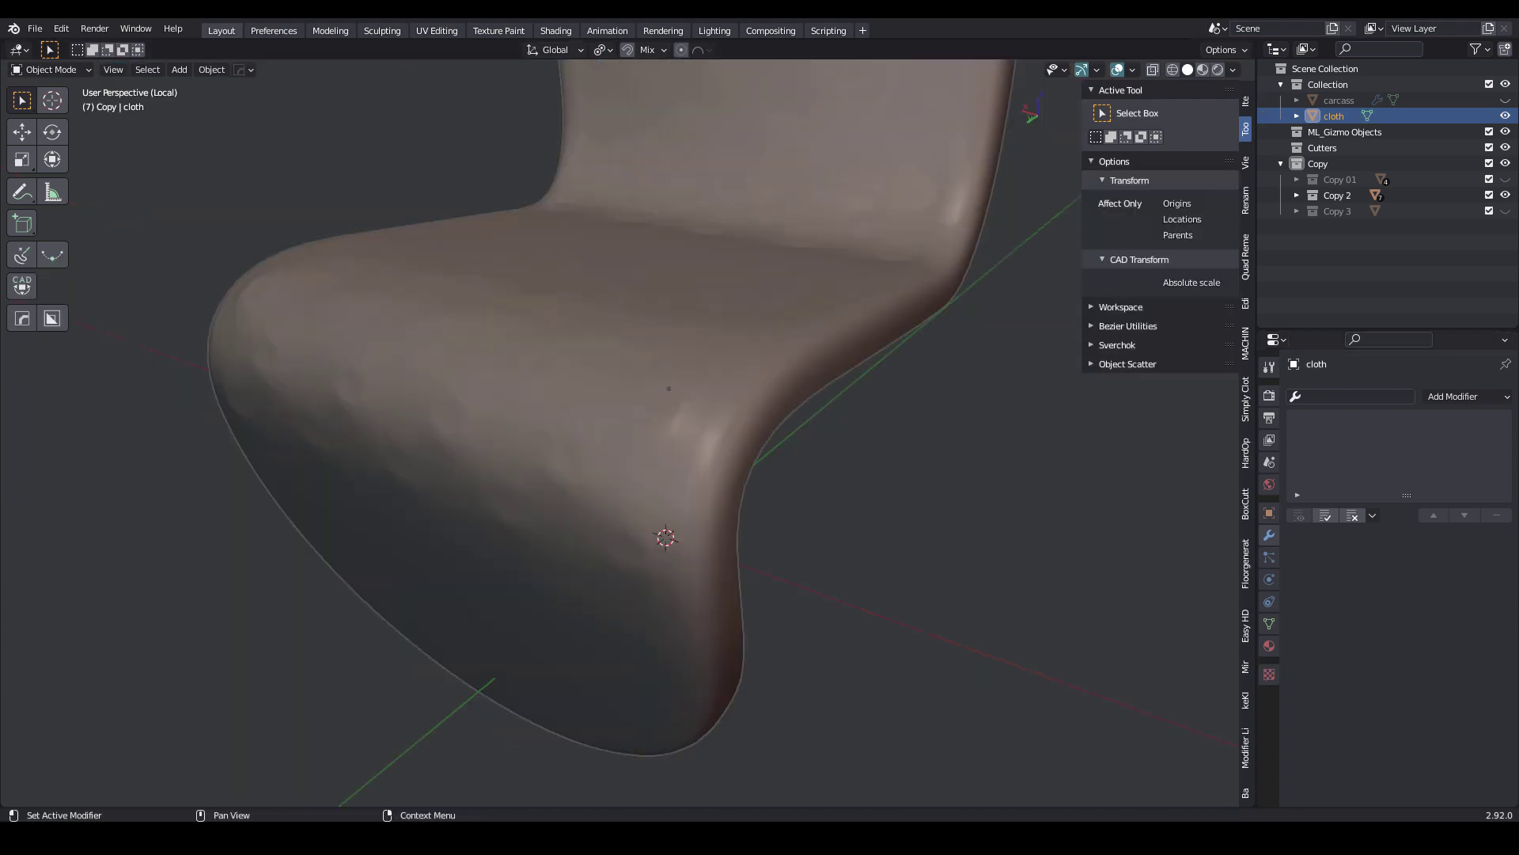
# - Add a Subdivision Surface modifier with viewport level 1 to the cloth and apply it to the reworked rim
pyautogui.click(1453, 395)
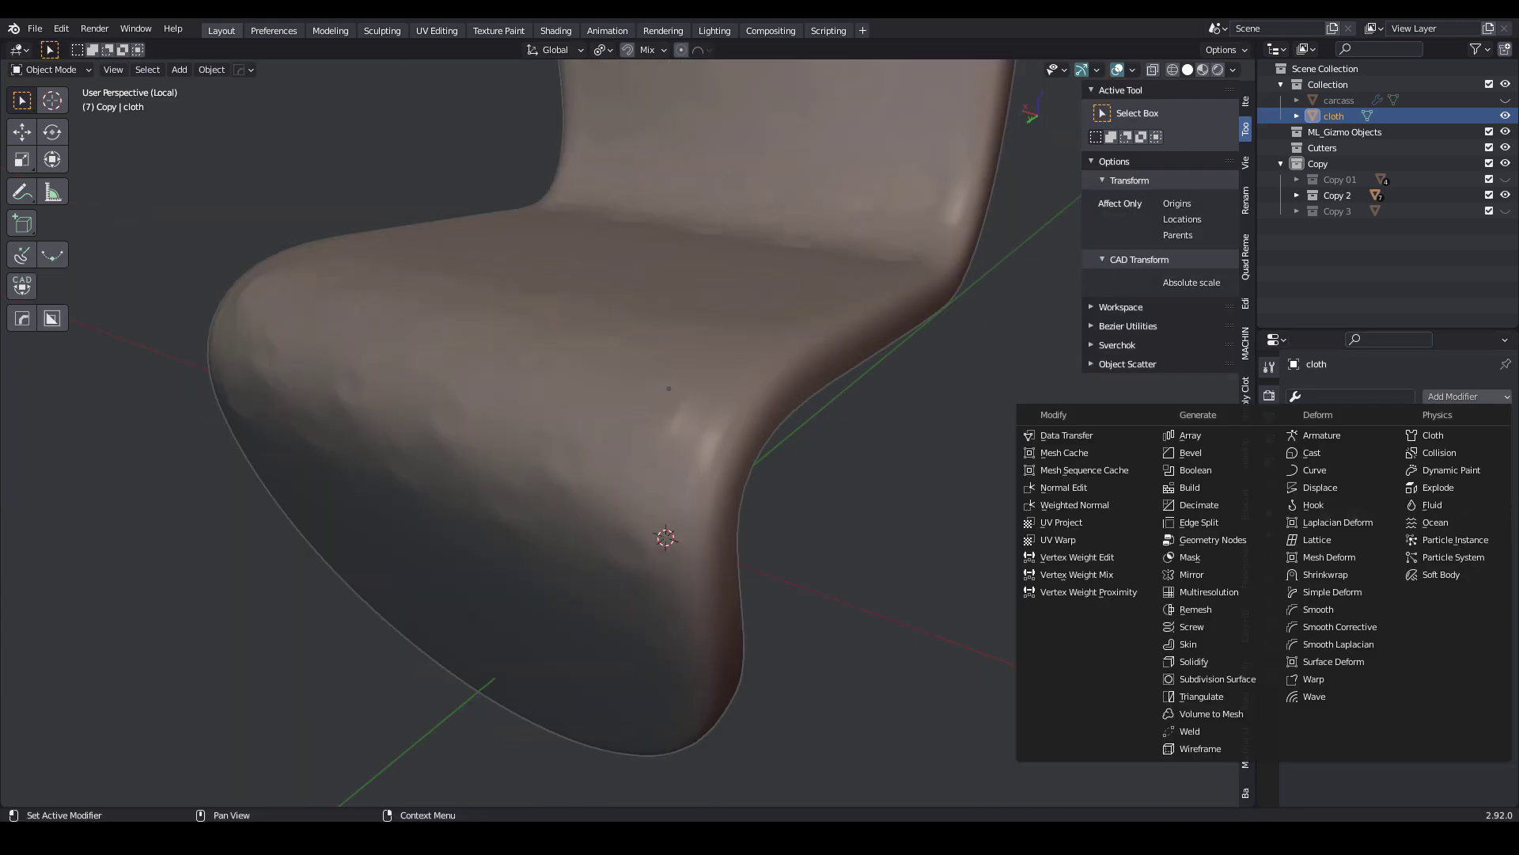
pyautogui.click(1211, 679)
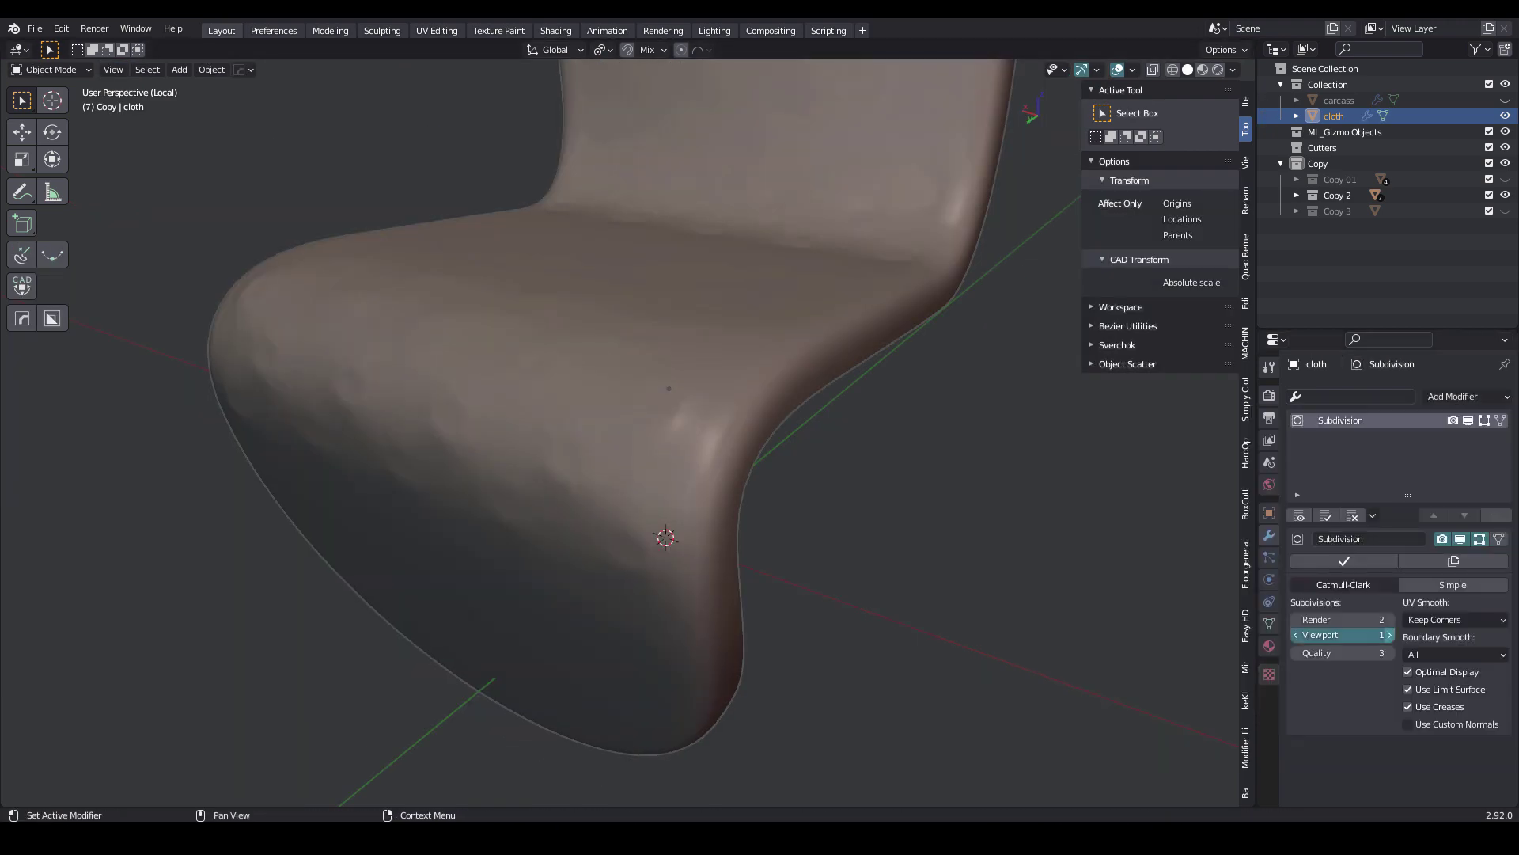
pyautogui.click(1344, 560)
# - Switch the cloth to Sculpt Mode and set the Cloth Filter to Inflate with Use Face Sets enabled
pyautogui.click(47, 70)
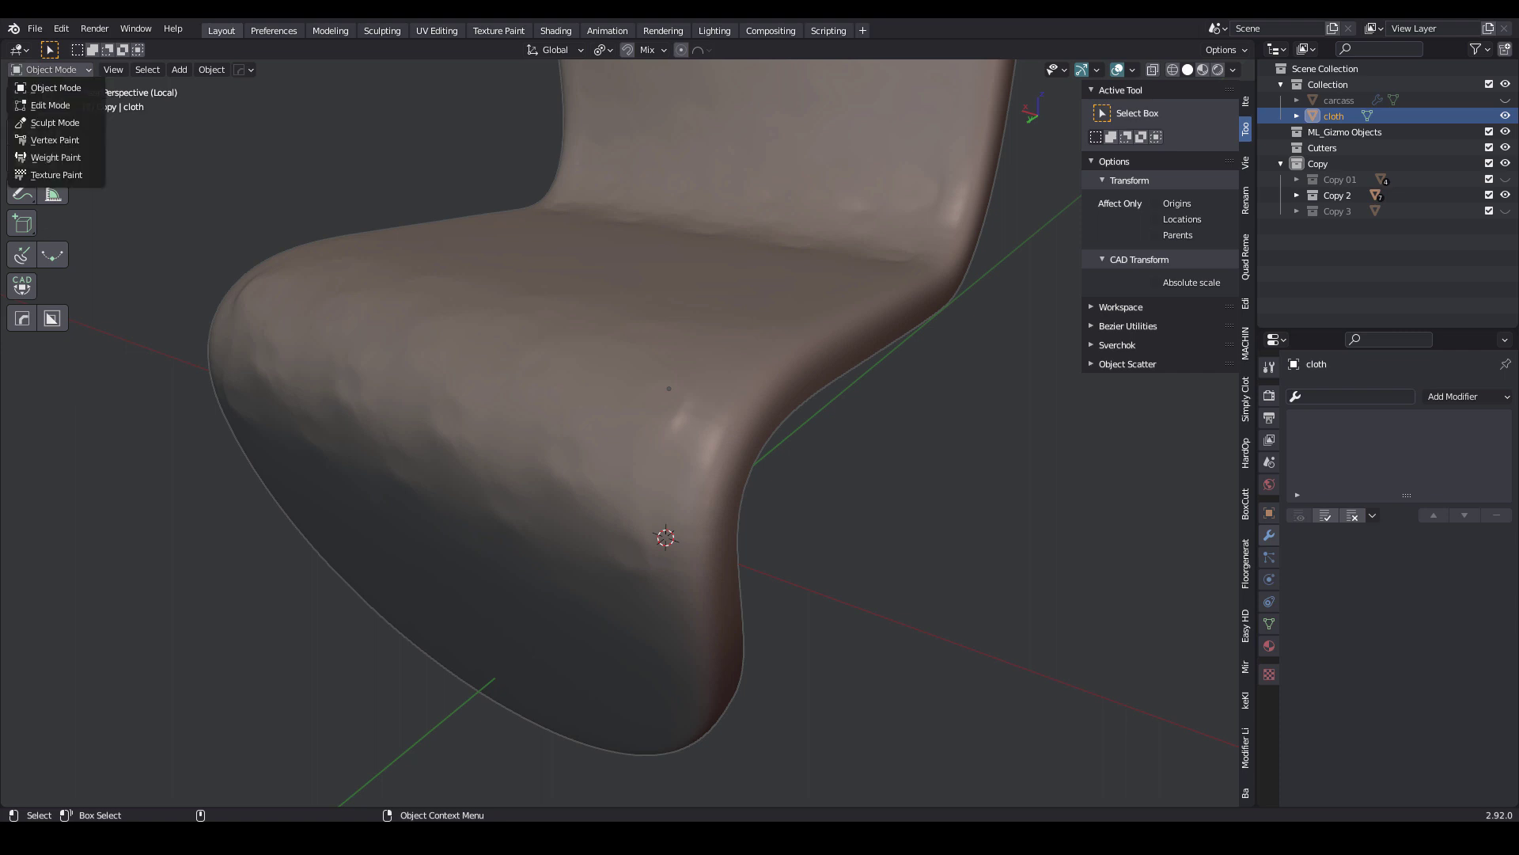
pyautogui.click(48, 122)
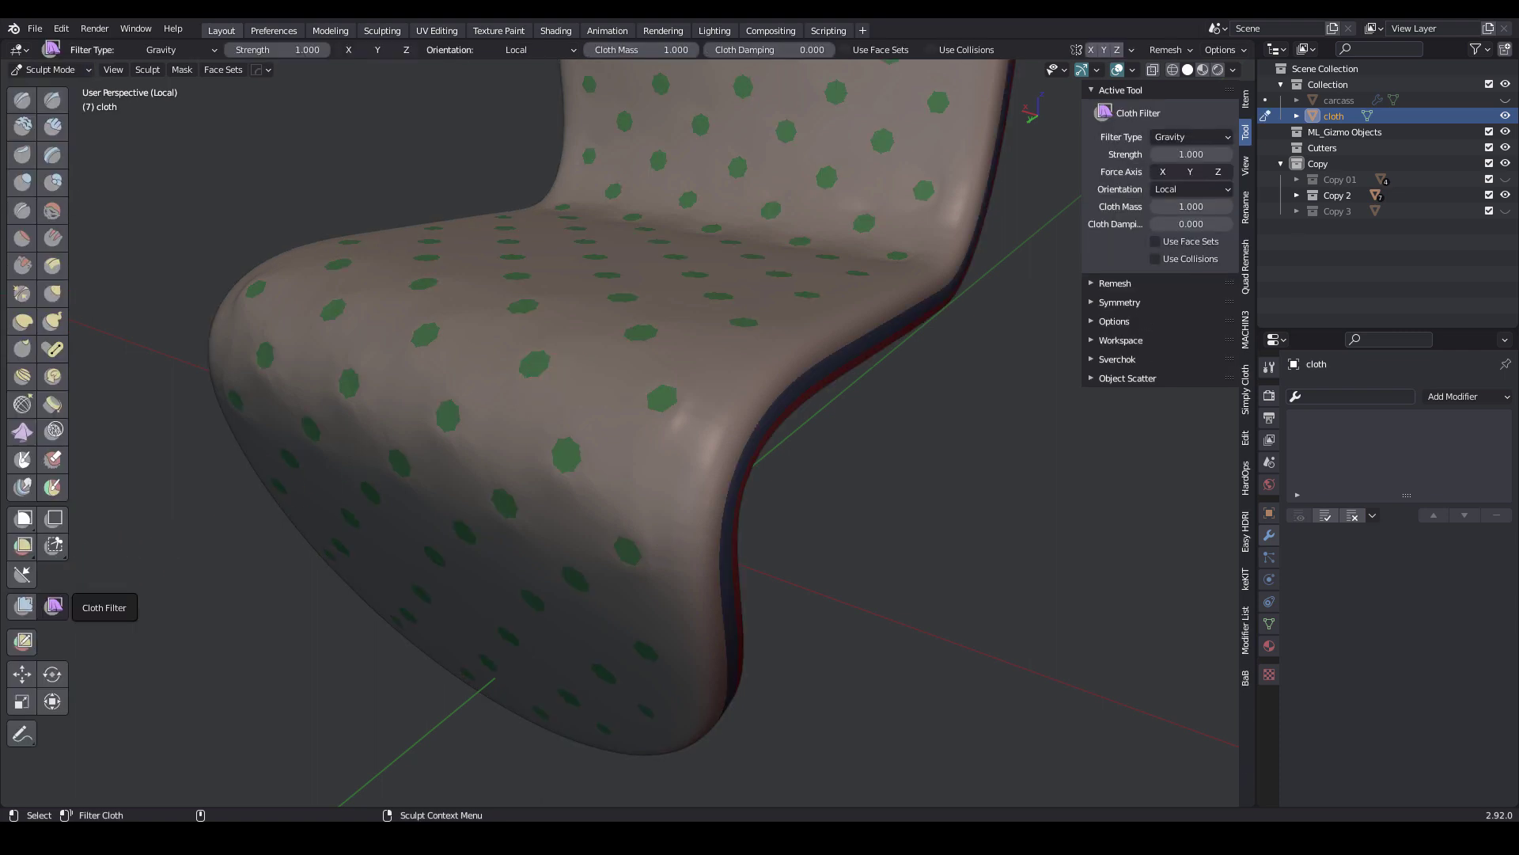
pyautogui.click(1191, 136)
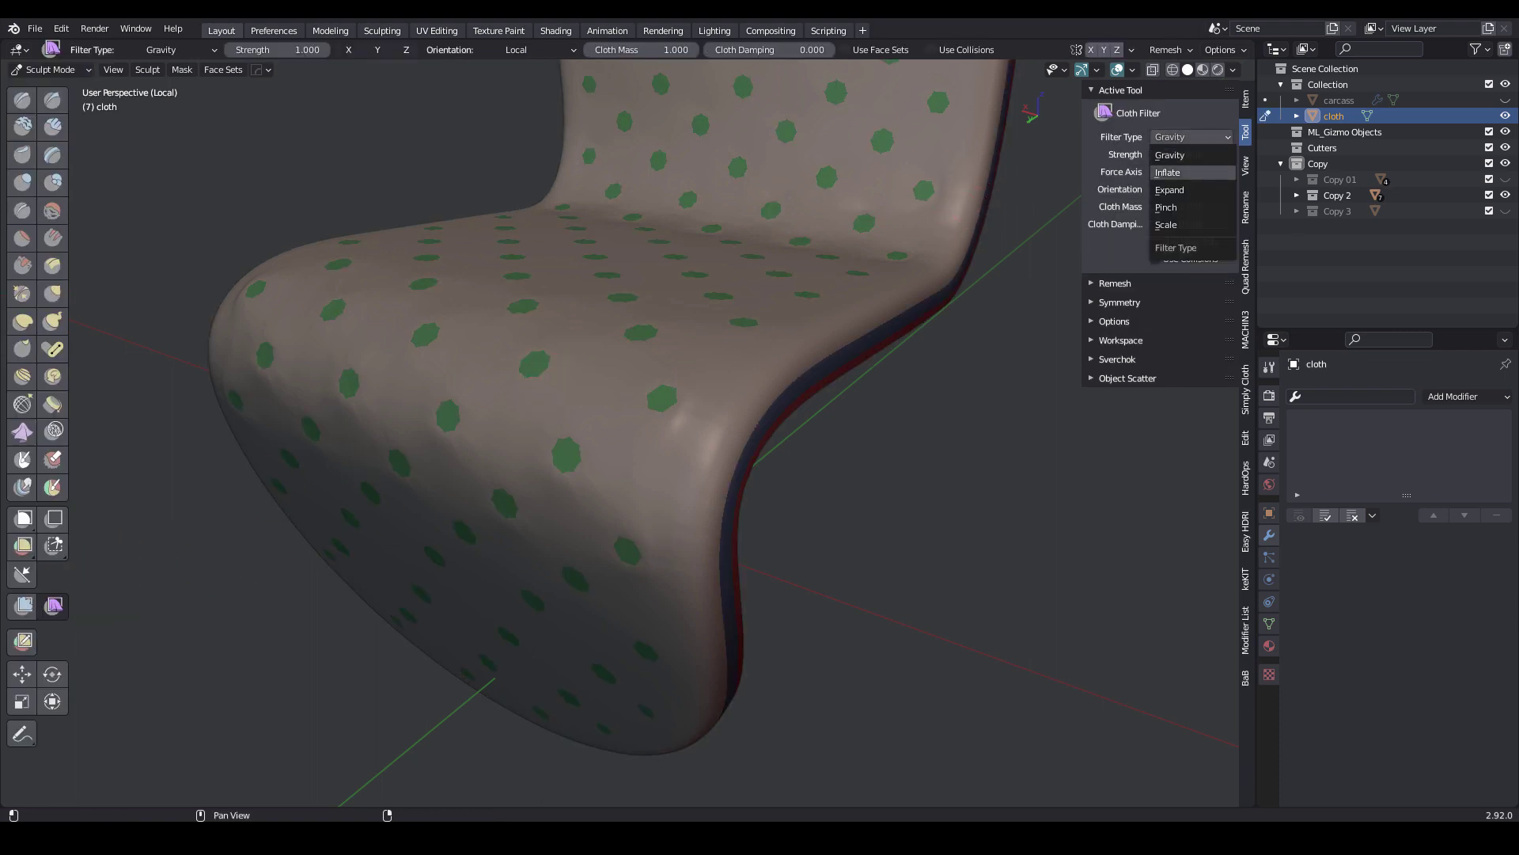
pyautogui.click(1168, 173)
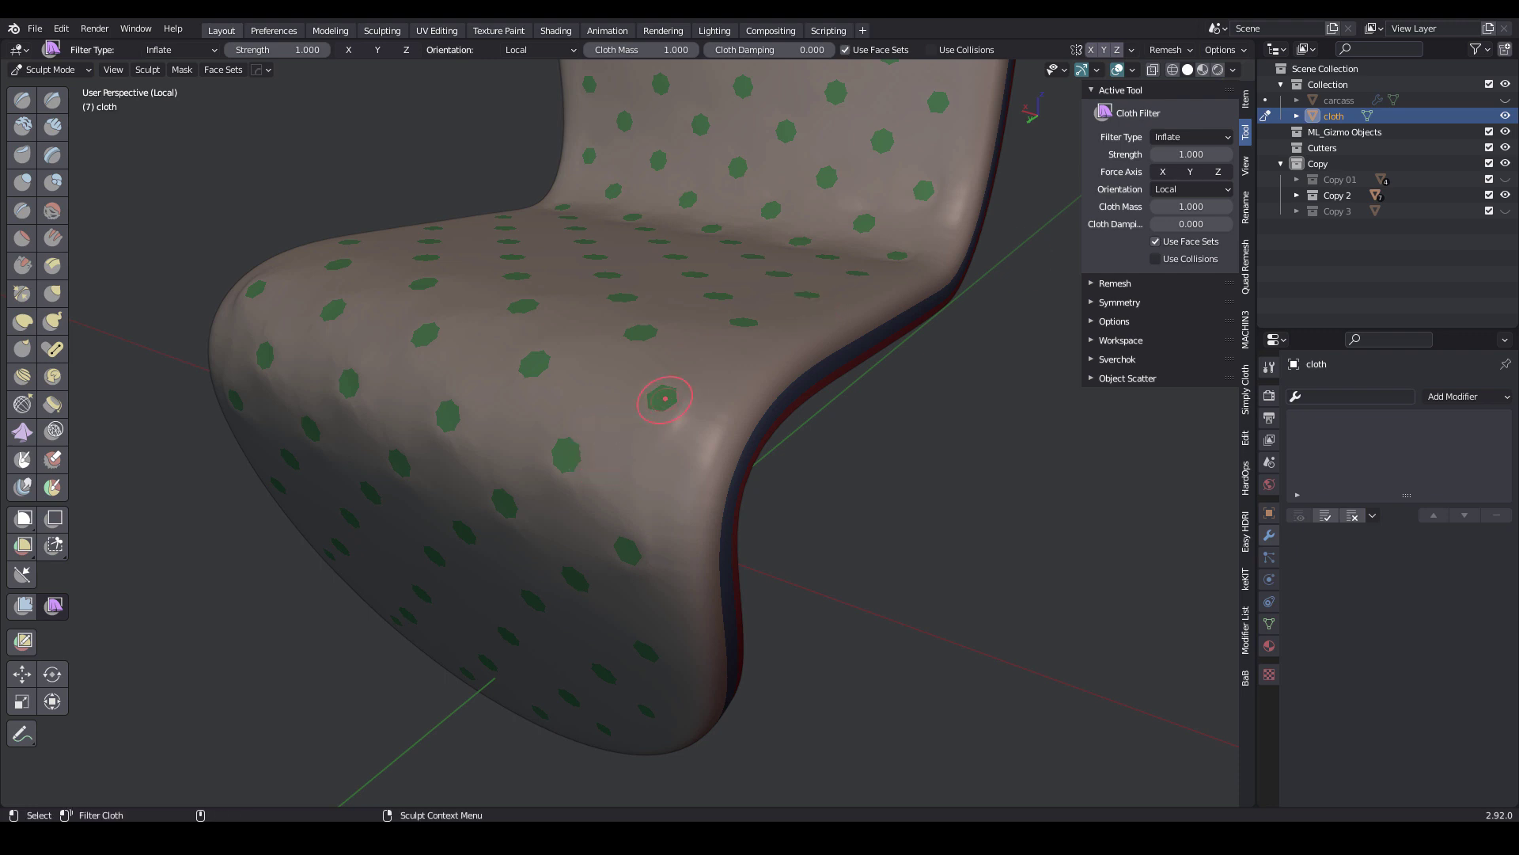
# - Shrink the green circular face set several times so the button patches become smaller
pyautogui.hotkey('ctrl', 'alt', 'w')
pyautogui.hotkey('ctrl', 'alt', 'w')
pyautogui.hotkey('ctrl', 'alt', 'w')
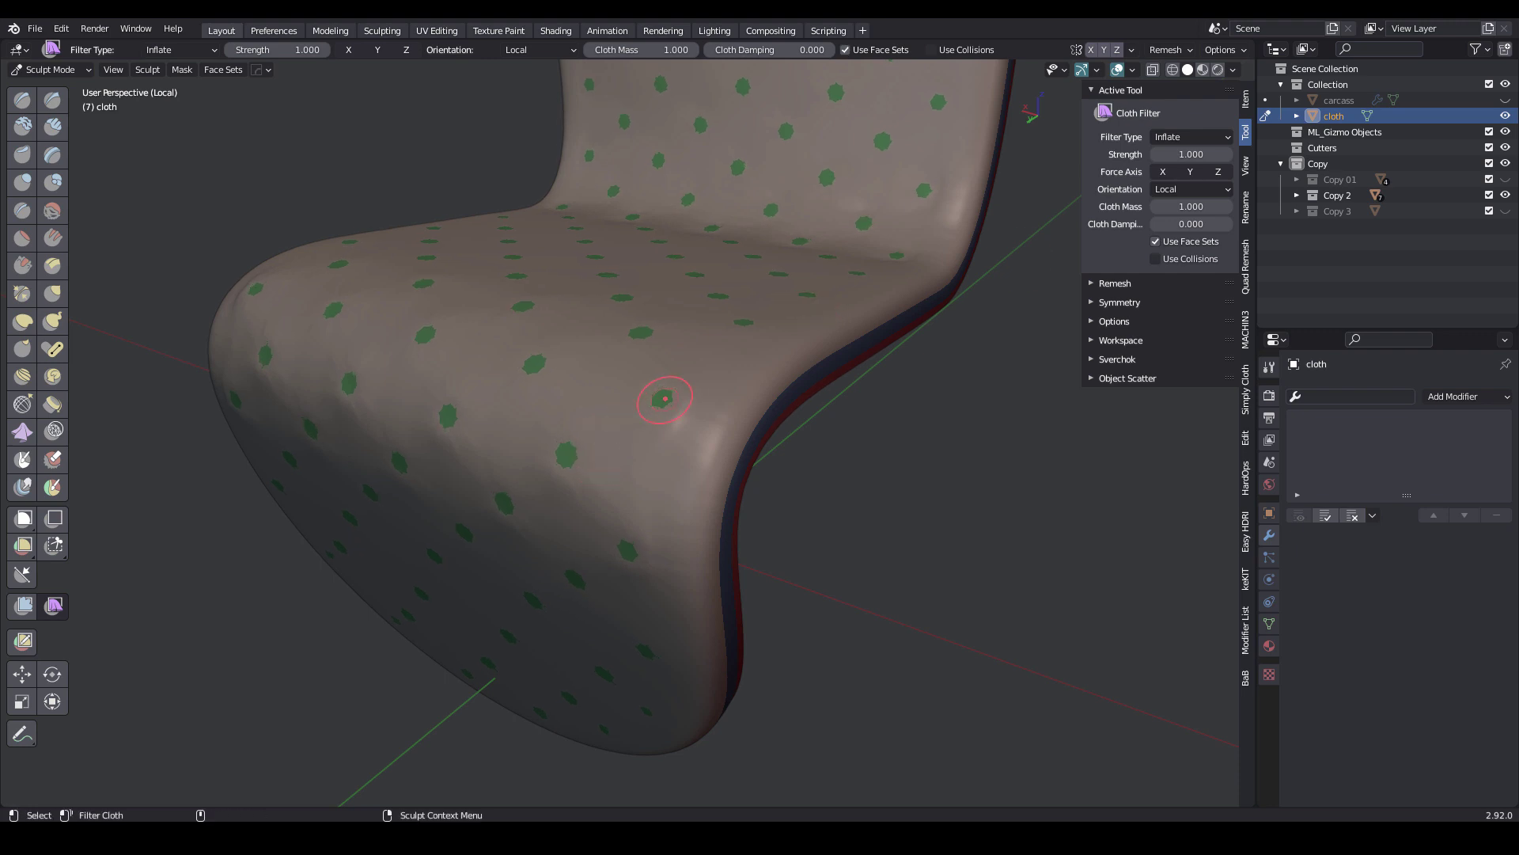
pyautogui.hotkey('ctrl', 'alt', 'w')
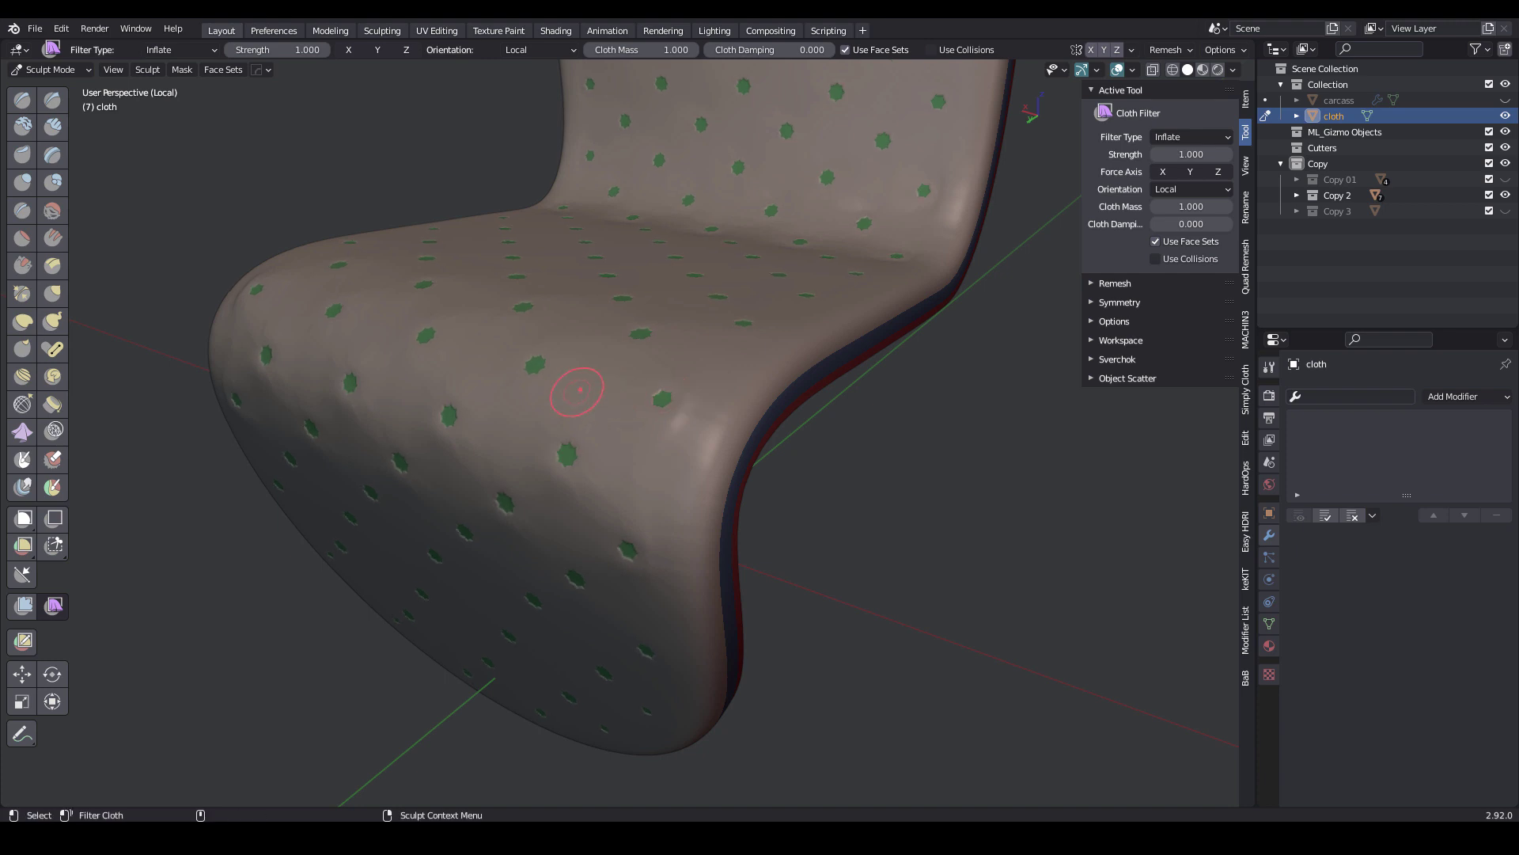
# - Puff up the main cloth face set around the green button patches with the Inflate Cloth Filter at strength 1.000
pyautogui.moveTo(580, 389); pyautogui.dragTo(284, 385)
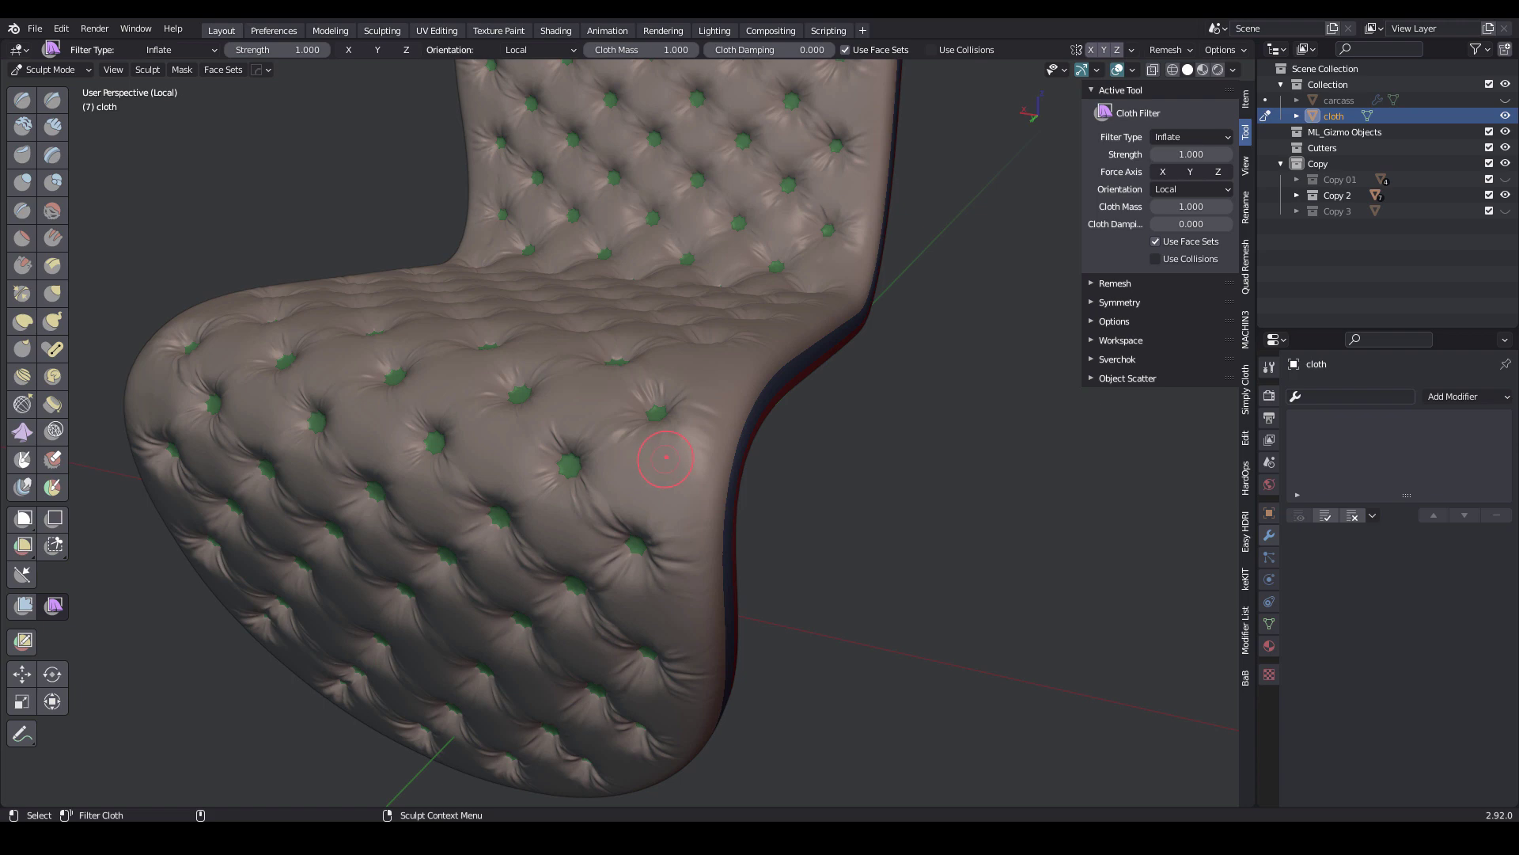
pyautogui.moveTo(739, 458); pyautogui.dragTo(750, 459)
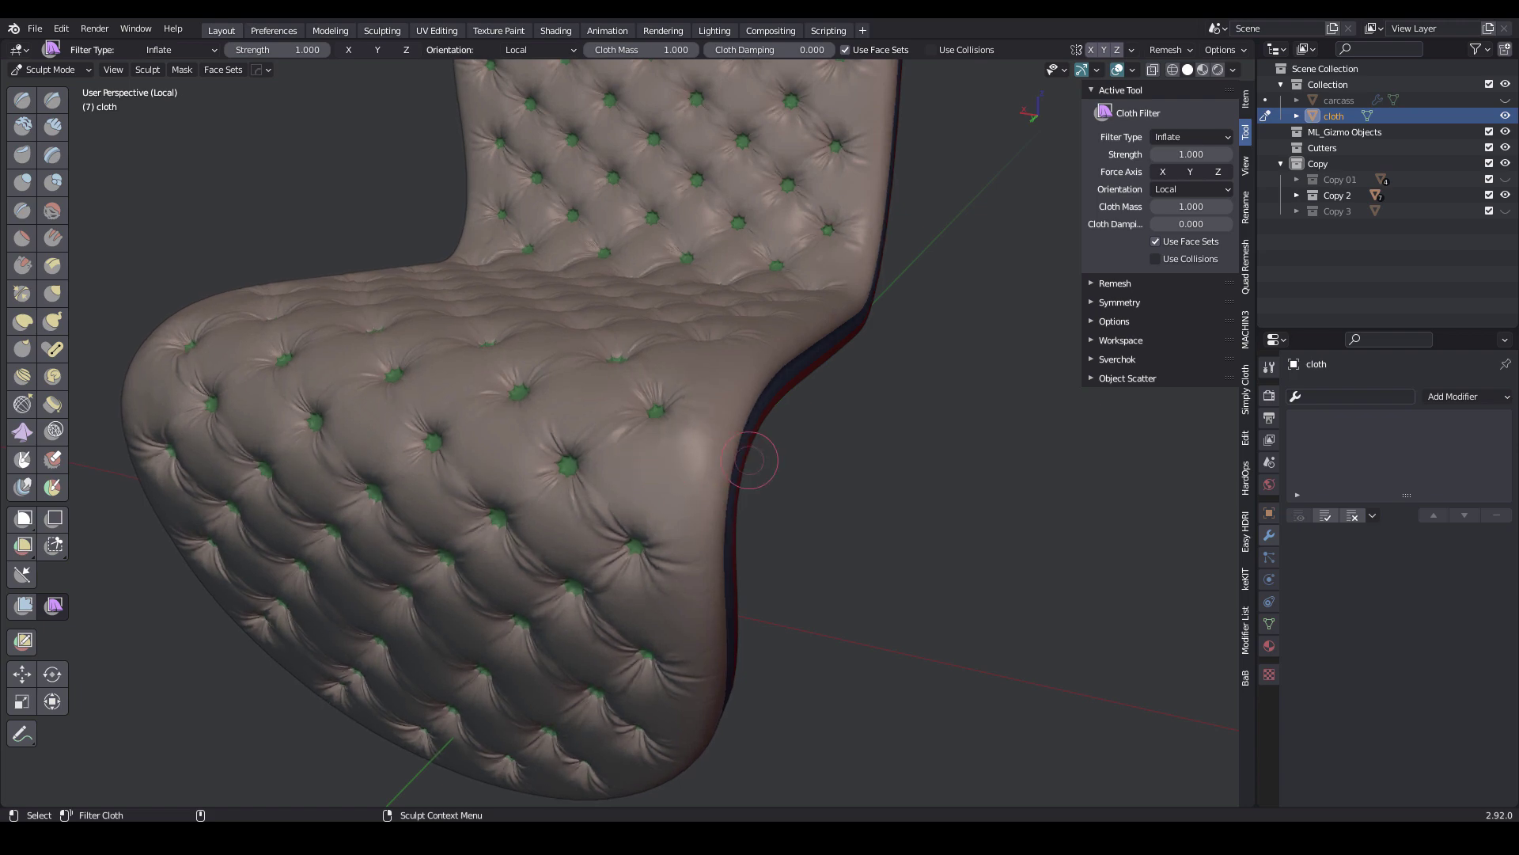
pyautogui.moveTo(736, 441); pyautogui.dragTo(661, 413, button='middle')
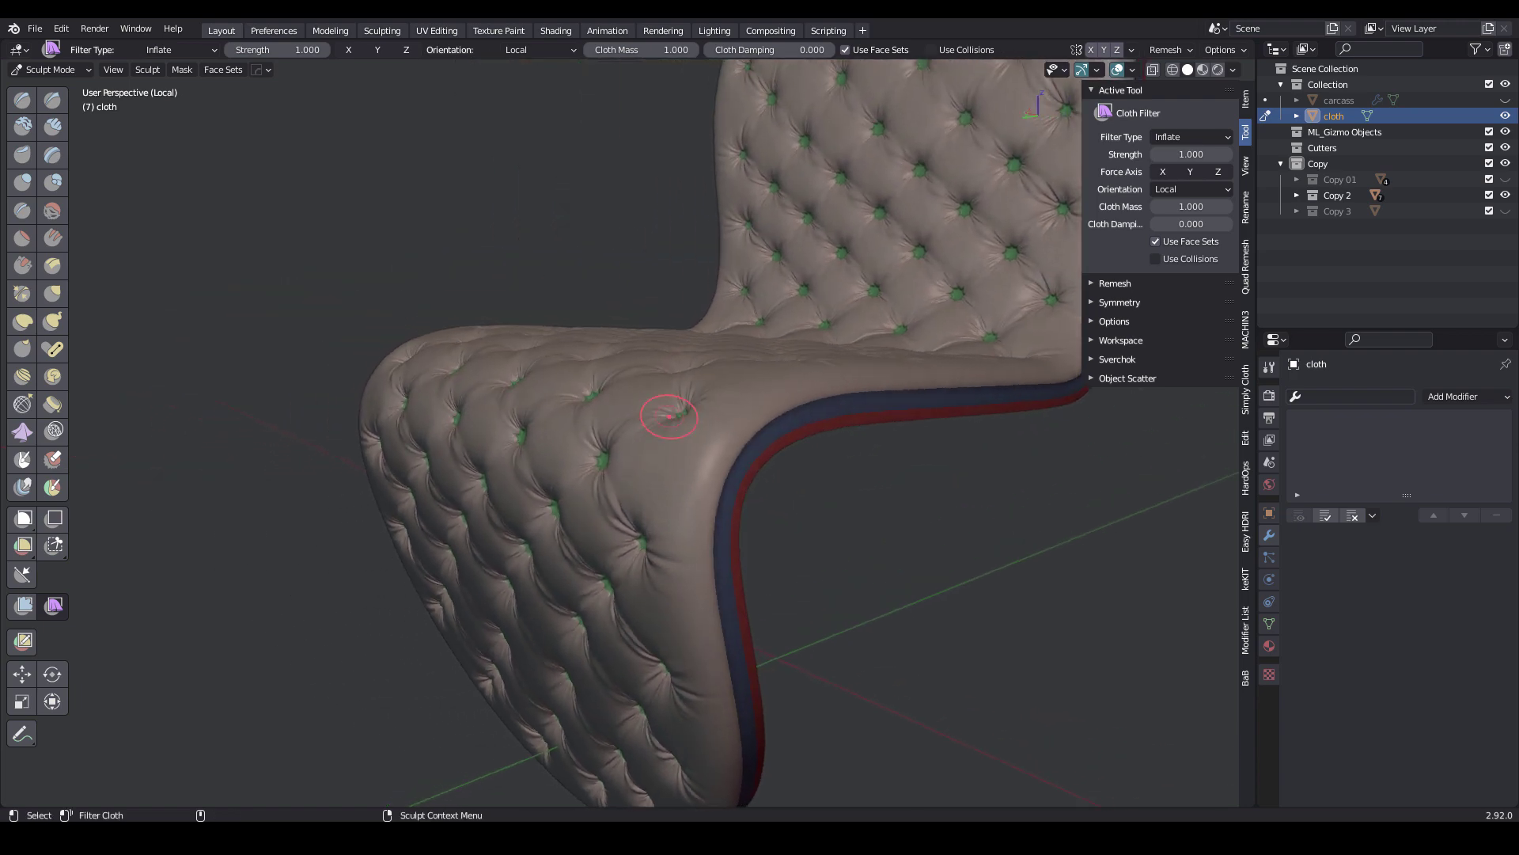
# - Isolate the red rear-rim face set, fill it with a mask, restore the hidden cloth, and smooth the mask
pyautogui.press('h')
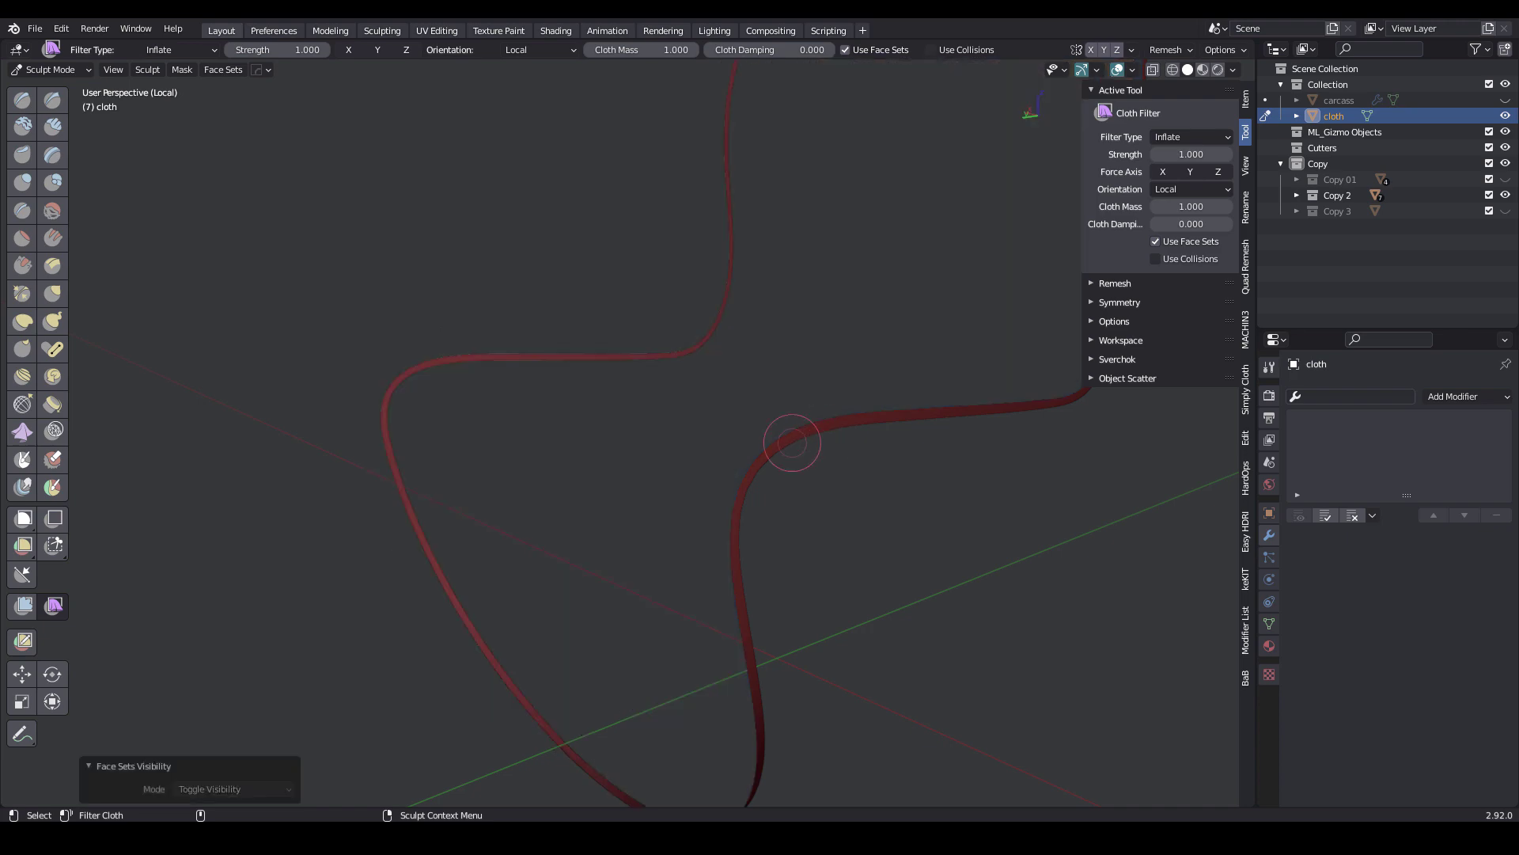
pyautogui.click(182, 70)
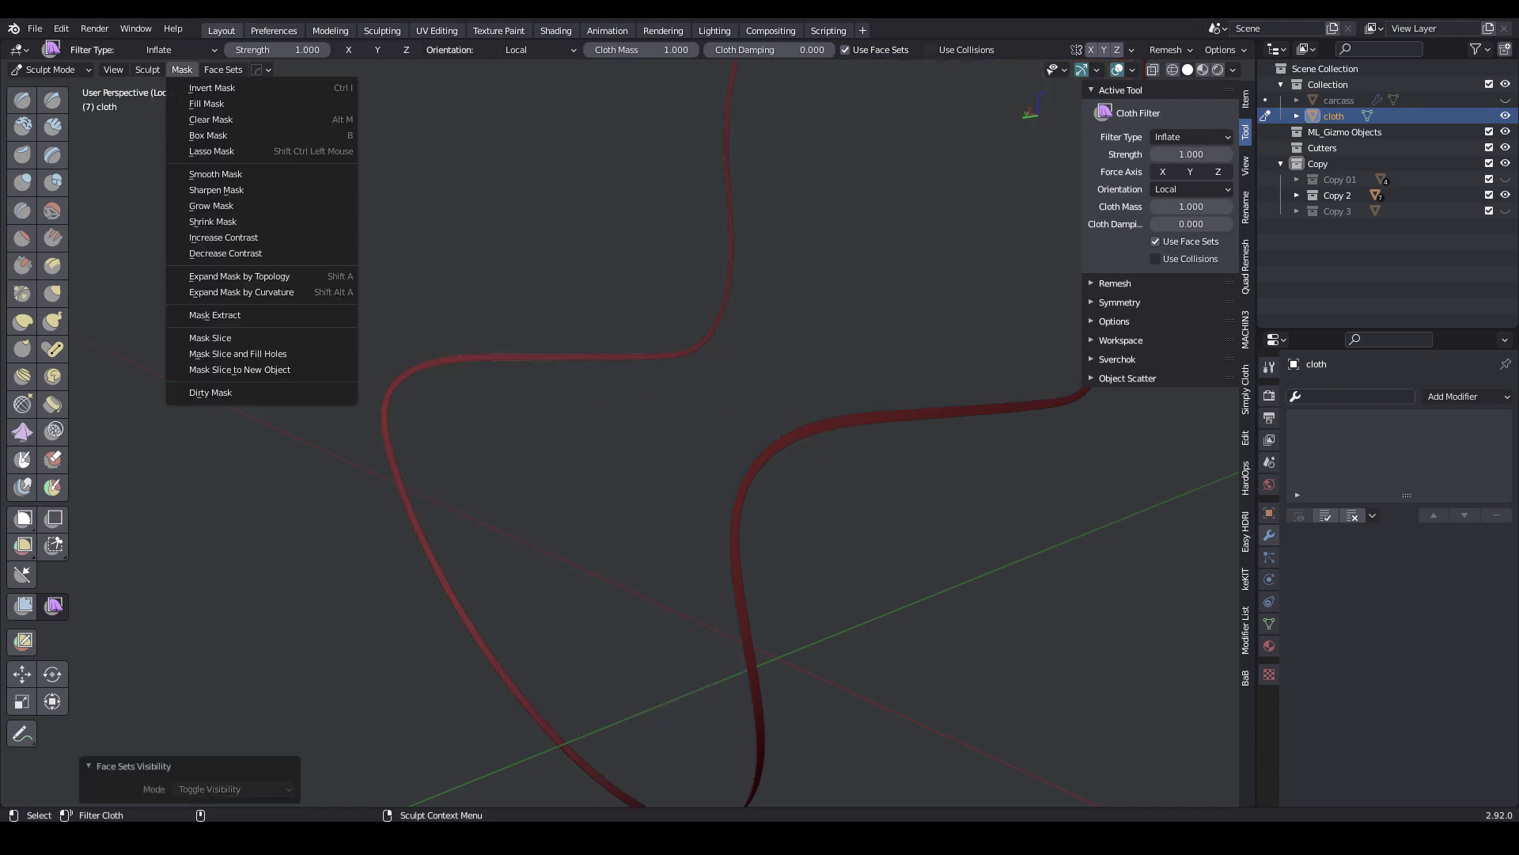
pyautogui.click(245, 103)
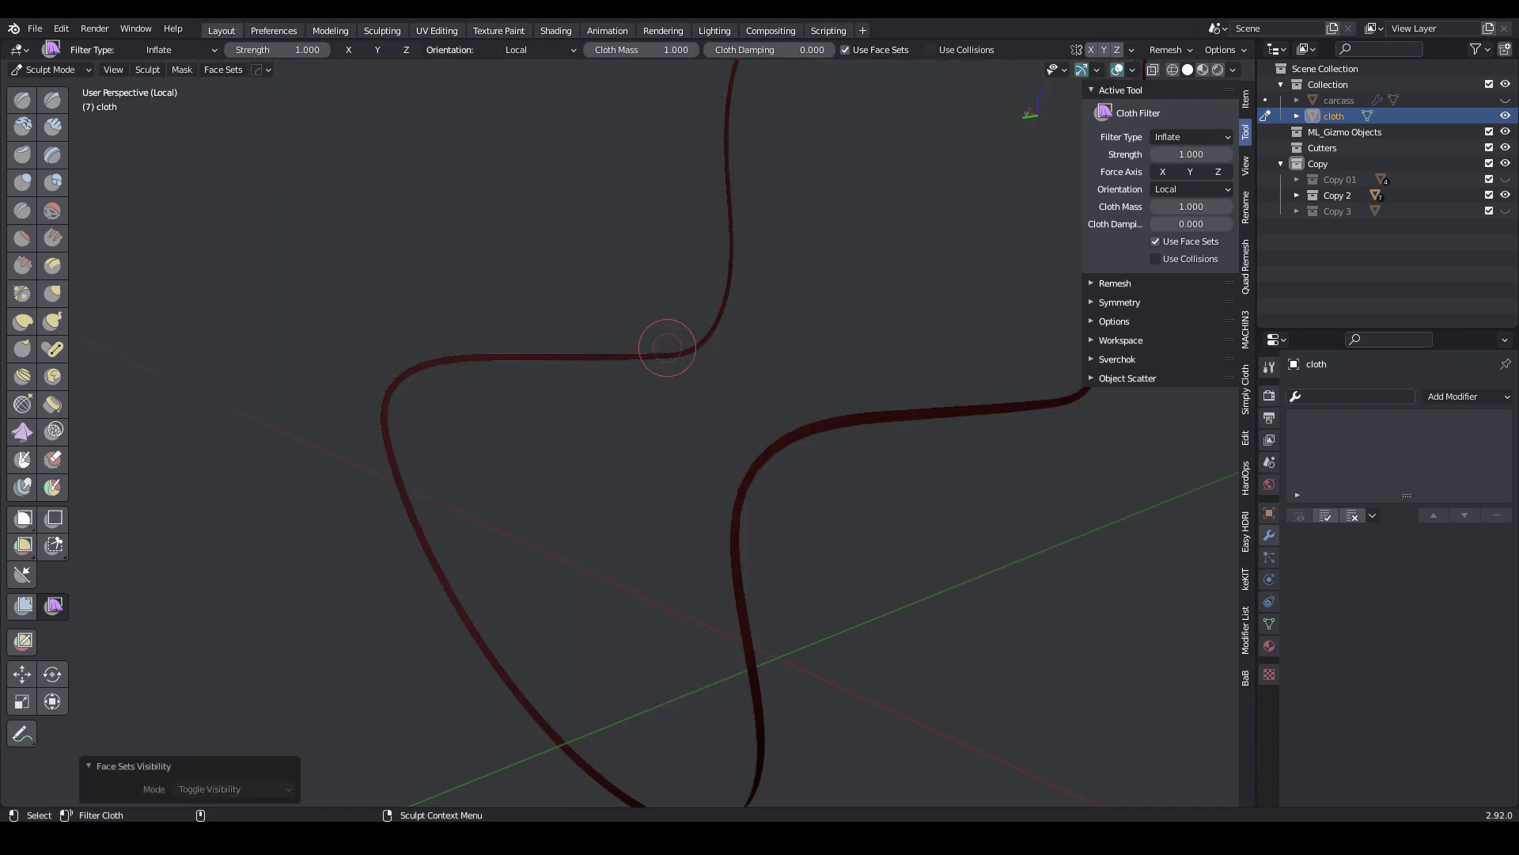
pyautogui.press('h')
pyautogui.moveTo(668, 454); pyautogui.dragTo(553, 406, button='middle')
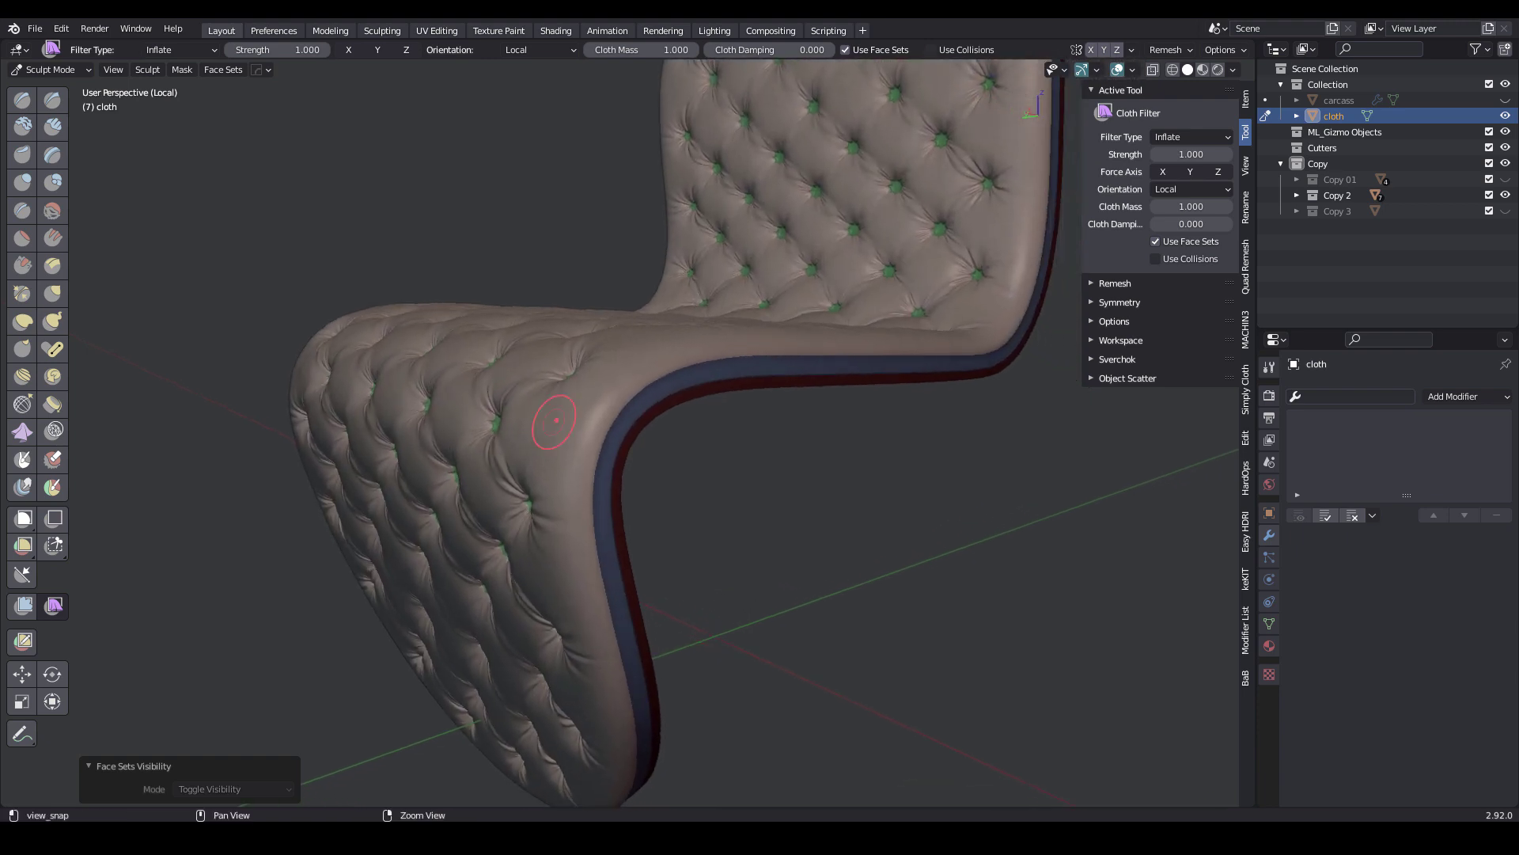
pyautogui.hotkey('alt', 'a')
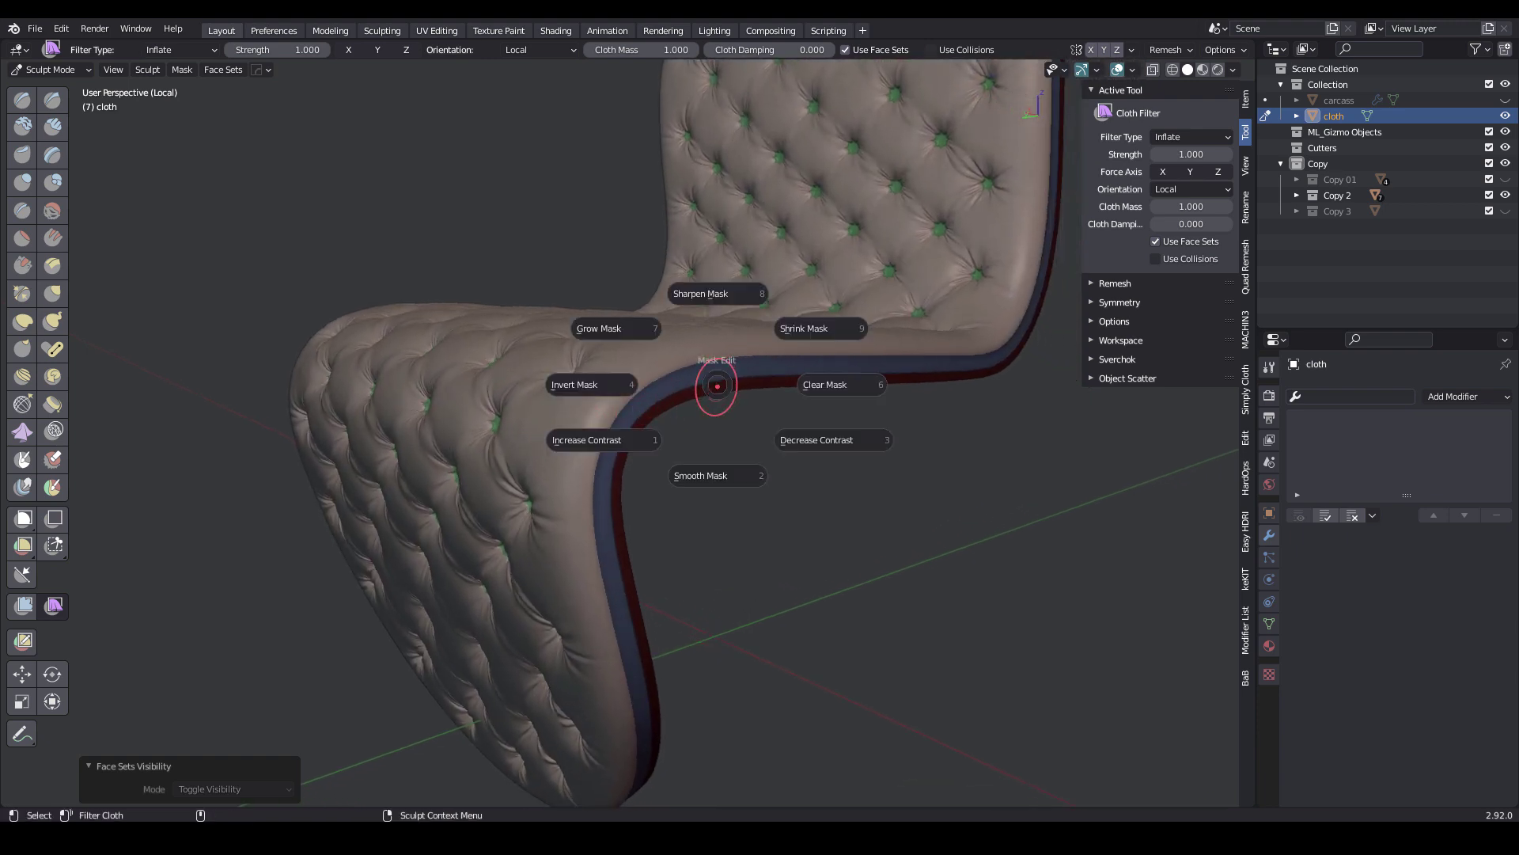
pyautogui.click(707, 473)
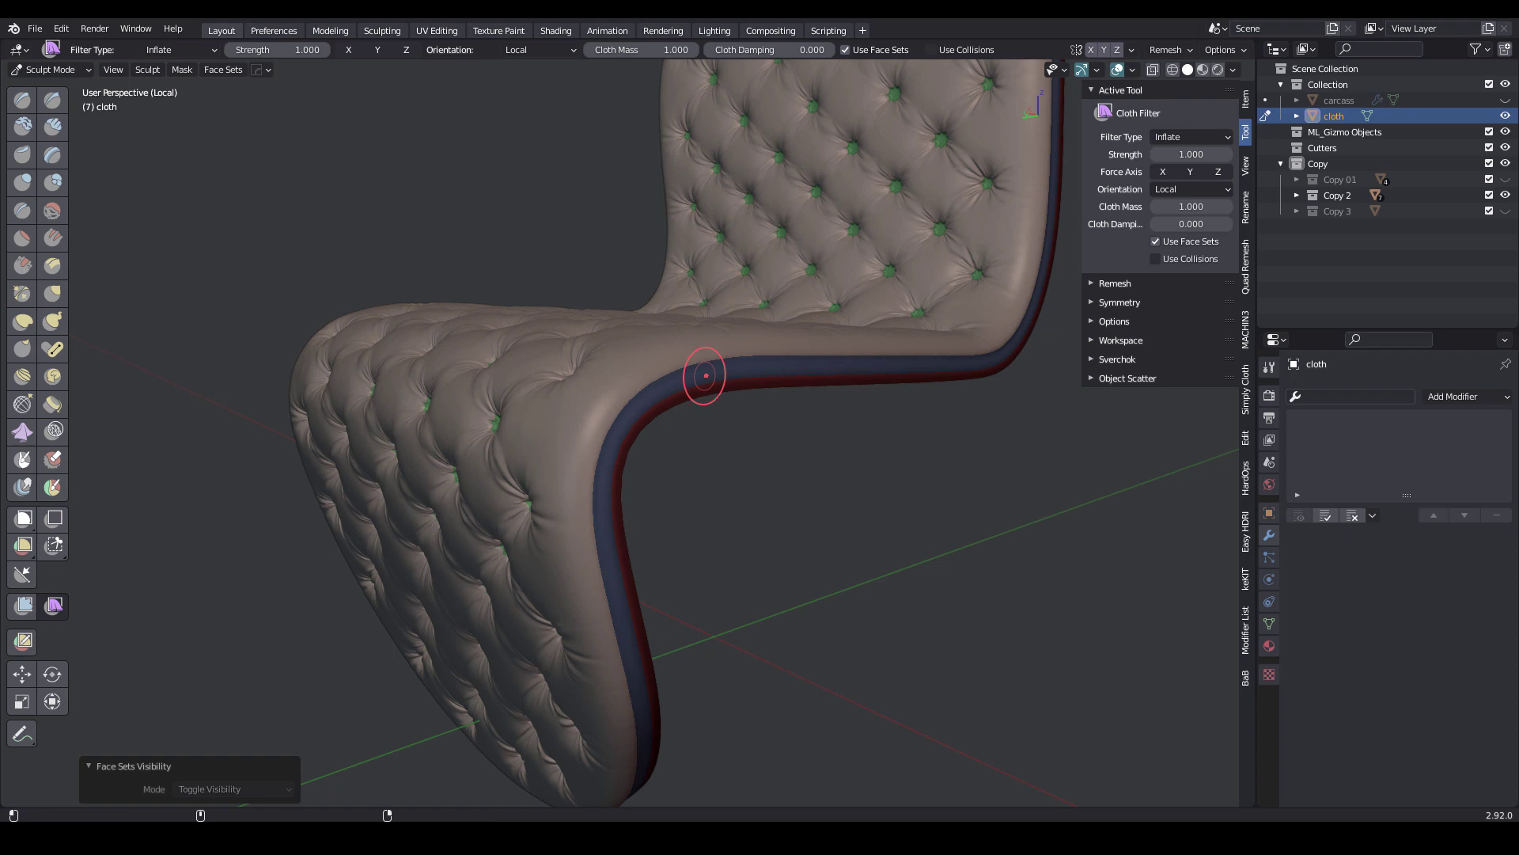
# - Set the Cloth Filter to Expand and apply it from the blue side-rim face set to gather wrinkles along the rim
pyautogui.moveTo(706, 375)
pyautogui.mouseDown(button='middle')
pyautogui.moveTo(673, 388)
pyautogui.moveTo(739, 373)
pyautogui.mouseUp(button='middle')
pyautogui.click(1179, 137)
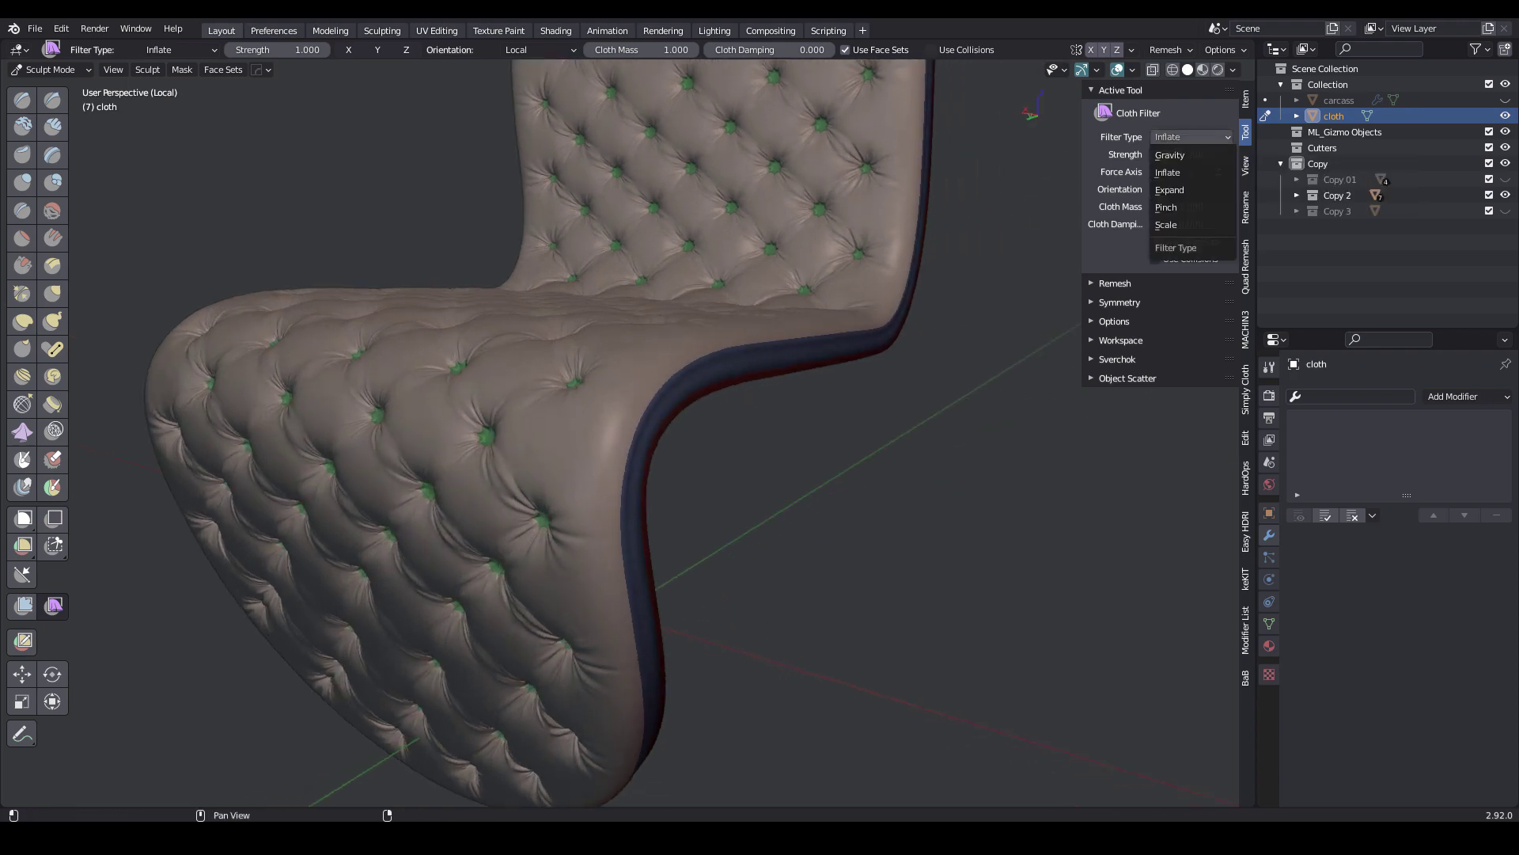
pyautogui.click(1169, 189)
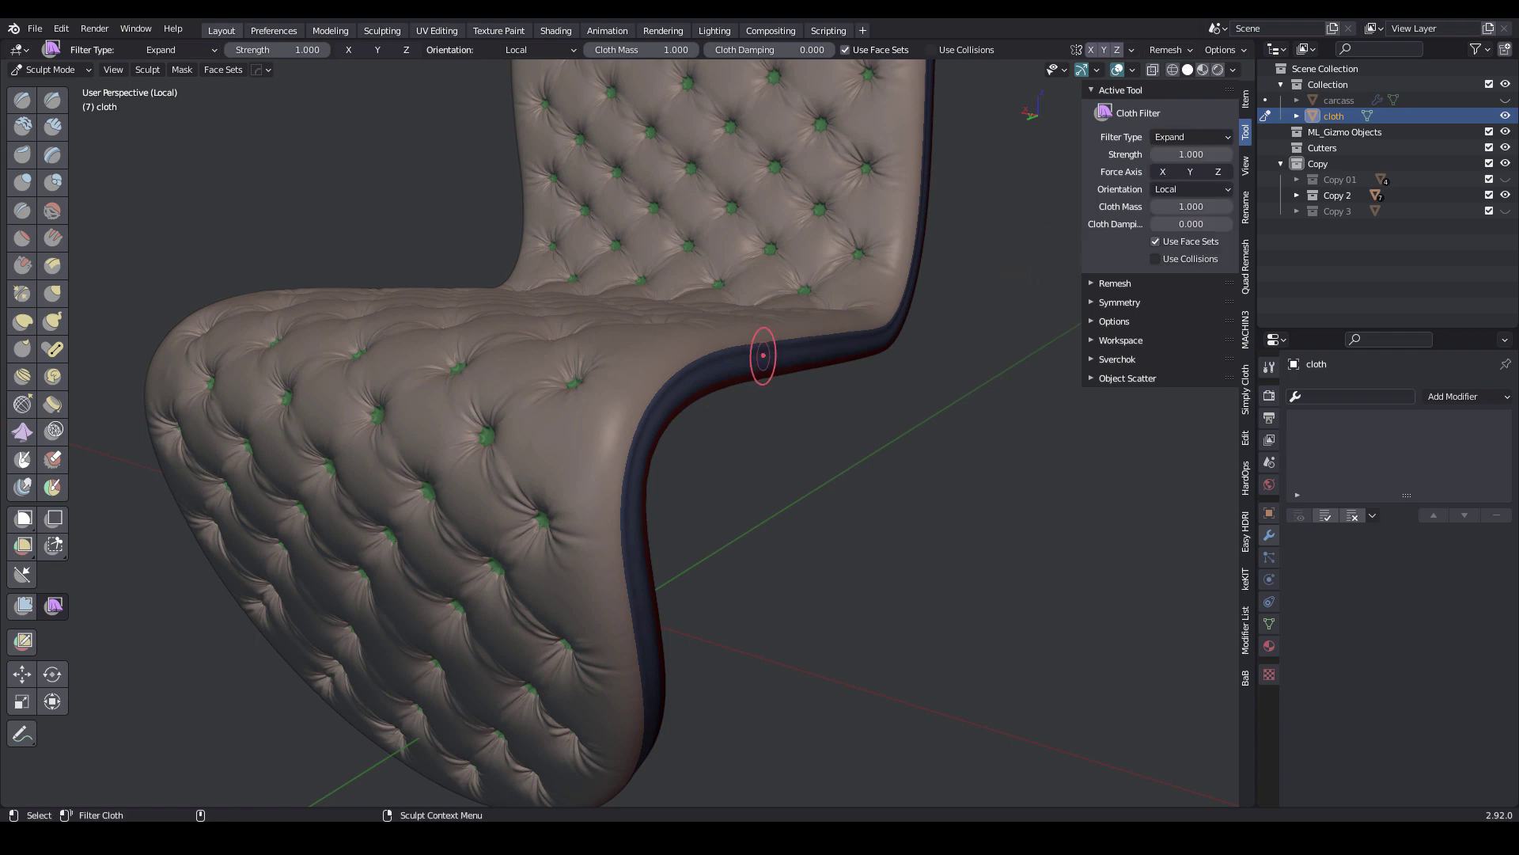
pyautogui.moveTo(763, 349)
pyautogui.mouseDown(button='middle')
pyautogui.moveTo(744, 355)
pyautogui.moveTo(794, 352)
pyautogui.mouseUp(button='middle')
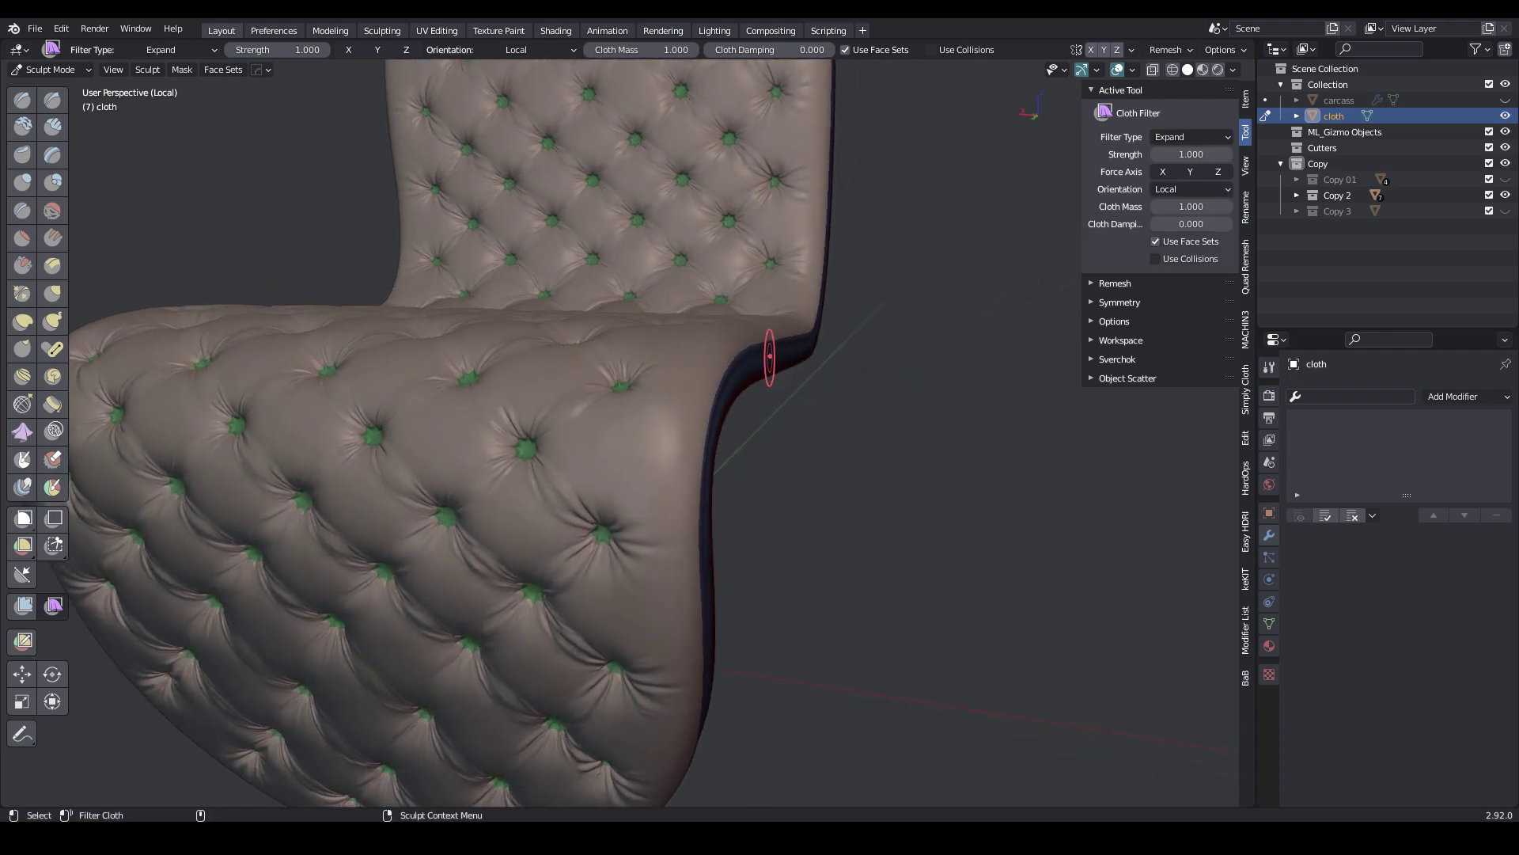
pyautogui.moveTo(767, 357); pyautogui.dragTo(620, 346)
pyautogui.moveTo(621, 346); pyautogui.dragTo(600, 407, button='middle')
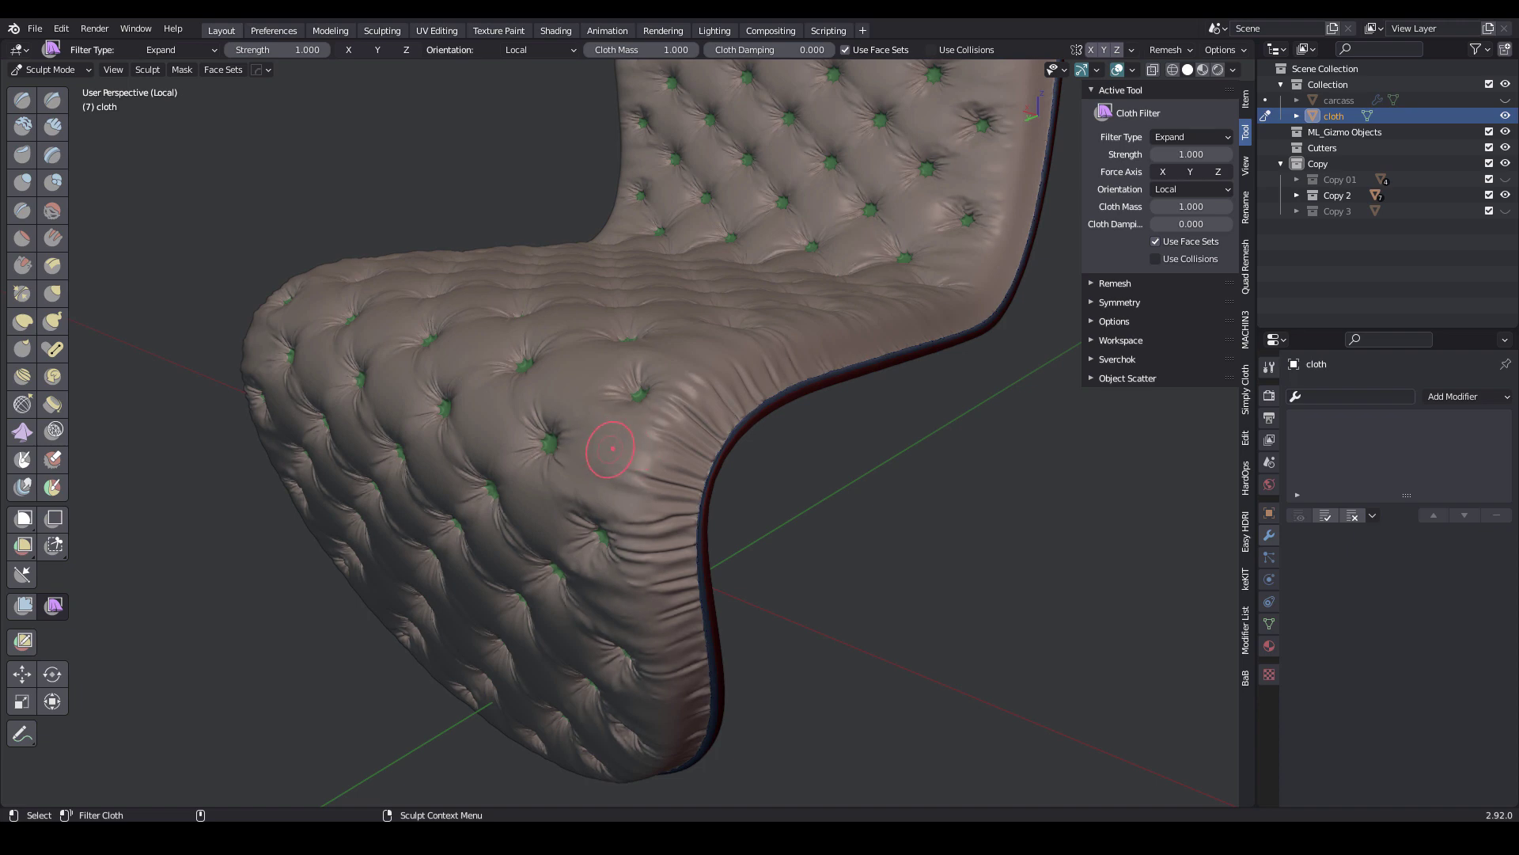
pyautogui.moveTo(632, 450); pyautogui.dragTo(614, 405, button='middle')
# - Set the Cloth Filter back to Inflate and puff up the wrinkled main cloth near the rim
pyautogui.click(1191, 137)
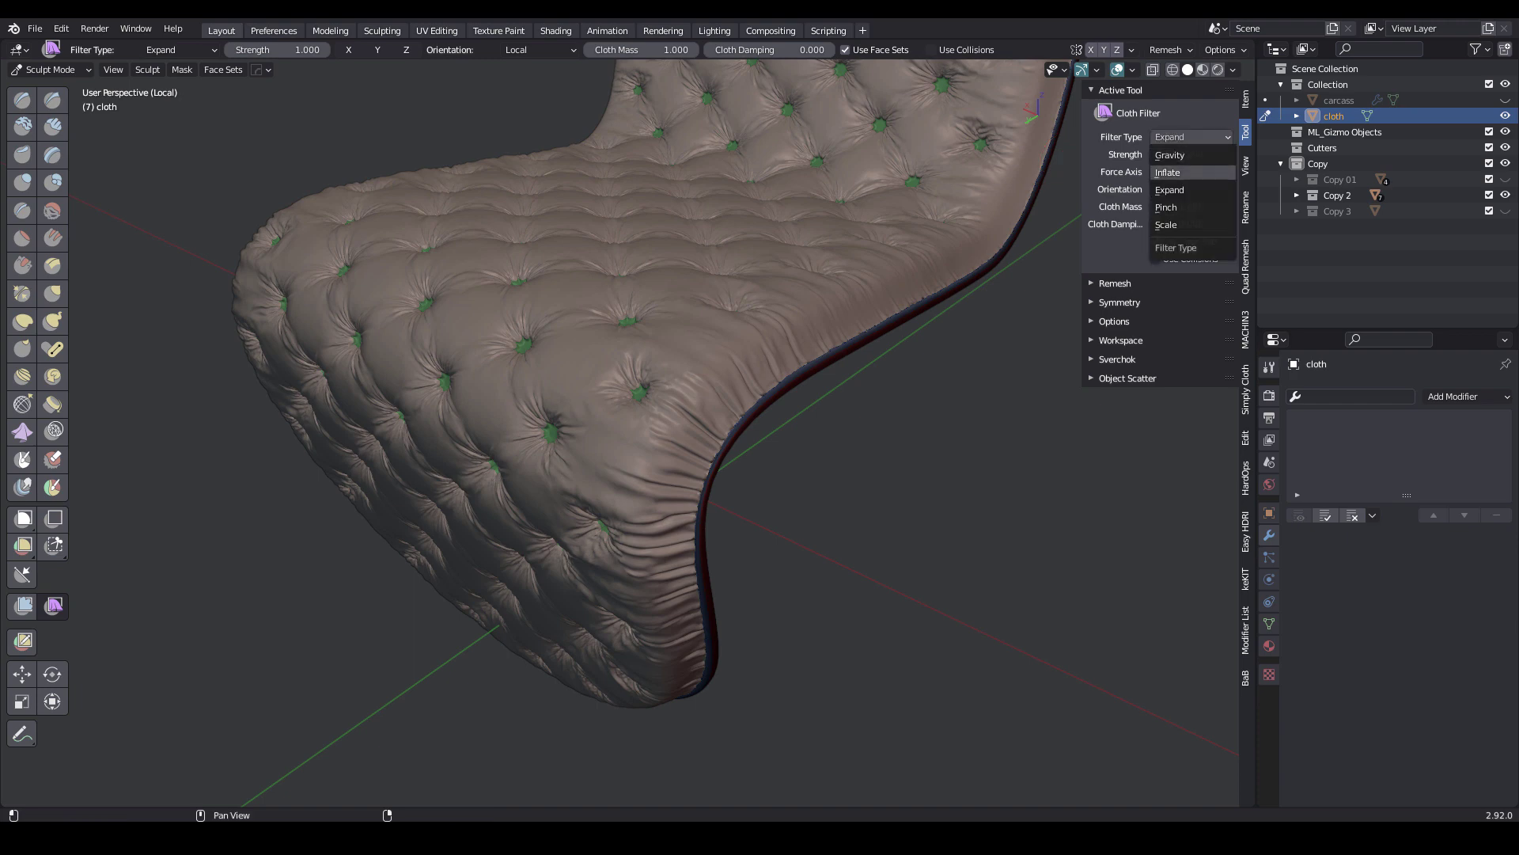
pyautogui.click(1190, 171)
pyautogui.keyDown('alt'); pyautogui.moveTo(615, 427); pyautogui.dragTo(685, 396); pyautogui.keyUp('alt')
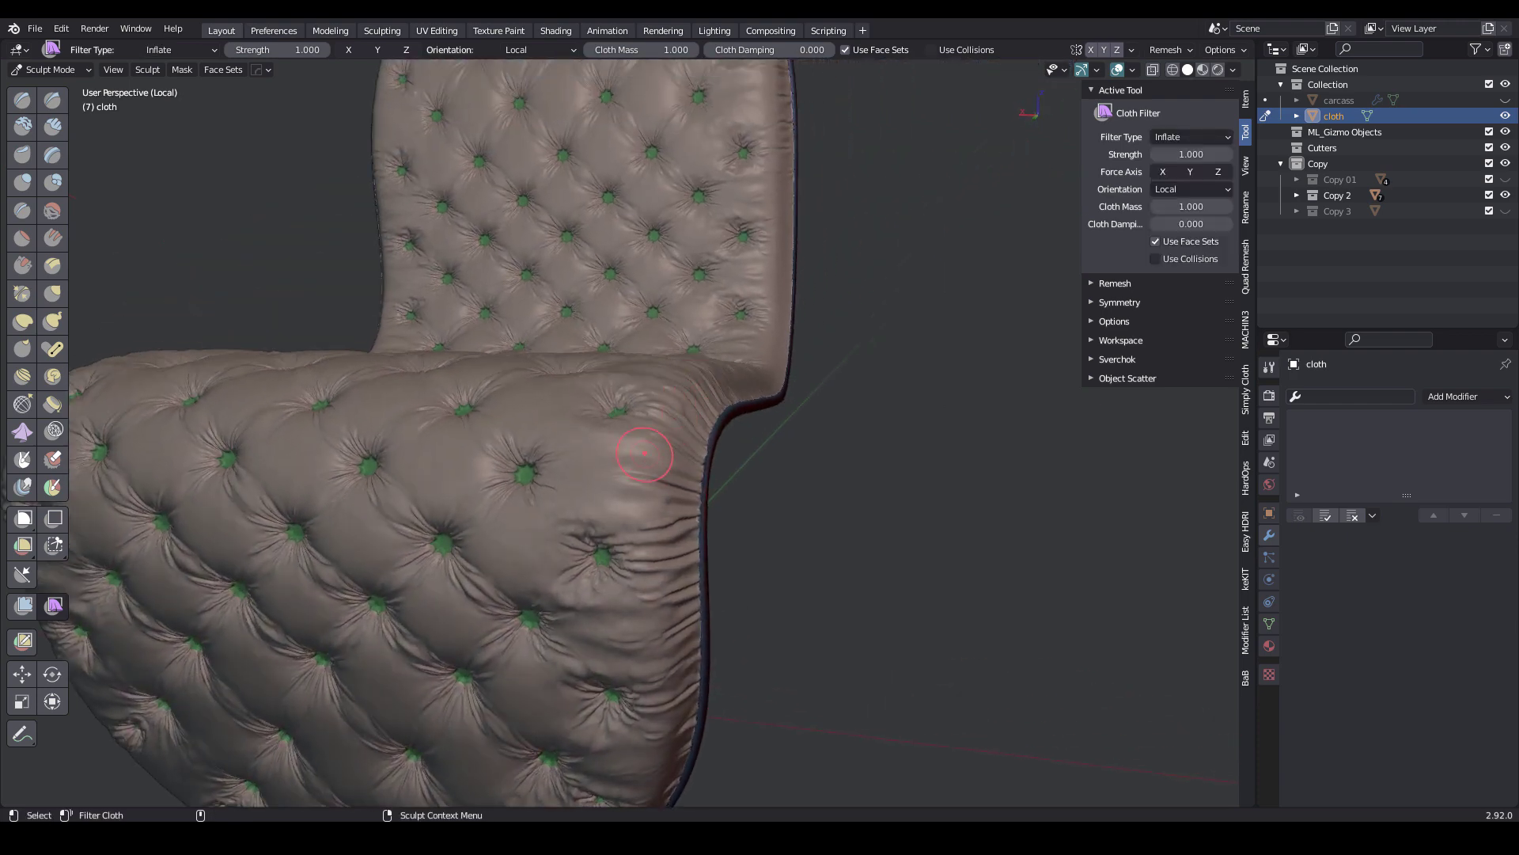
pyautogui.moveTo(680, 451); pyautogui.dragTo(729, 452)
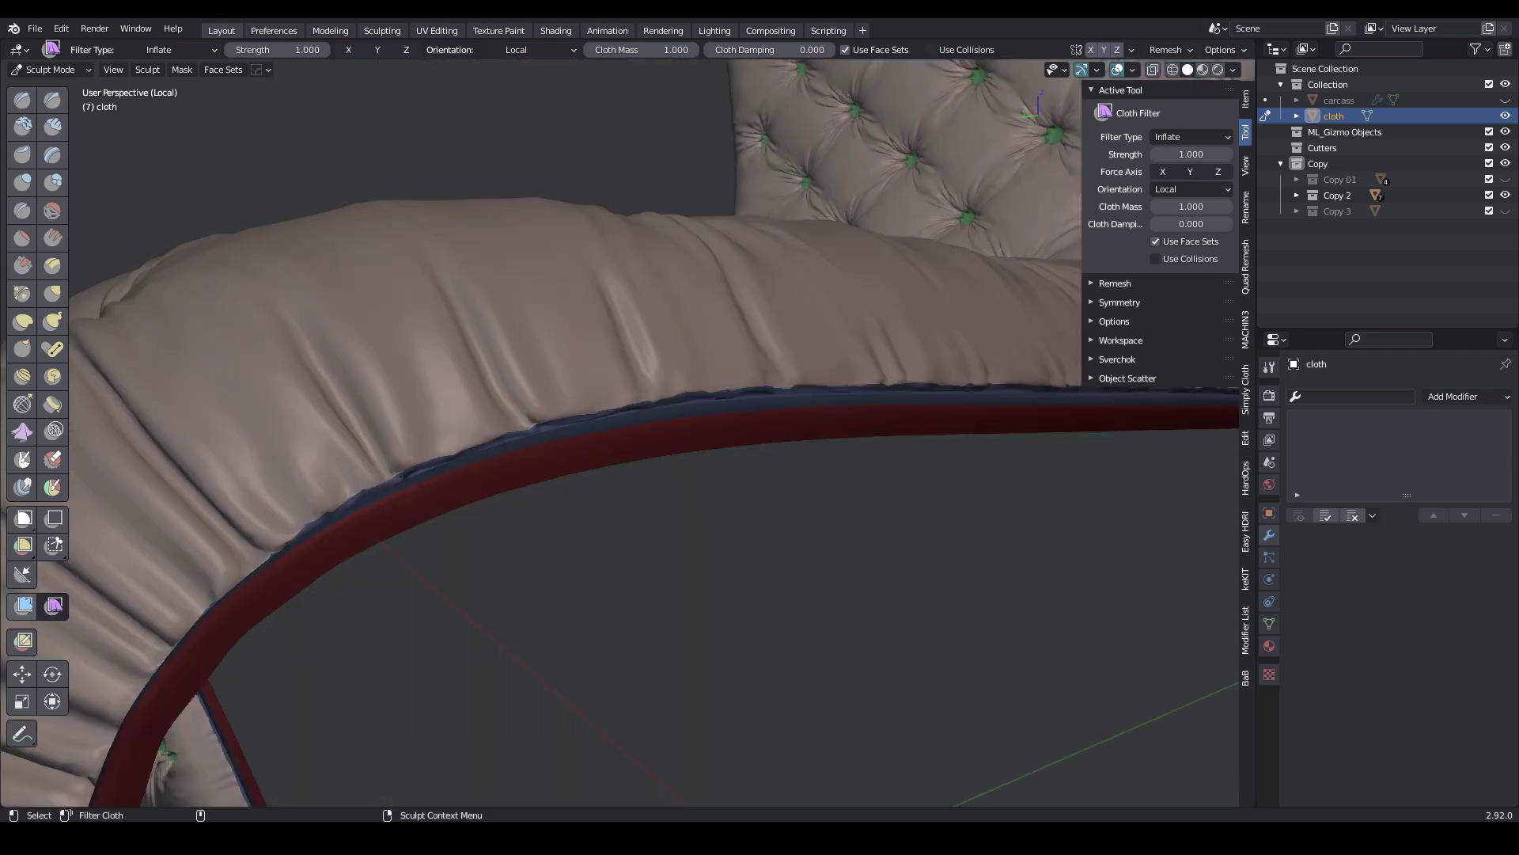
# - Sharpen the cloth folds using the Mesh Filter in Sharpen mode at strength 1.000
pyautogui.click(24, 605)
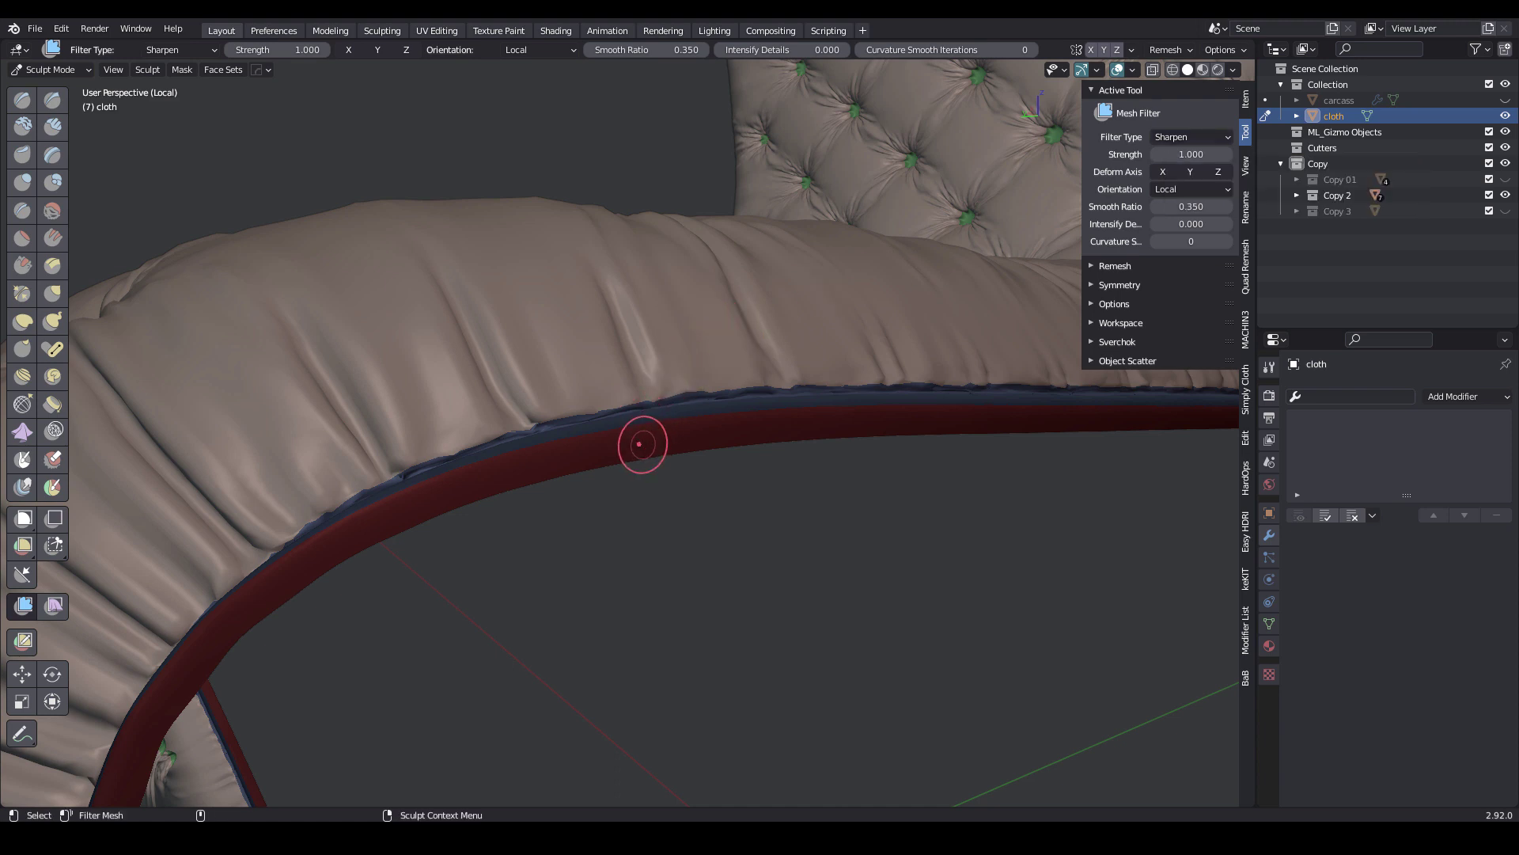
pyautogui.moveTo(644, 435); pyautogui.dragTo(673, 435)
# - Isolate the red and blue rim face sets by inverting visibility, fill them with a mask, and show the whole cloth again
pyautogui.hotkey('shift', 'h')
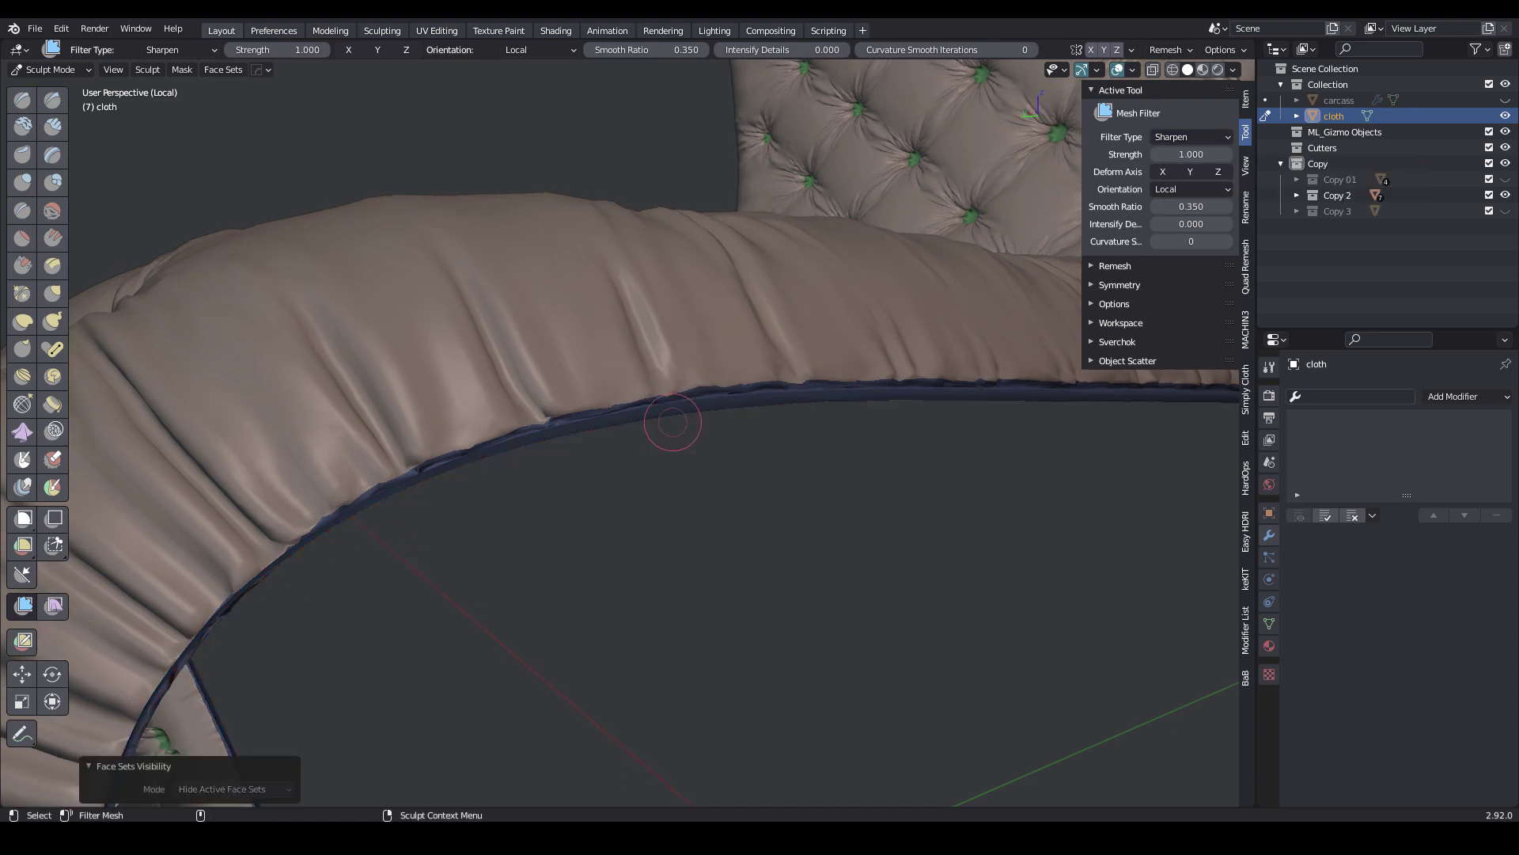
pyautogui.press('h')
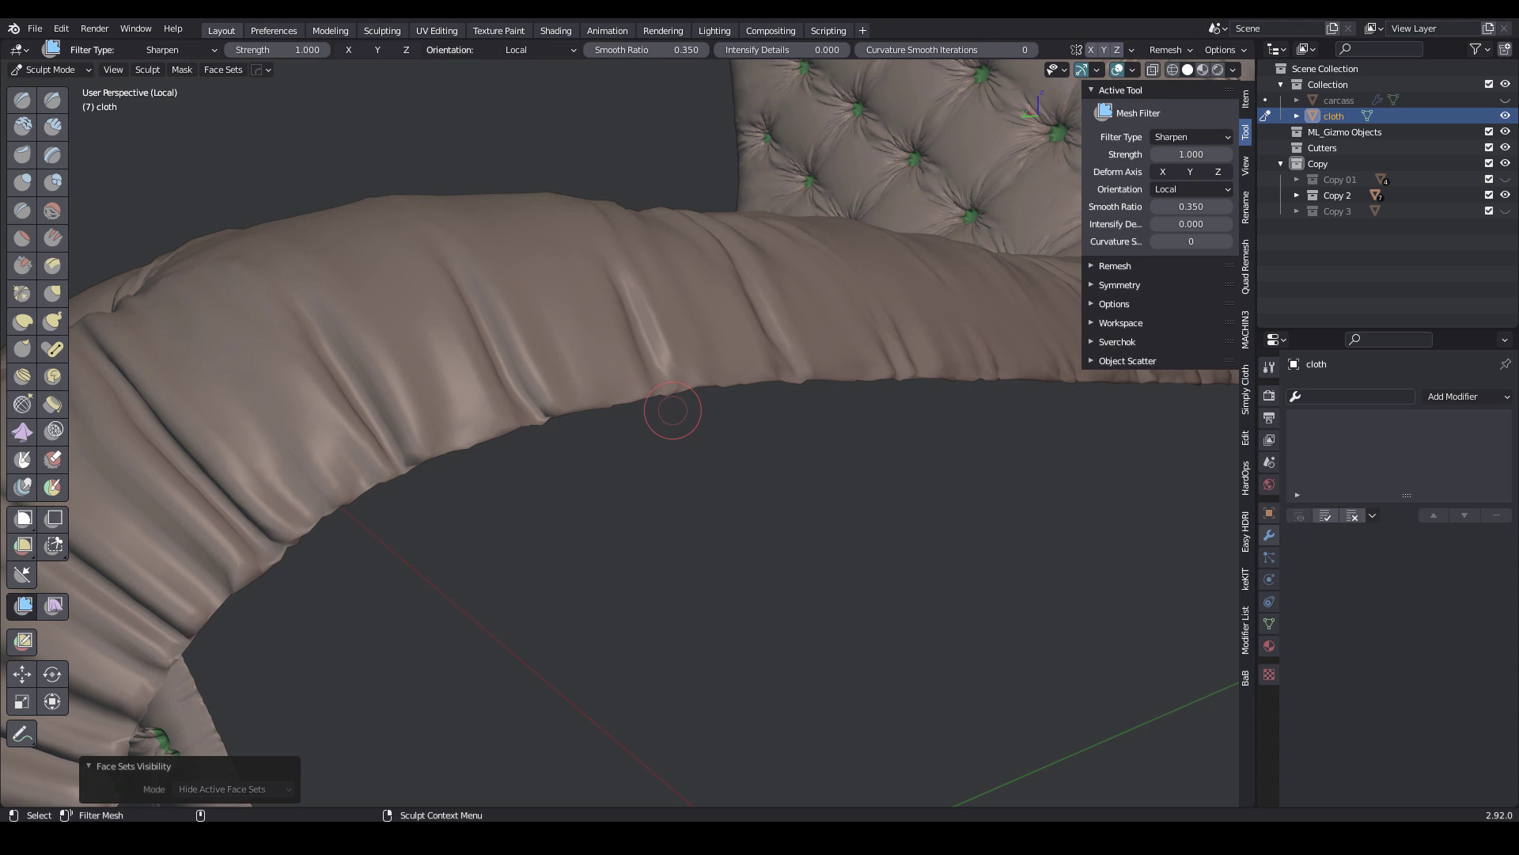
pyautogui.hotkey('alt', 'w')
pyautogui.click(662, 505)
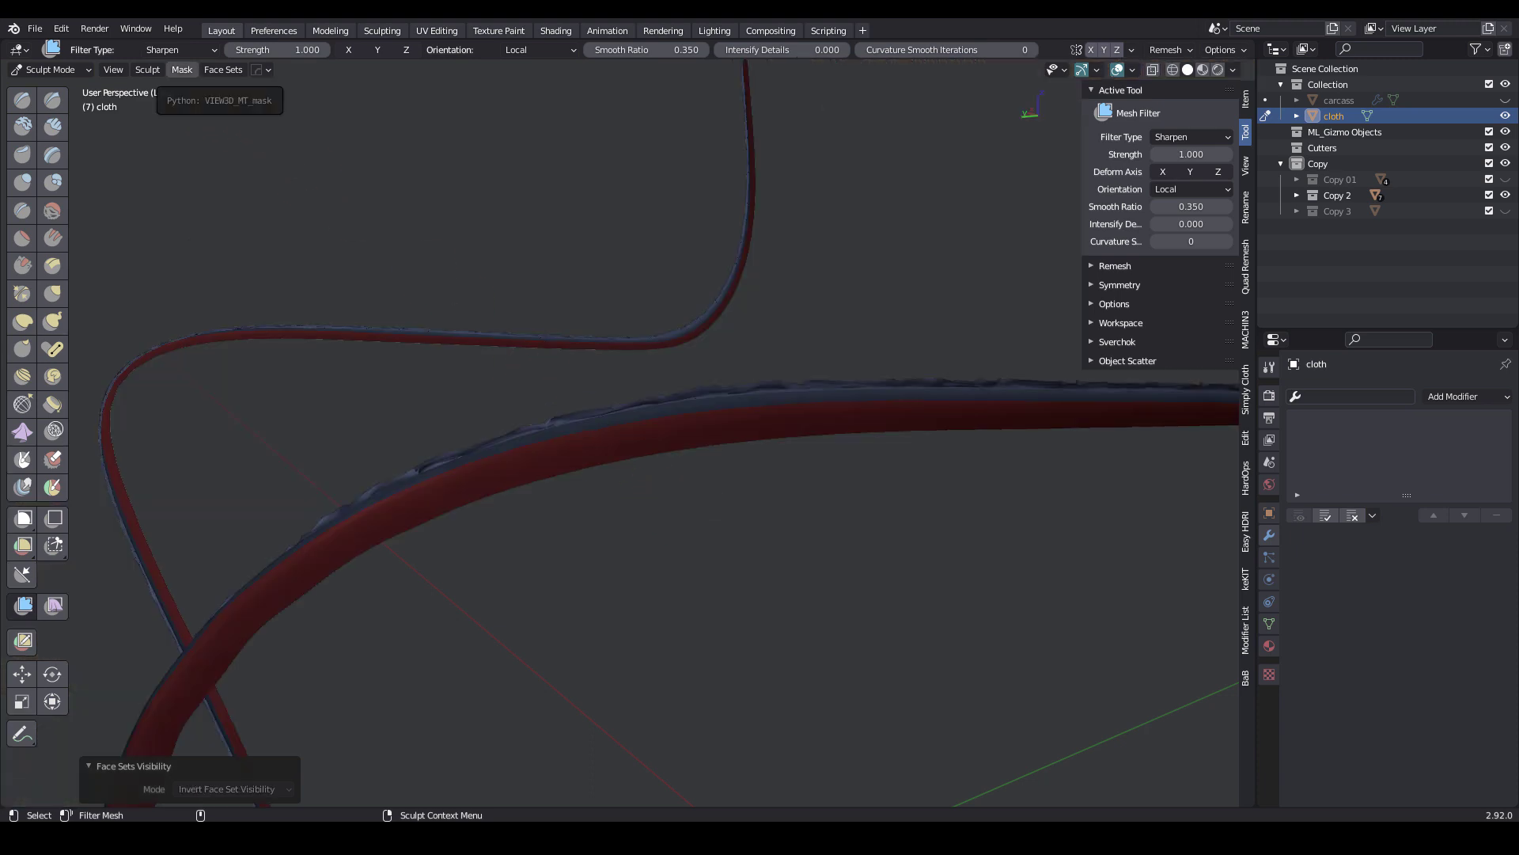
pyautogui.click(182, 70)
pyautogui.click(208, 104)
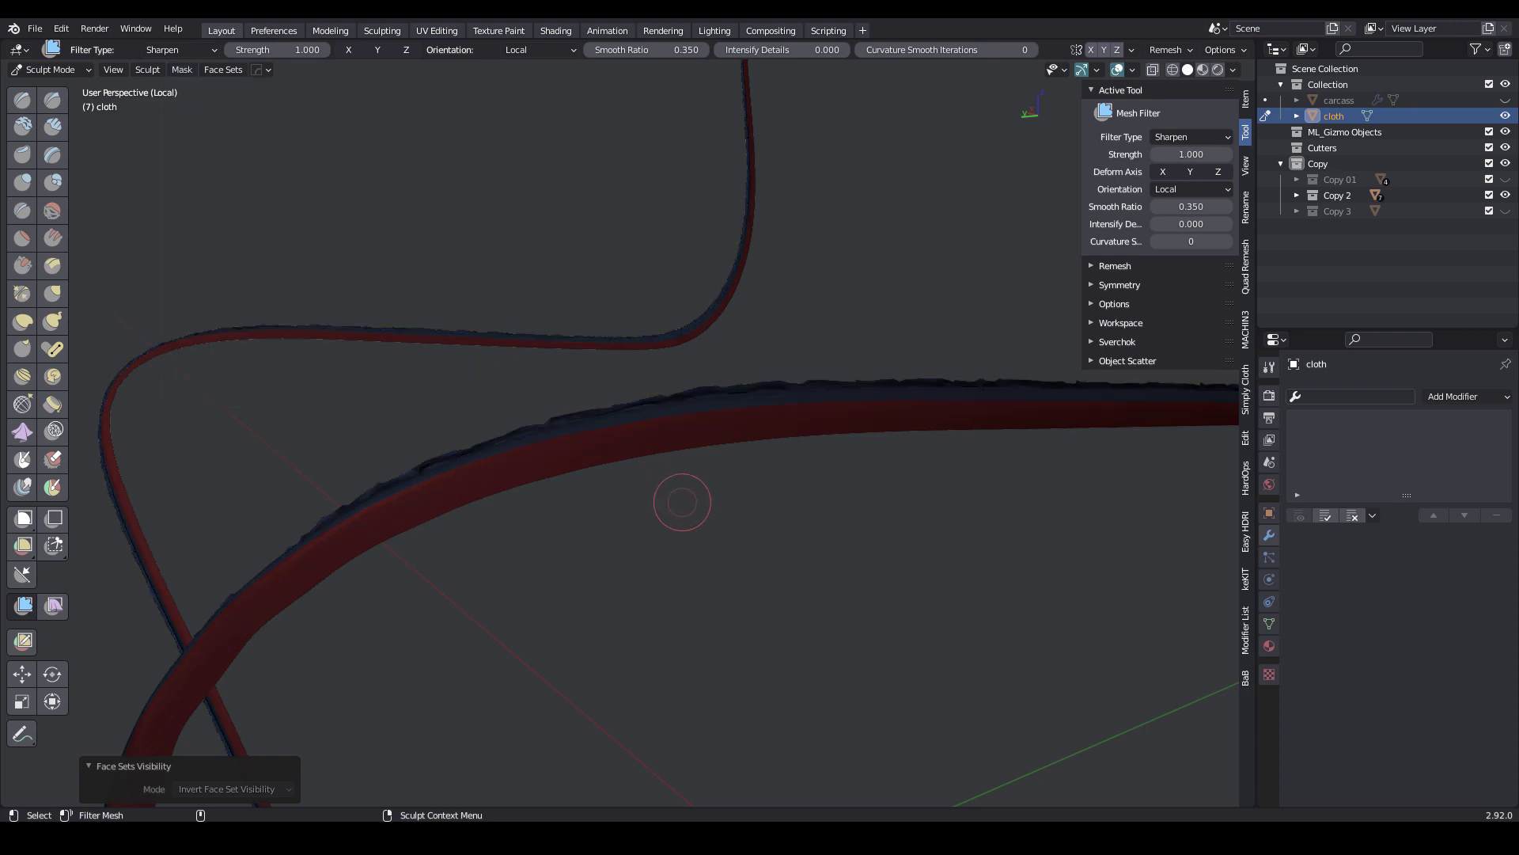
pyautogui.press('h')
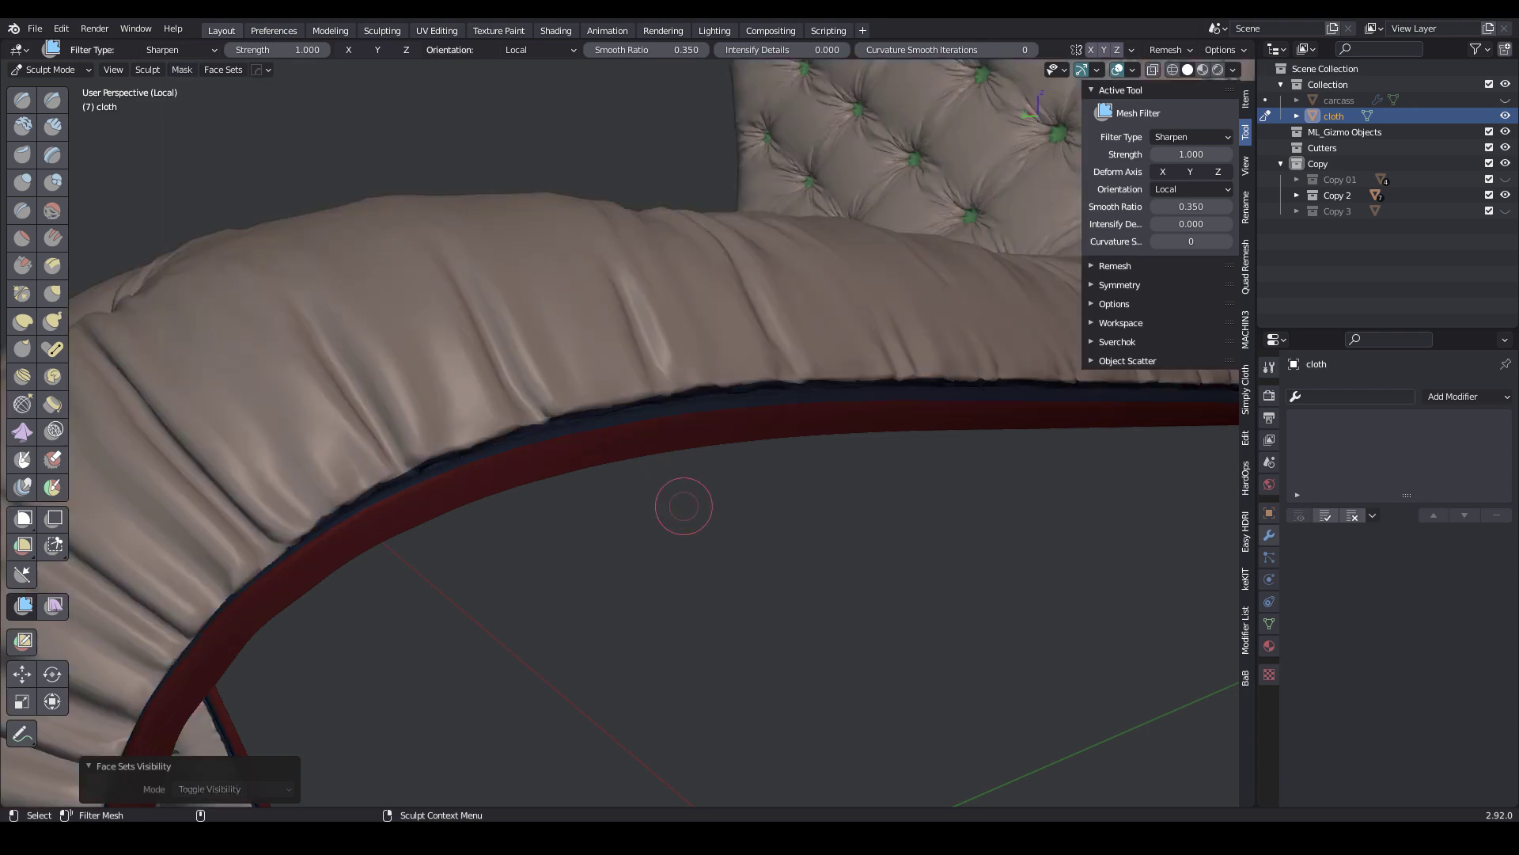
# - Invert the mask to free the red and blue rim face sets and run the Sharpen Mesh Filter over the rim
pyautogui.press('a')
pyautogui.click(676, 578)
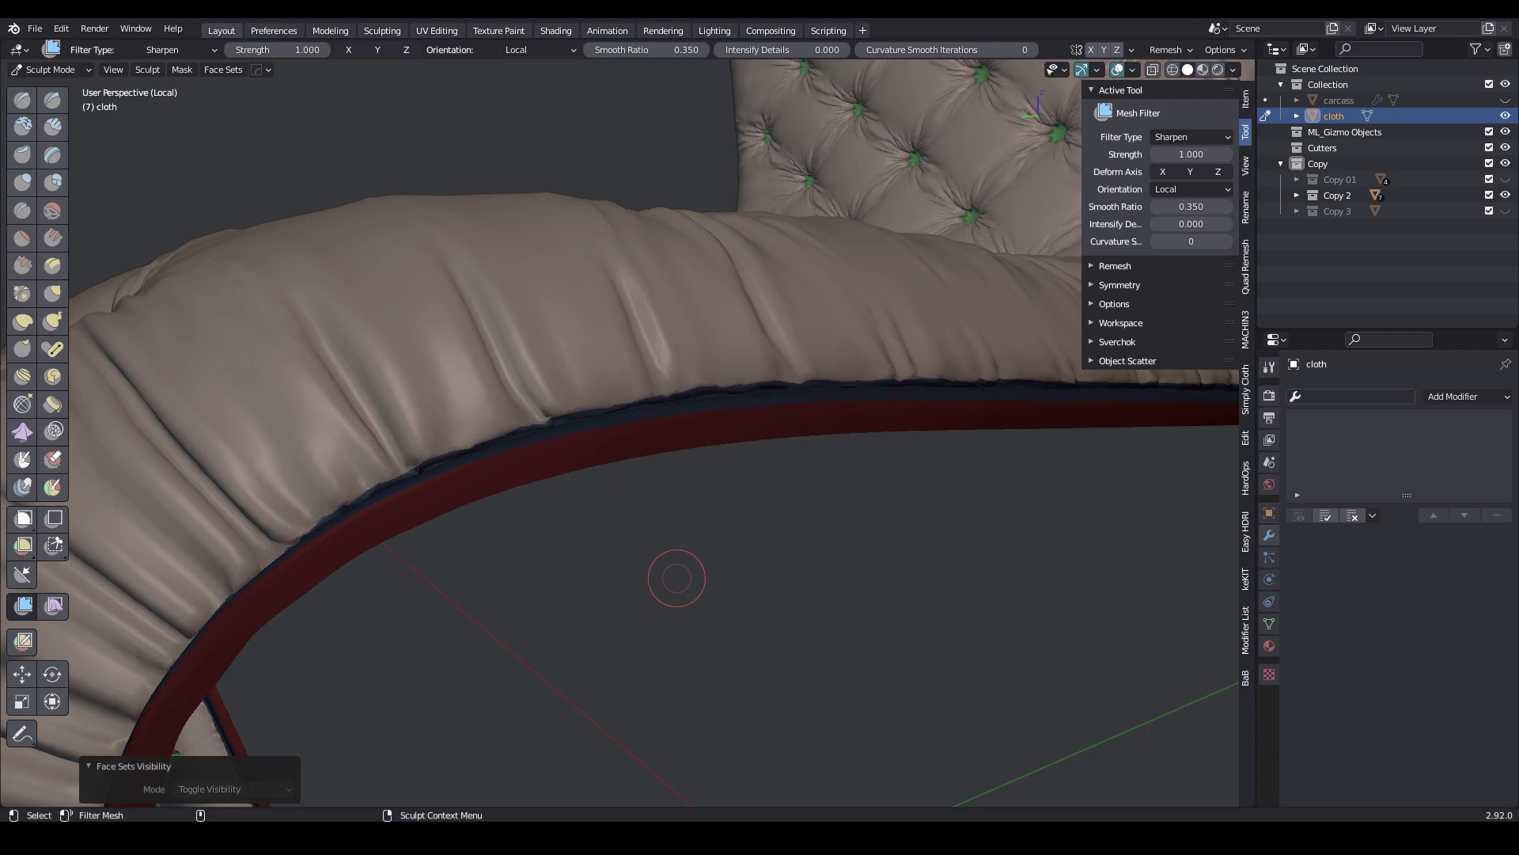
pyautogui.press('a')
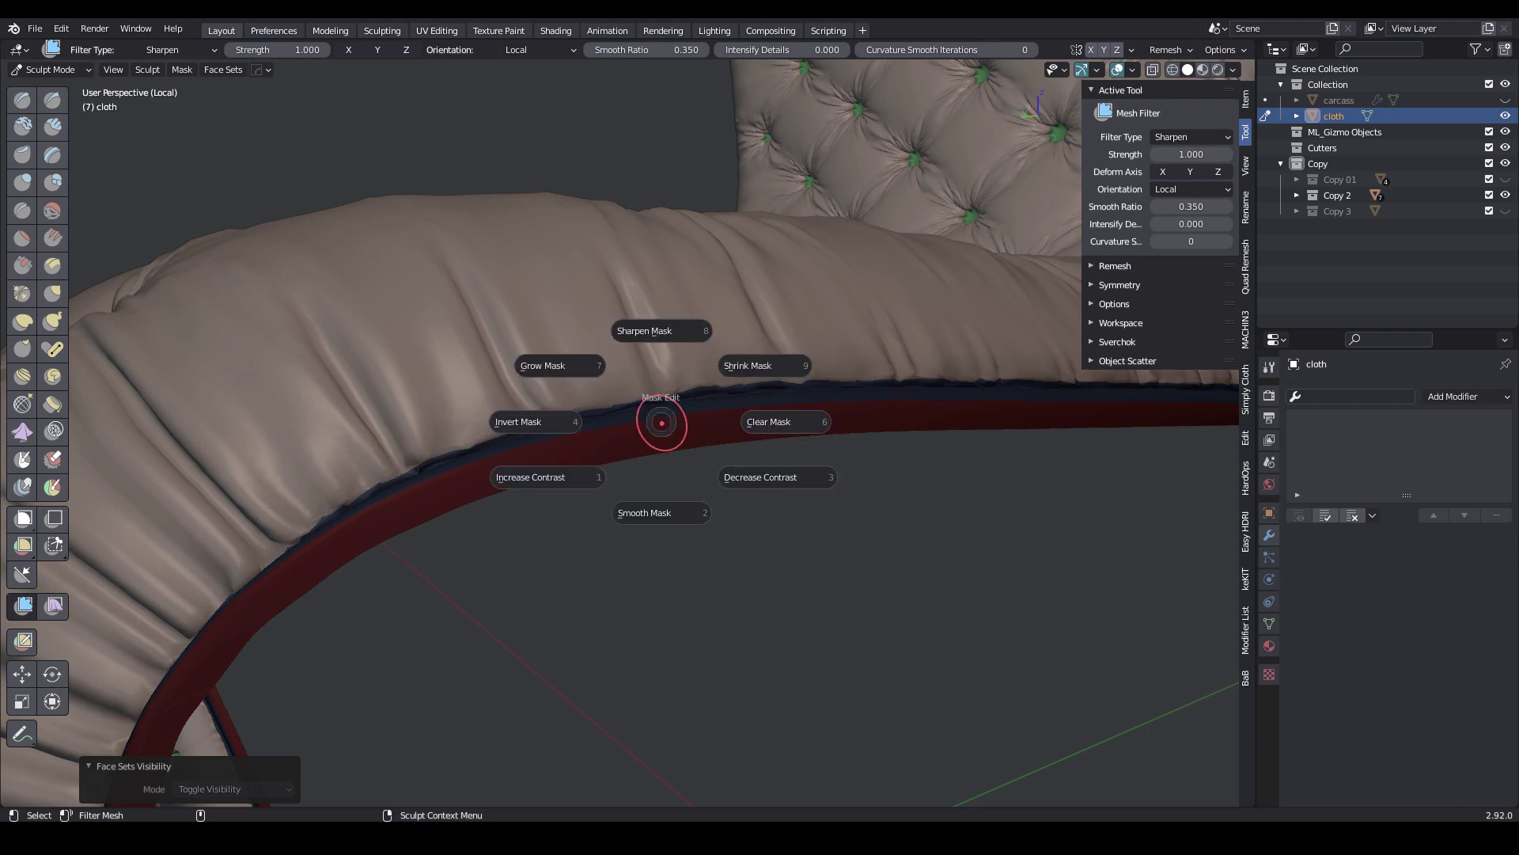
pyautogui.click(570, 425)
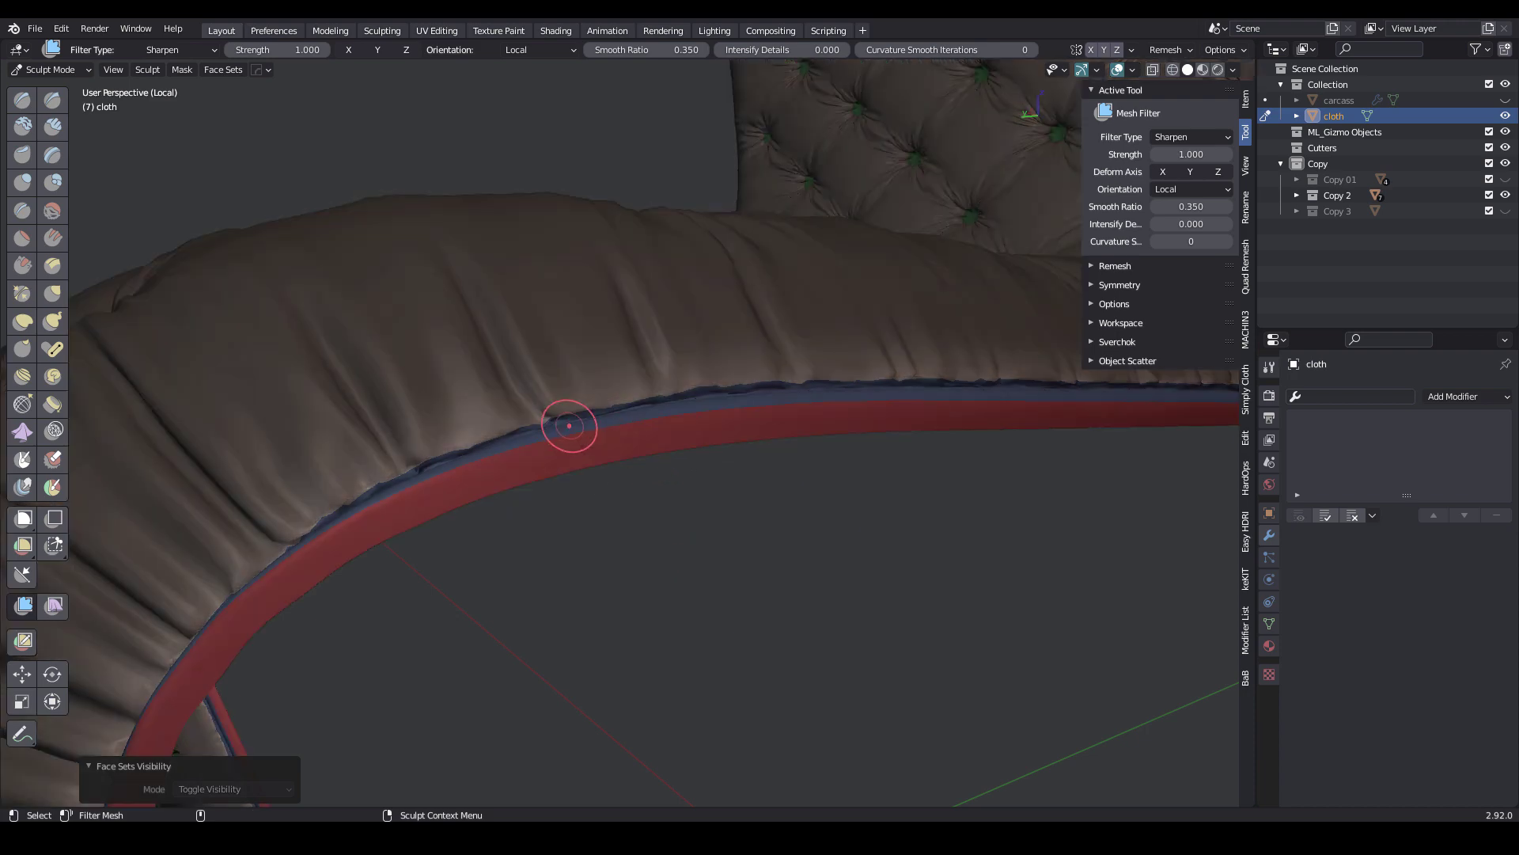
pyautogui.moveTo(569, 426)
pyautogui.mouseDown()
pyautogui.moveTo(942, 428)
pyautogui.moveTo(1151, 462)
pyautogui.mouseUp()
# - Invert the mask again to protect the rim face sets and free the main cloth
pyautogui.press('a')
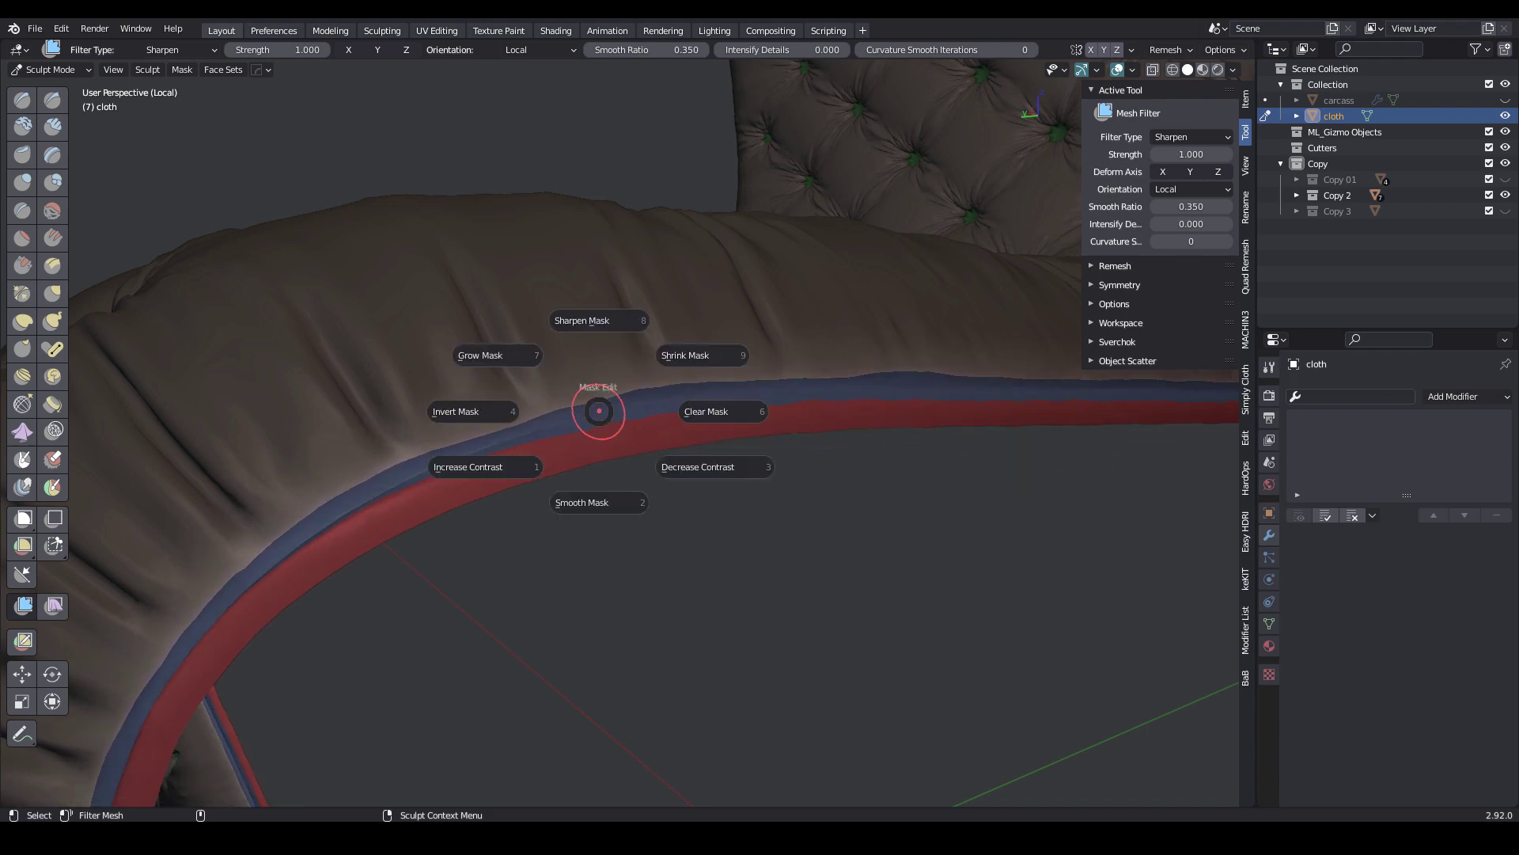
pyautogui.click(515, 419)
pyautogui.keyDown('alt'); pyautogui.moveTo(516, 421); pyautogui.dragTo(598, 435); pyautogui.keyUp('alt')
pyautogui.keyDown('alt'); pyautogui.moveTo(597, 435); pyautogui.dragTo(420, 459, button='right'); pyautogui.keyUp('alt')
pyautogui.keyDown('alt'); pyautogui.moveTo(419, 459); pyautogui.dragTo(490, 468); pyautogui.keyUp('alt')
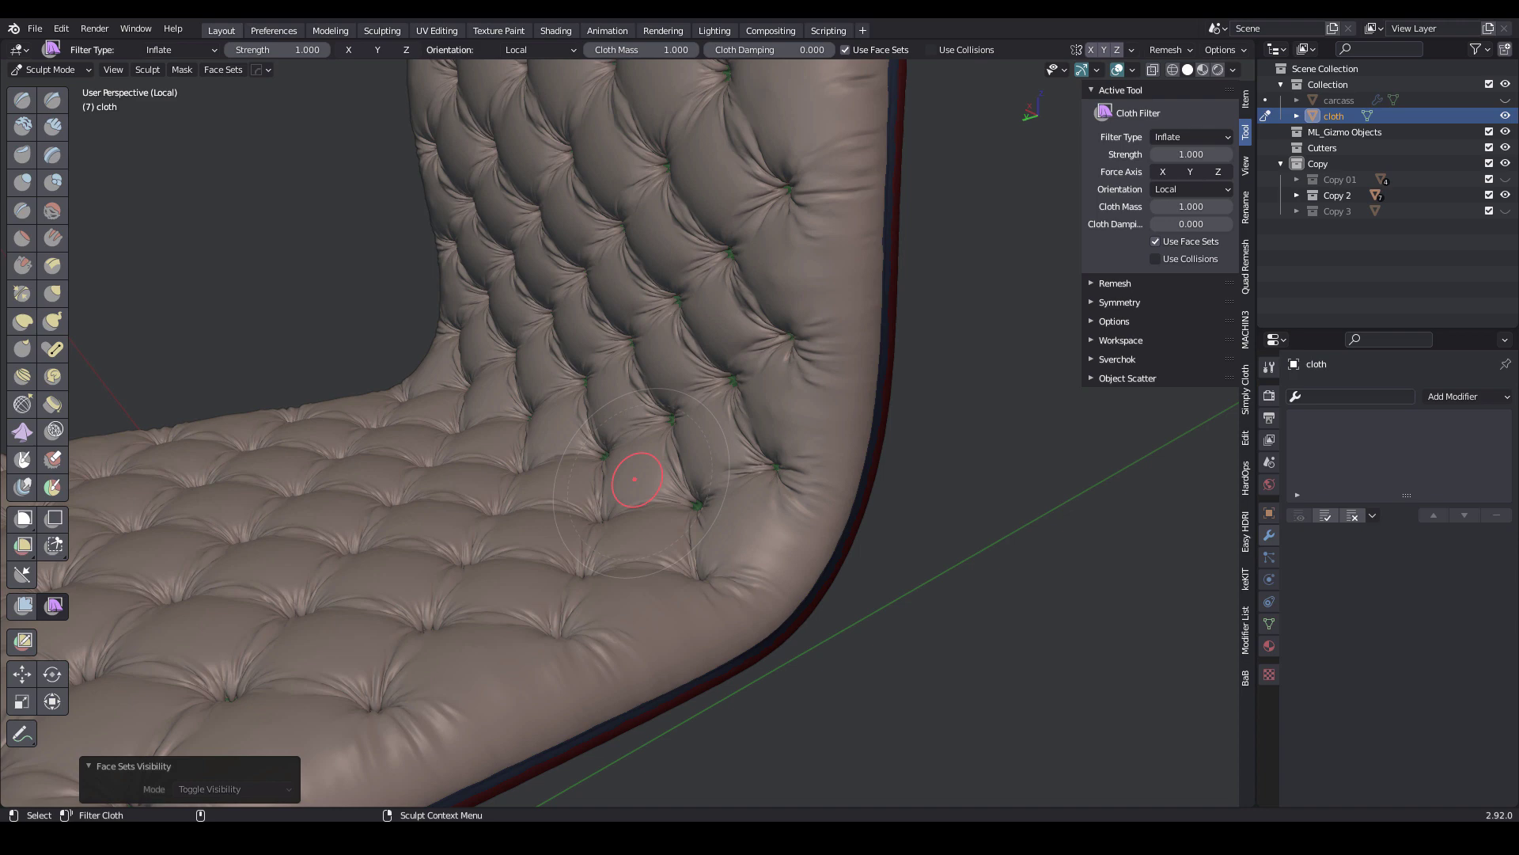
# - Set up the Cloth brush with strength 0.2, Expand deformation and Plane force falloff
pyautogui.click(22, 431)
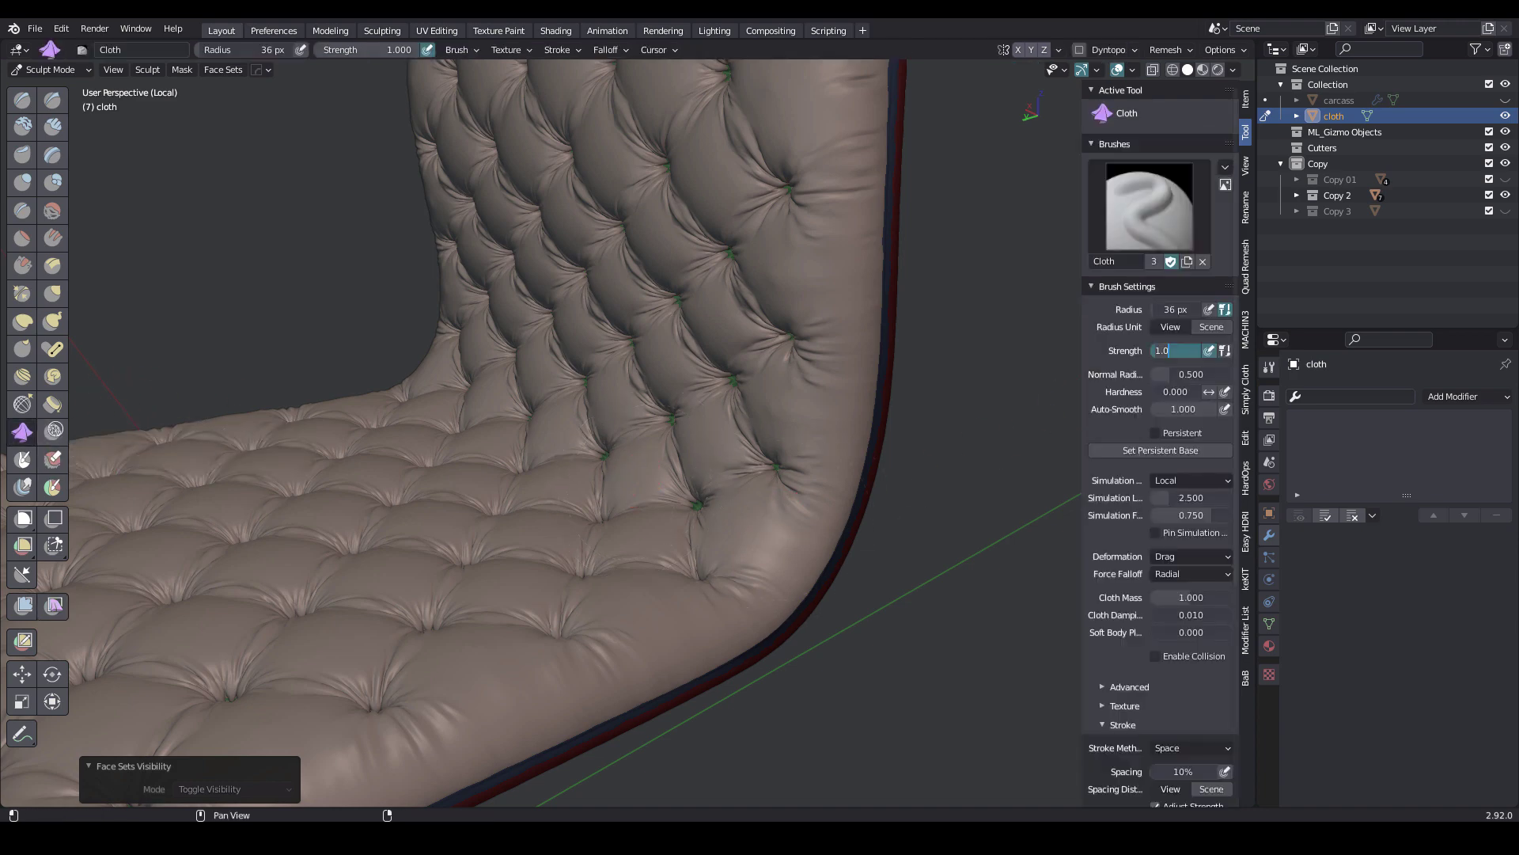
pyautogui.write('0.2')
pyautogui.press('Return')
pyautogui.click(1190, 556)
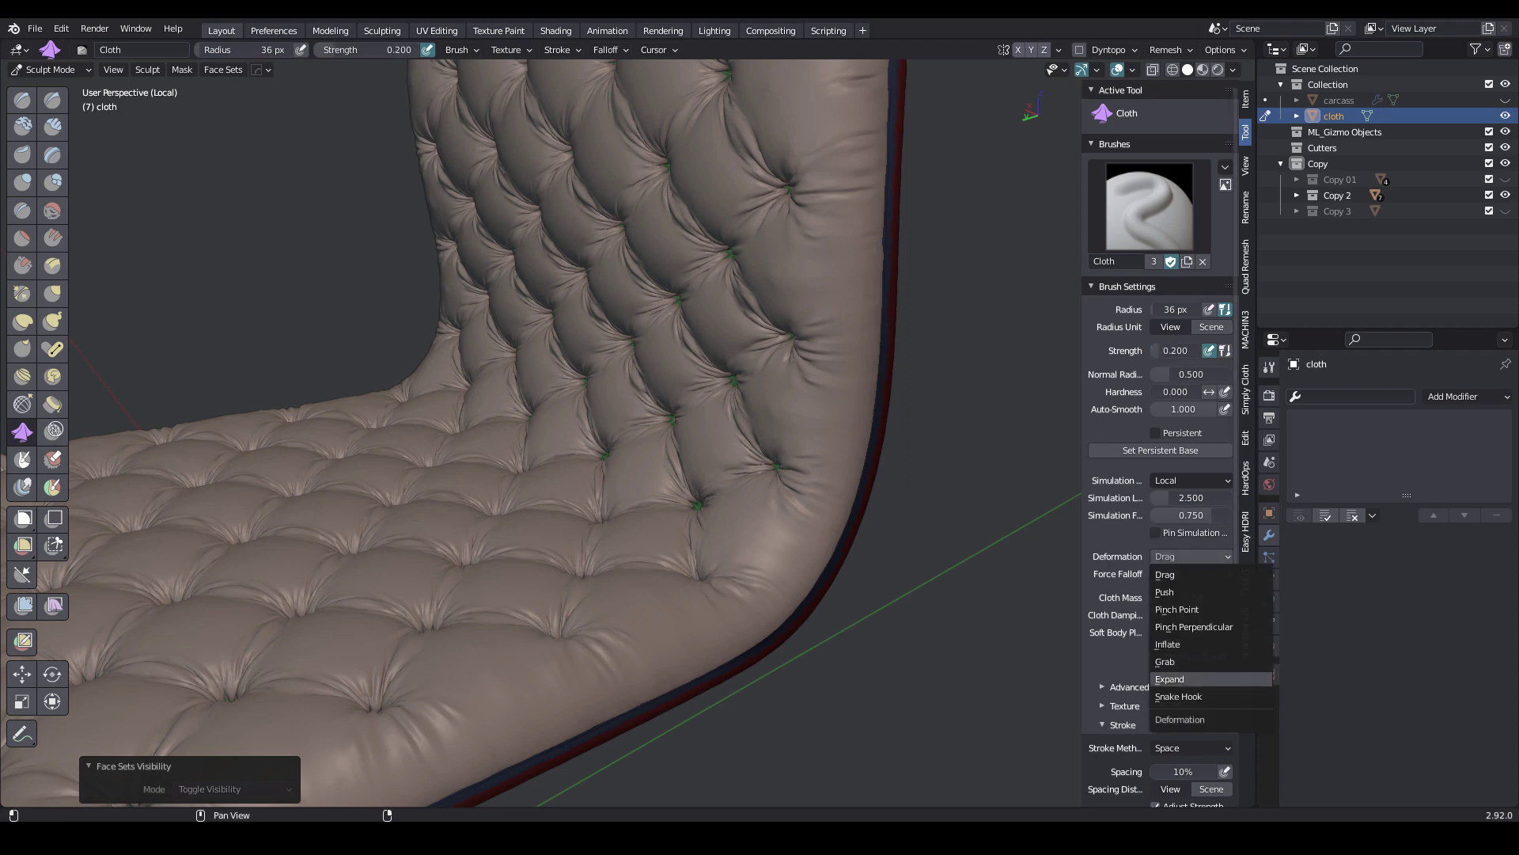
pyautogui.click(1171, 679)
pyautogui.click(1191, 574)
pyautogui.click(1179, 609)
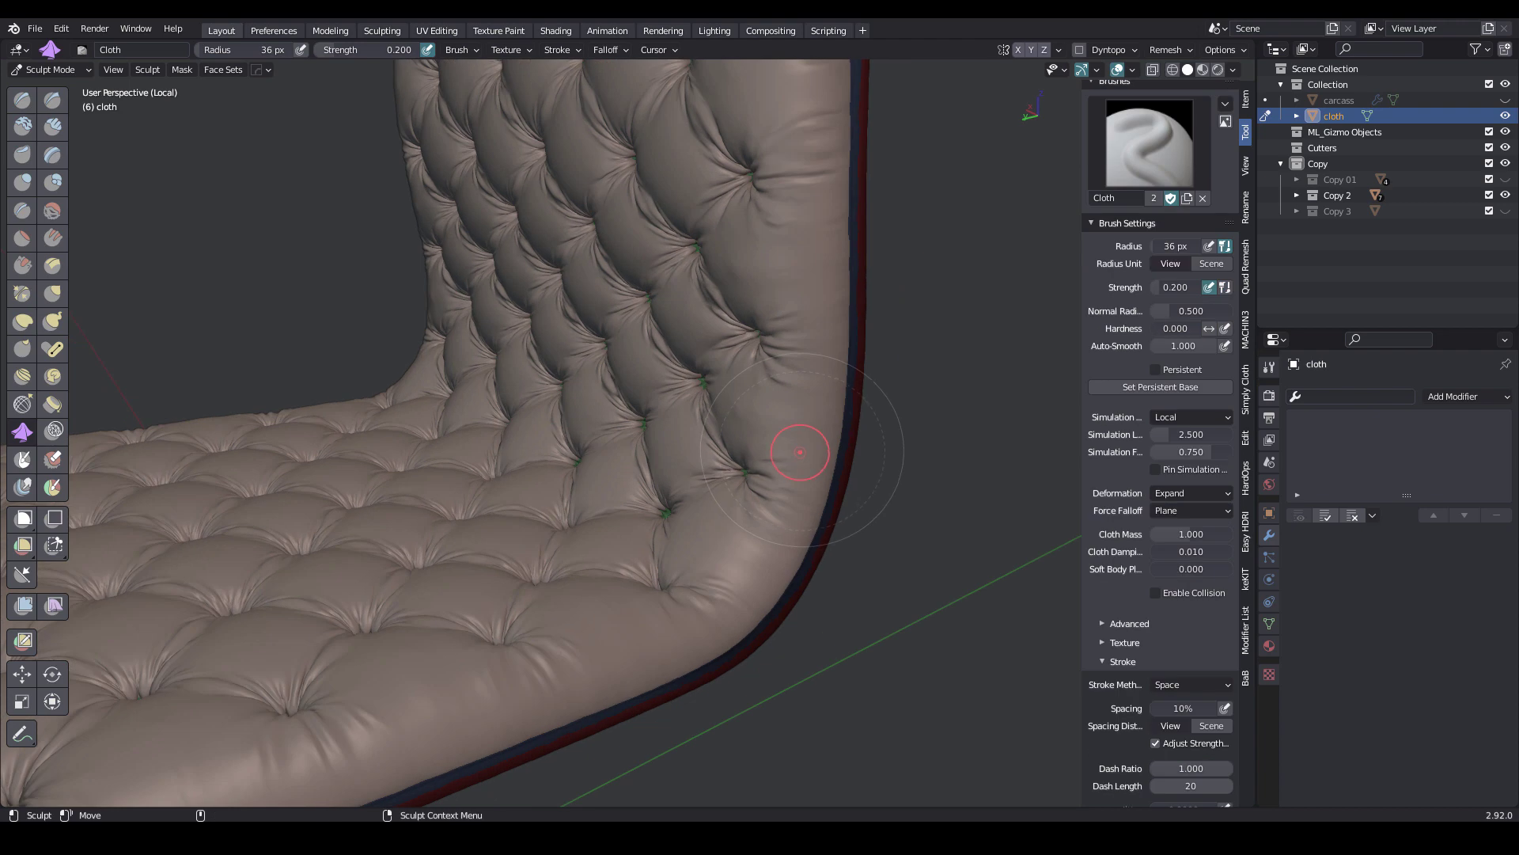
# - Brush small wrinkles into the smooth cloth border from the seat bend up along the backrest's side edge
pyautogui.moveTo(749, 460)
pyautogui.mouseDown()
pyautogui.moveTo(793, 489)
pyautogui.moveTo(722, 451)
pyautogui.moveTo(731, 480)
pyautogui.mouseUp()
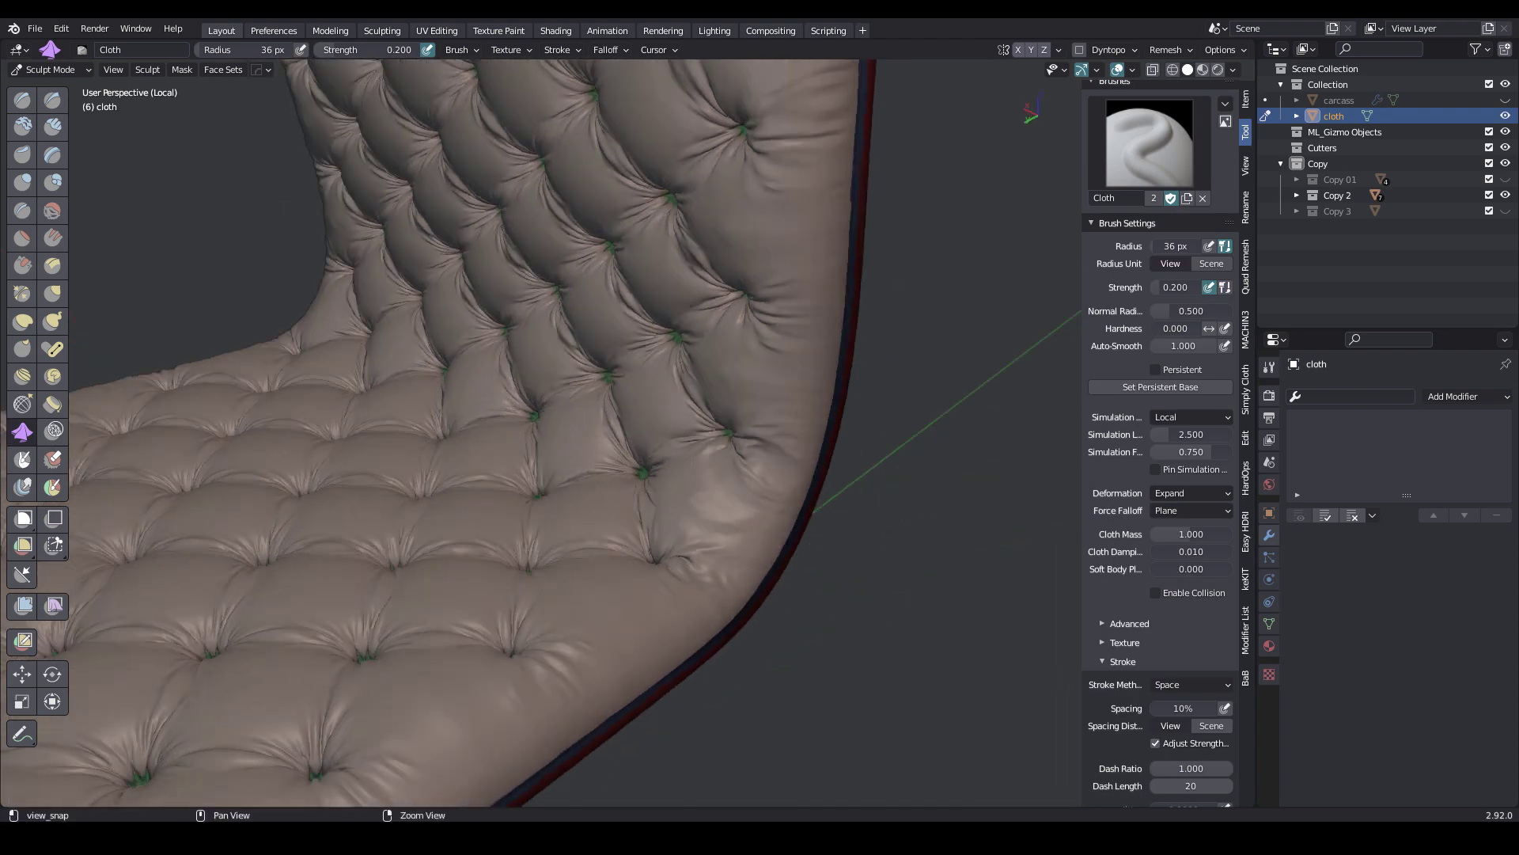
pyautogui.moveTo(732, 475); pyautogui.dragTo(814, 424, button='middle')
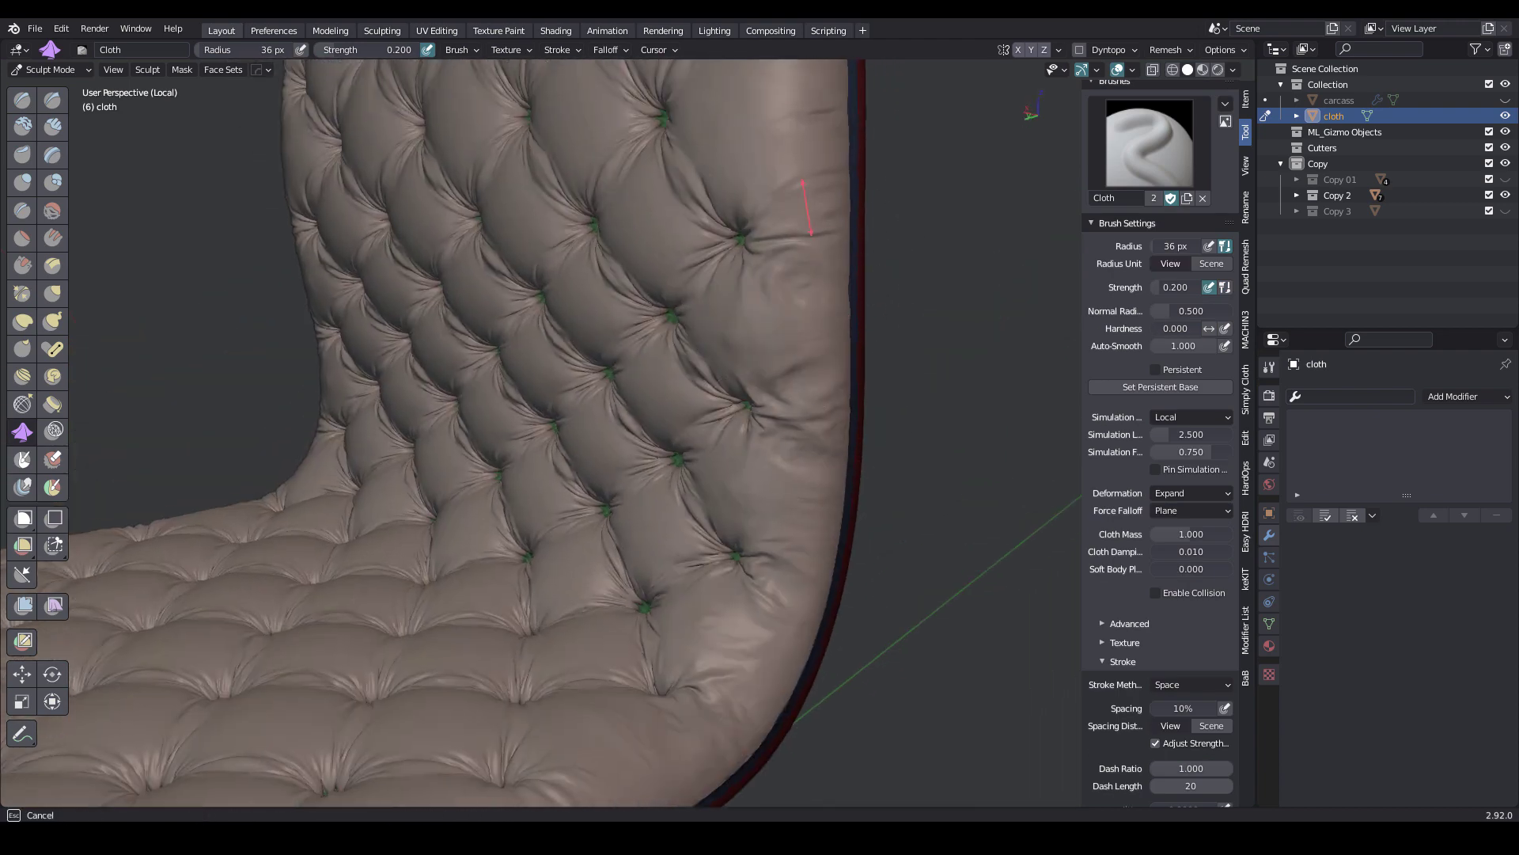
pyautogui.moveTo(808, 207); pyautogui.dragTo(728, 182, button='middle')
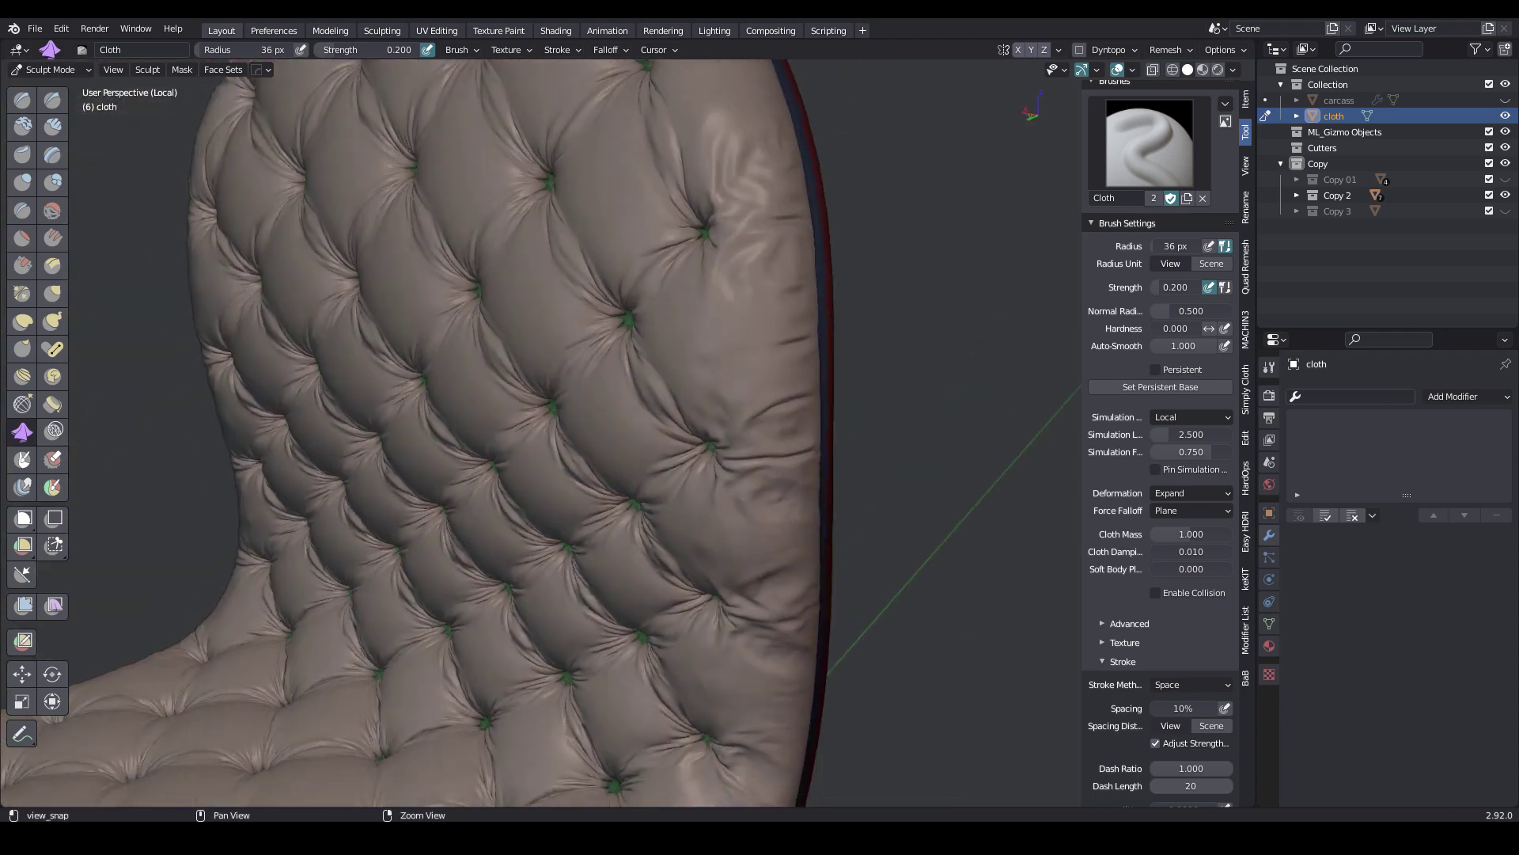
pyautogui.moveTo(730, 182)
pyautogui.keyDown('alt'); pyautogui.mouseDown()
pyautogui.moveTo(737, 247)
pyautogui.moveTo(729, 187)
pyautogui.moveTo(781, 187)
pyautogui.mouseUp(); pyautogui.keyUp('alt')
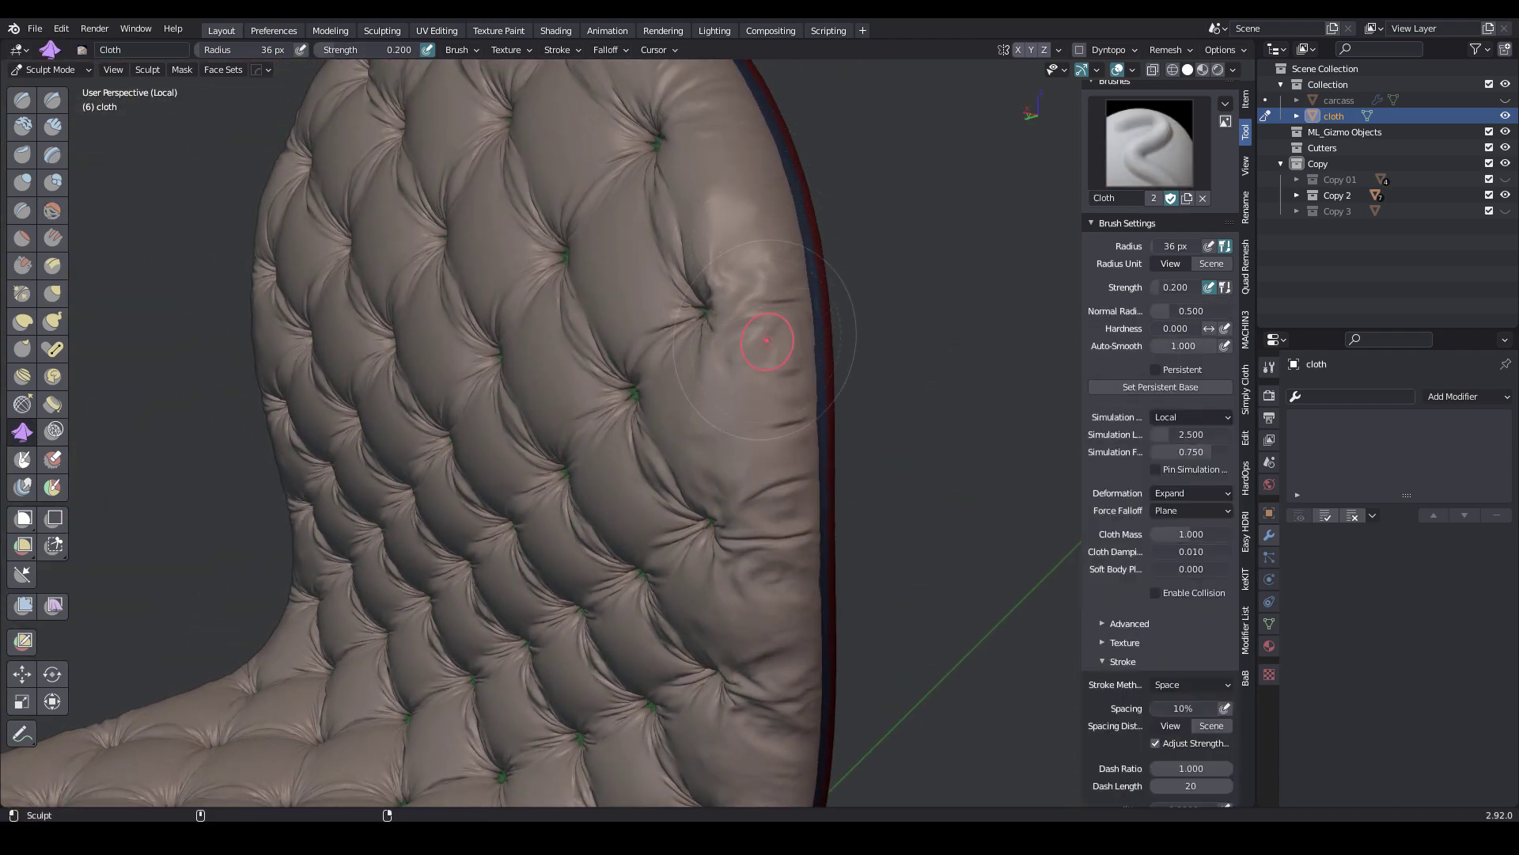
pyautogui.moveTo(740, 508); pyautogui.dragTo(736, 455, button='middle')
# - Brush small irregular folds around the tufts on the lower backrest and toward its opposite edge
pyautogui.moveTo(569, 506); pyautogui.dragTo(612, 358, button='middle')
pyautogui.moveTo(487, 285); pyautogui.dragTo(614, 346, button='middle')
pyautogui.moveTo(519, 331); pyautogui.dragTo(566, 360)
pyautogui.moveTo(581, 360); pyautogui.dragTo(522, 349, button='middle')
pyautogui.moveTo(497, 346); pyautogui.dragTo(502, 311)
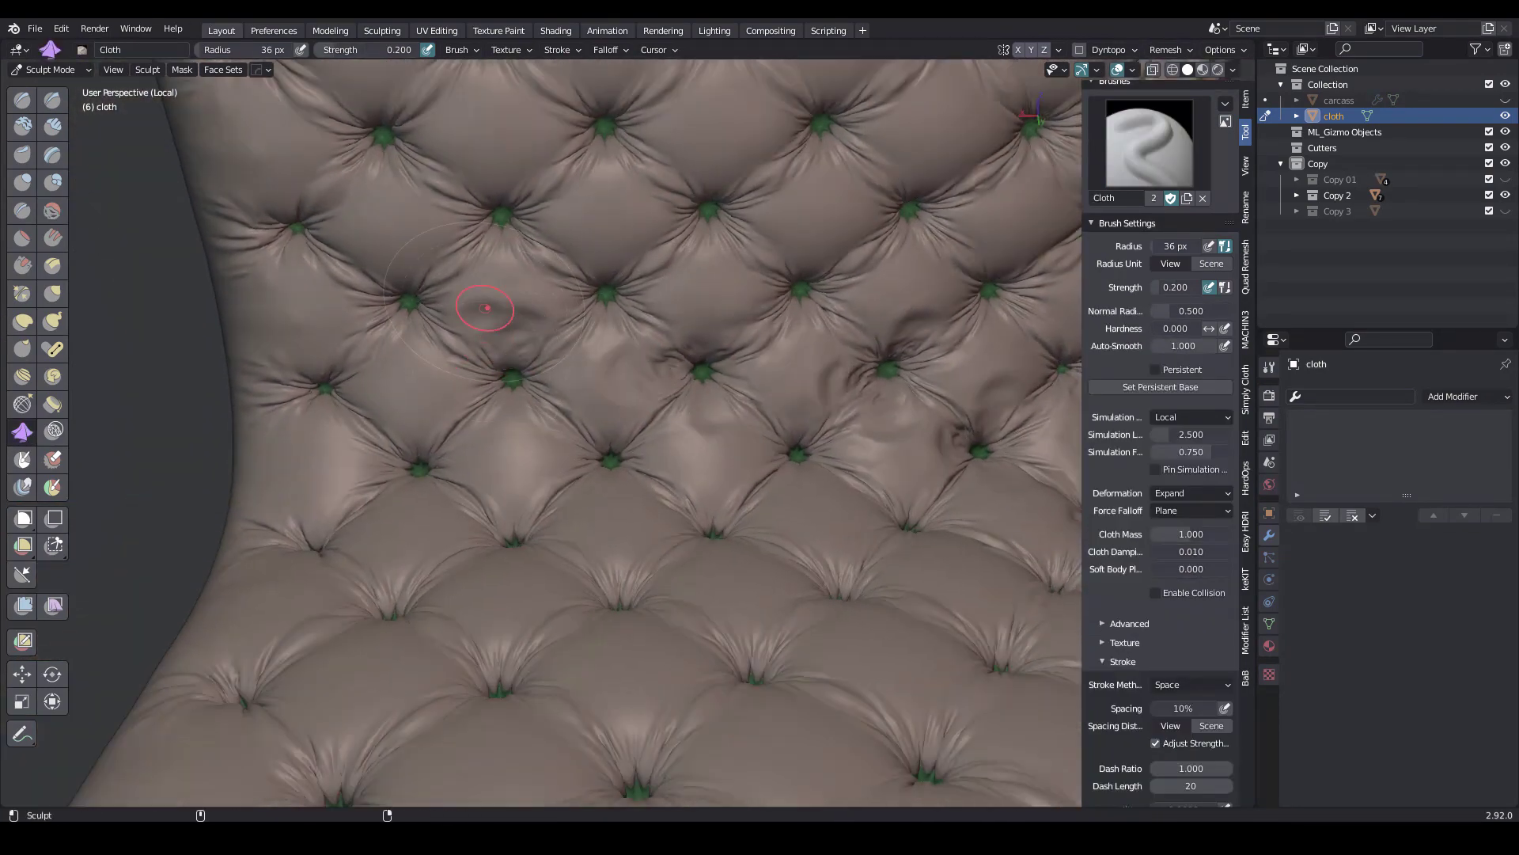
pyautogui.moveTo(515, 324); pyautogui.dragTo(462, 333, button='middle')
pyautogui.press('shift')
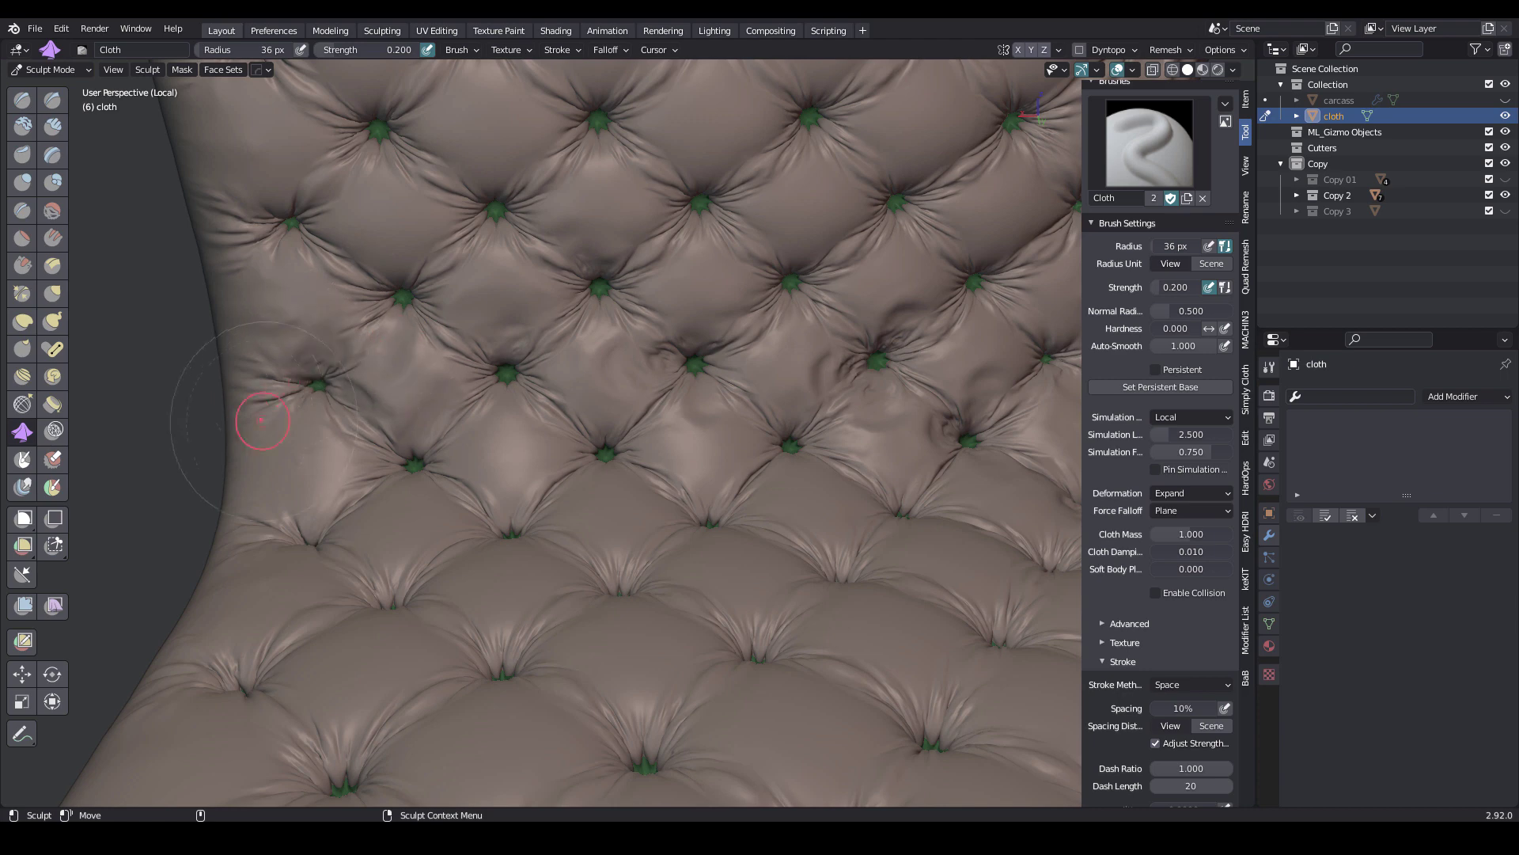
pyautogui.moveTo(277, 398); pyautogui.dragTo(308, 538, button='middle')
# - Unhide the carcass beneath the cloth and apply its Solidify modifier
pyautogui.scroll(-5, 515, 494)
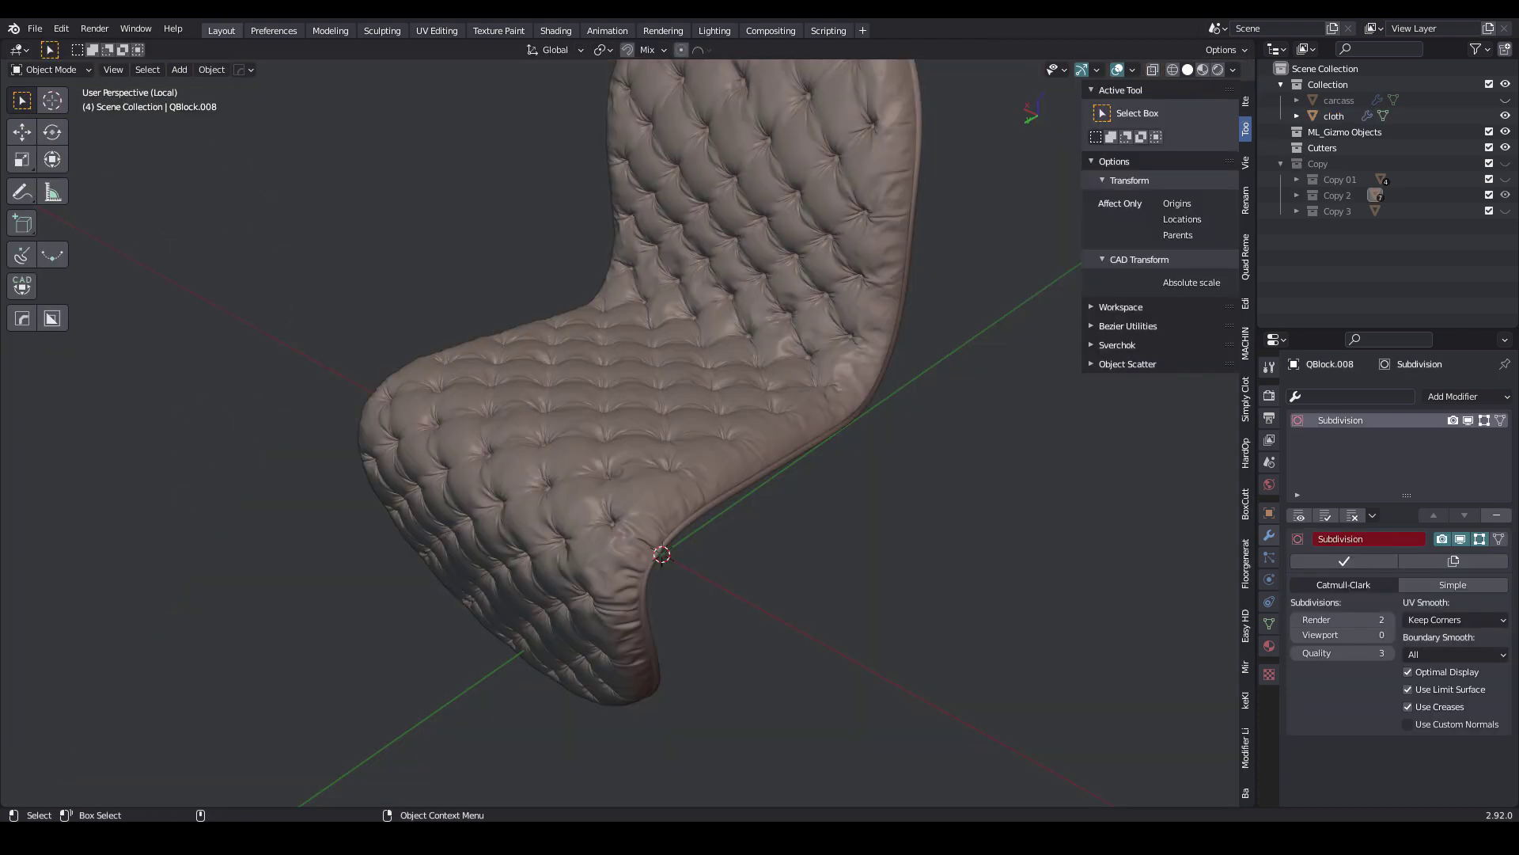
pyautogui.click(664, 454)
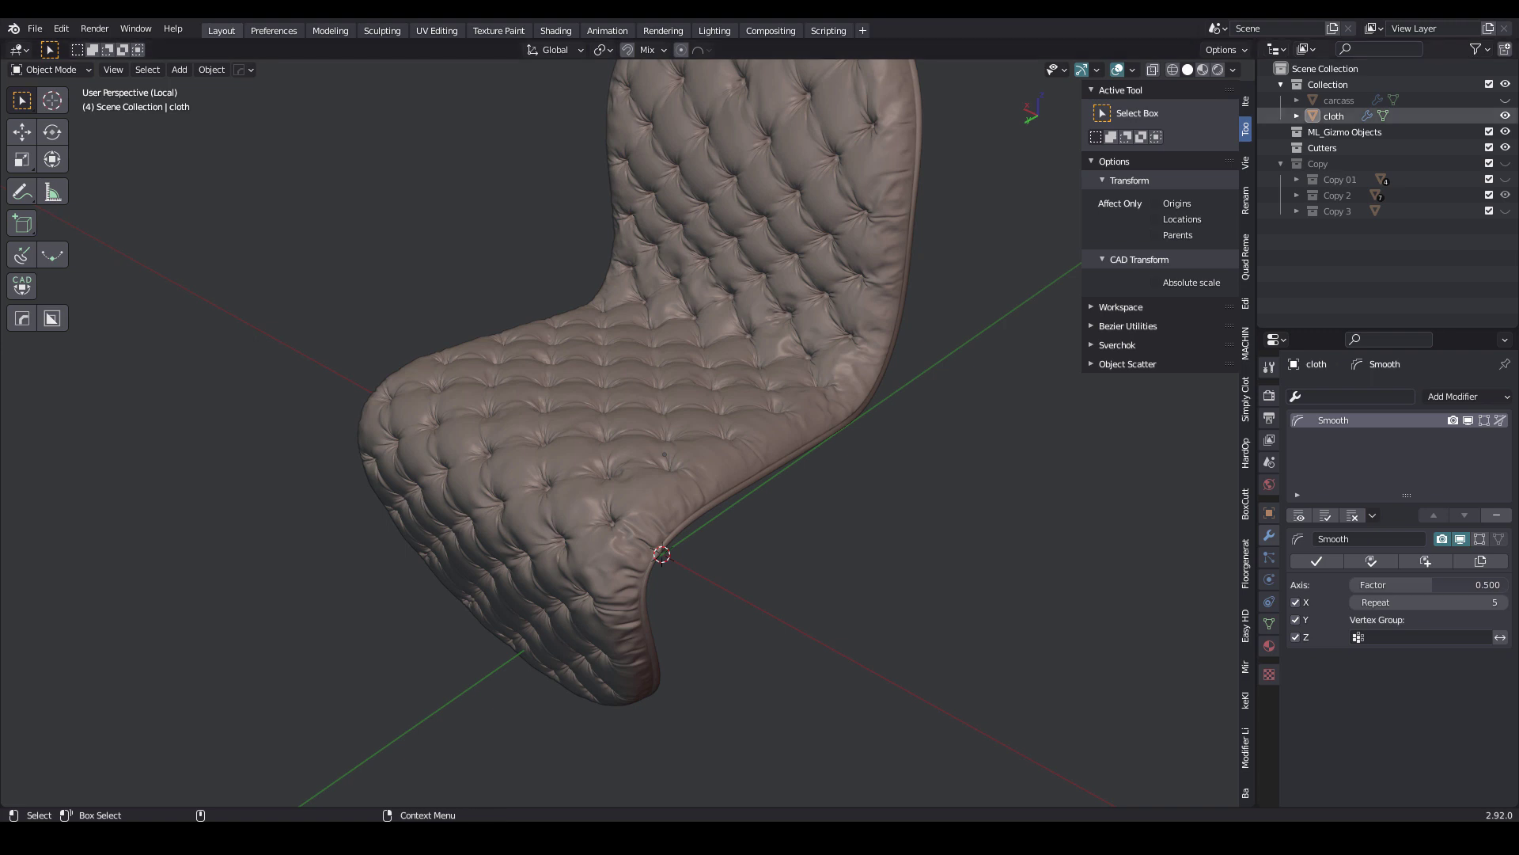
pyautogui.click(1505, 100)
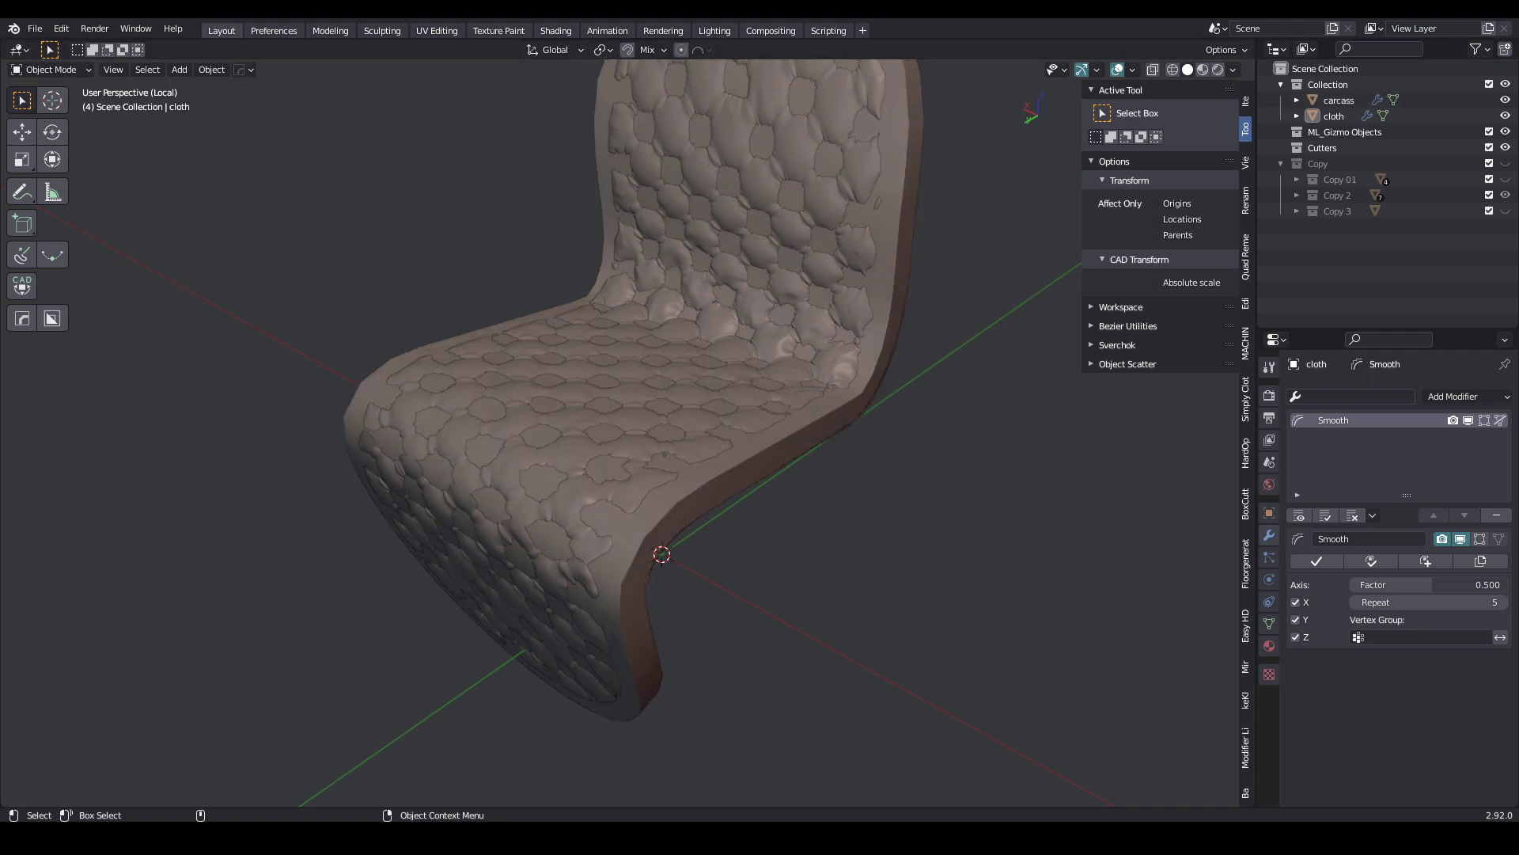
pyautogui.click(873, 360)
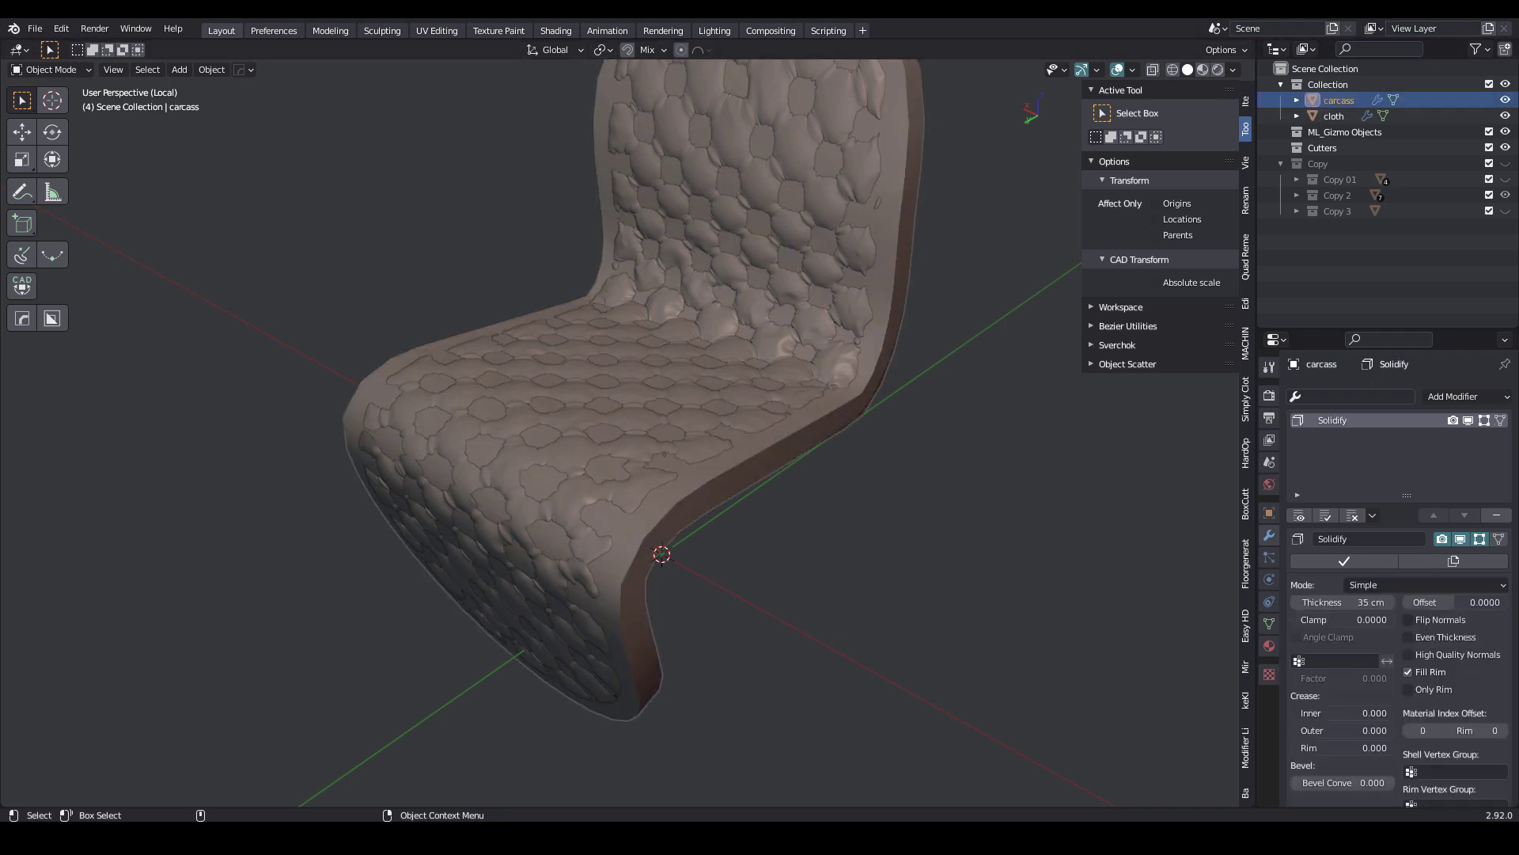
pyautogui.press('KP_Divide')
pyautogui.click(1344, 560)
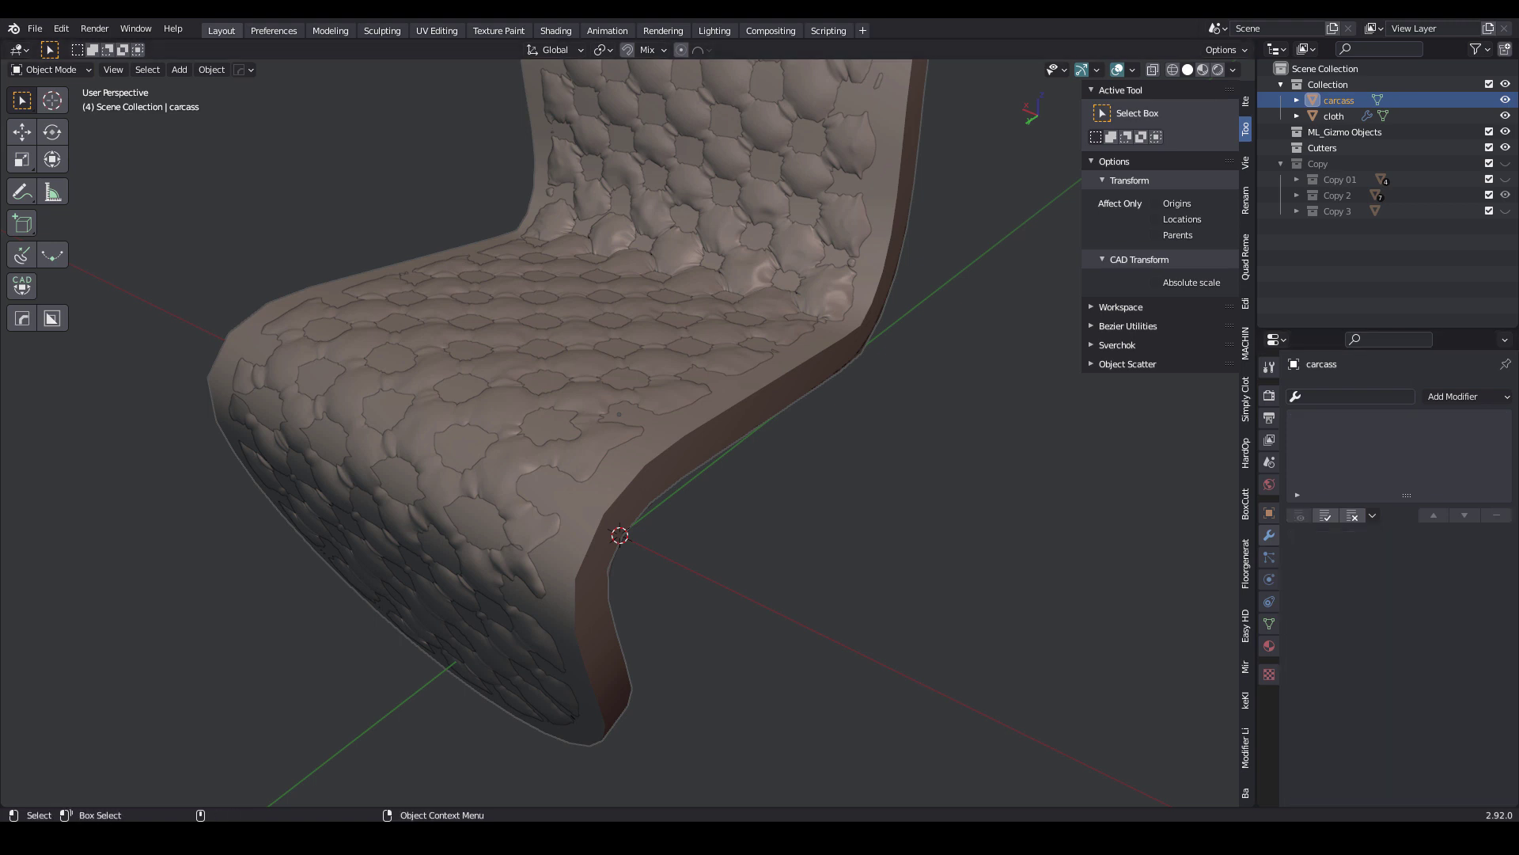
# - In Edit Mode, select the carcass's back and underside as linked flat faces at 45° and Shrink/Fatten them outward by 11.2 cm
pyautogui.click(51, 70)
pyautogui.click(49, 105)
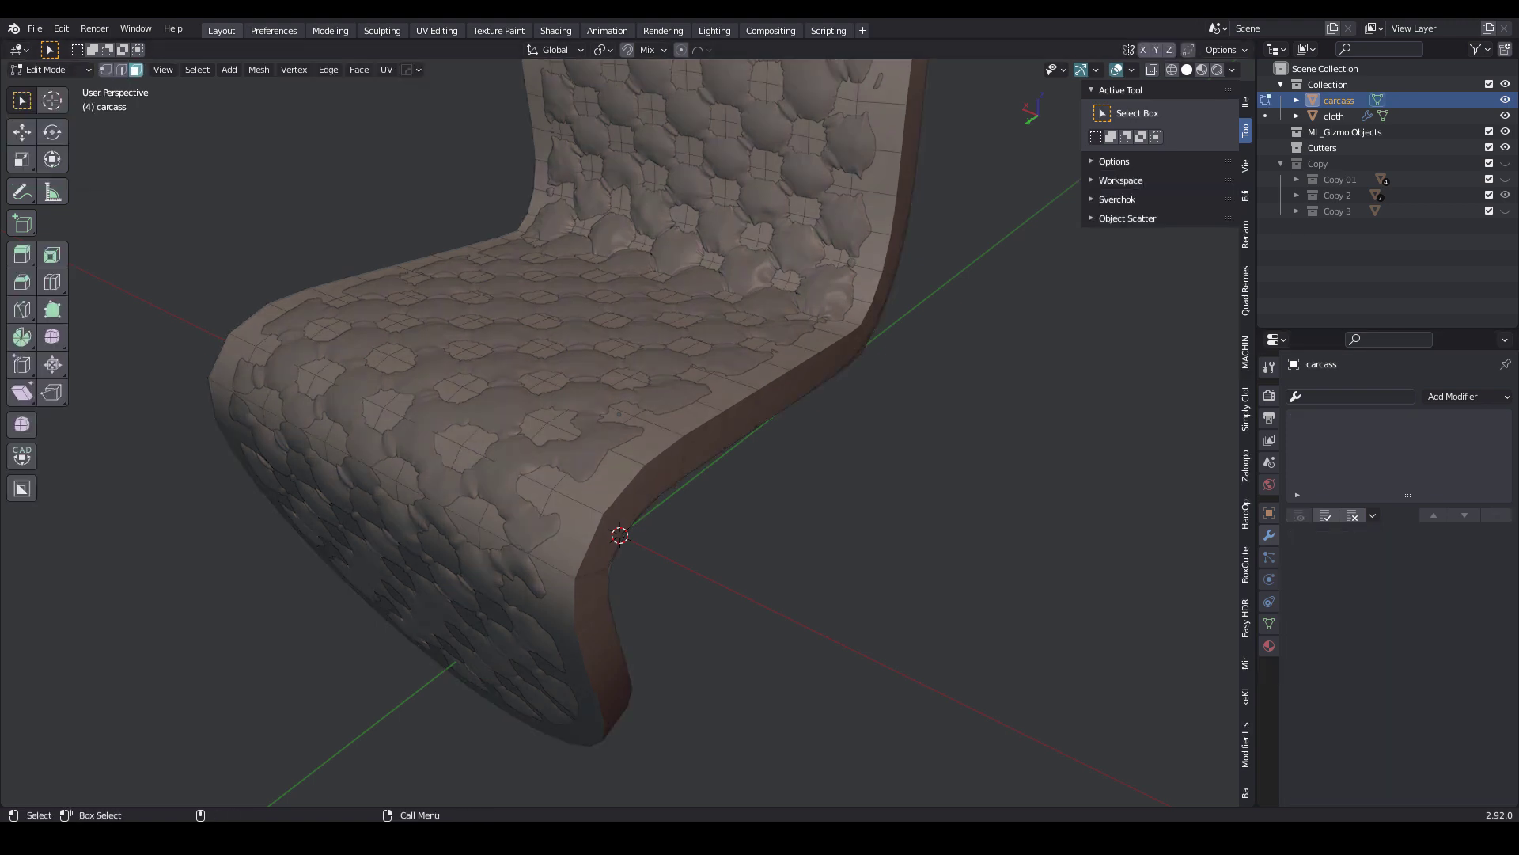
pyautogui.moveTo(831, 530); pyautogui.dragTo(638, 450, button='middle')
pyautogui.moveTo(643, 443); pyautogui.dragTo(621, 491)
pyautogui.click(197, 70)
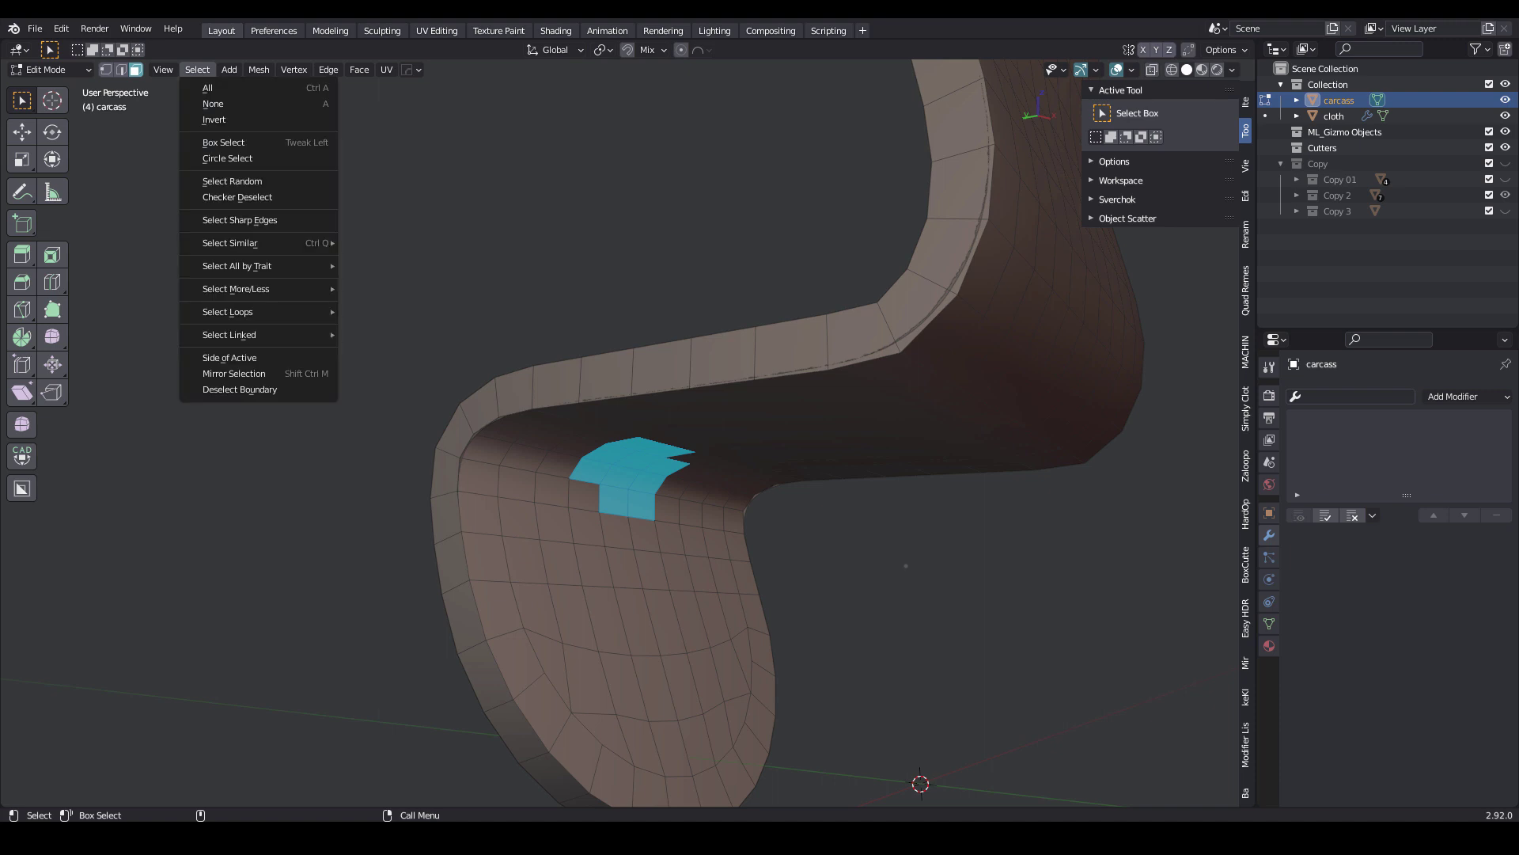
pyautogui.moveTo(238, 334)
pyautogui.click(406, 364)
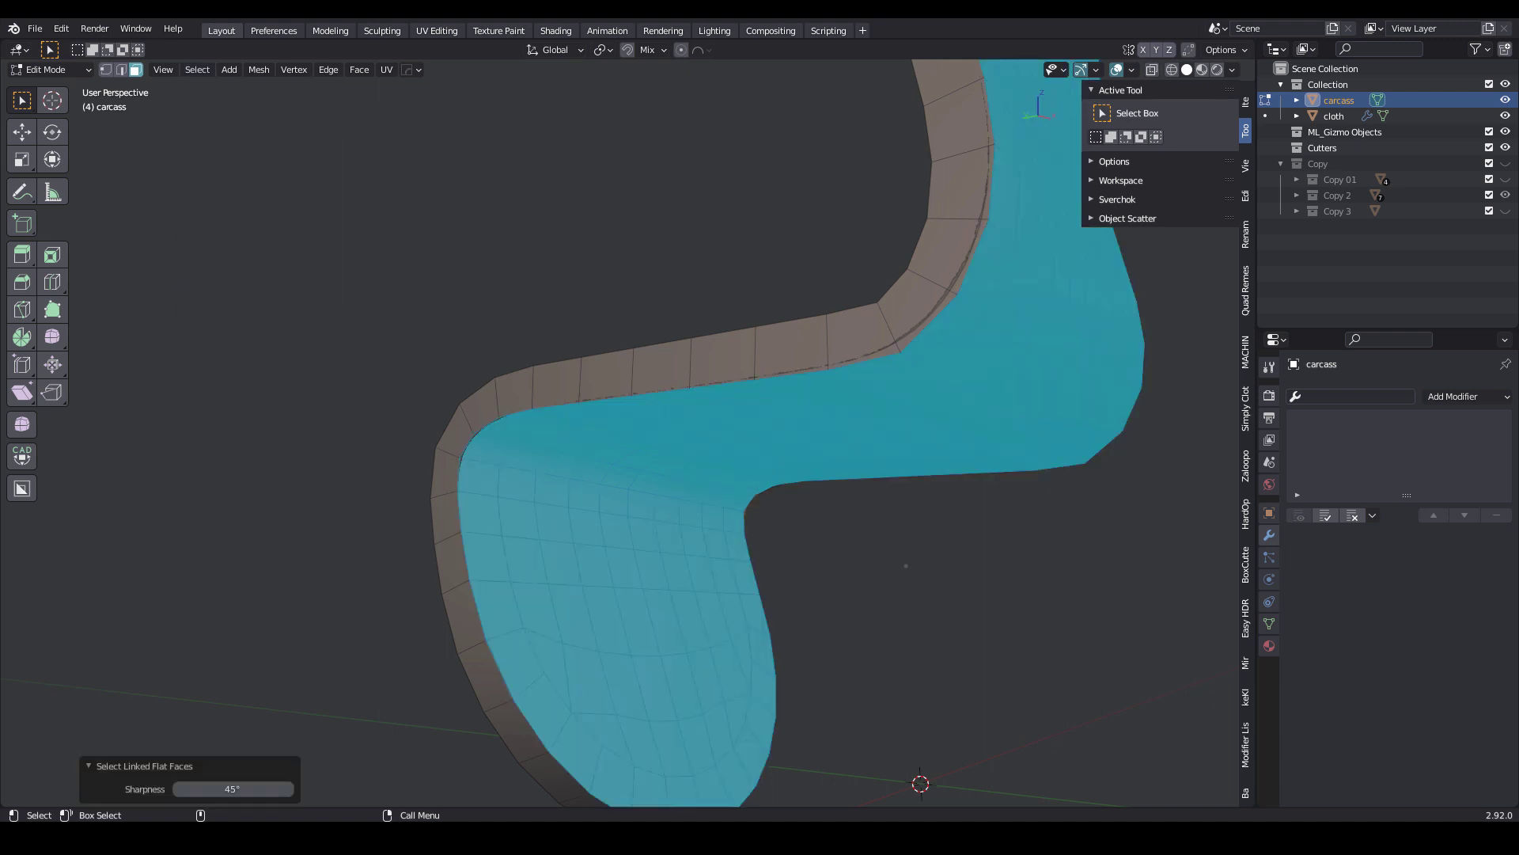
pyautogui.moveTo(554, 427); pyautogui.dragTo(697, 492, button='middle')
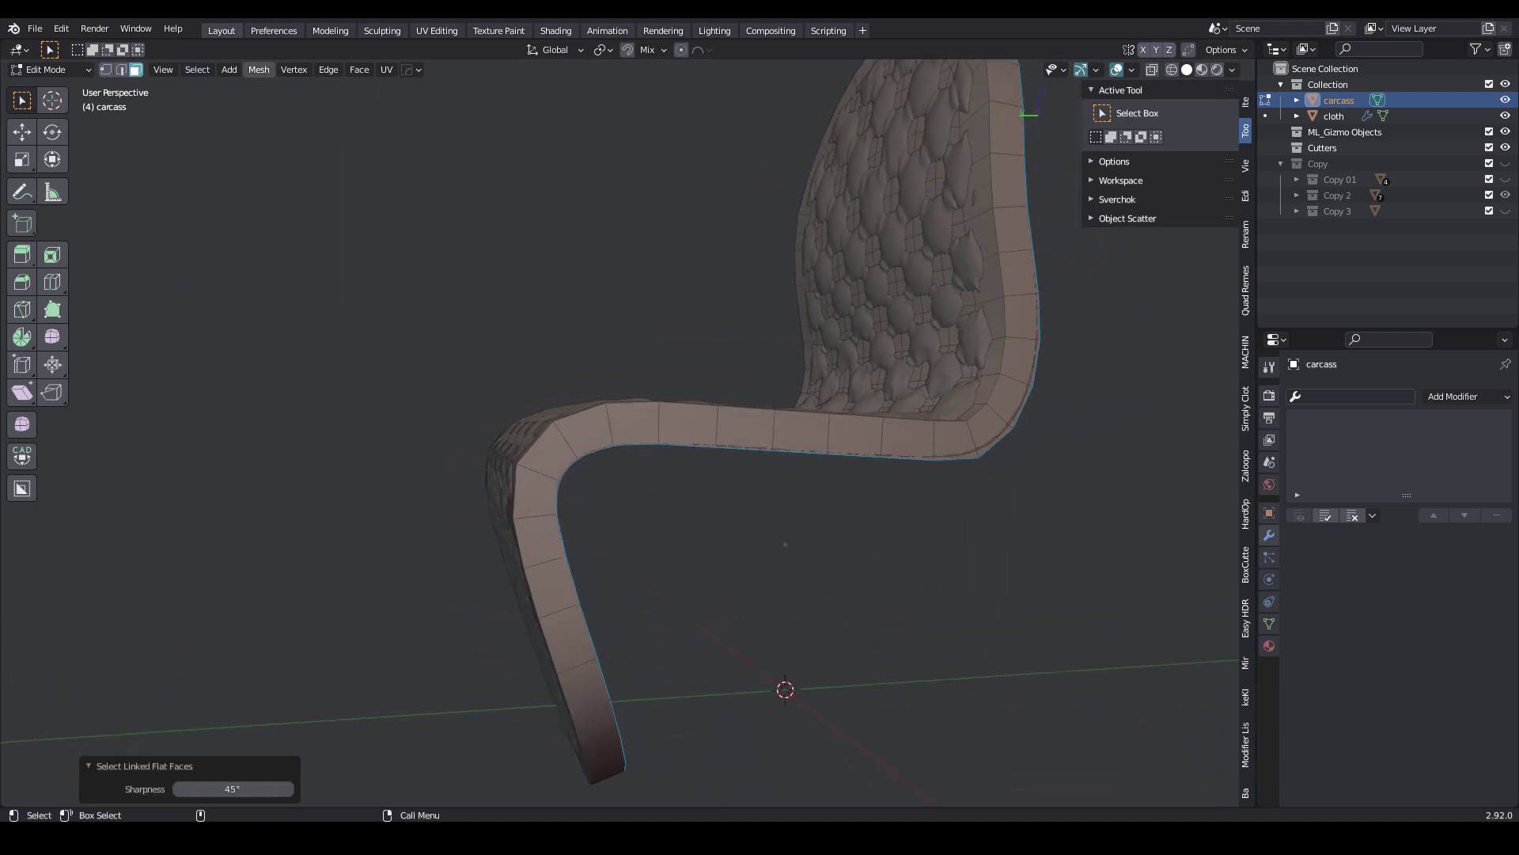
pyautogui.click(259, 70)
pyautogui.moveTo(285, 88)
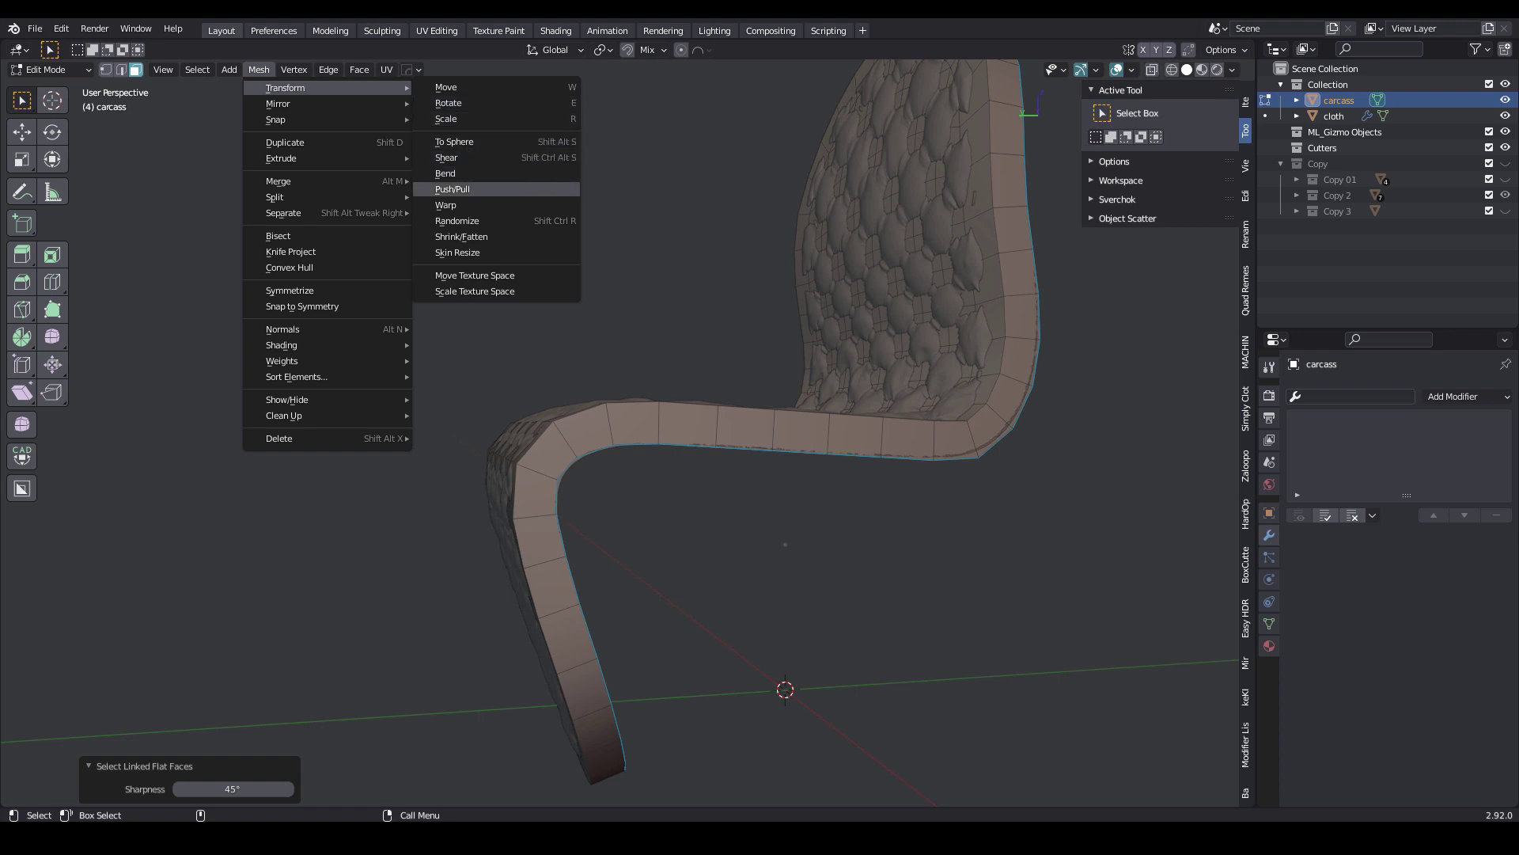
pyautogui.click(461, 236)
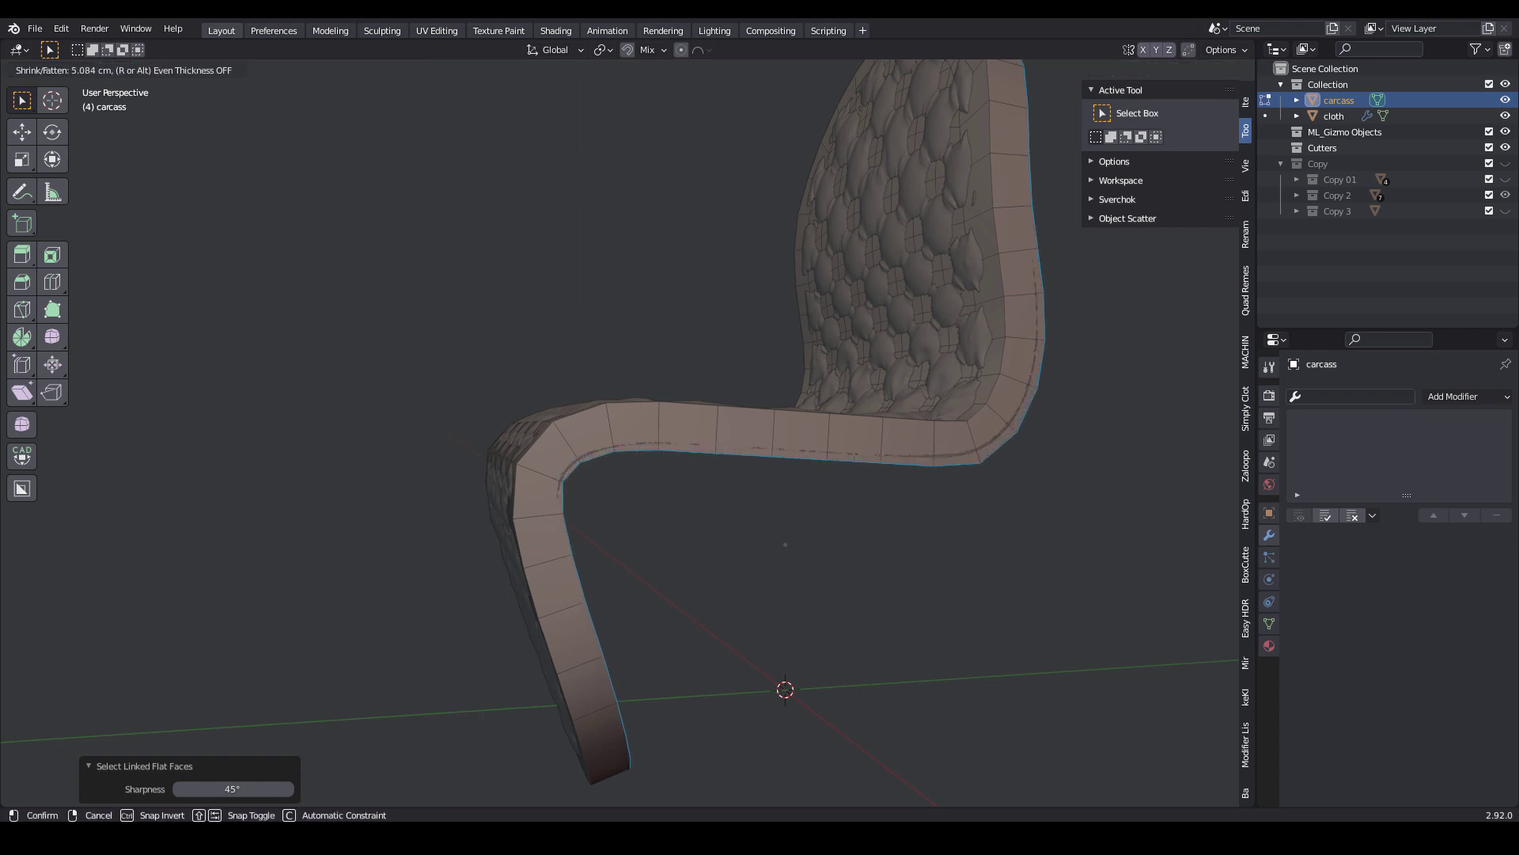
pyautogui.click(475, 316)
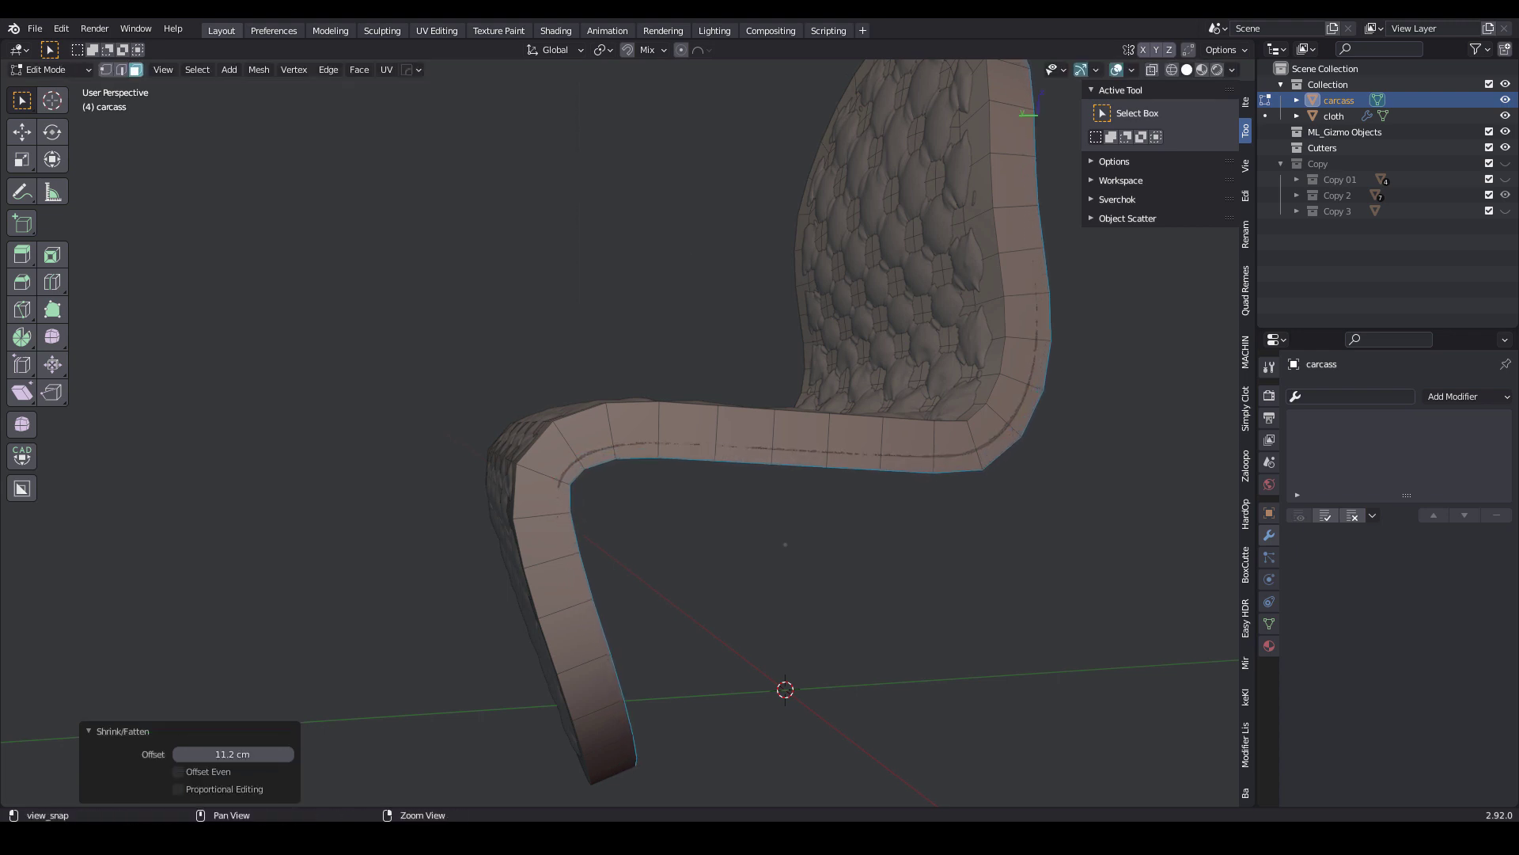
# - Select the carcass's linked flat front faces and inset them about 5.2 cm with a depth of about -22.8 cm
pyautogui.moveTo(443, 348); pyautogui.dragTo(557, 391, button='middle')
pyautogui.click(559, 407)
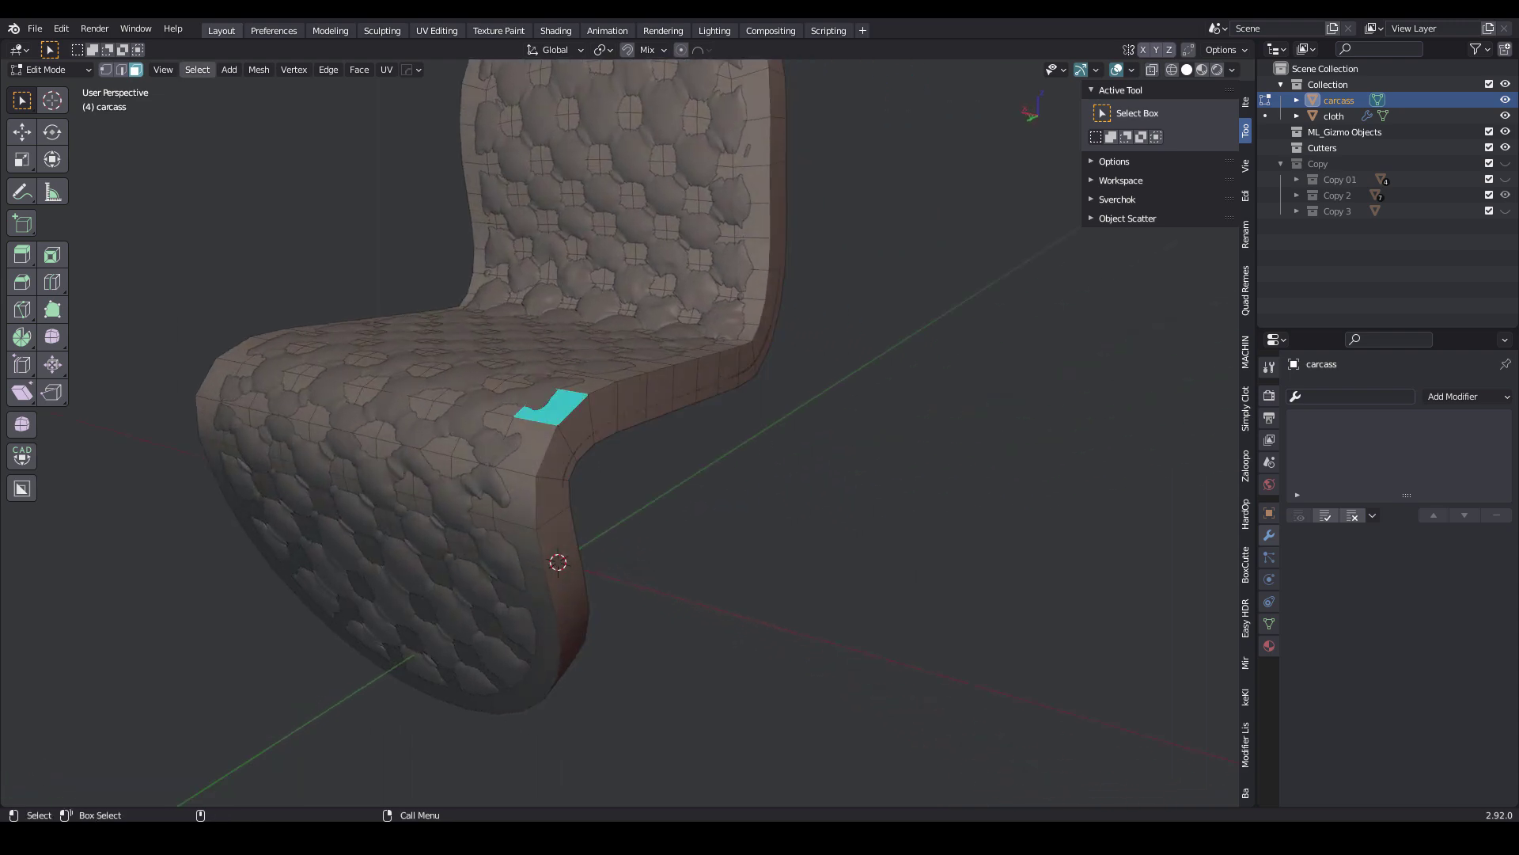
pyautogui.click(197, 70)
pyautogui.moveTo(226, 330)
pyautogui.click(395, 362)
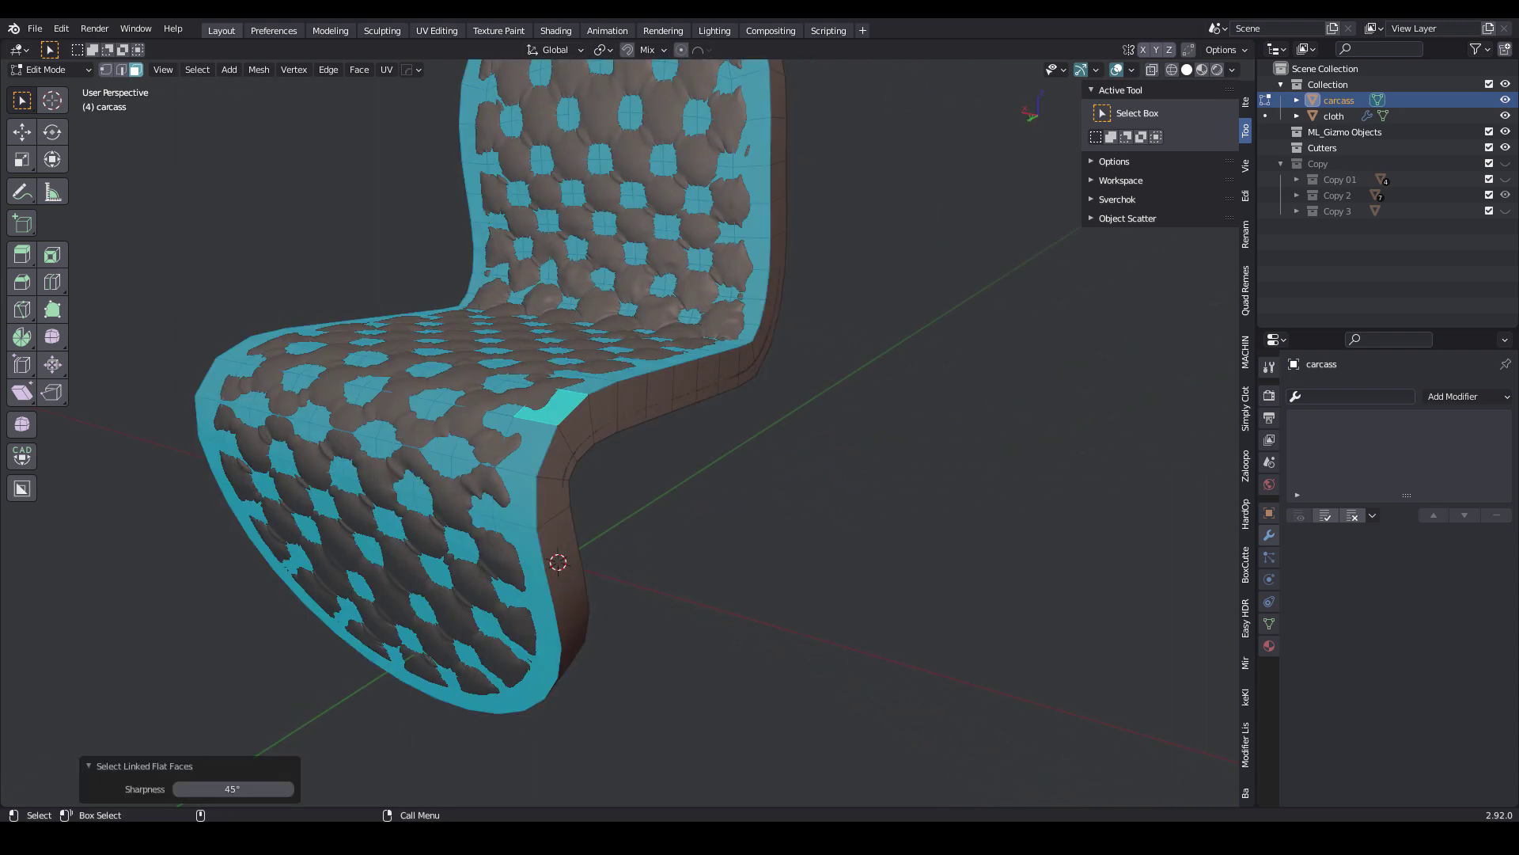
pyautogui.scroll(4, 663, 536)
pyautogui.press('i')
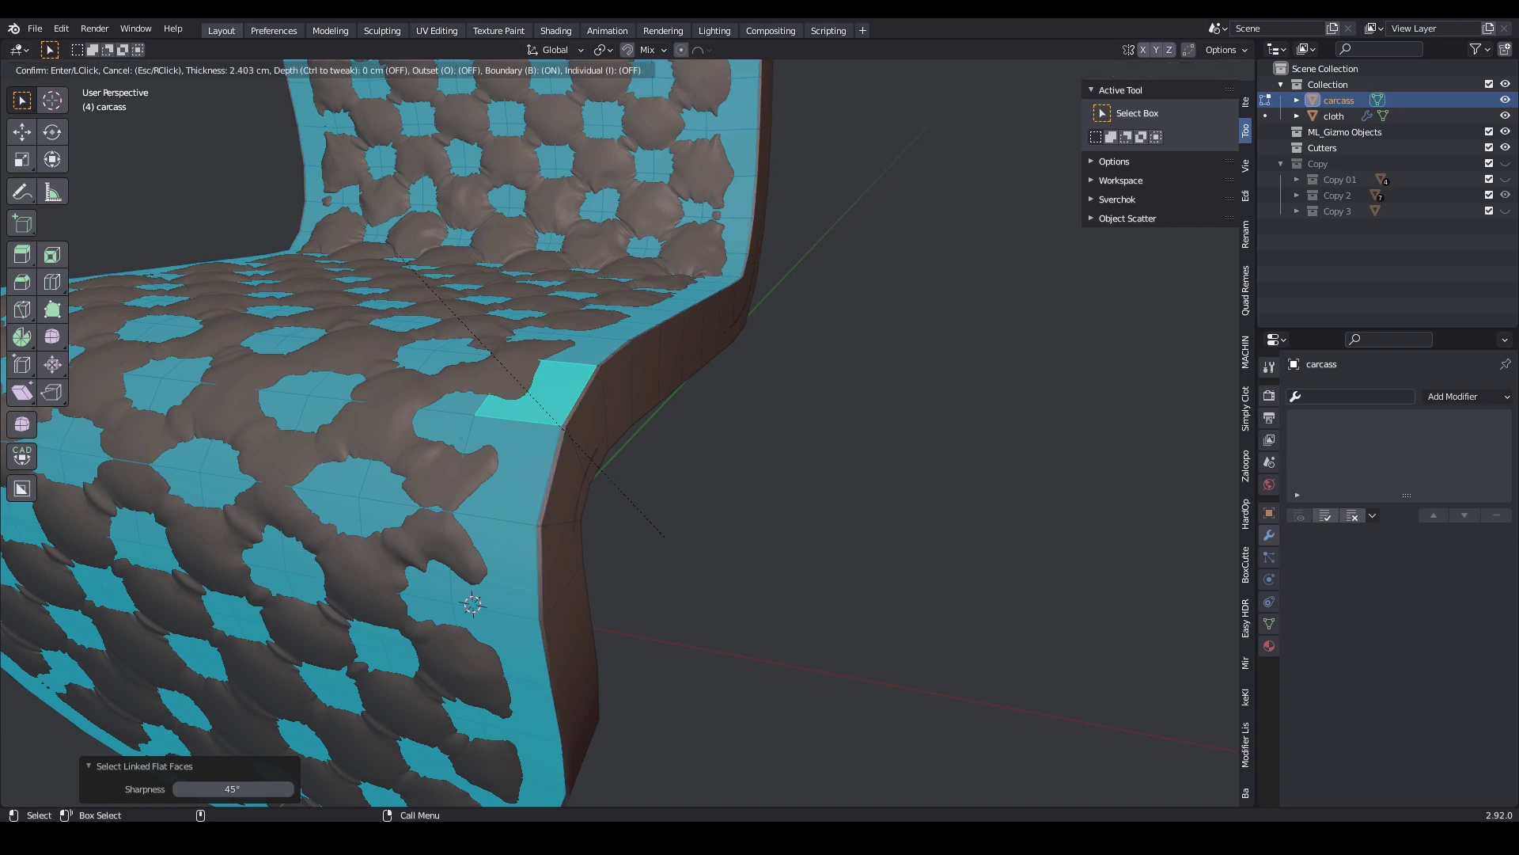
pyautogui.press('ctrl')
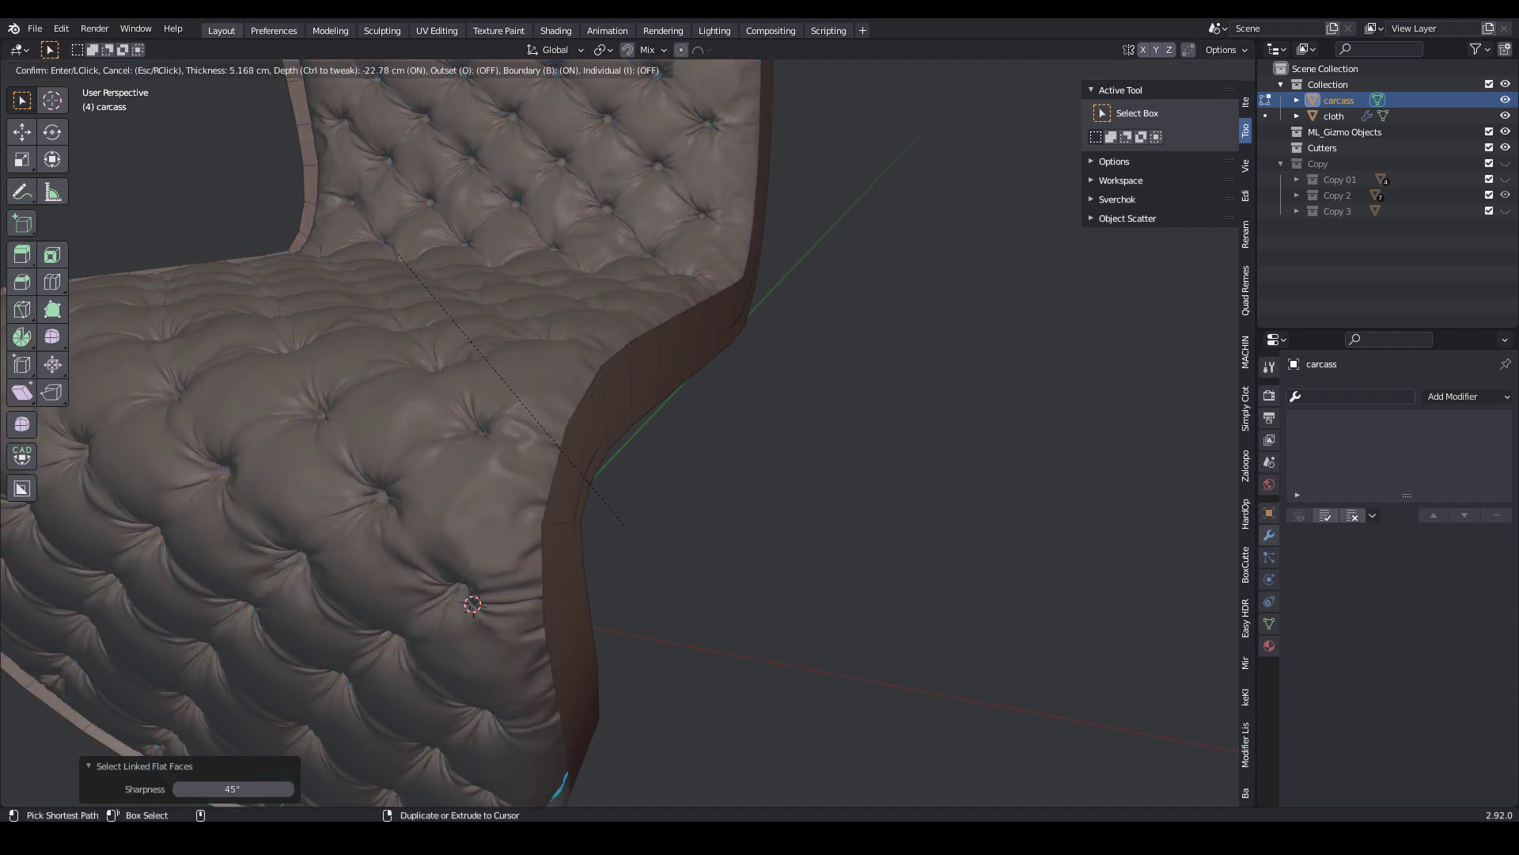
pyautogui.click(624, 525)
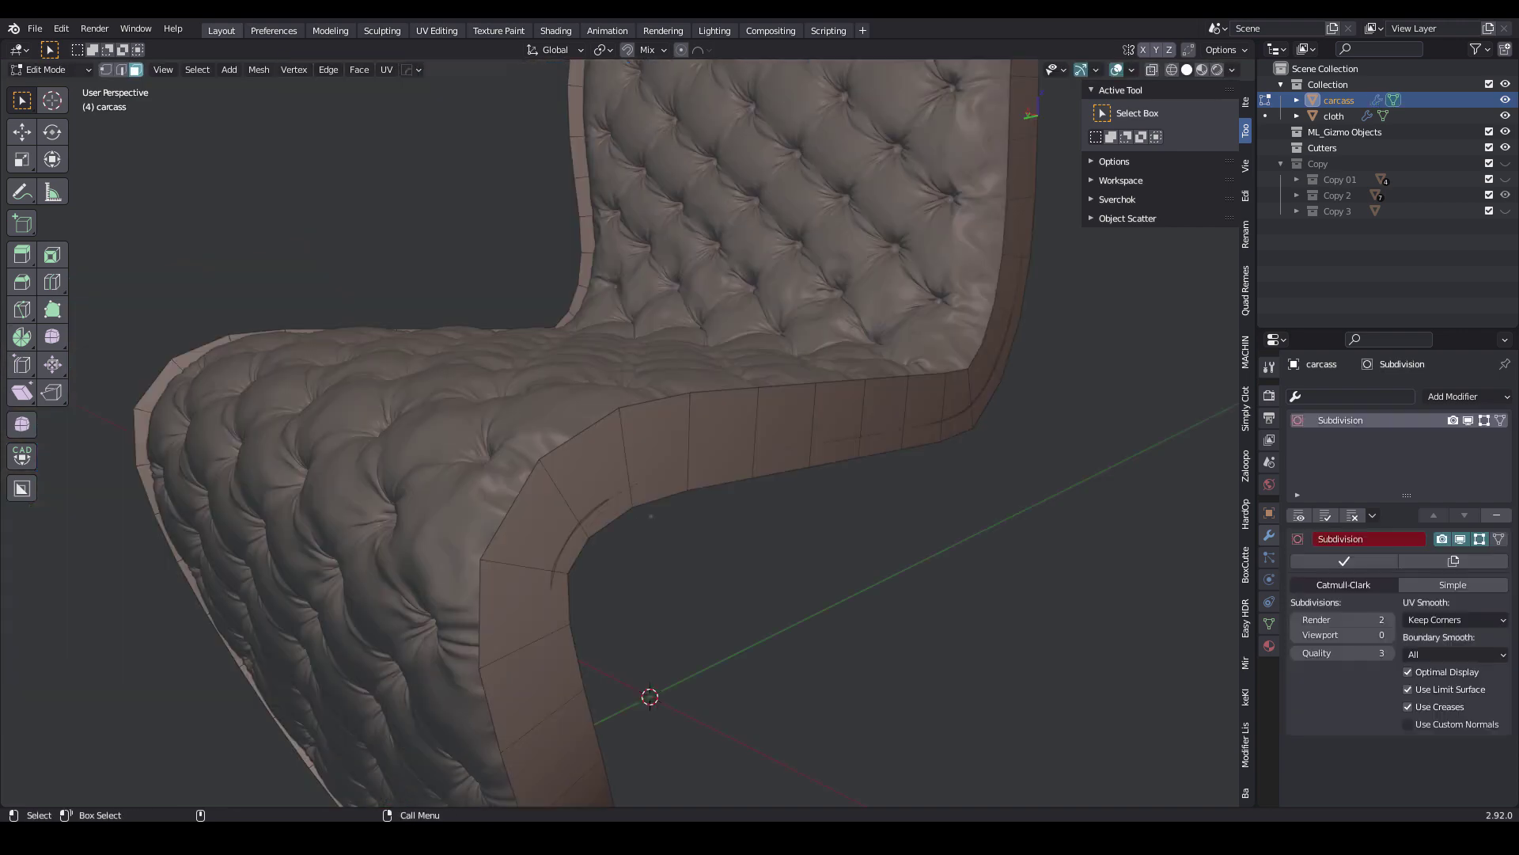
# - Select the face loop around the carcass's side rim and push it outward with Shrink/Fatten
pyautogui.keyDown('alt'); pyautogui.click(719, 434); pyautogui.keyUp('alt')
pyautogui.moveTo(672, 451); pyautogui.dragTo(752, 474, button='middle')
pyautogui.hotkey('alt', 's')
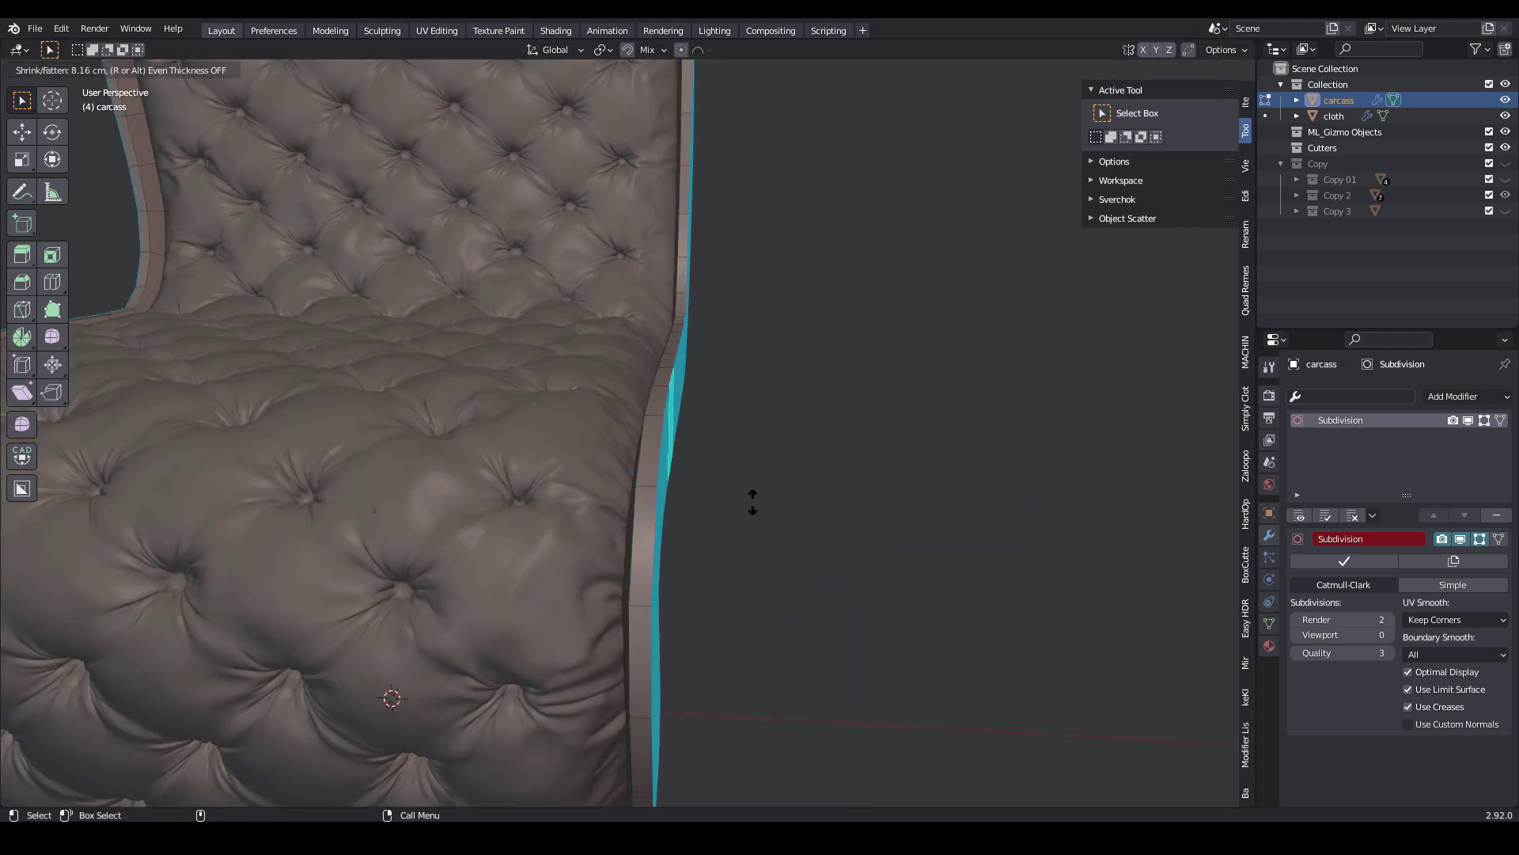
pyautogui.click(761, 481)
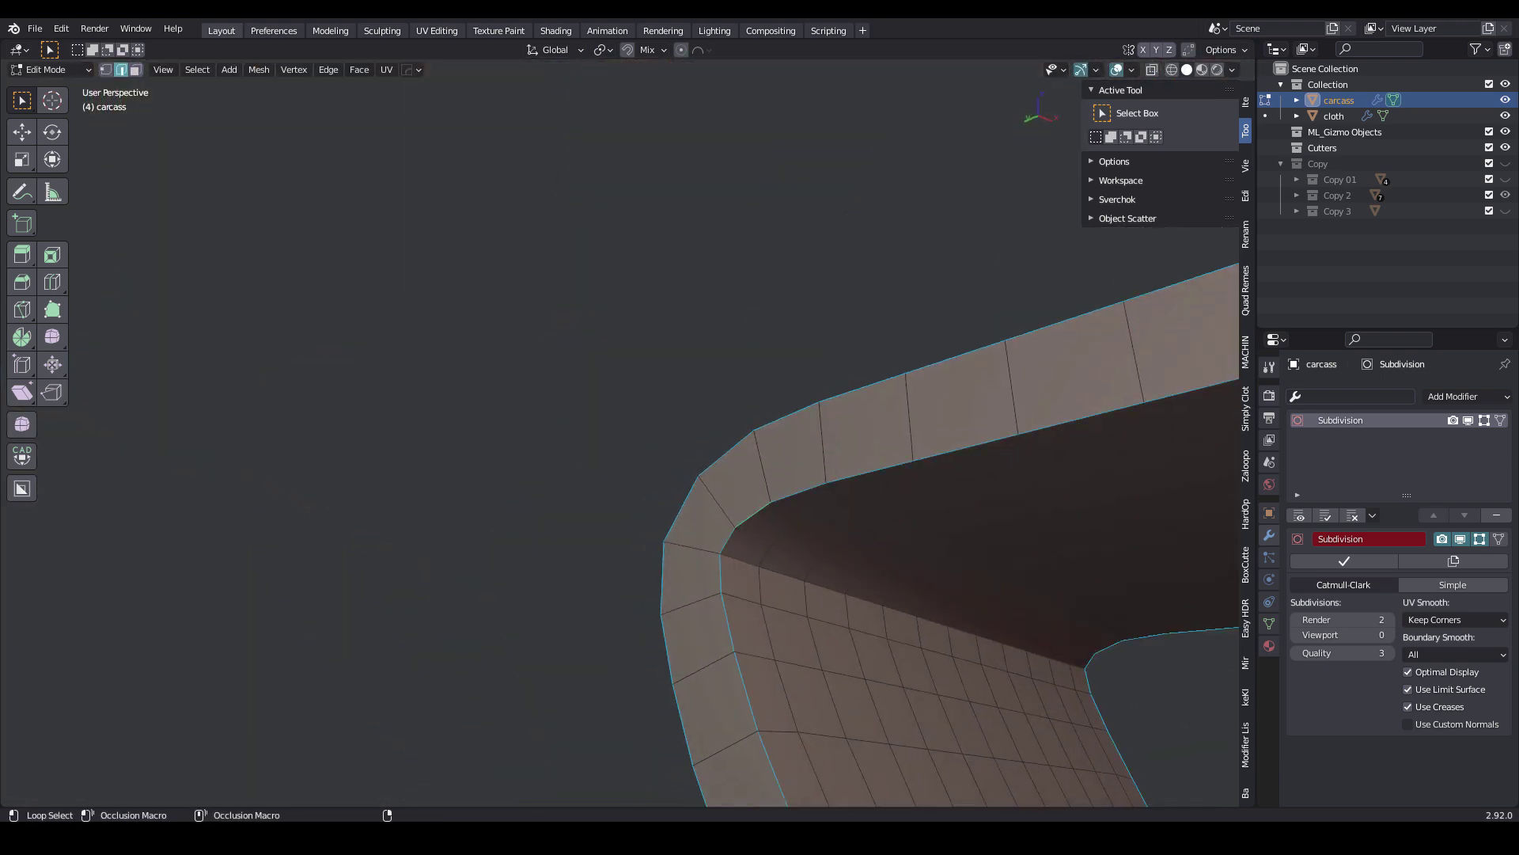
# - Bevel the carcass's selected front and back rim edge loops about 9.6 cm wide with 2 segments
pyautogui.scroll(-5, 753, 510)
pyautogui.moveTo(712, 443); pyautogui.dragTo(815, 483, button='middle')
pyautogui.rightClick(815, 483)
pyautogui.click(816, 373)
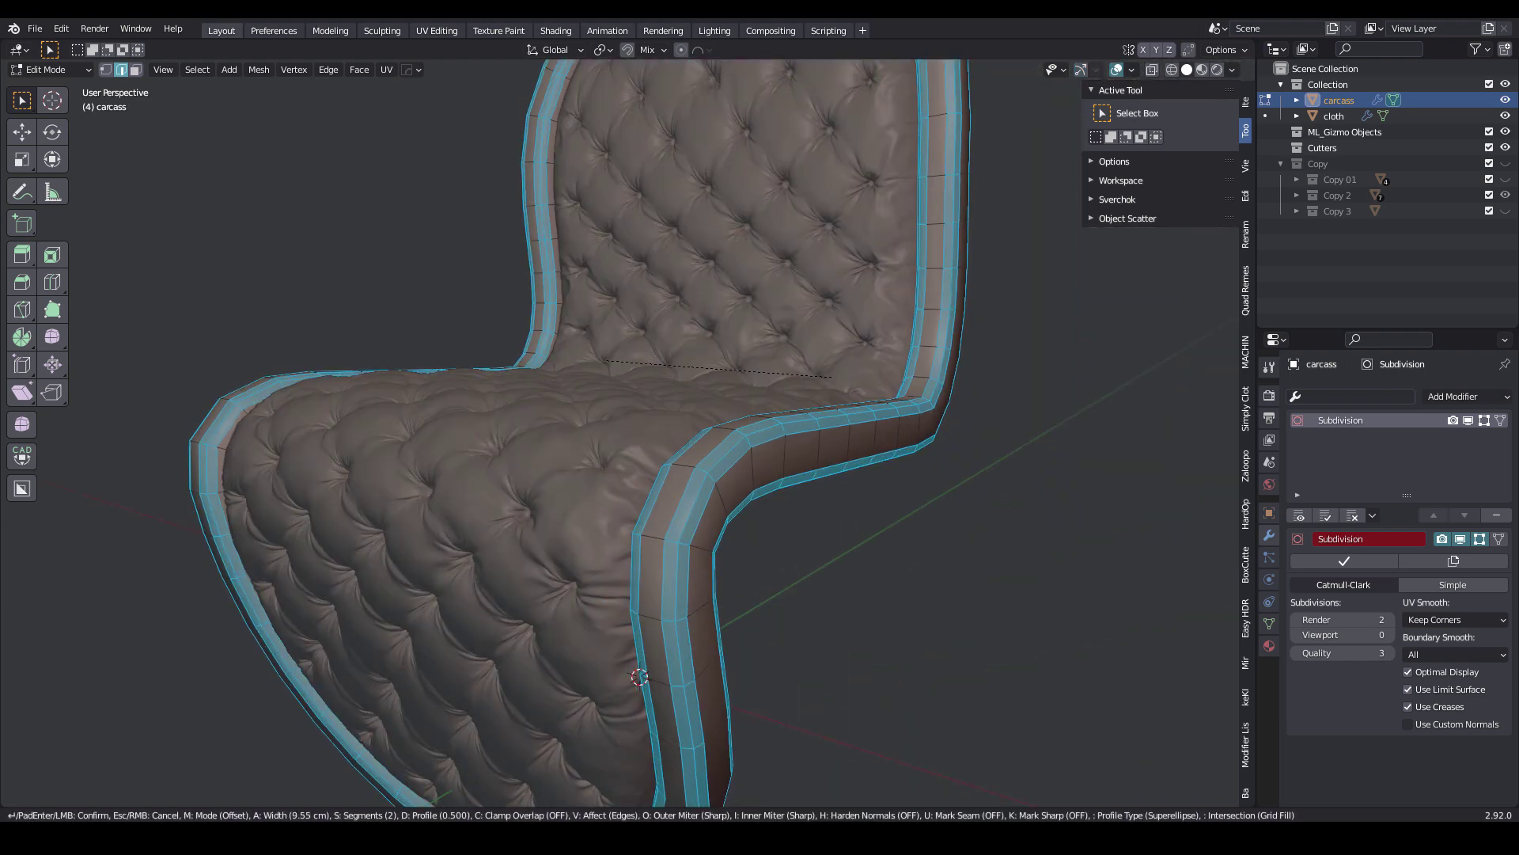
pyautogui.click(639, 676)
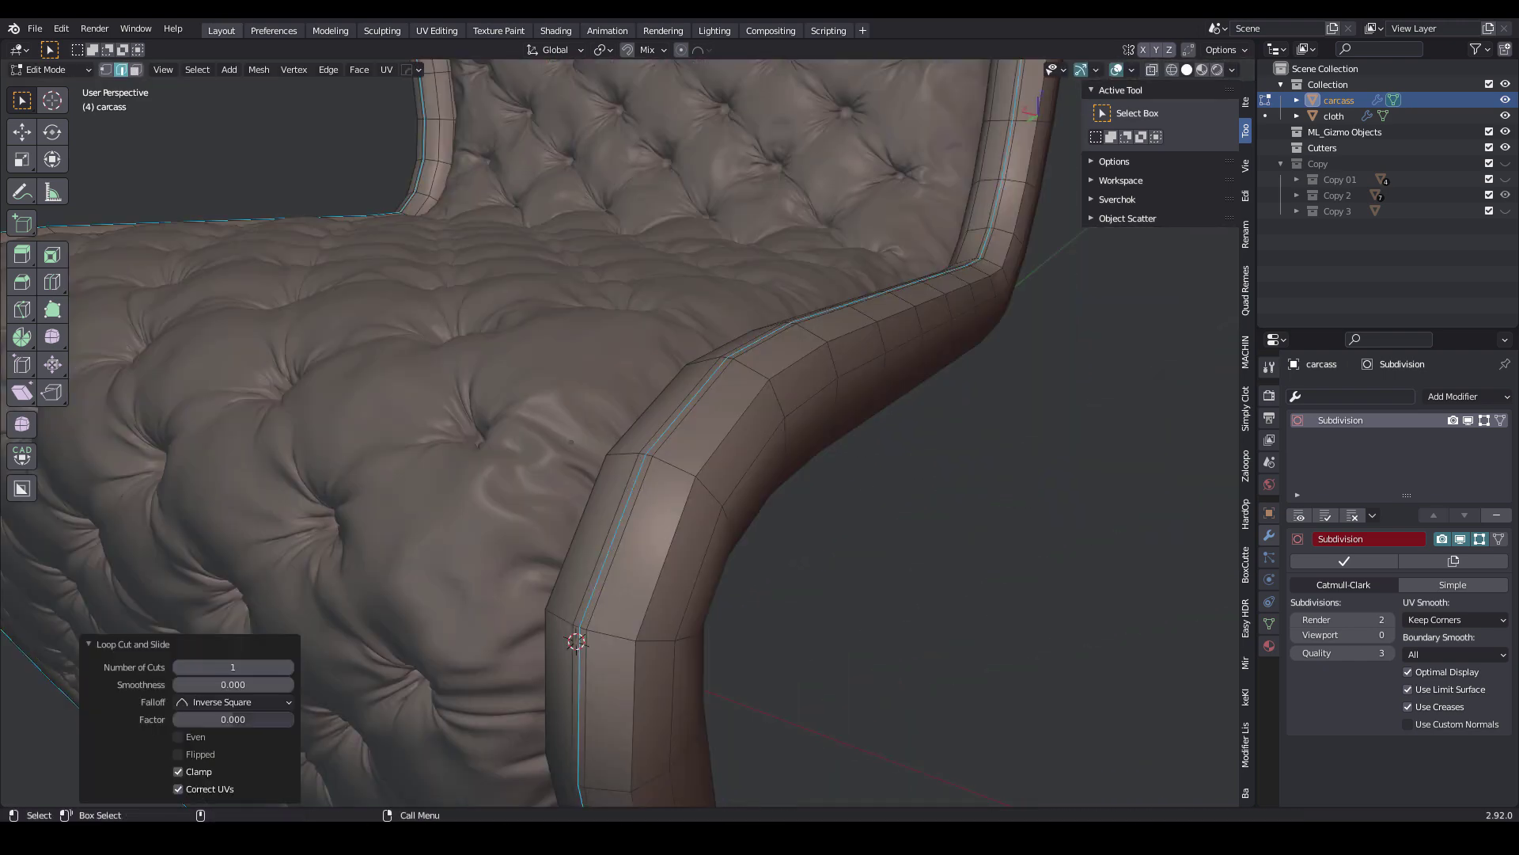
# - Dissolve the extra edge loop along the carcass rim's inner edge and even out the flow of the rim's lengthwise edge loops
pyautogui.keyDown('alt'); pyautogui.click(576, 641); pyautogui.keyUp('alt')
pyautogui.hotkey('ctrl', 'x')
pyautogui.moveTo(760, 507); pyautogui.dragTo(443, 475, button='middle')
pyautogui.scroll(3, 633, 490)
pyautogui.keyDown('ctrl'); pyautogui.click(573, 593); pyautogui.keyUp('ctrl')
pyautogui.click(197, 70)
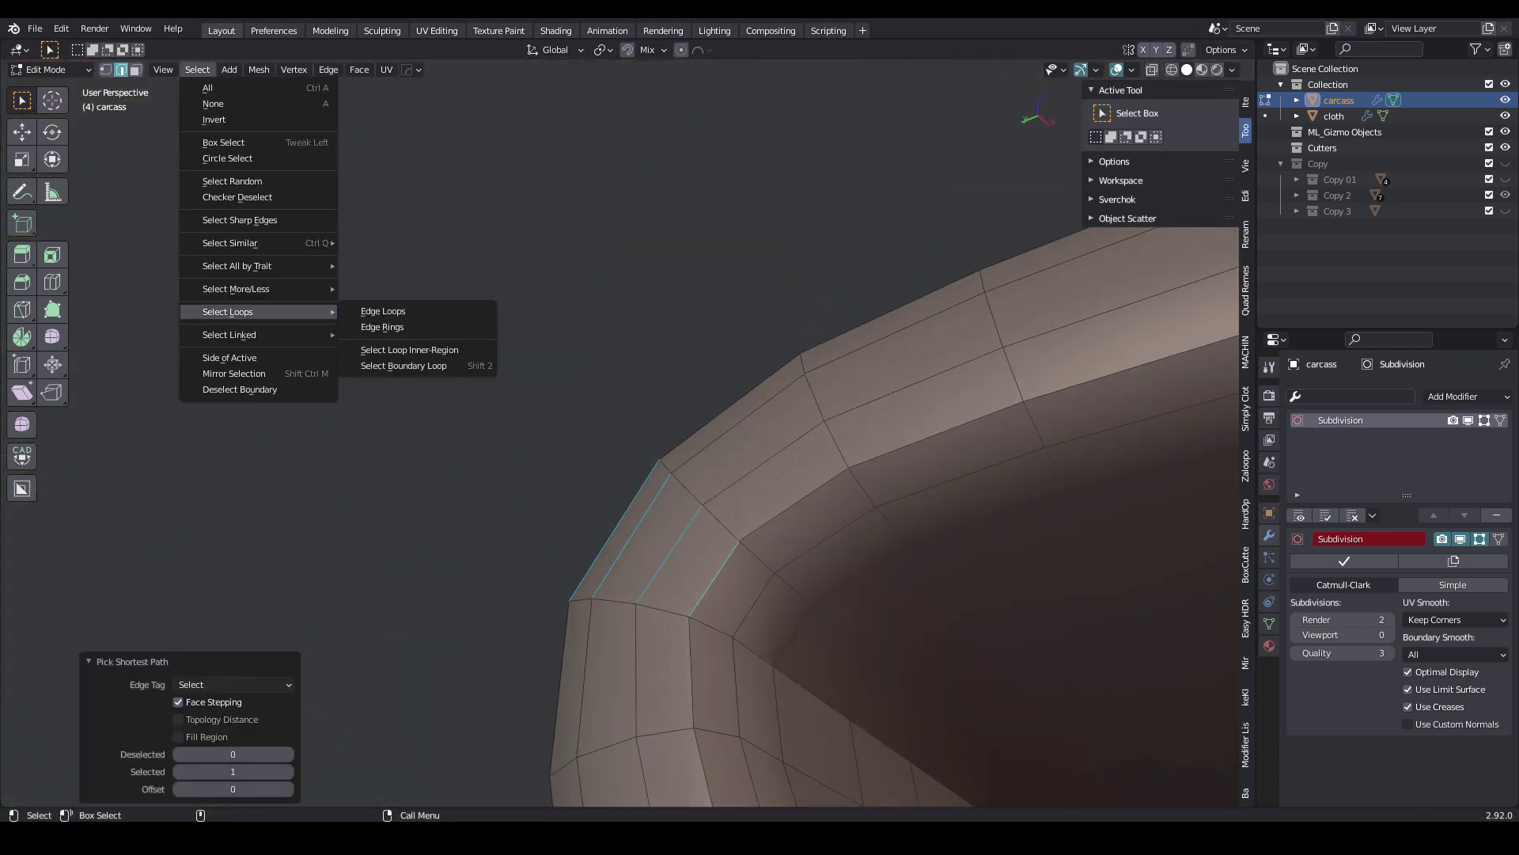
pyautogui.click(372, 310)
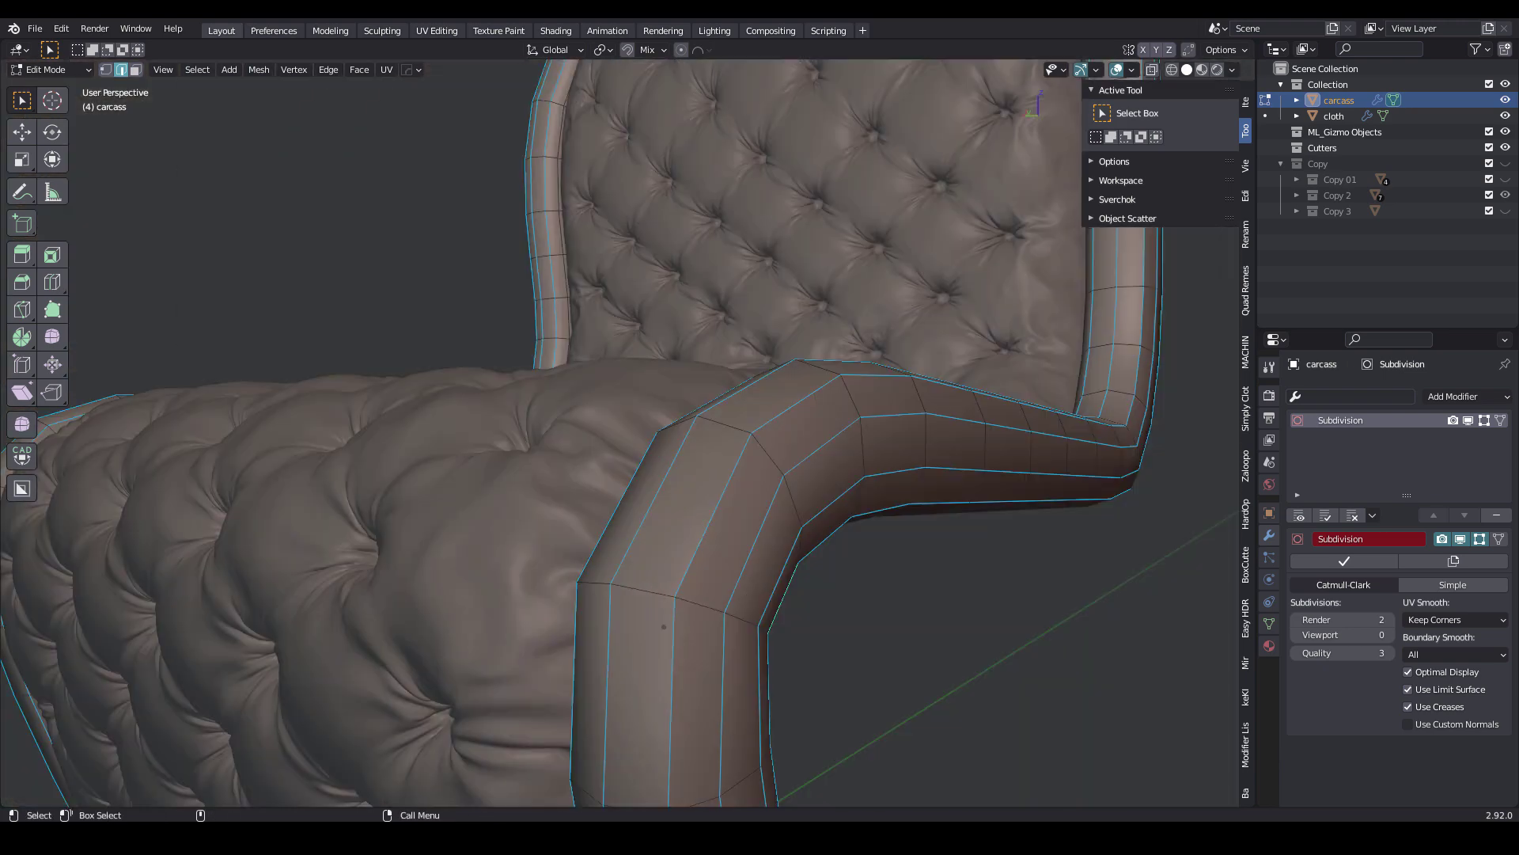
pyautogui.click(329, 69)
pyautogui.click(353, 509)
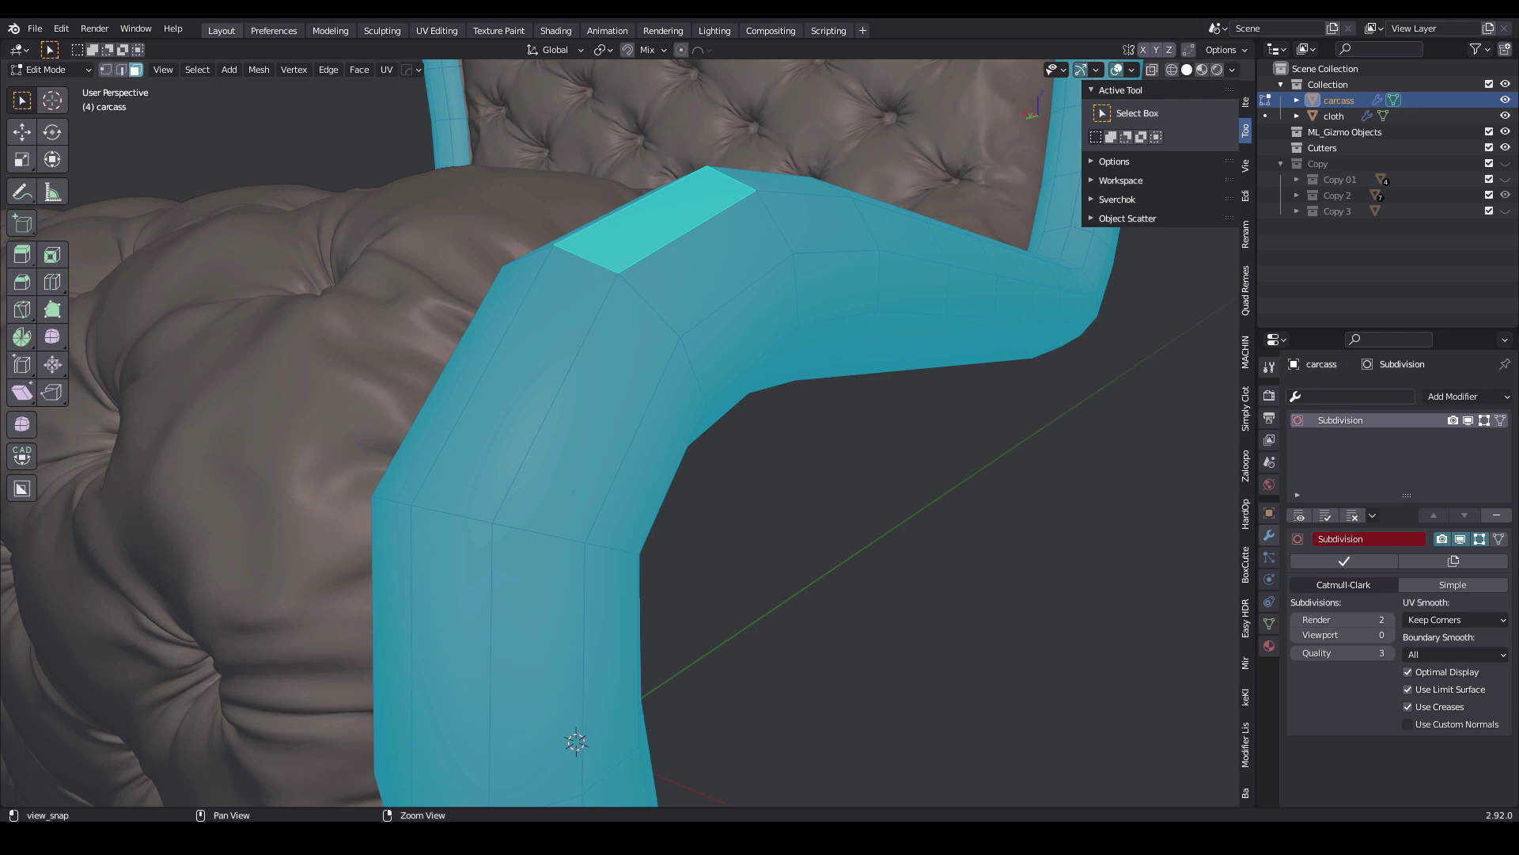
# - Select all the face loops running around the carcass rim, including those on its inner and back sides
pyautogui.moveTo(759, 491); pyautogui.dragTo(855, 427, button='middle')
pyautogui.keyDown('alt'); pyautogui.keyDown('shift'); pyautogui.click(902, 570); pyautogui.keyUp('shift'); pyautogui.keyUp('alt')
pyautogui.keyDown('alt'); pyautogui.keyDown('shift'); pyautogui.click(839, 554); pyautogui.keyUp('shift'); pyautogui.keyUp('alt')
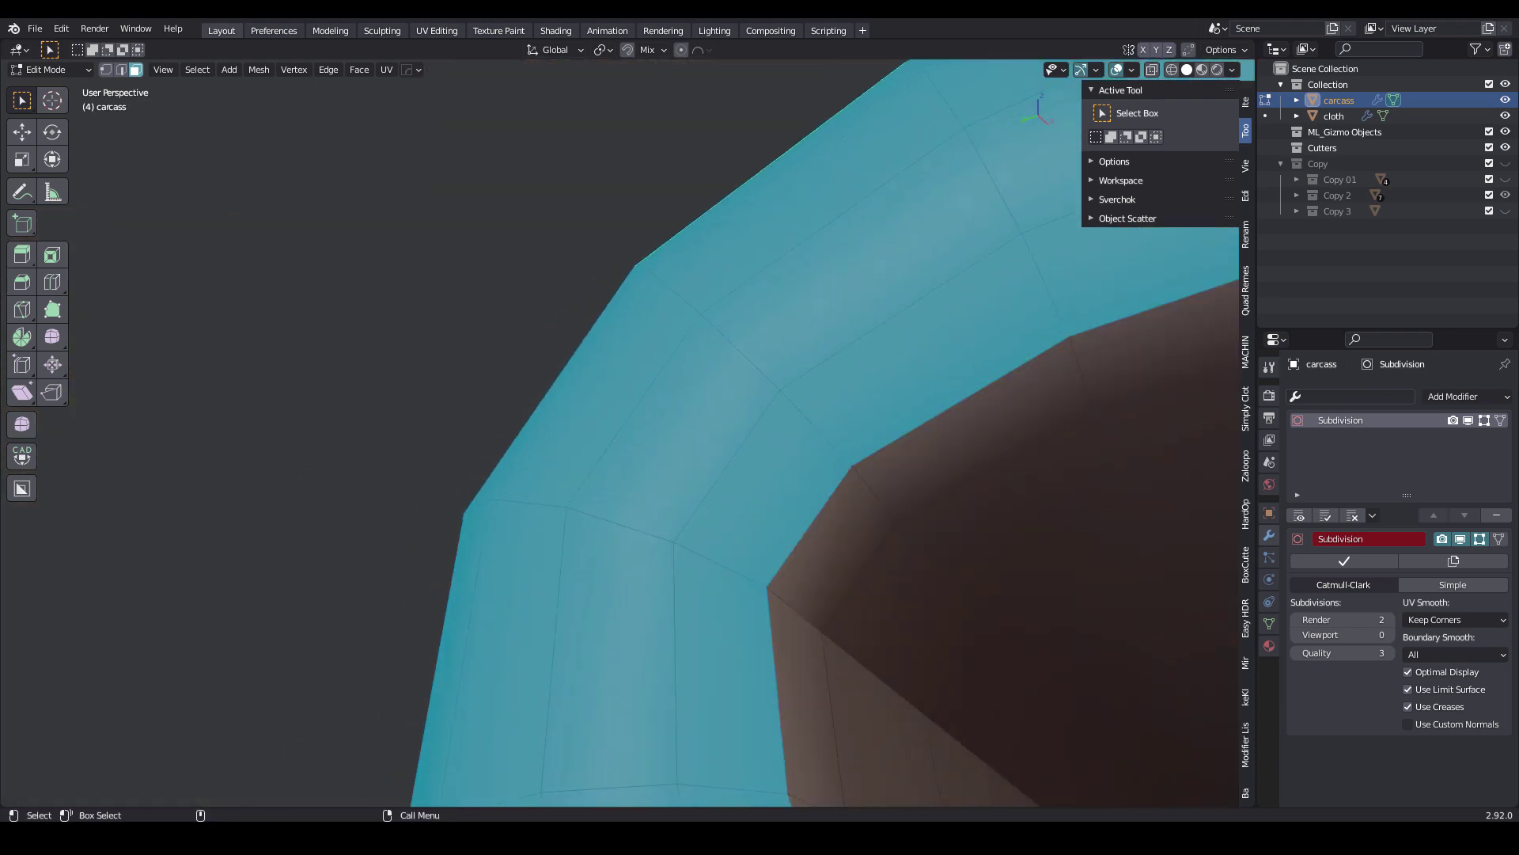
pyautogui.moveTo(839, 553); pyautogui.dragTo(554, 506, button='middle')
pyautogui.keyDown('alt'); pyautogui.keyDown('shift'); pyautogui.click(532, 608); pyautogui.keyUp('shift'); pyautogui.keyUp('alt')
pyautogui.moveTo(633, 538); pyautogui.dragTo(546, 538, button='middle')
pyautogui.scroll(-3, 633, 475)
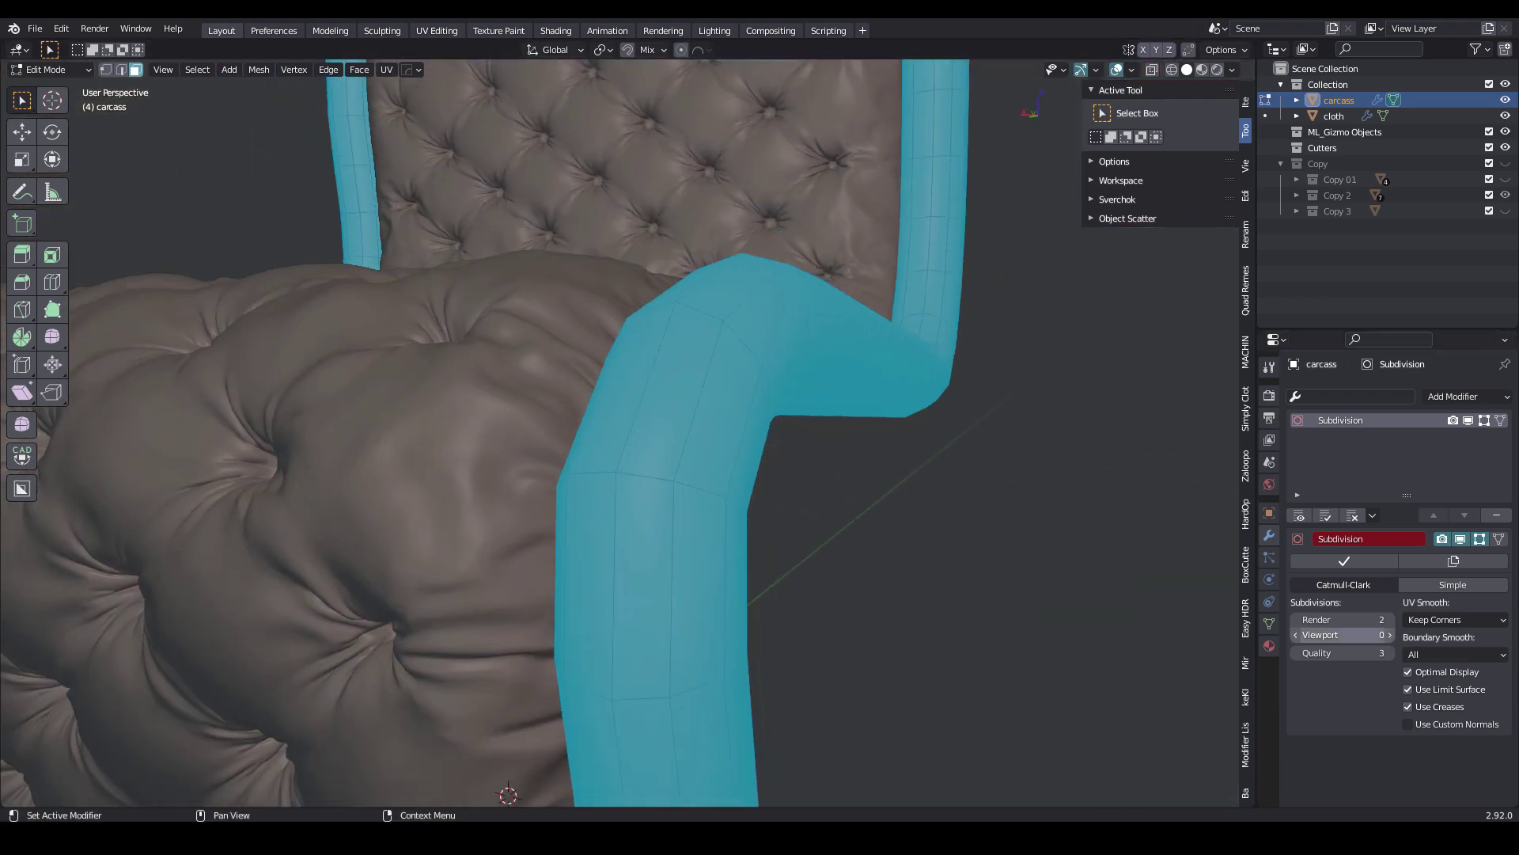
# - Set the Subdivision viewport level to 2 and slim the selected rim faces with Shrink/Fatten by about -5.3 cm
pyautogui.click(1390, 634)
pyautogui.click(1390, 635)
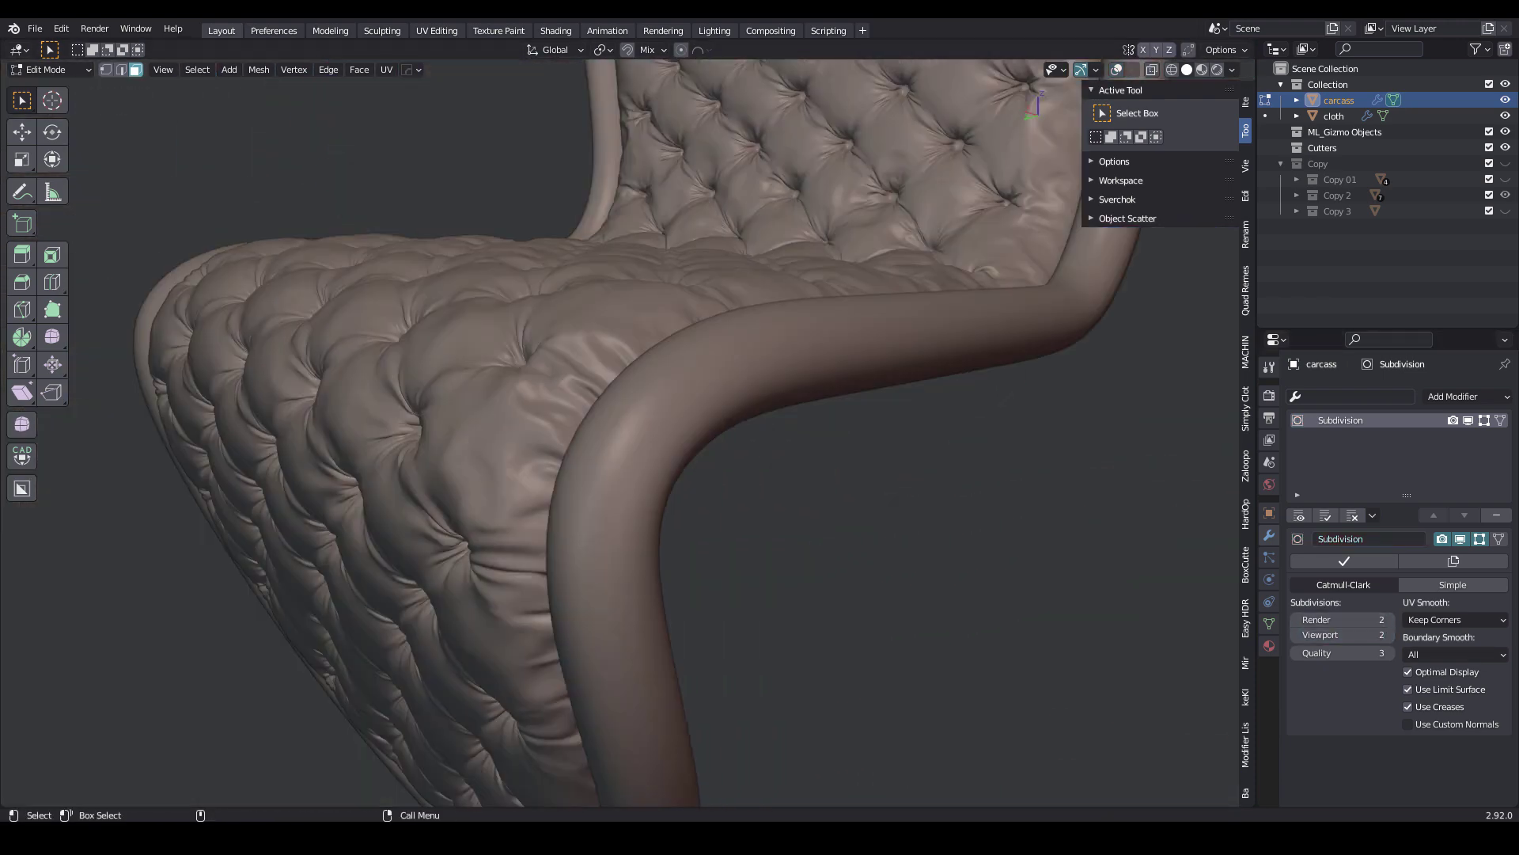
pyautogui.click(259, 69)
pyautogui.moveTo(285, 81)
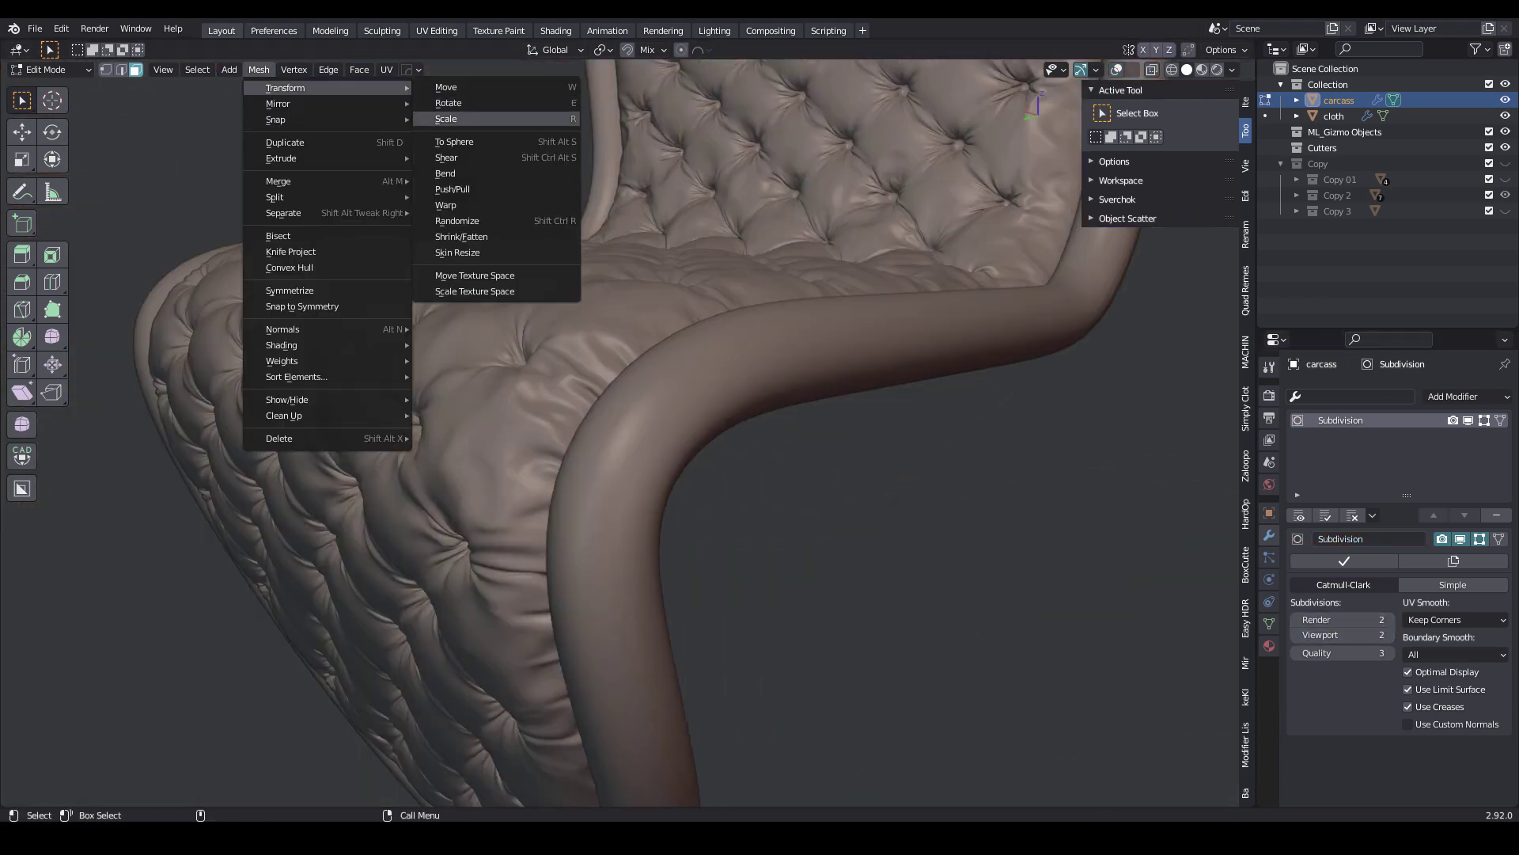
pyautogui.click(475, 119)
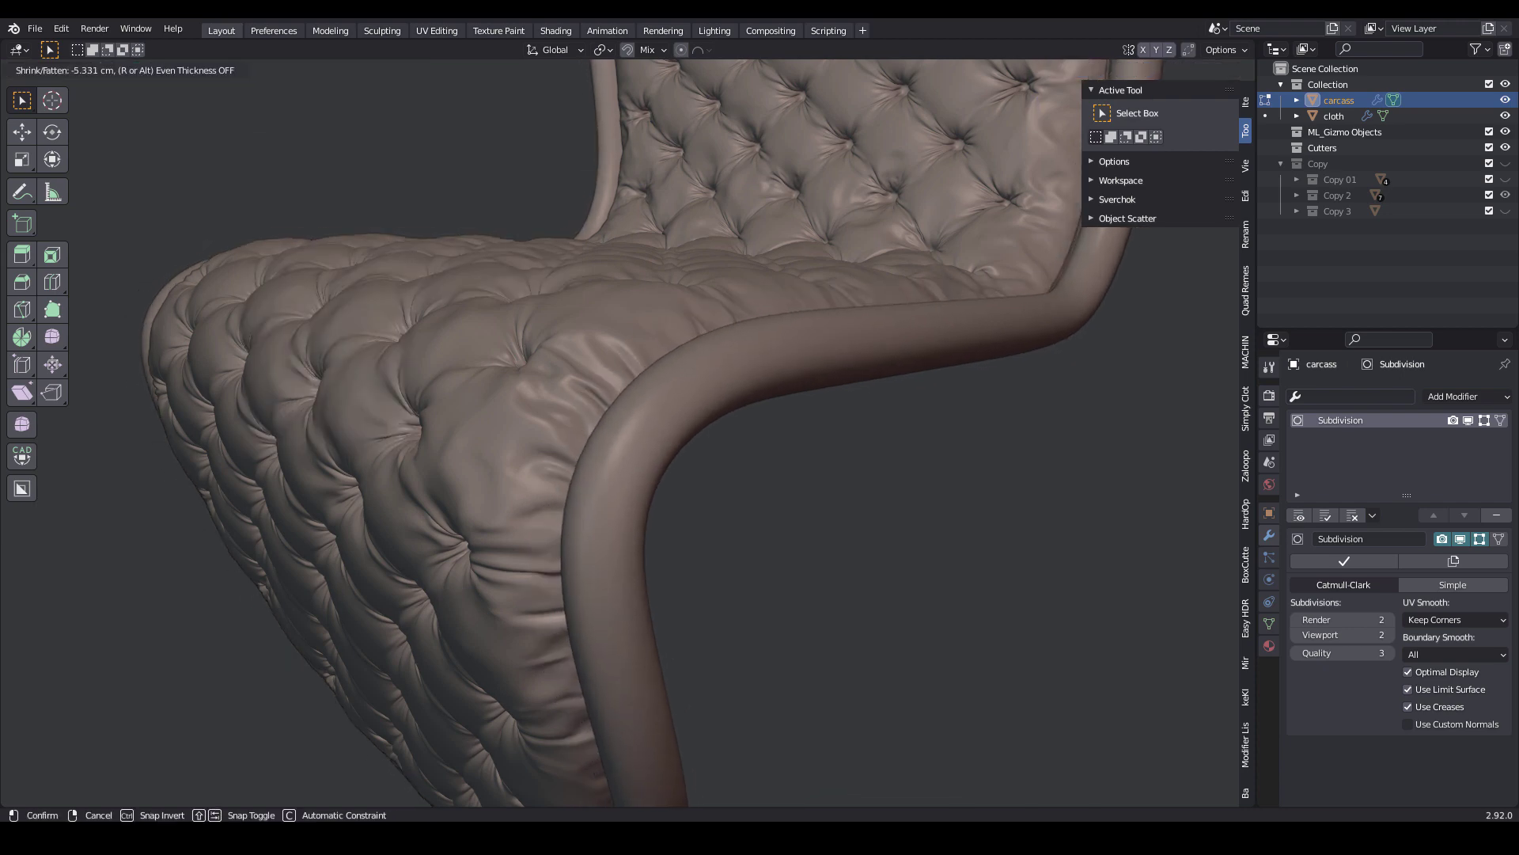
pyautogui.click(554, 459)
# - Hide the cloth and edge-slide the carcass's outermost lengthwise edge loop beside the rim
pyautogui.keyDown('alt'); pyautogui.moveTo(554, 459); pyautogui.dragTo(807, 443); pyautogui.keyUp('alt')
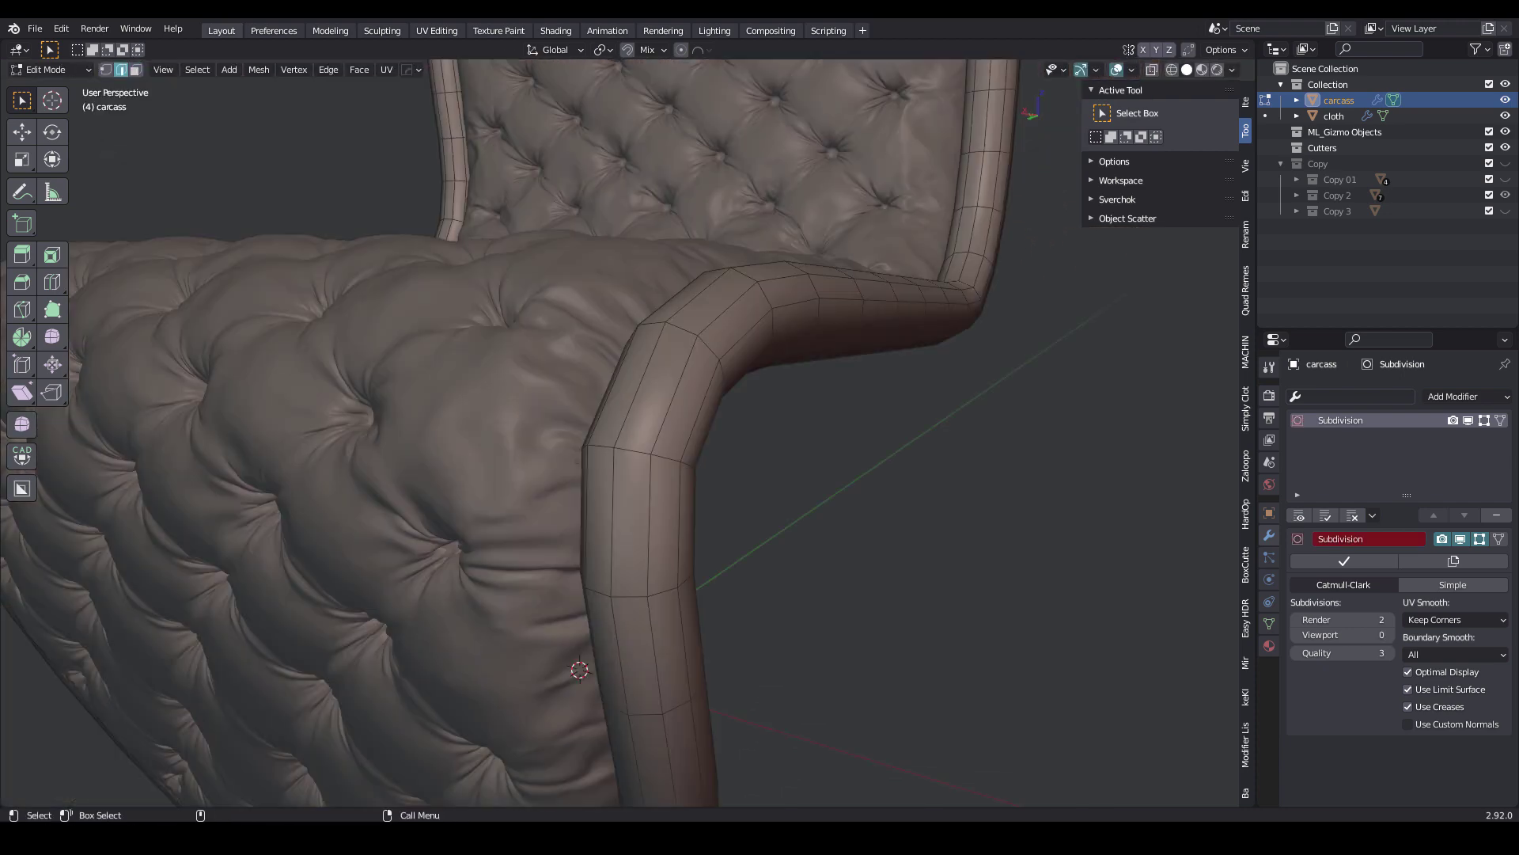
pyautogui.click(1505, 116)
pyautogui.keyDown('alt'); pyautogui.moveTo(618, 467); pyautogui.dragTo(847, 474); pyautogui.keyUp('alt')
pyautogui.keyDown('alt'); pyautogui.click(564, 378); pyautogui.keyUp('alt')
pyautogui.press('g')
pyautogui.press('g')
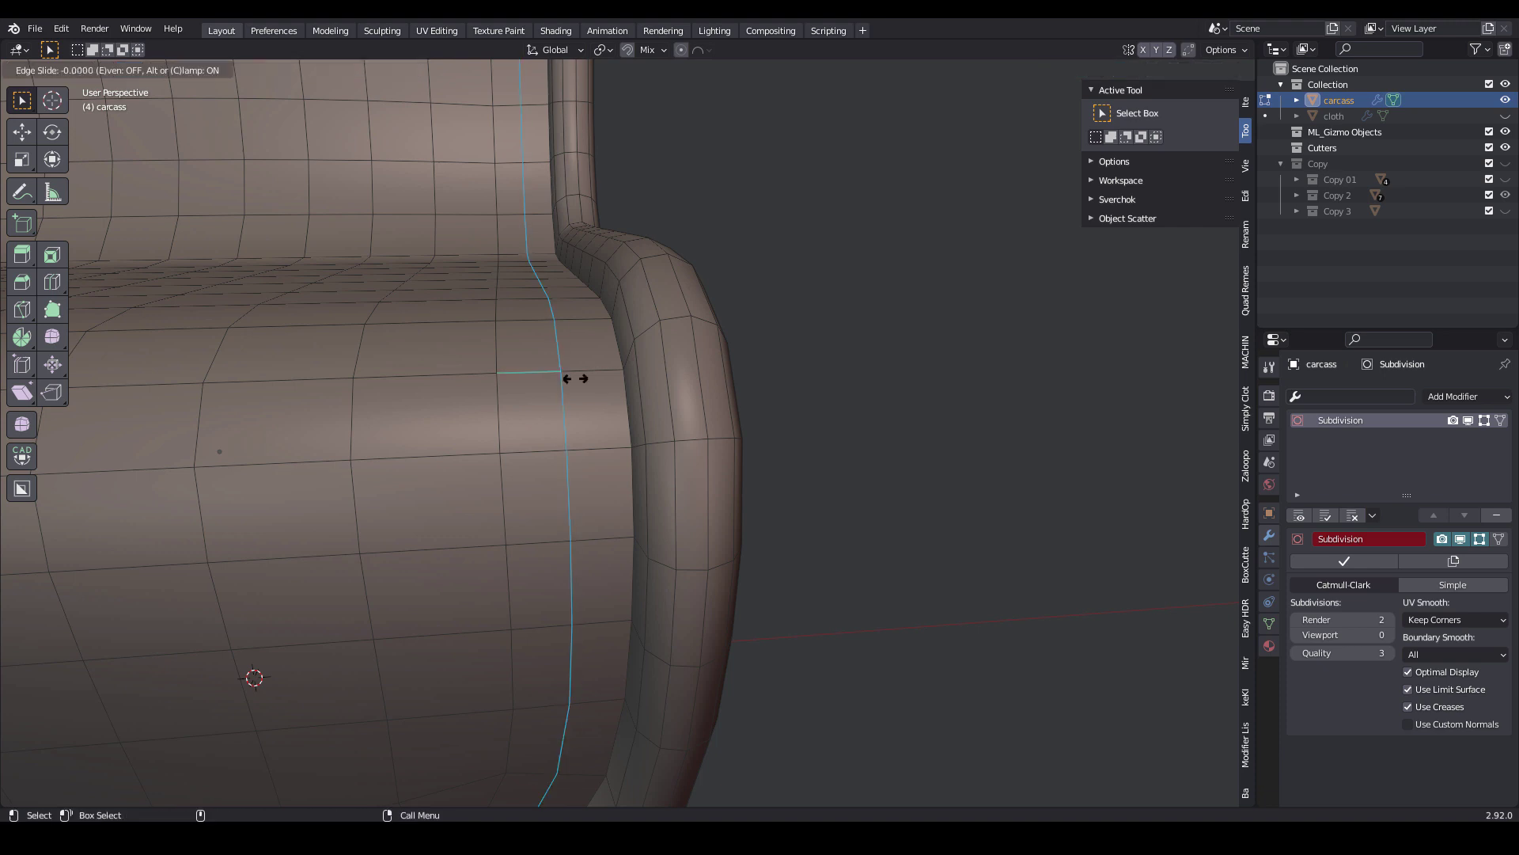